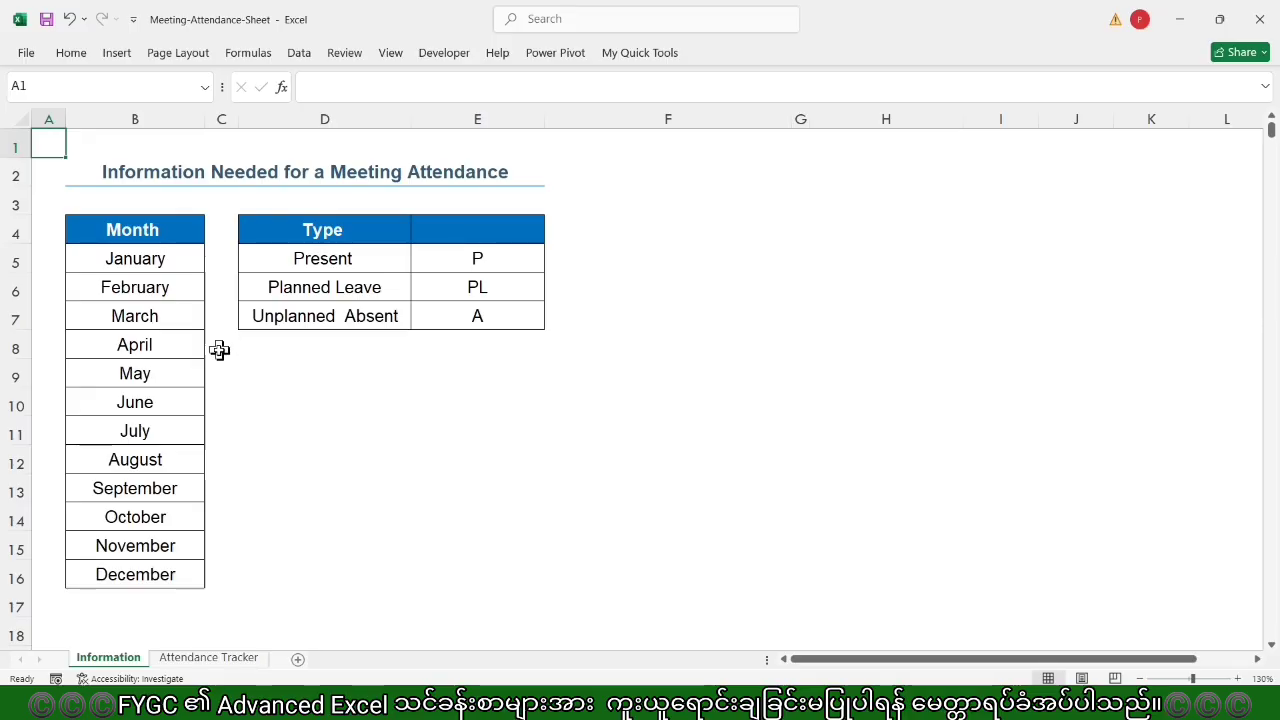
# Step: Compare the month and type lists on the Information sheet with the report layout on the Attendance Tracker sheet
pyautogui.click(214, 657)
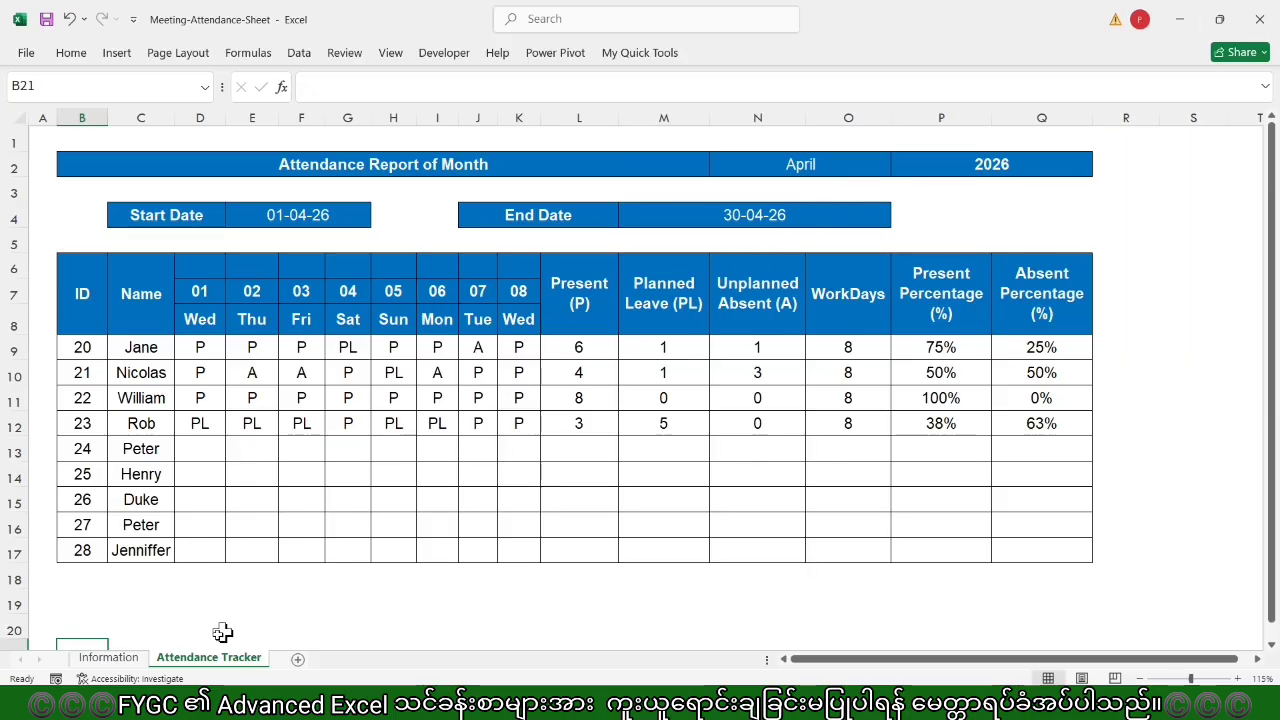
pyautogui.click(143, 664)
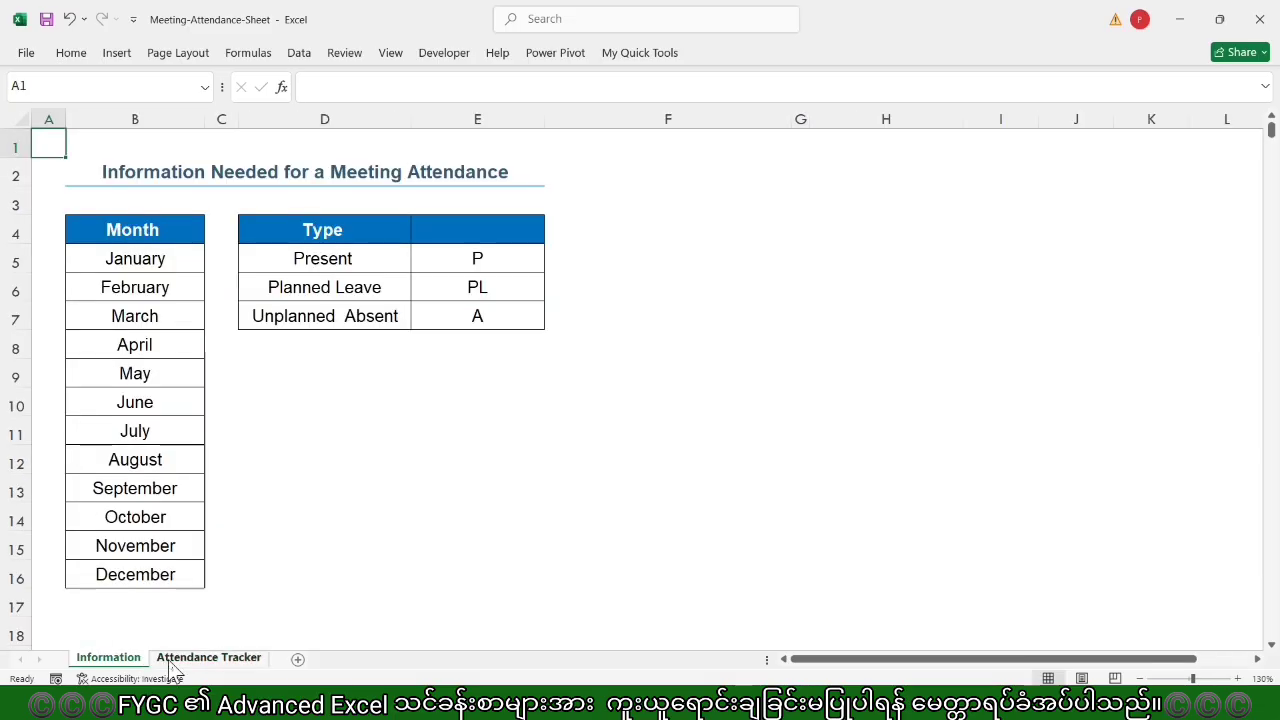
pyautogui.click(172, 666)
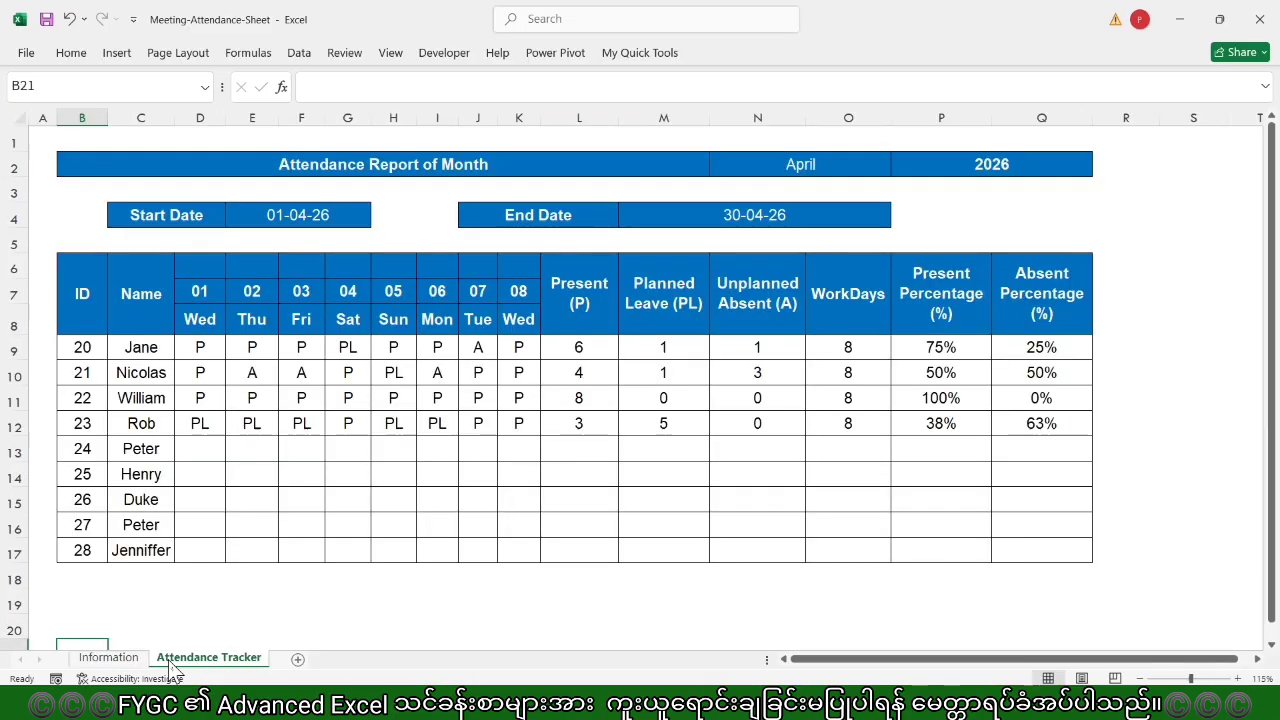
pyautogui.click(113, 664)
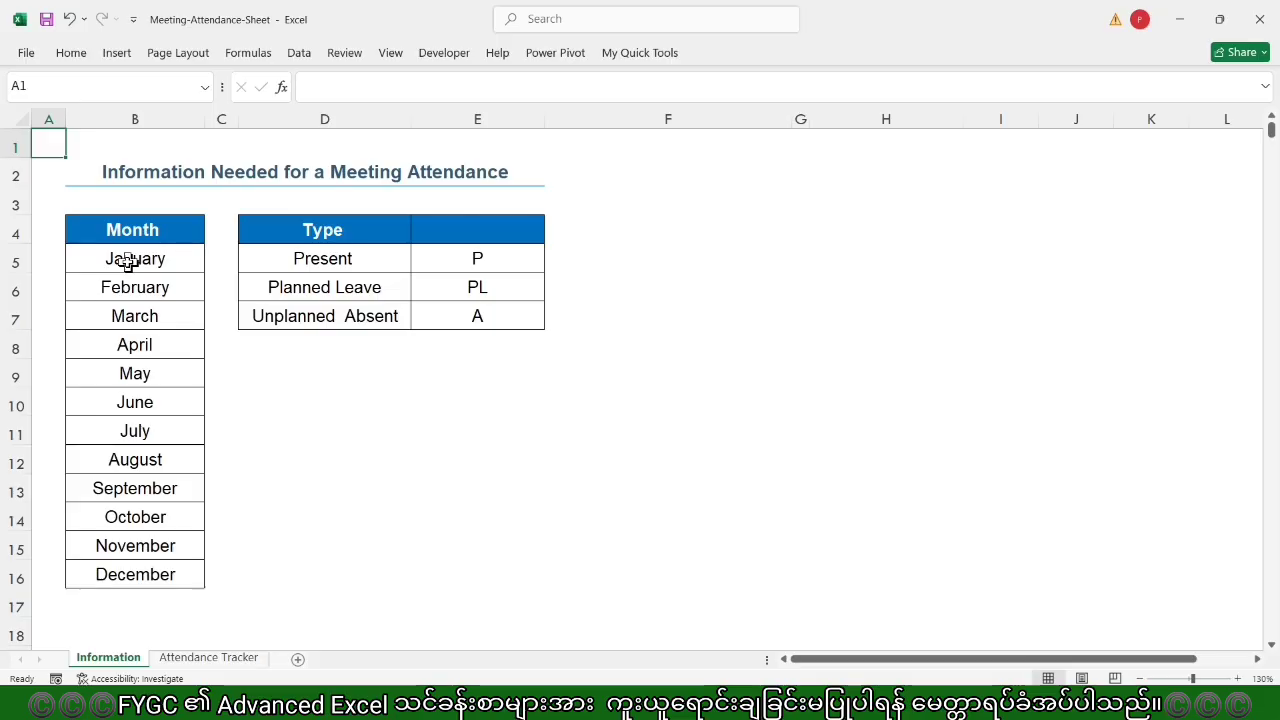
pyautogui.click(215, 663)
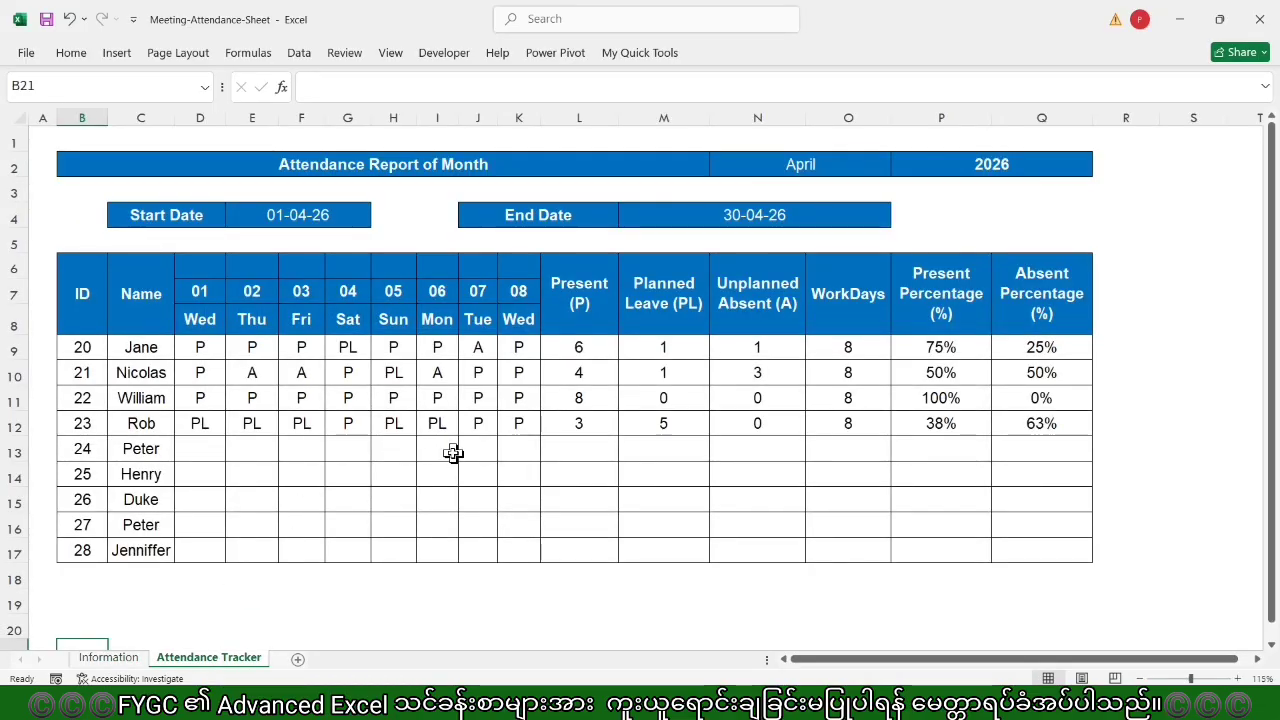
# Step: Examine the Present, Planned Leave and Unplanned Absent codes and the month list on the Information sheet
pyautogui.click(110, 658)
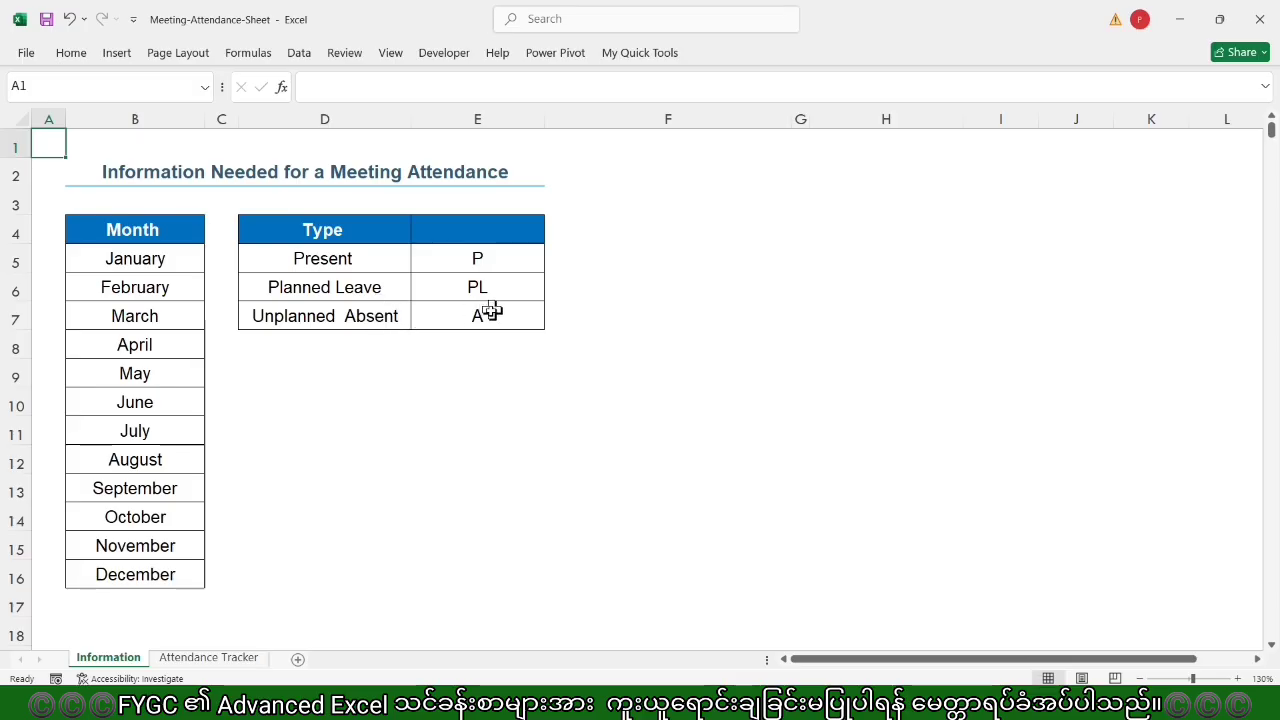
pyautogui.click(491, 265)
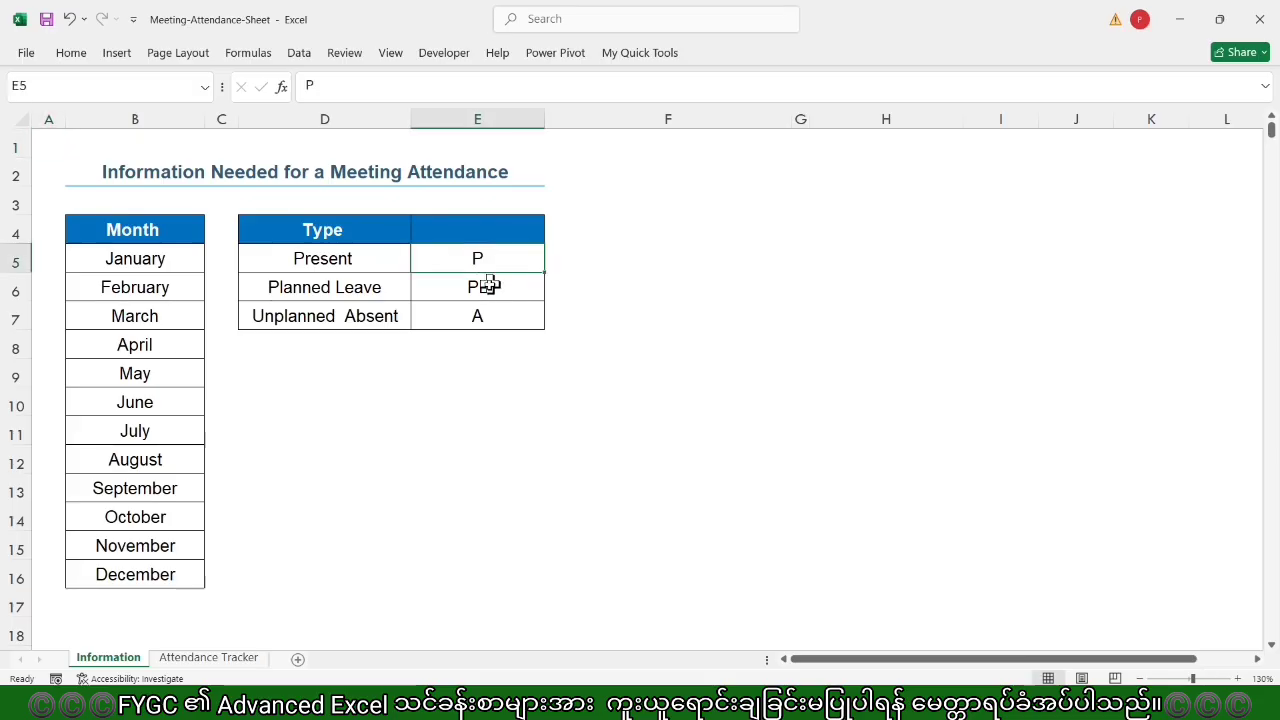
pyautogui.click(491, 285)
pyautogui.click(487, 316)
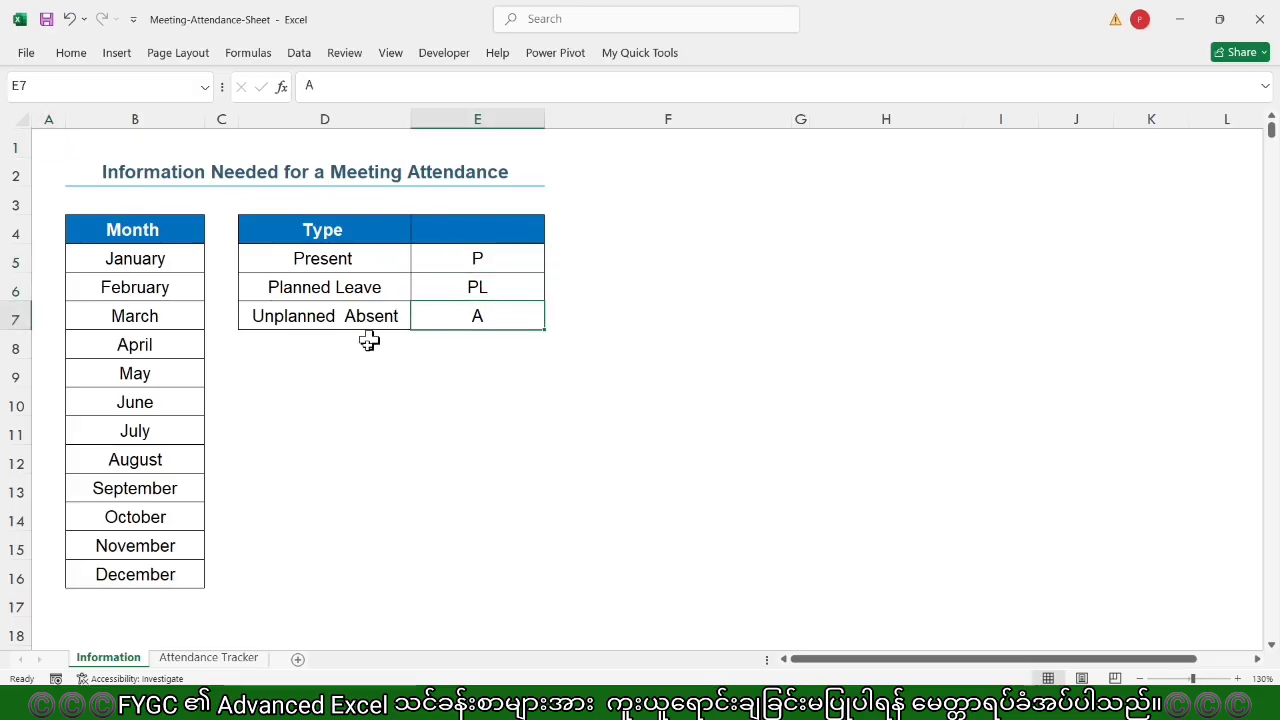
pyautogui.click(238, 659)
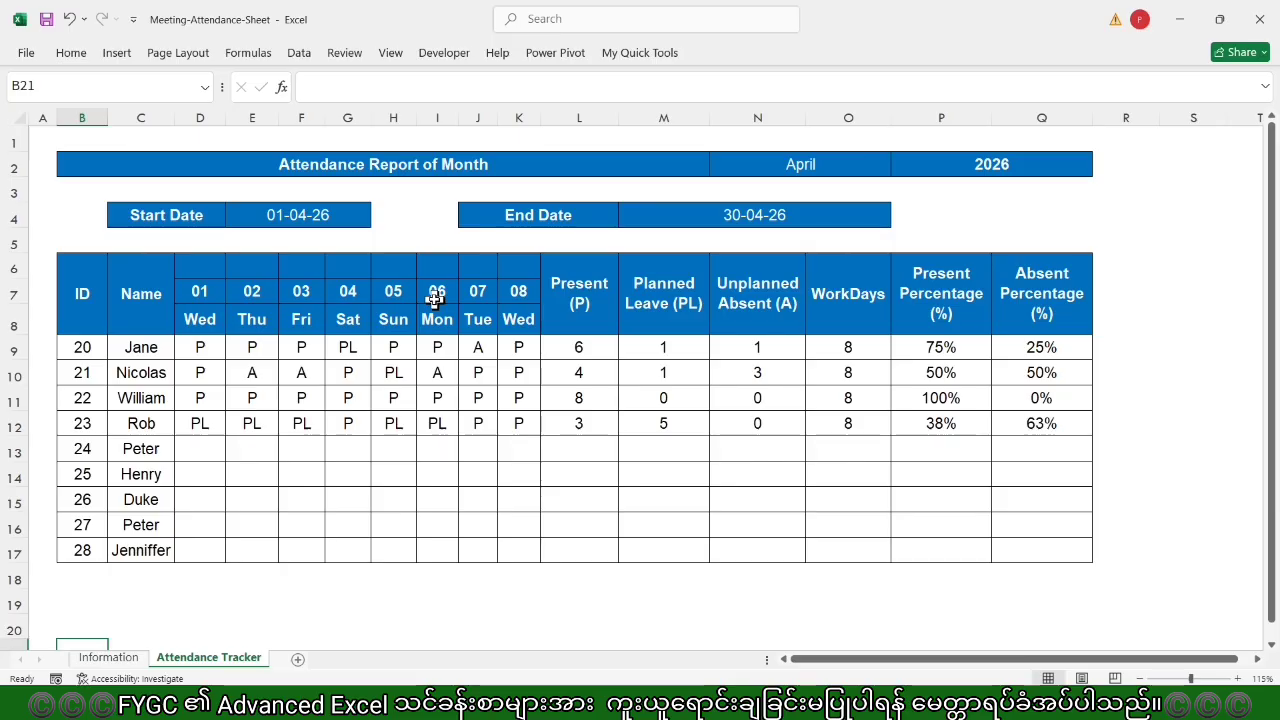
pyautogui.click(110, 659)
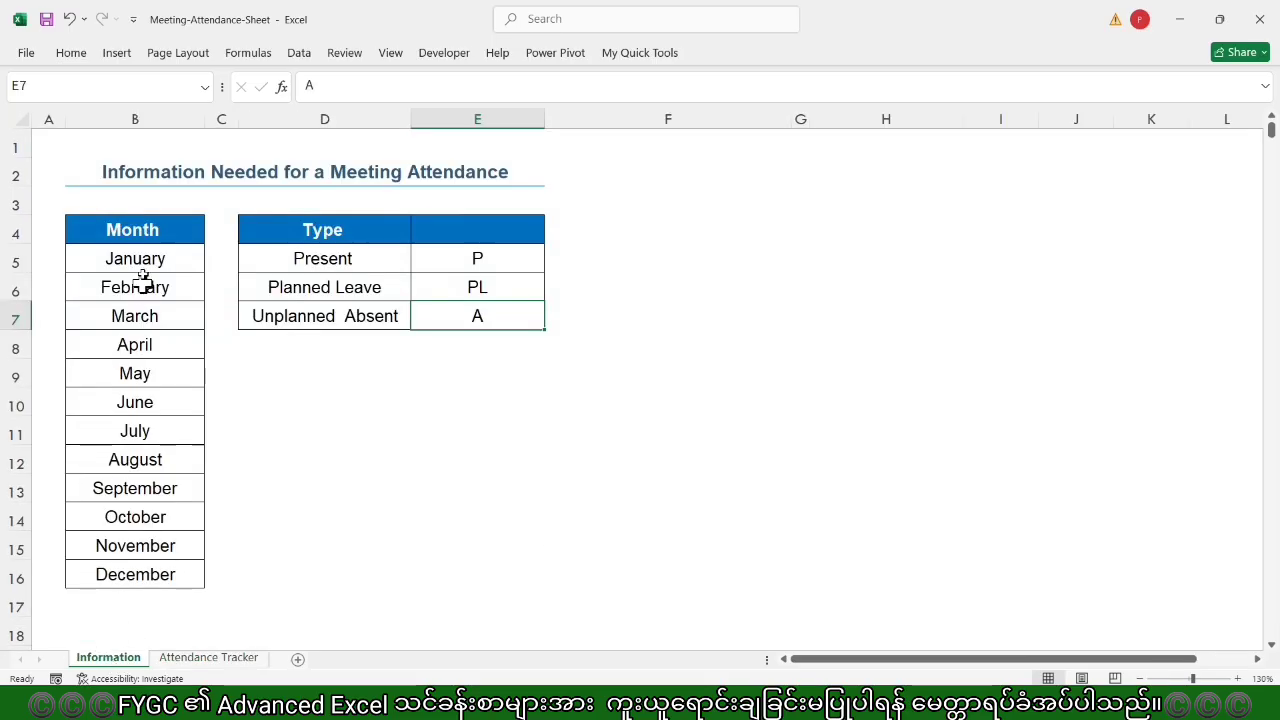
# Step: Set the report month in cell N2 of the Attendance Tracker sheet to January
pyautogui.click(244, 660)
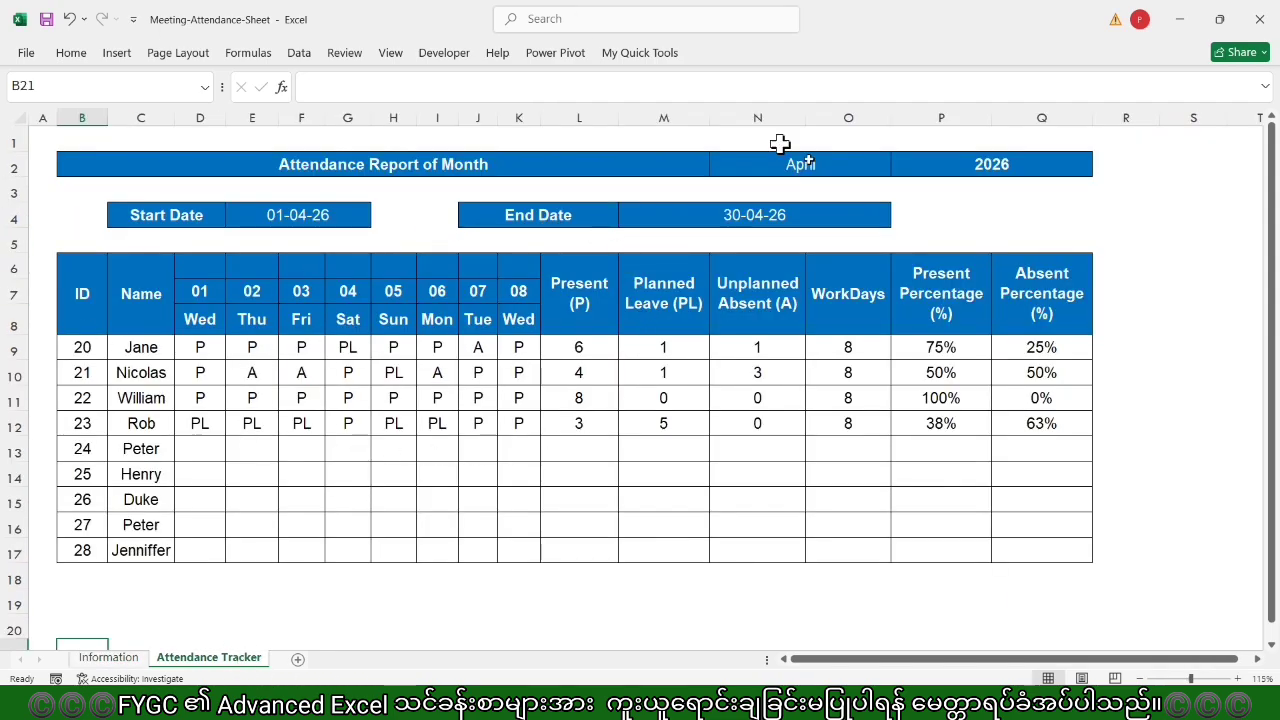
pyautogui.click(835, 170)
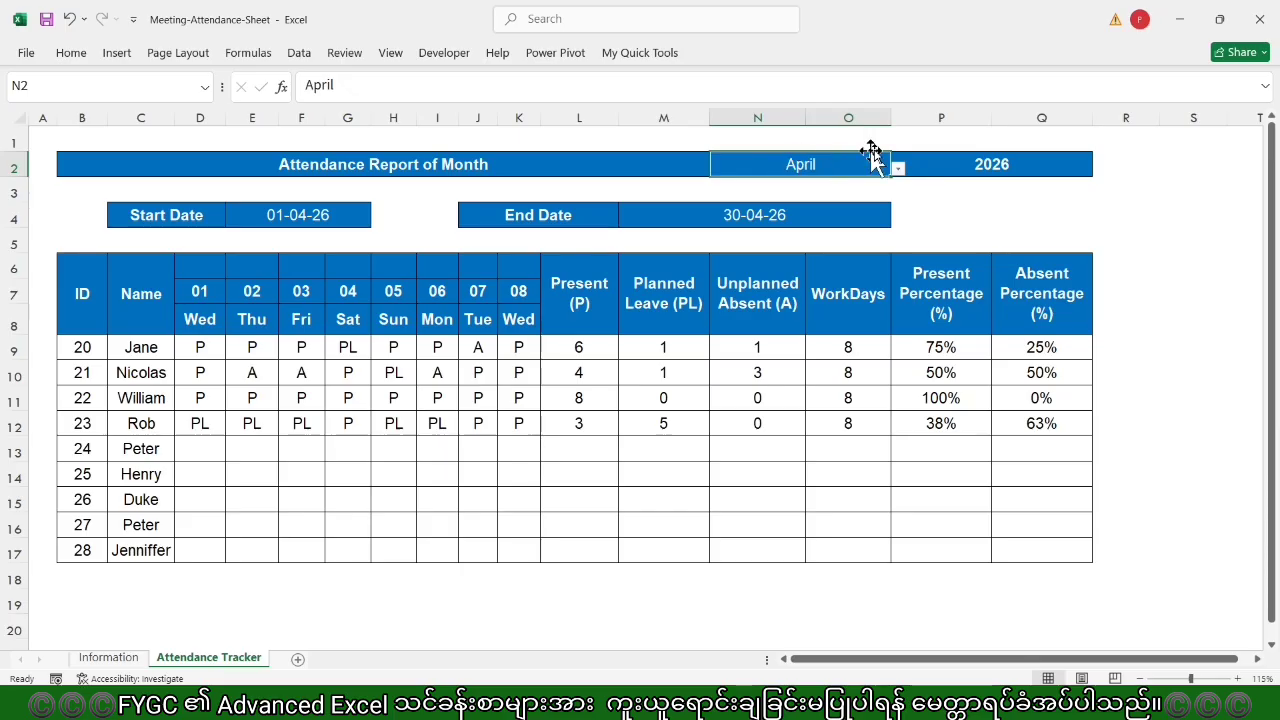
pyautogui.click(898, 170)
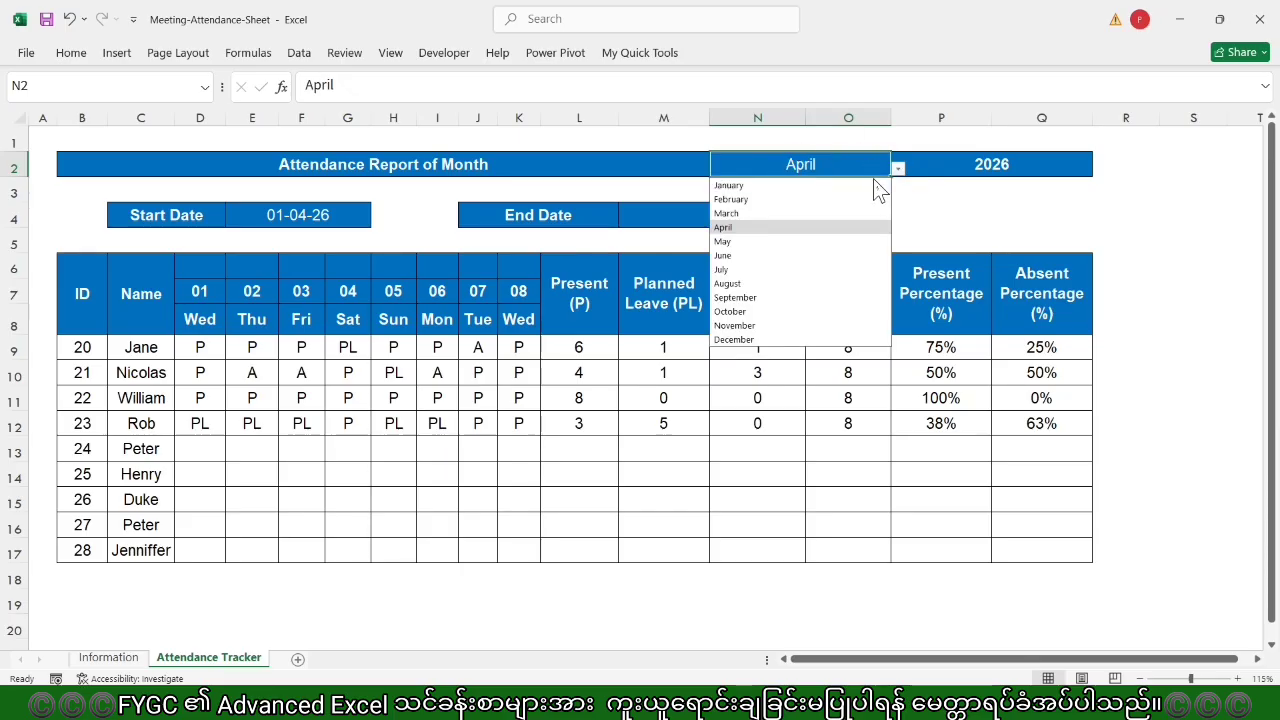
pyautogui.click(866, 186)
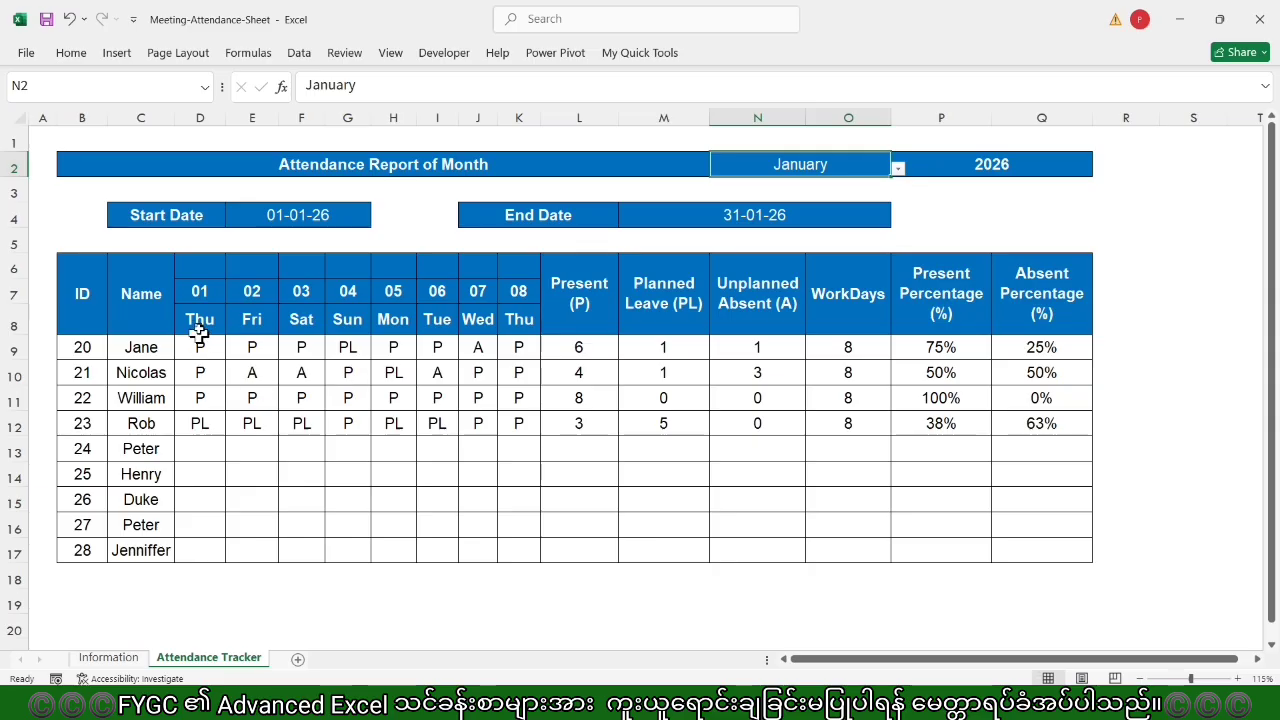
# Step: Inspect the start and end date cells and the attendance code choices for the first attendee on day 01
pyautogui.click(318, 216)
pyautogui.click(718, 216)
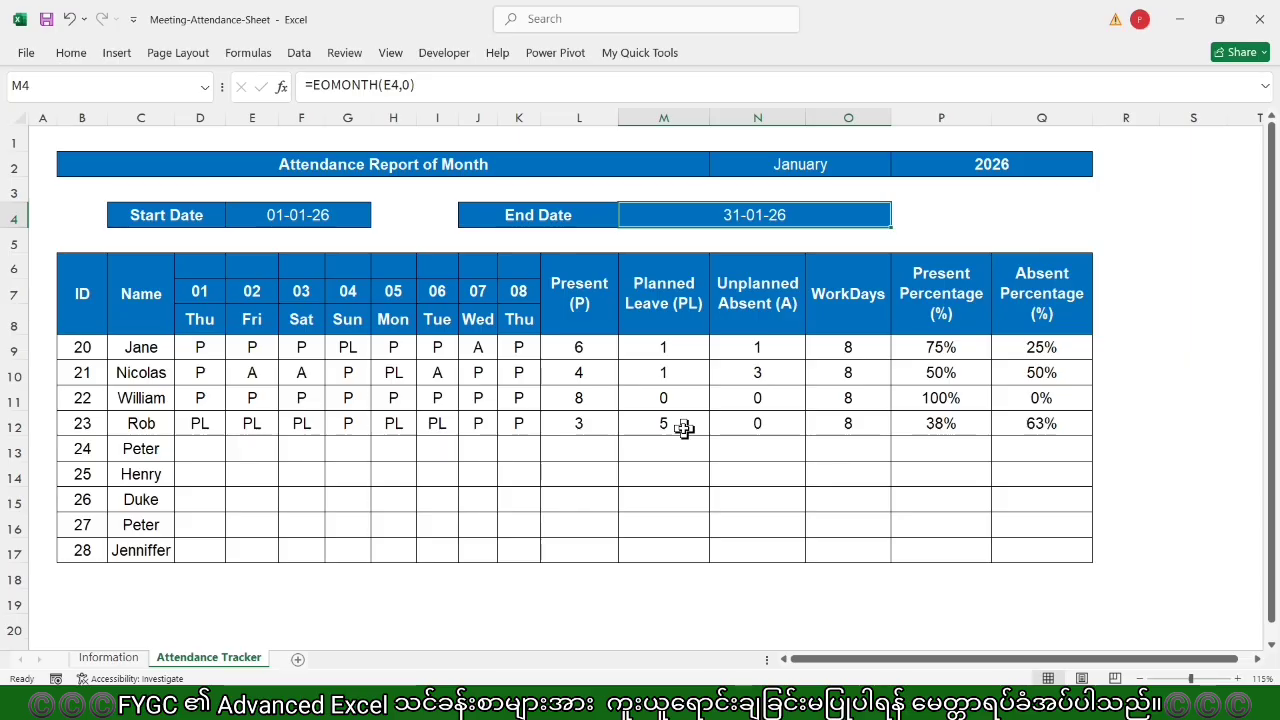
pyautogui.click(221, 349)
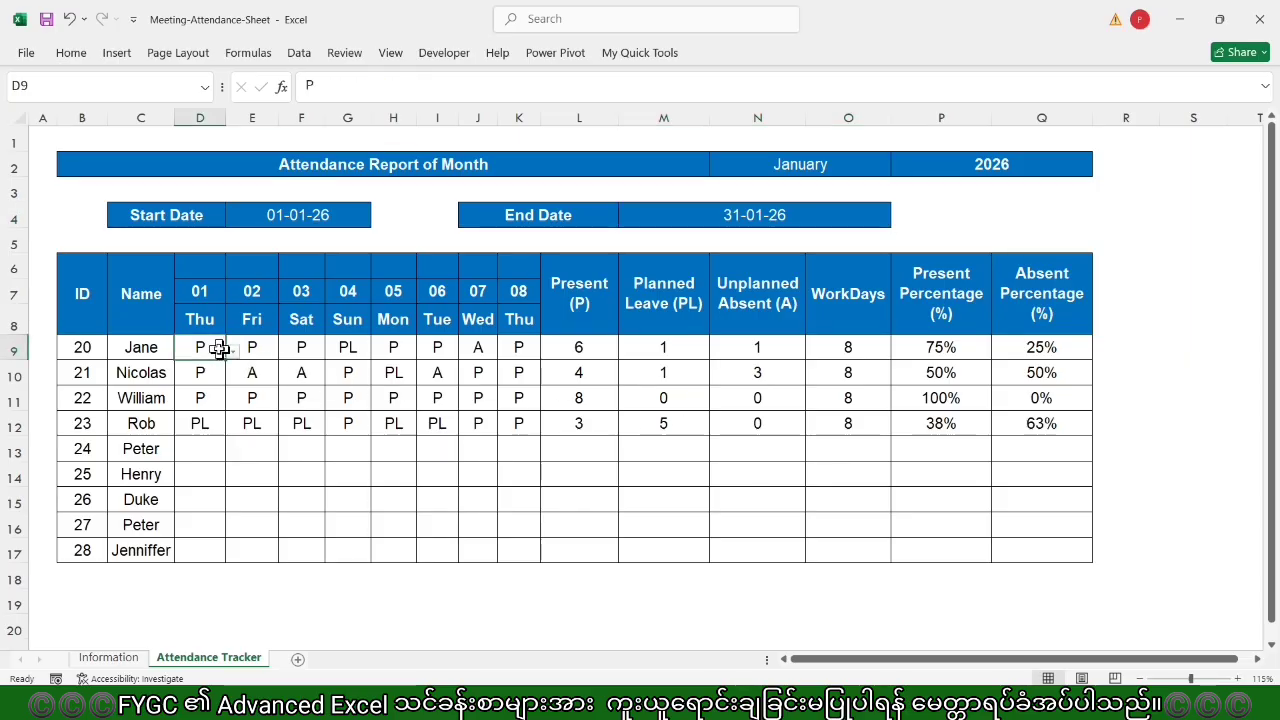
pyautogui.click(231, 355)
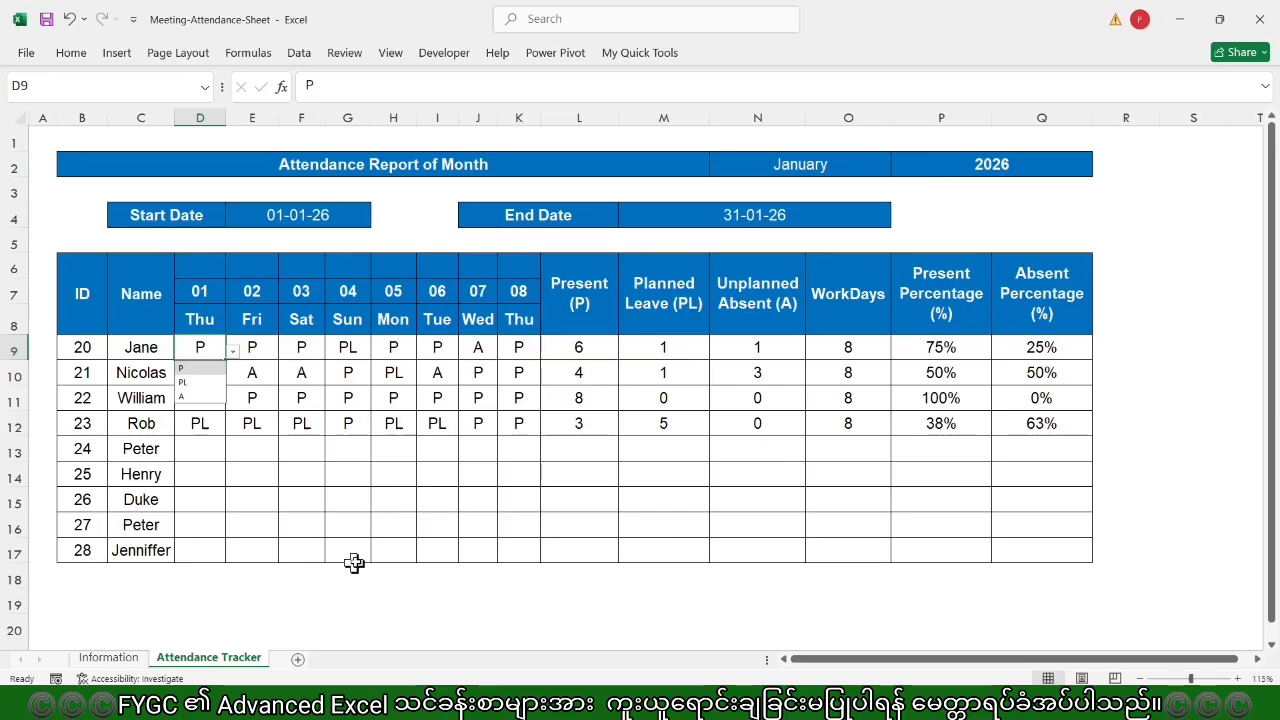
pyautogui.click(440, 529)
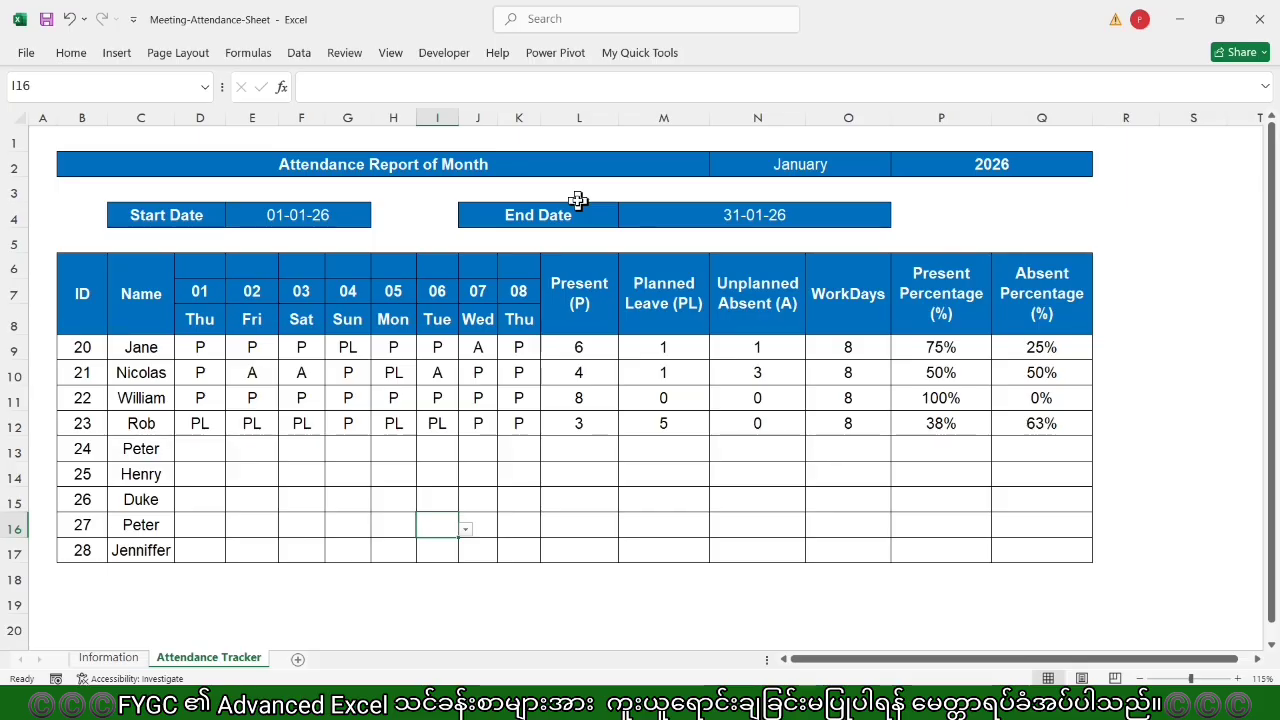
# Step: Review the month list on the Information sheet and the month choices and year cell in the tracker's header
pyautogui.click(120, 657)
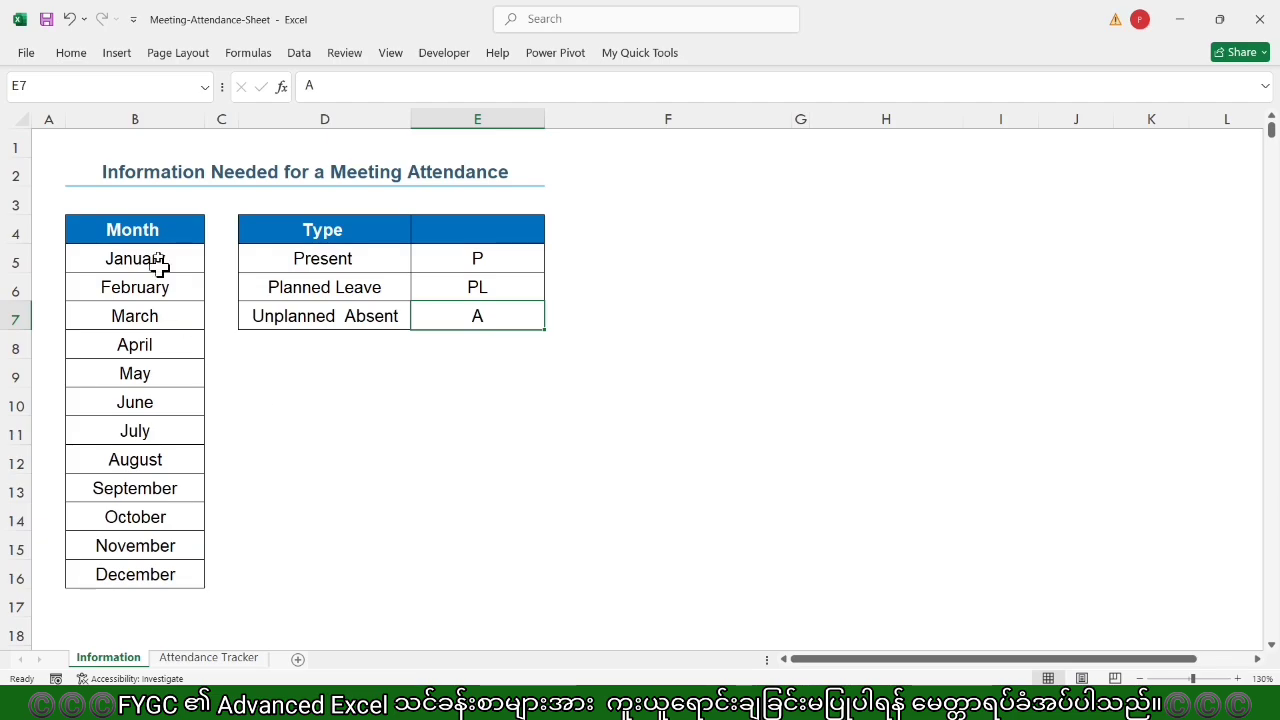
pyautogui.click(218, 658)
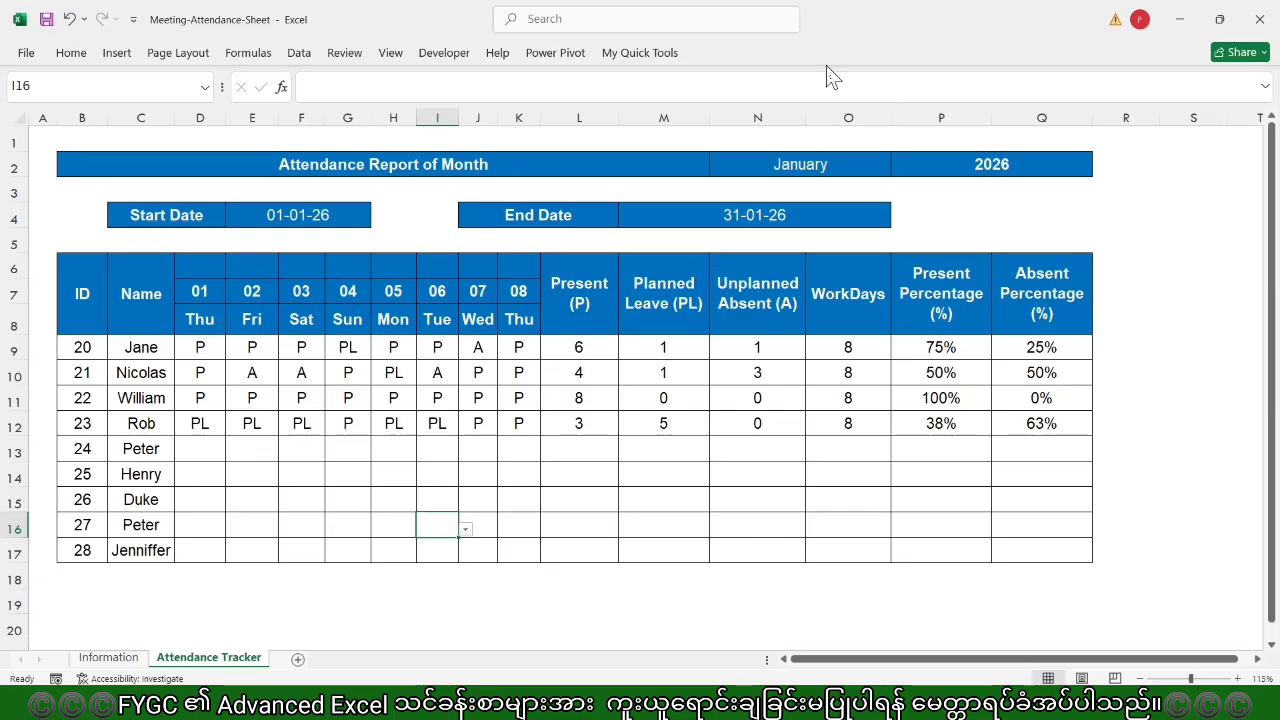
pyautogui.click(830, 171)
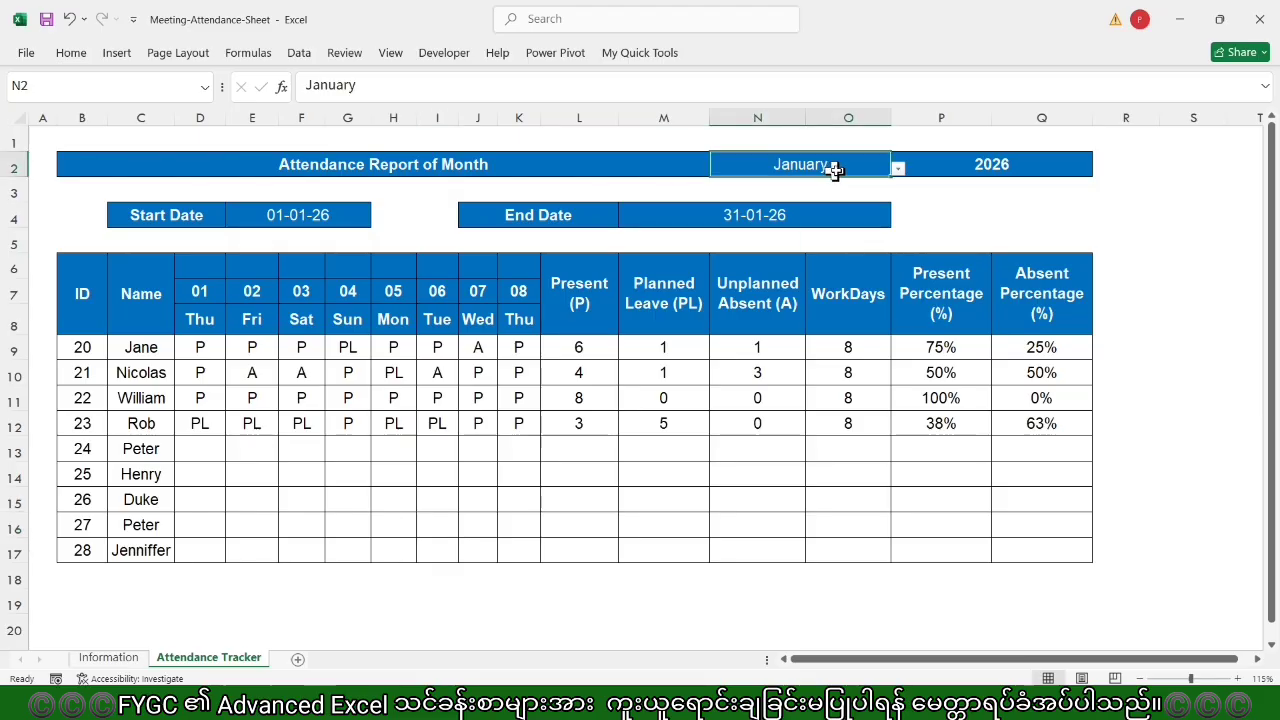
pyautogui.click(898, 170)
pyautogui.click(897, 172)
pyautogui.click(999, 169)
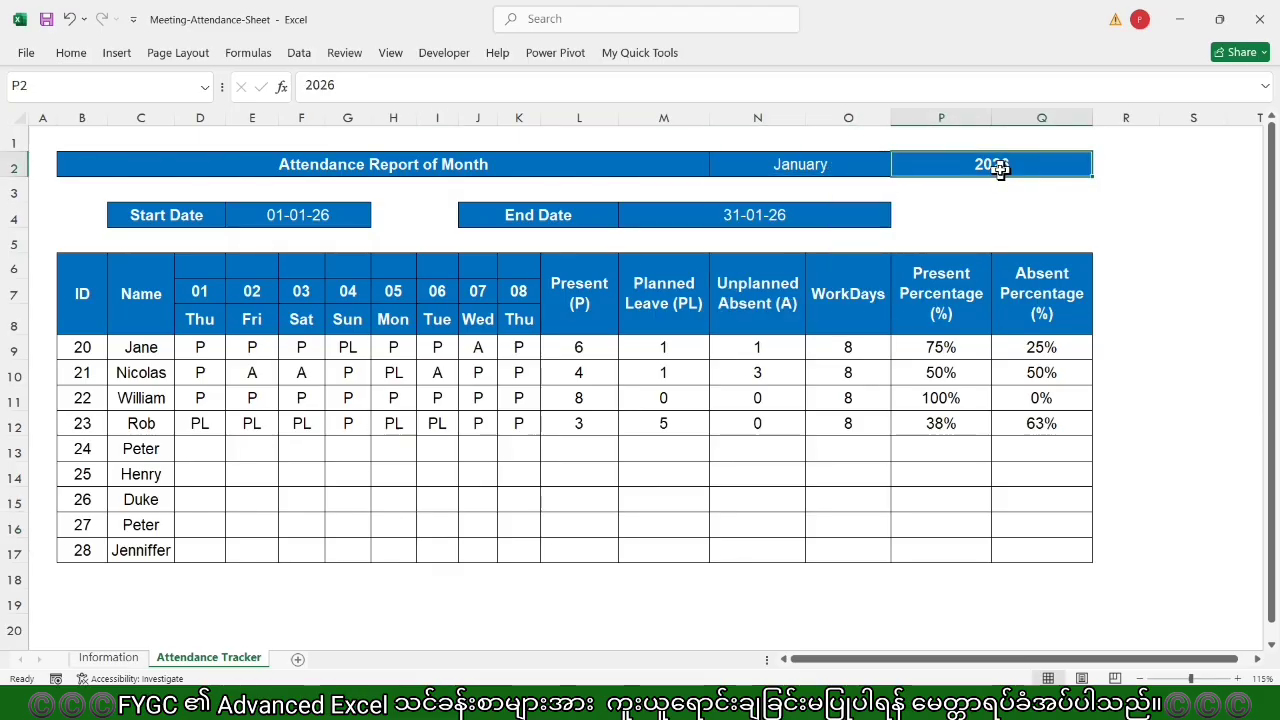
# Step: Inspect the formulas behind the start date, end date, day numbers in row 7 and first weekday name in D8
pyautogui.click(297, 222)
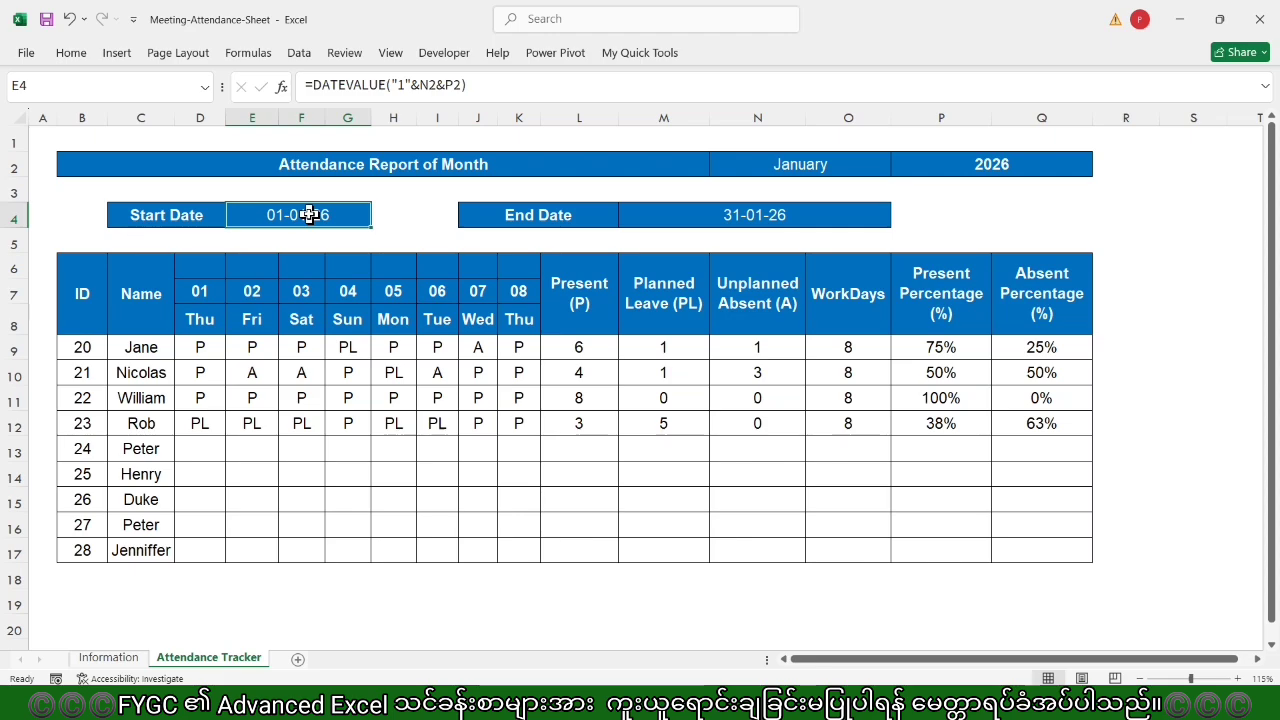
pyautogui.click(727, 215)
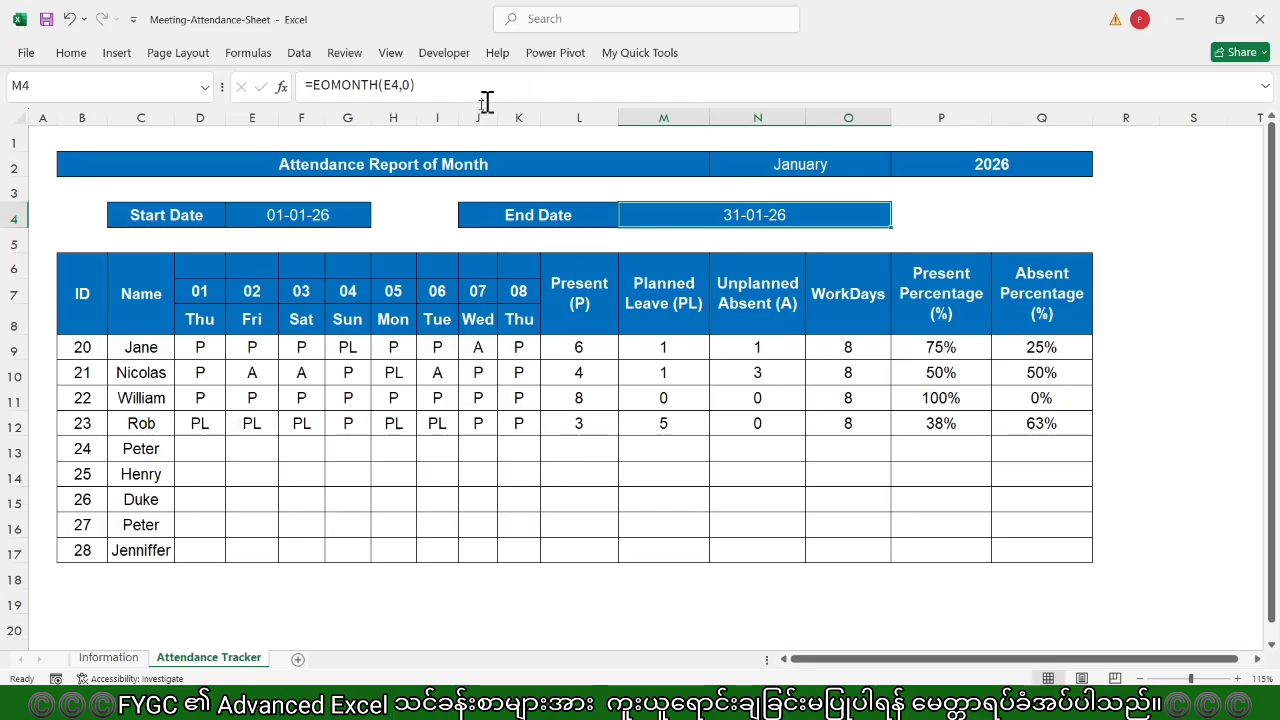
pyautogui.click(199, 290)
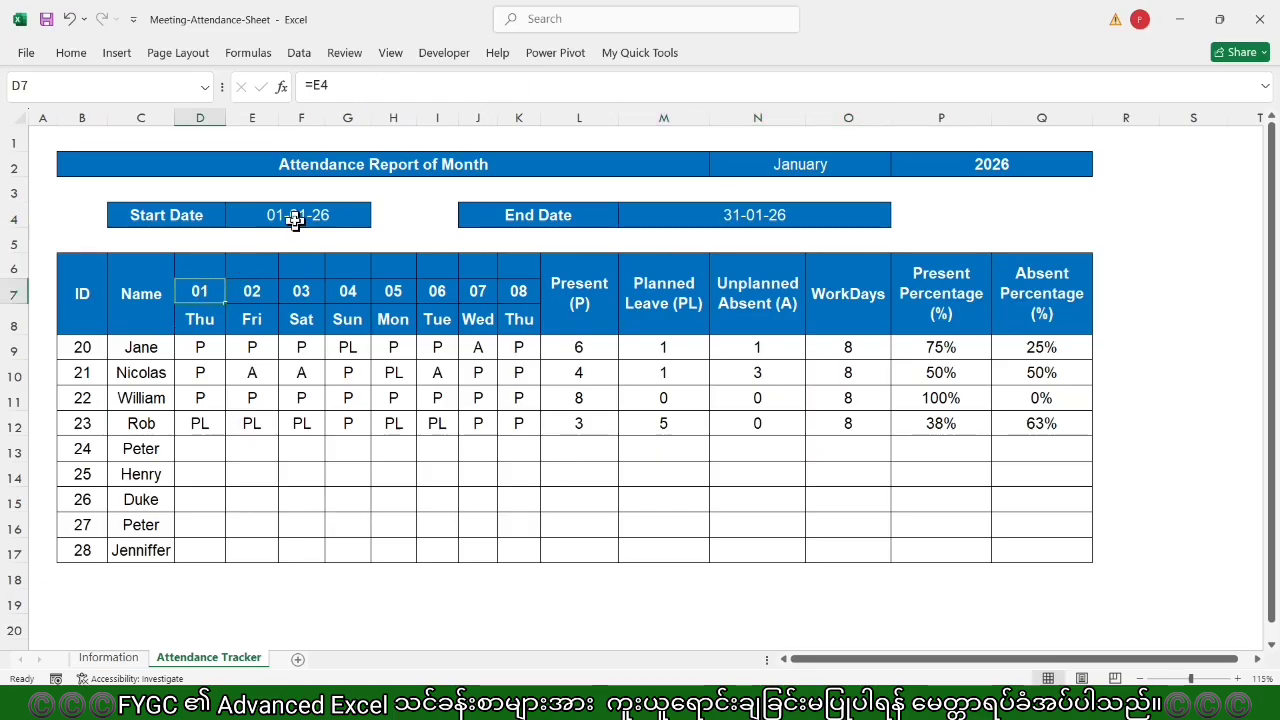
pyautogui.click(253, 291)
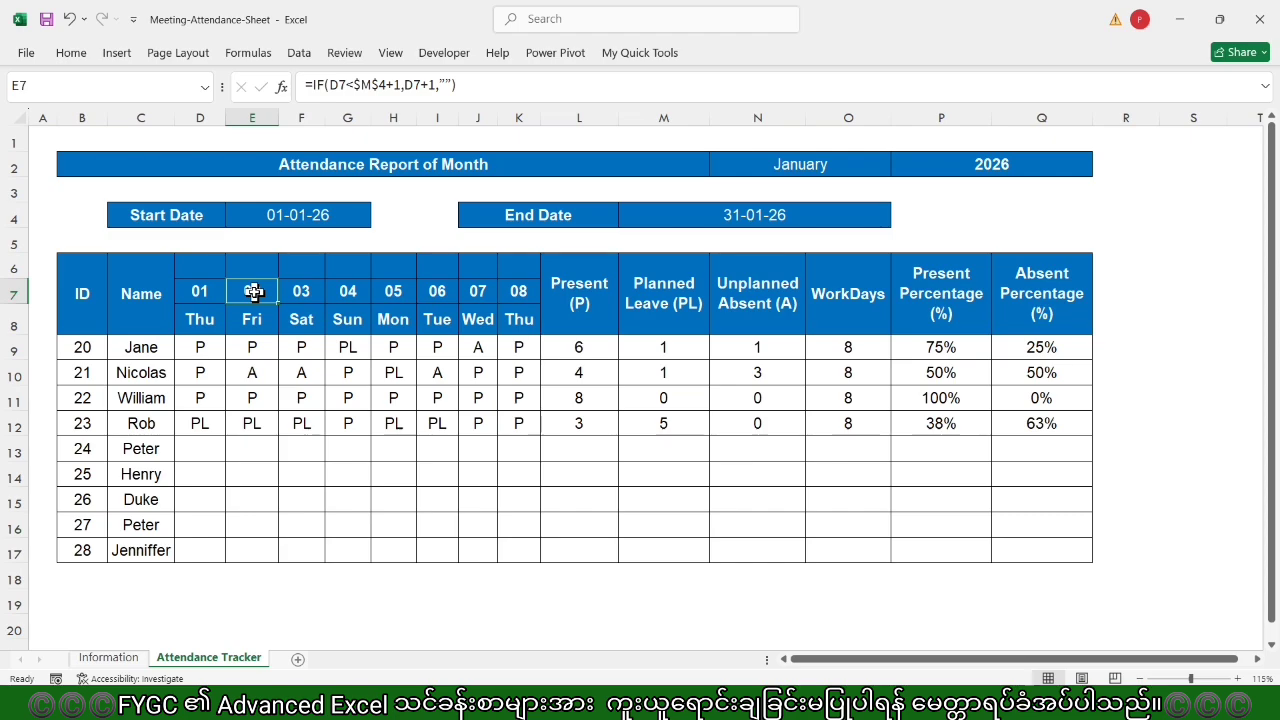
pyautogui.click(302, 290)
pyautogui.click(254, 295)
pyautogui.click(206, 294)
pyautogui.click(236, 297)
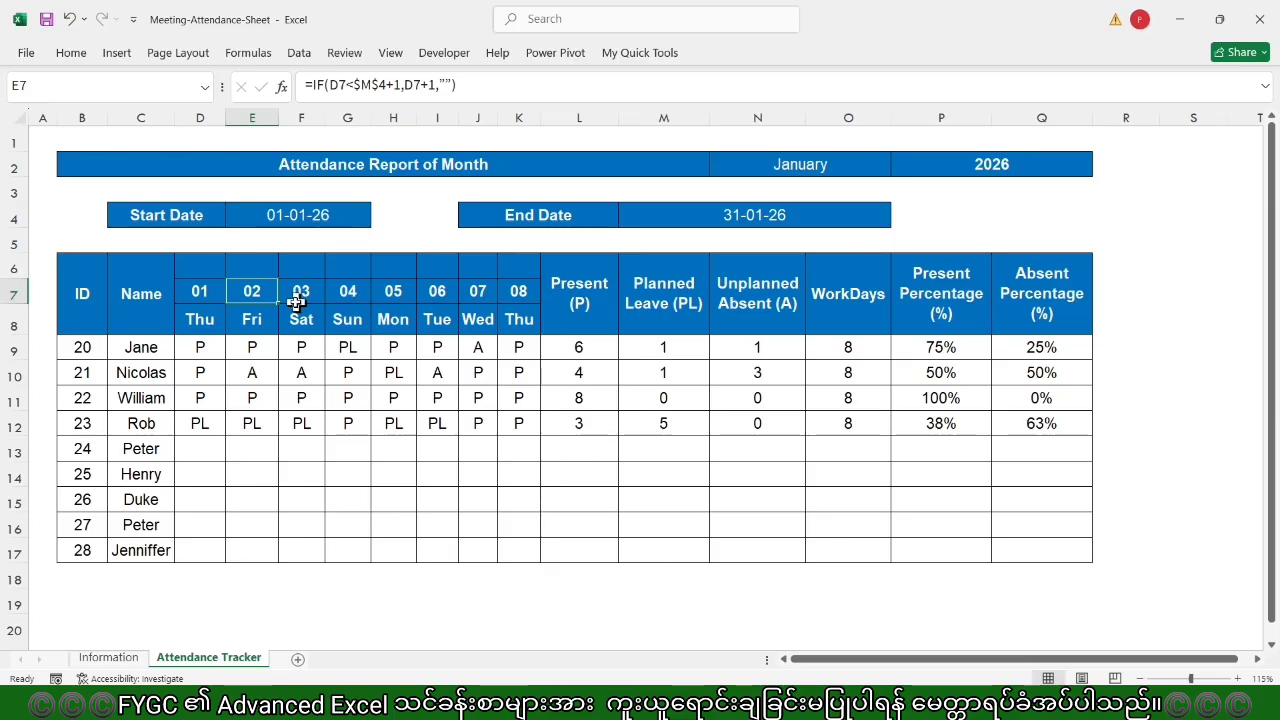
pyautogui.click(197, 324)
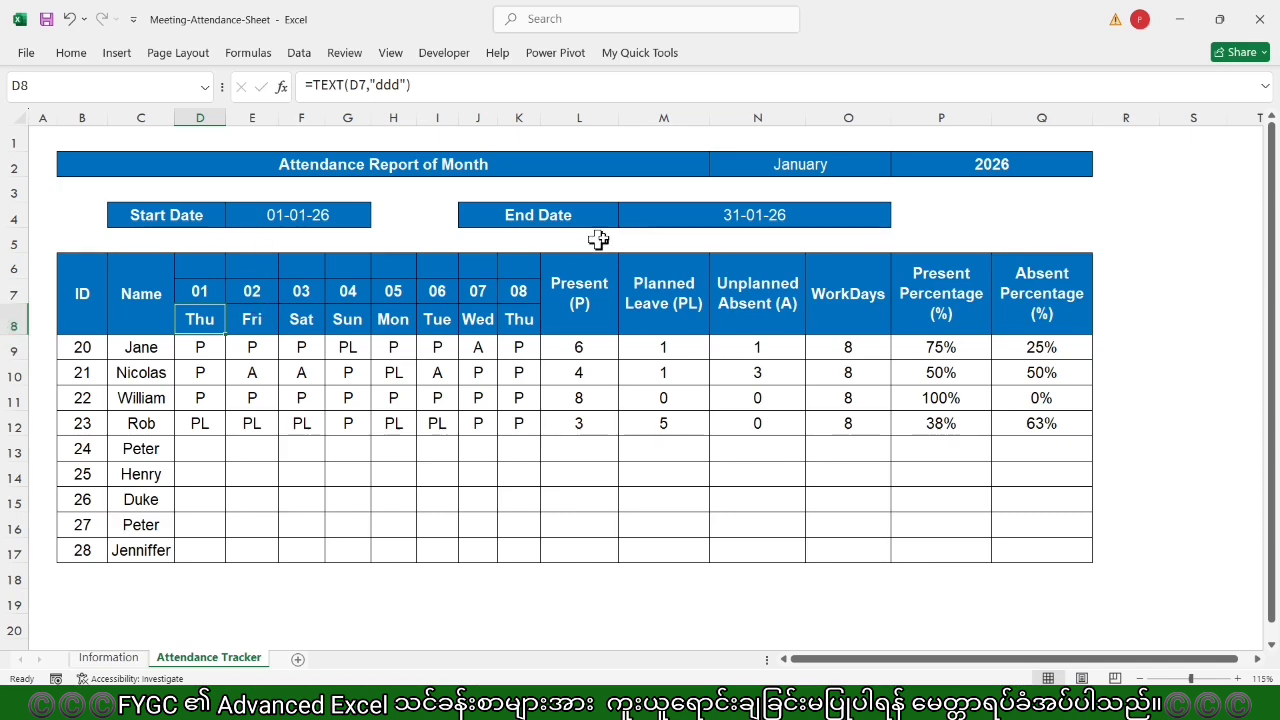
# Step: Set the report month in cell N2 to February
pyautogui.click(820, 174)
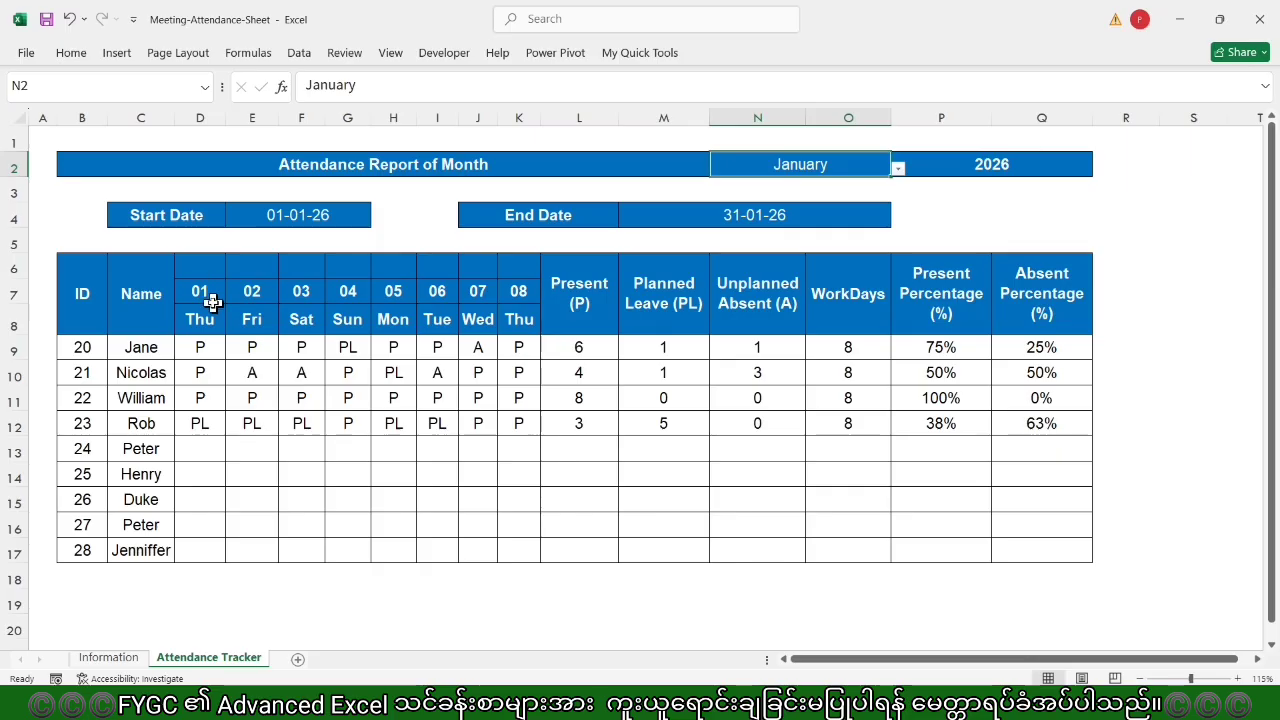
pyautogui.click(899, 170)
pyautogui.click(838, 200)
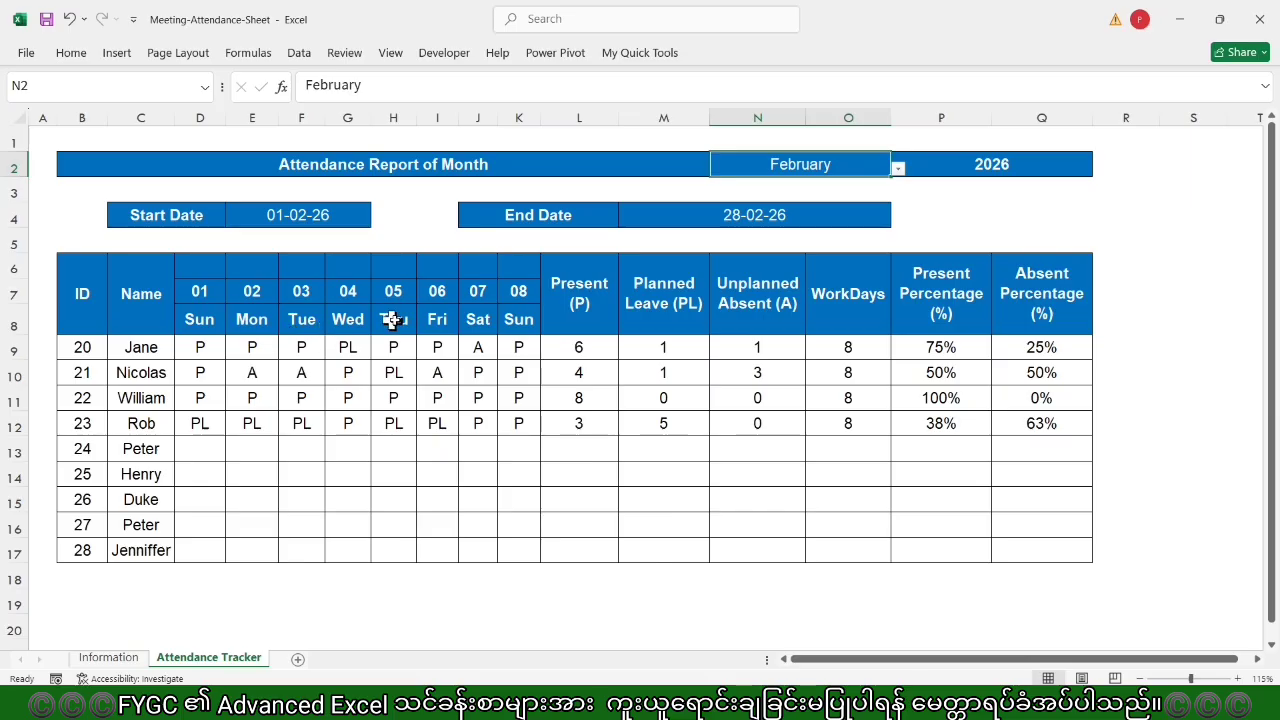
# Step: Trace the first weekday's formula in D8 back through the day number in D7 to the start date in E4
pyautogui.click(224, 326)
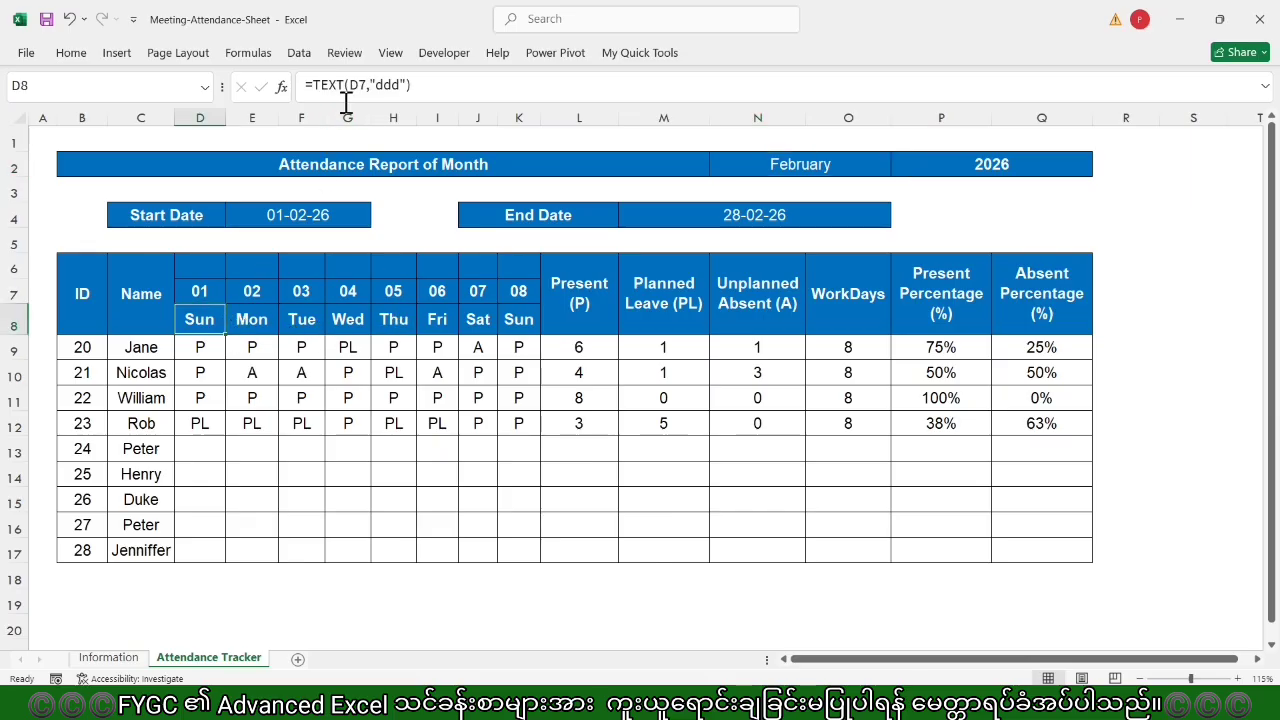
pyautogui.click(201, 292)
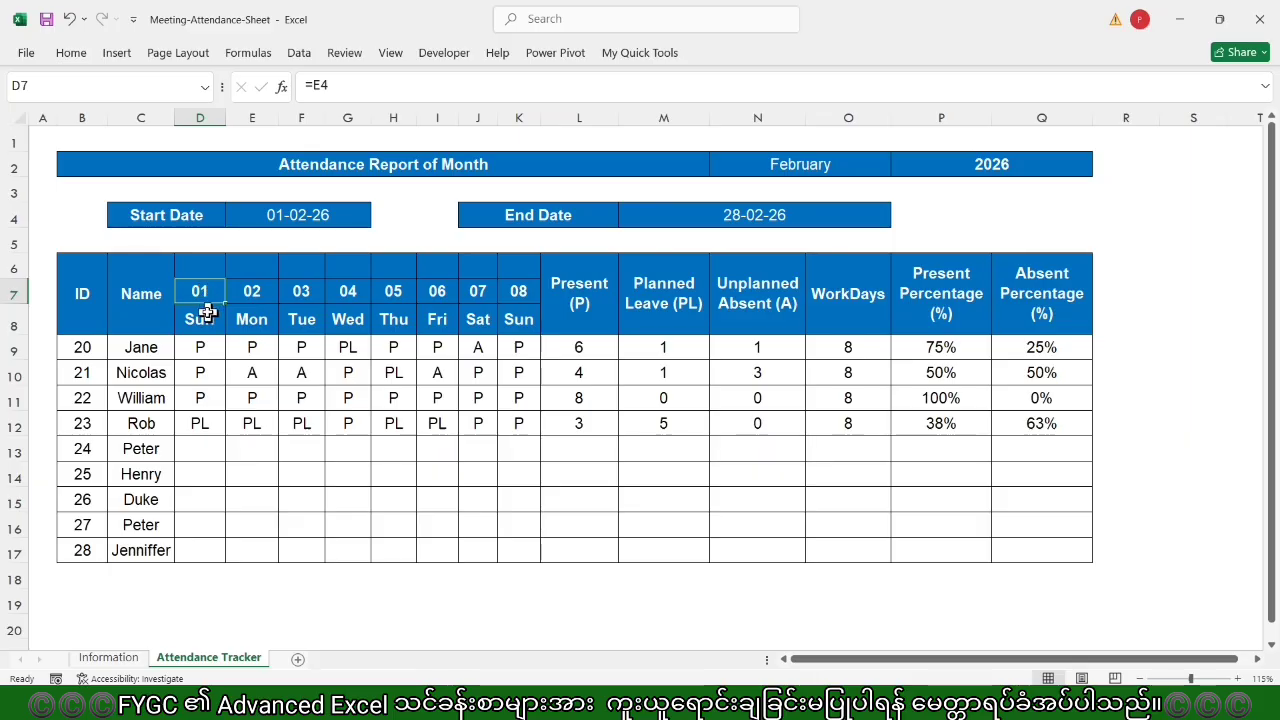
pyautogui.click(207, 316)
pyautogui.click(212, 291)
pyautogui.click(283, 221)
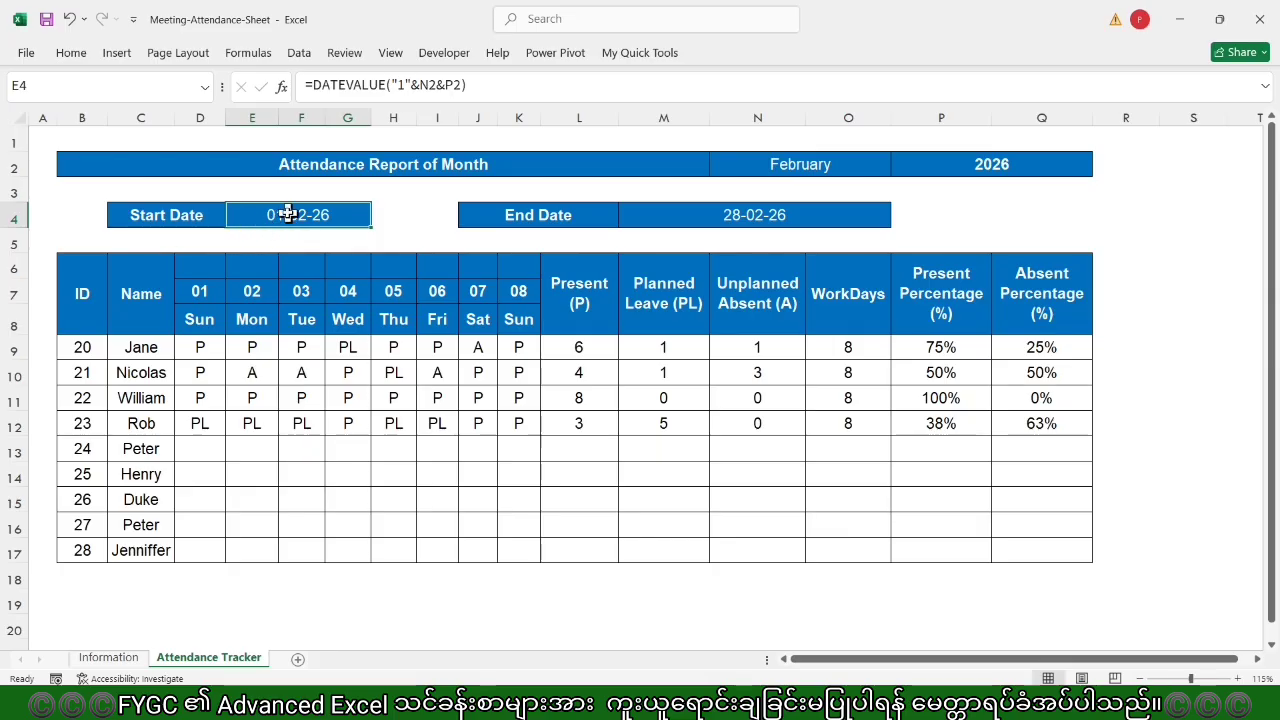
# Step: Inspect the number format of day cell D7 and the formulas behind the start and end dates
pyautogui.click(196, 292)
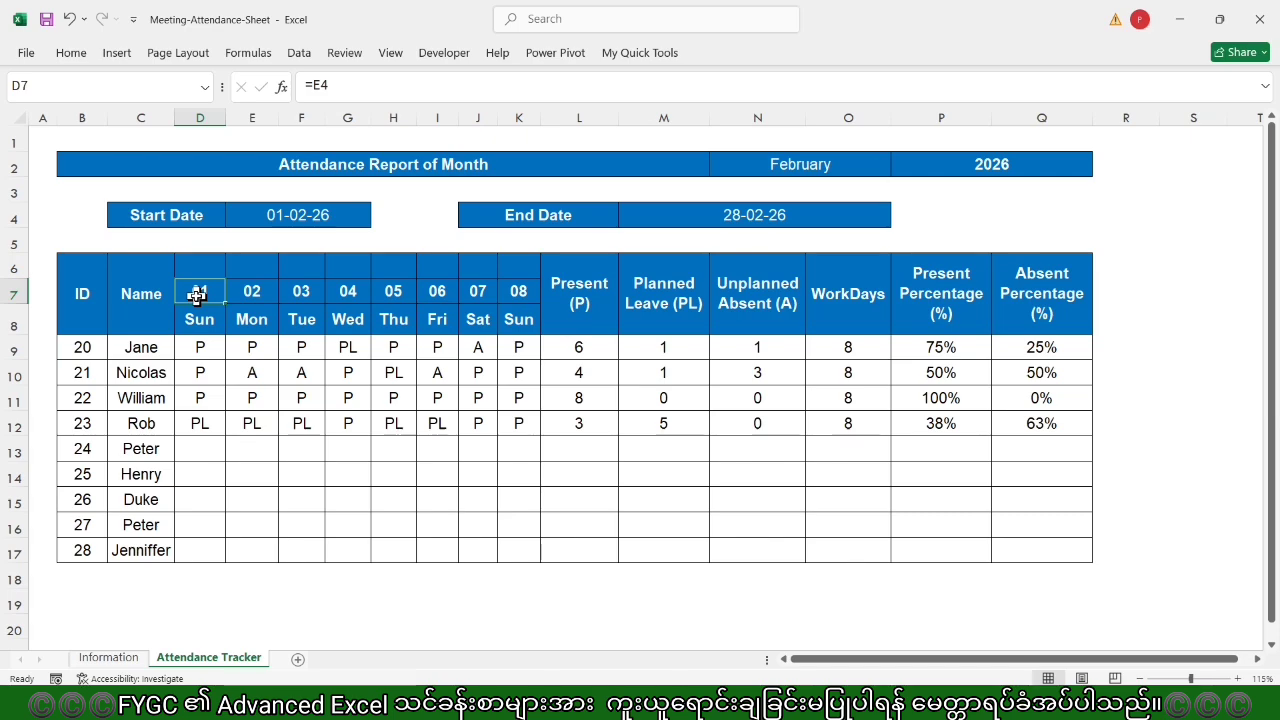
pyautogui.click(70, 55)
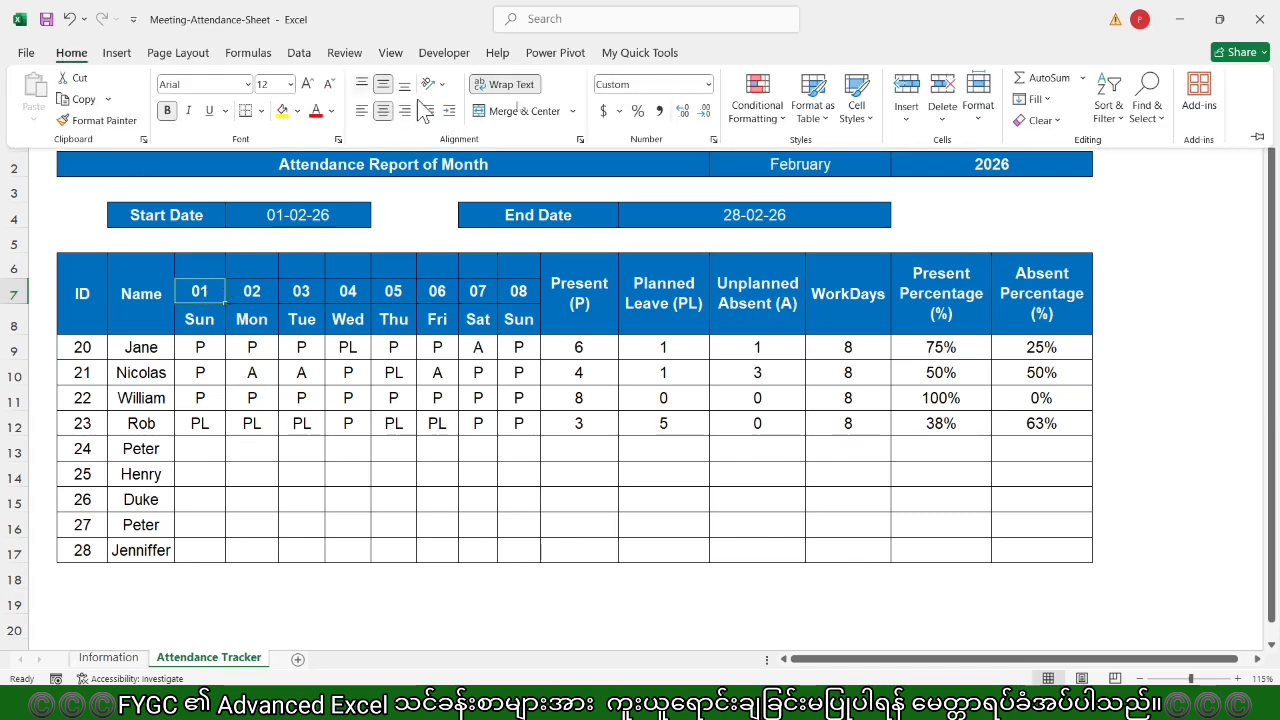
pyautogui.click(714, 141)
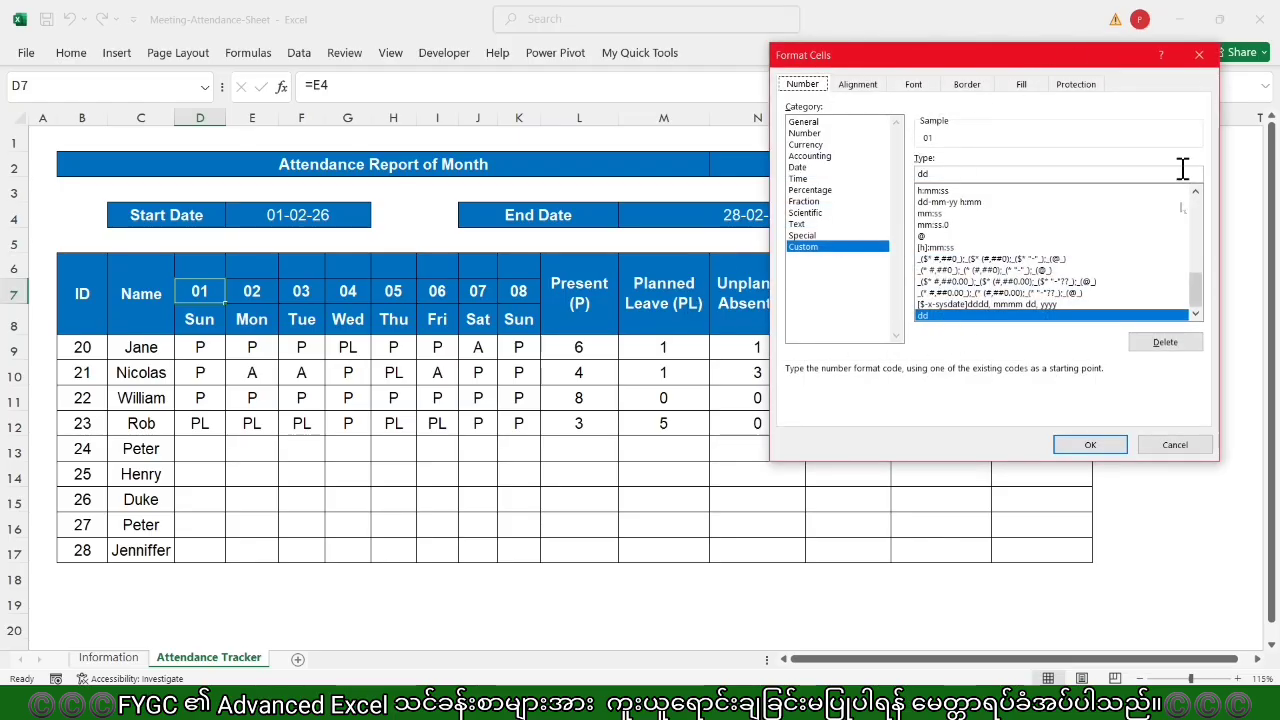
pyautogui.click(1092, 445)
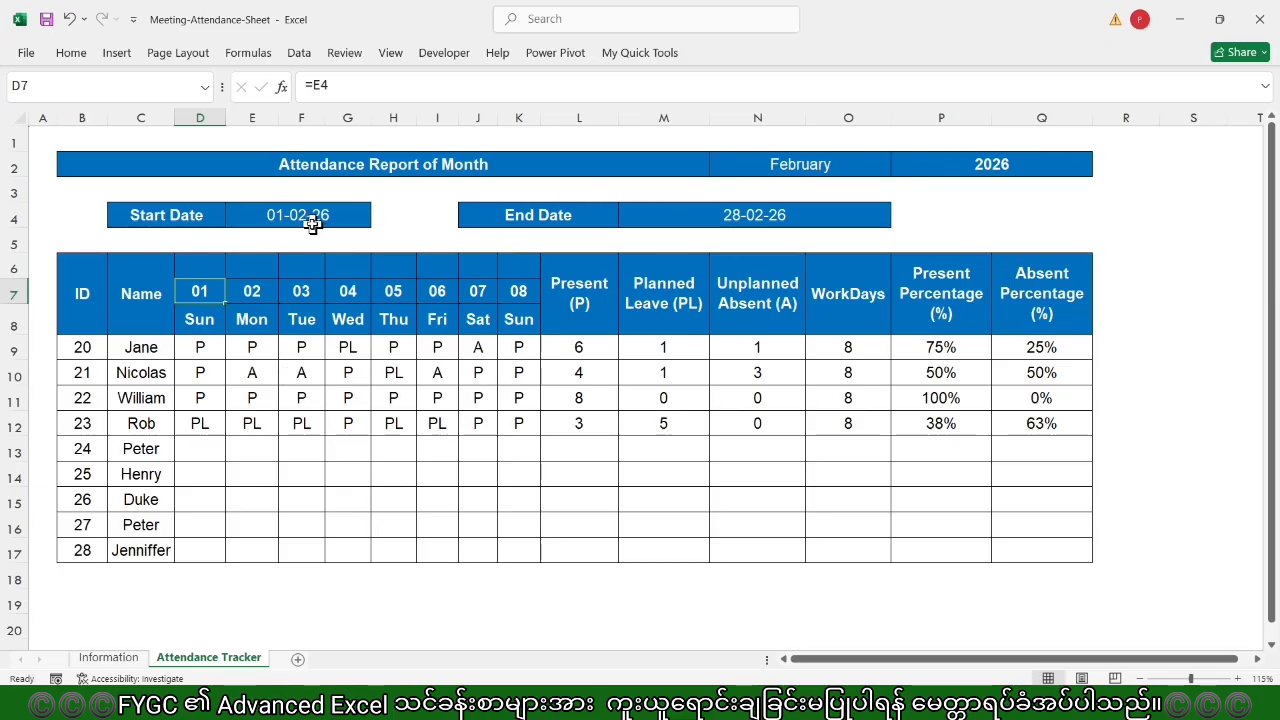
pyautogui.click(312, 224)
pyautogui.click(790, 218)
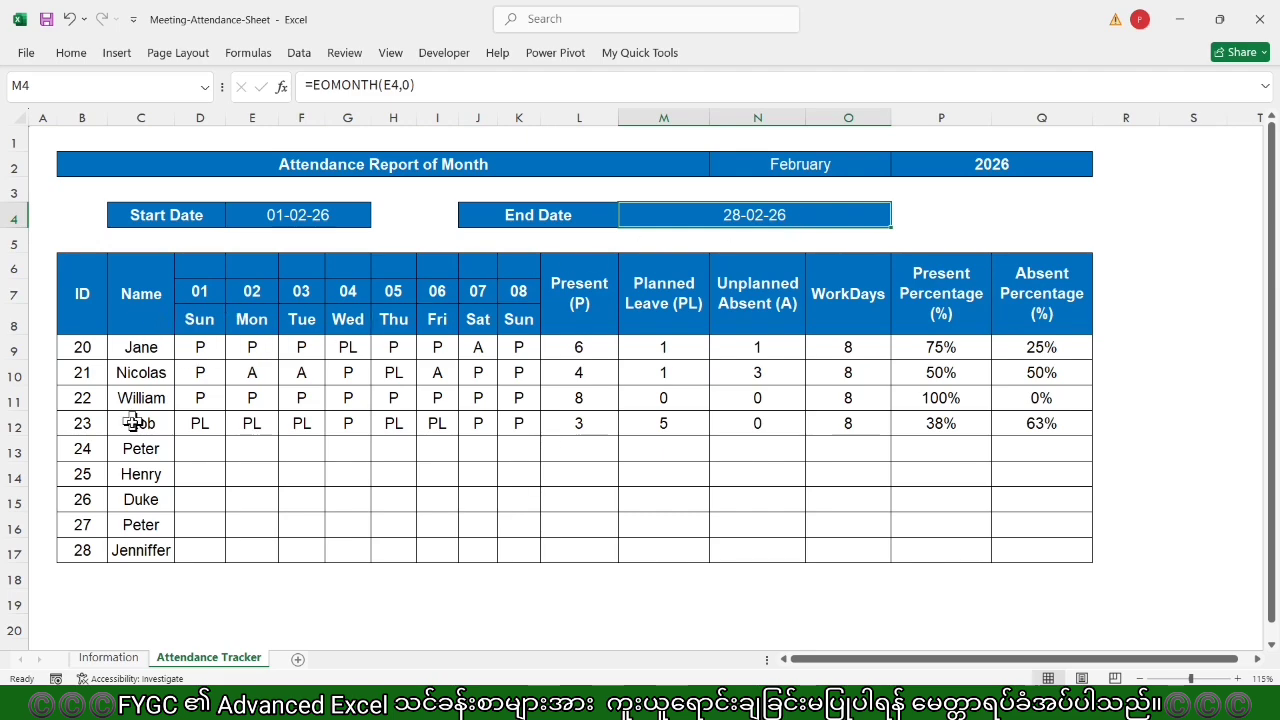
# Step: Review the attendance codes entered in rows 9 to 12 and the code choices offered in cell E12
pyautogui.click(199, 347)
pyautogui.click(258, 349)
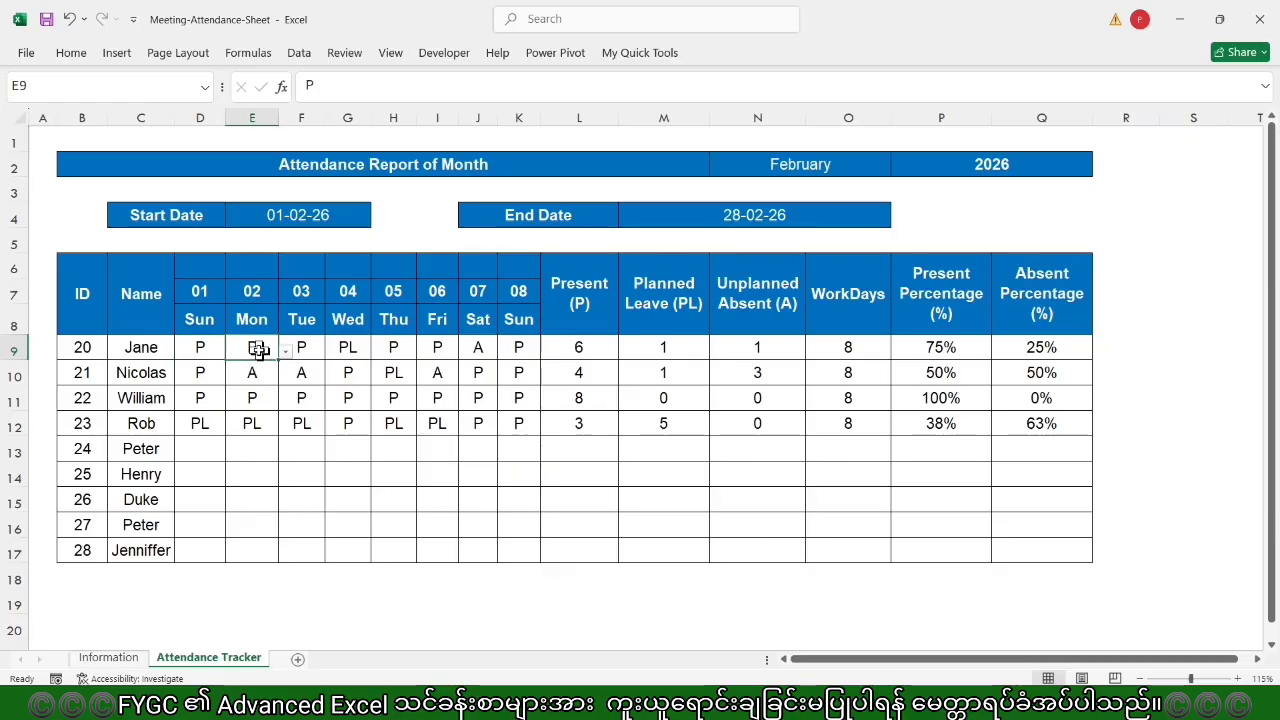
pyautogui.click(257, 369)
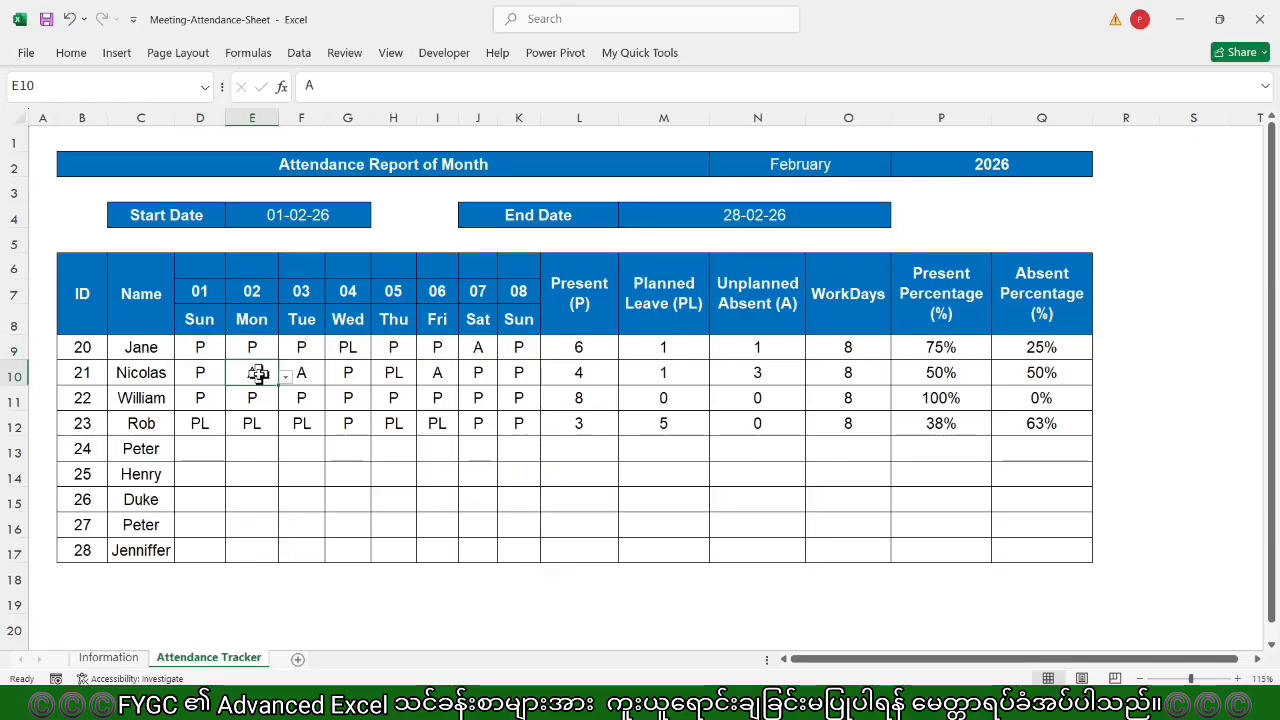
pyautogui.click(260, 426)
pyautogui.click(285, 433)
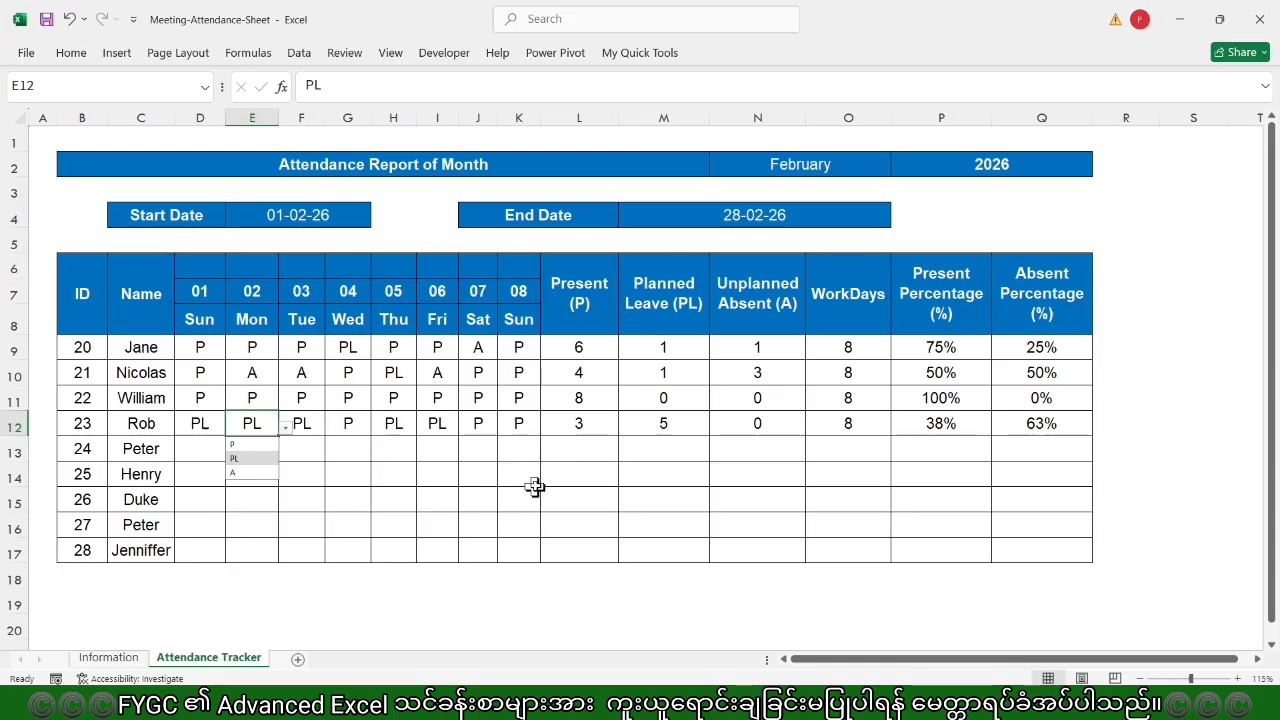
# Step: Inspect the Present, Planned Leave and Unplanned Absent count formulas and the WorkDays entry in row 9
pyautogui.click(586, 350)
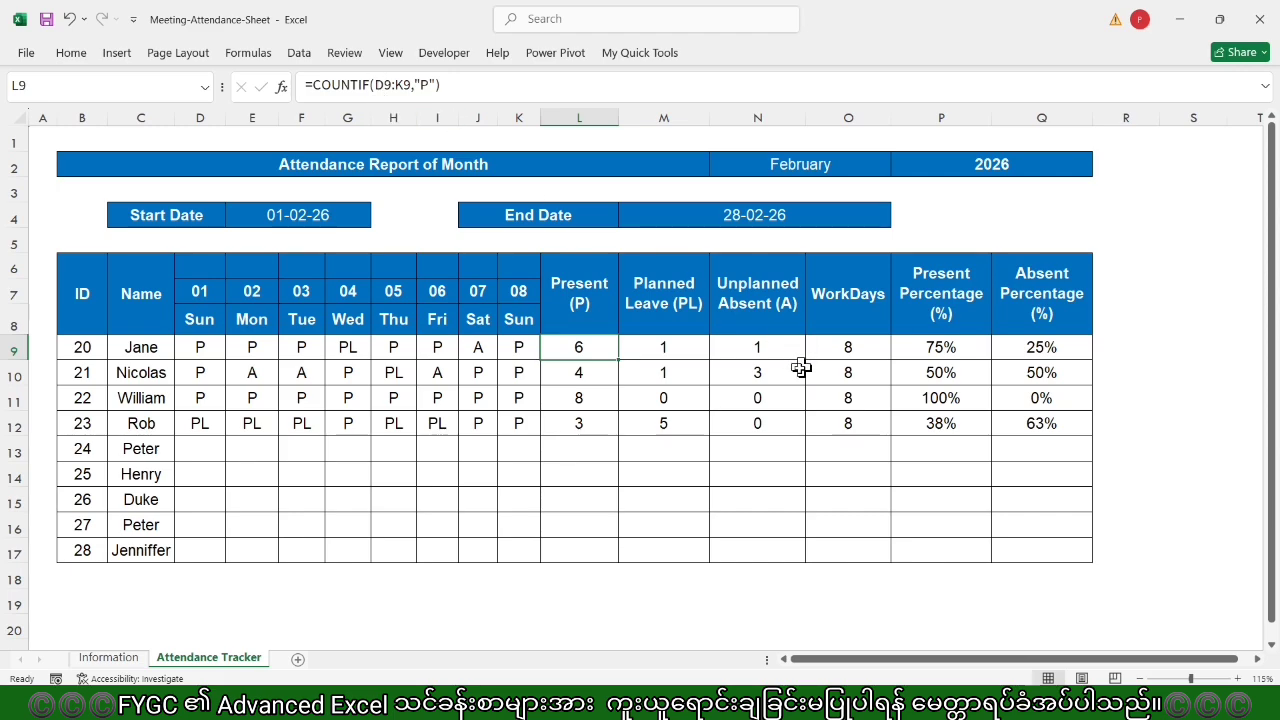
pyautogui.click(677, 347)
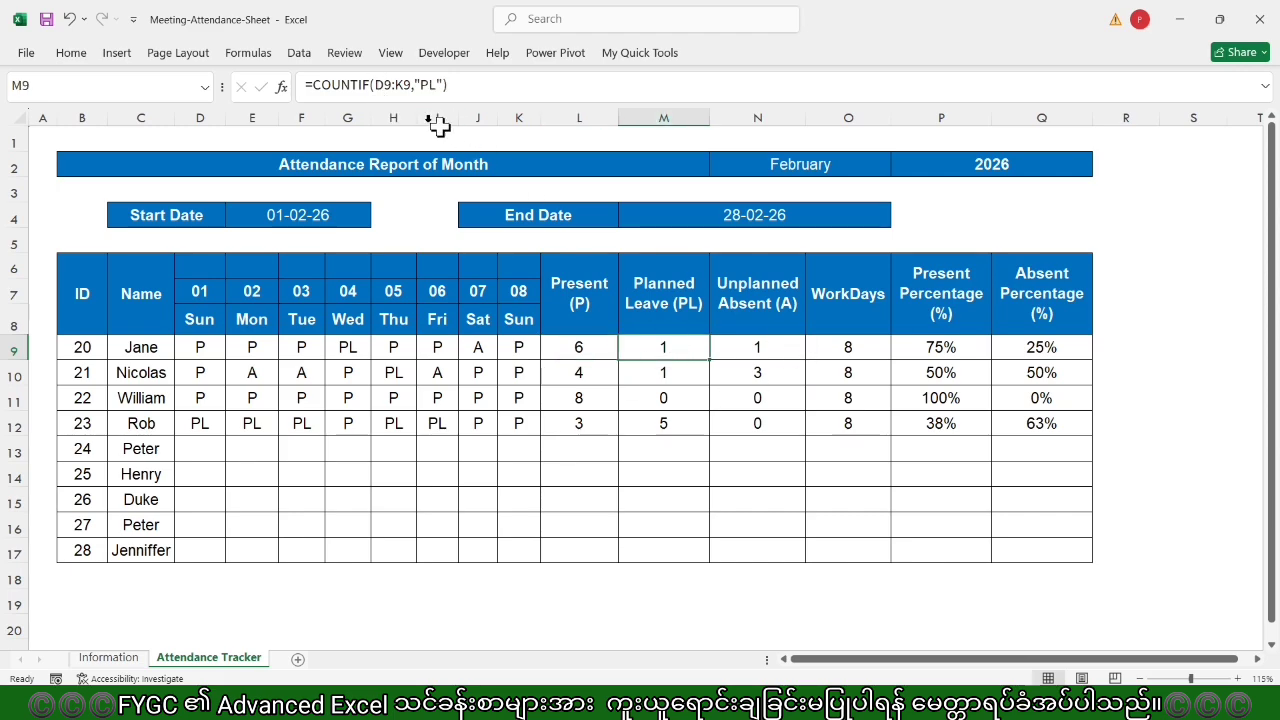
pyautogui.click(773, 354)
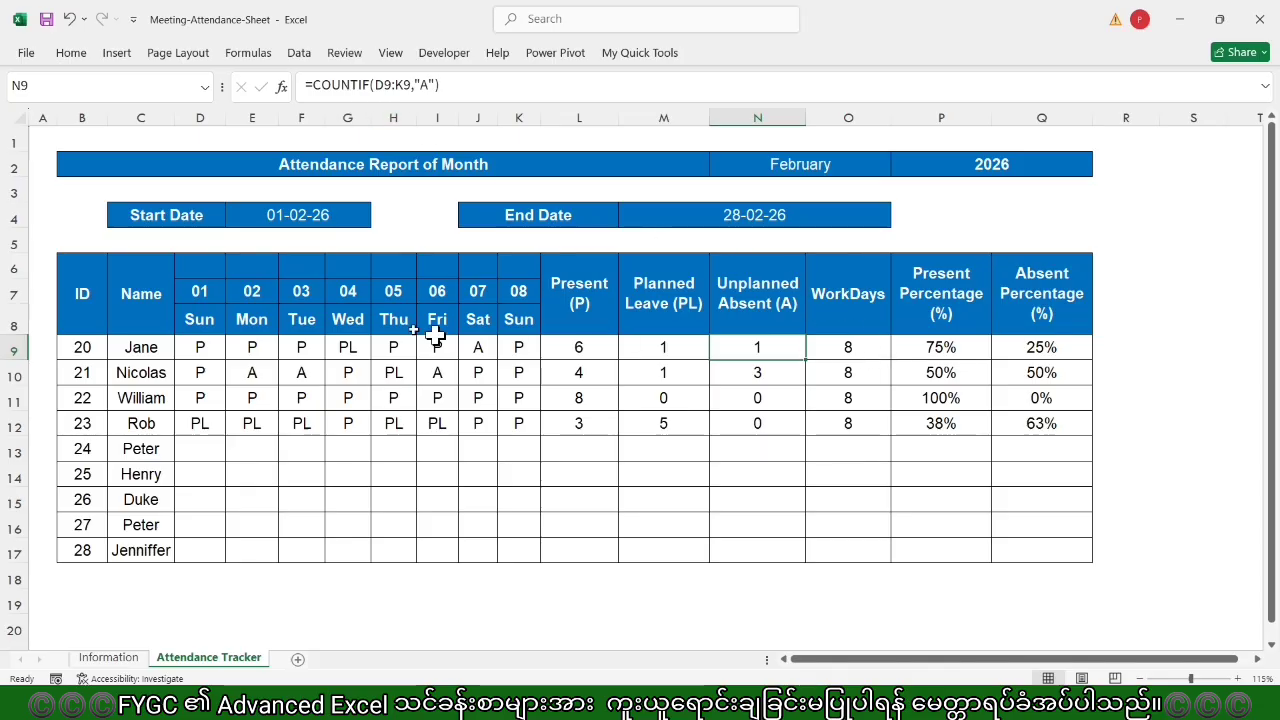
pyautogui.click(865, 349)
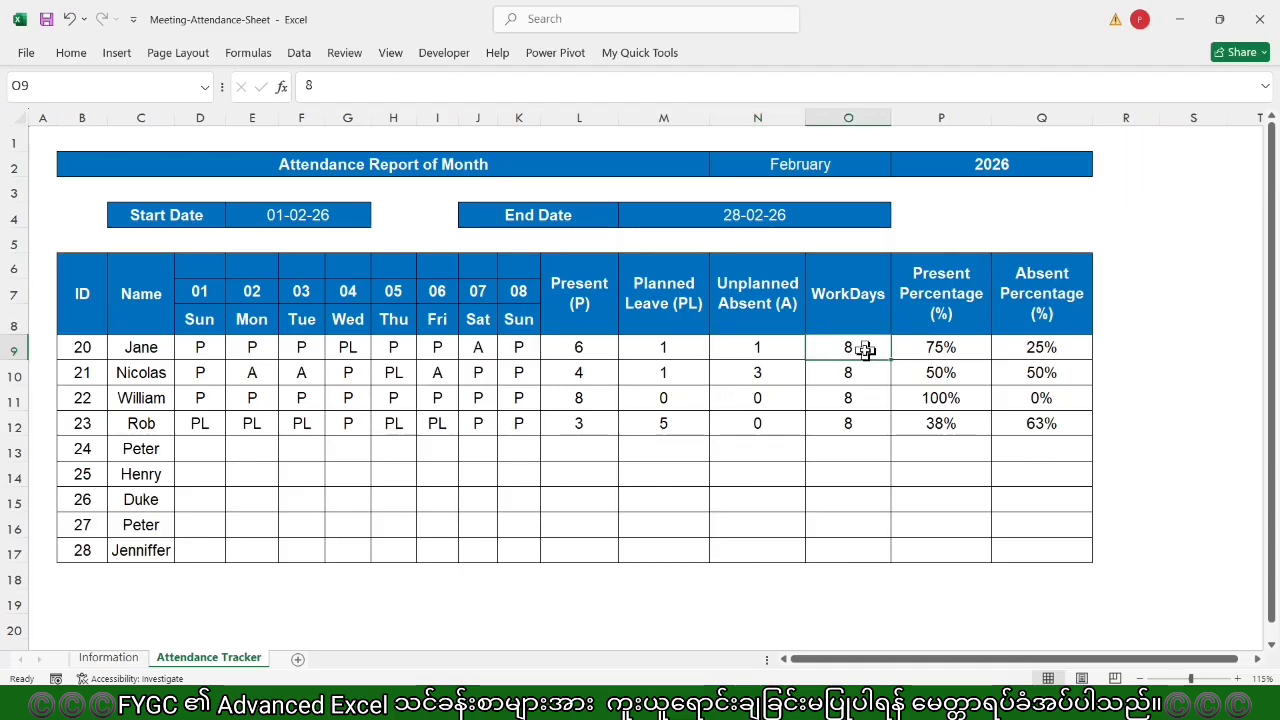
# Step: Trace the Present Percentage formula in P9 to L9 and O9, and review the present and absent percentage columns
pyautogui.click(930, 350)
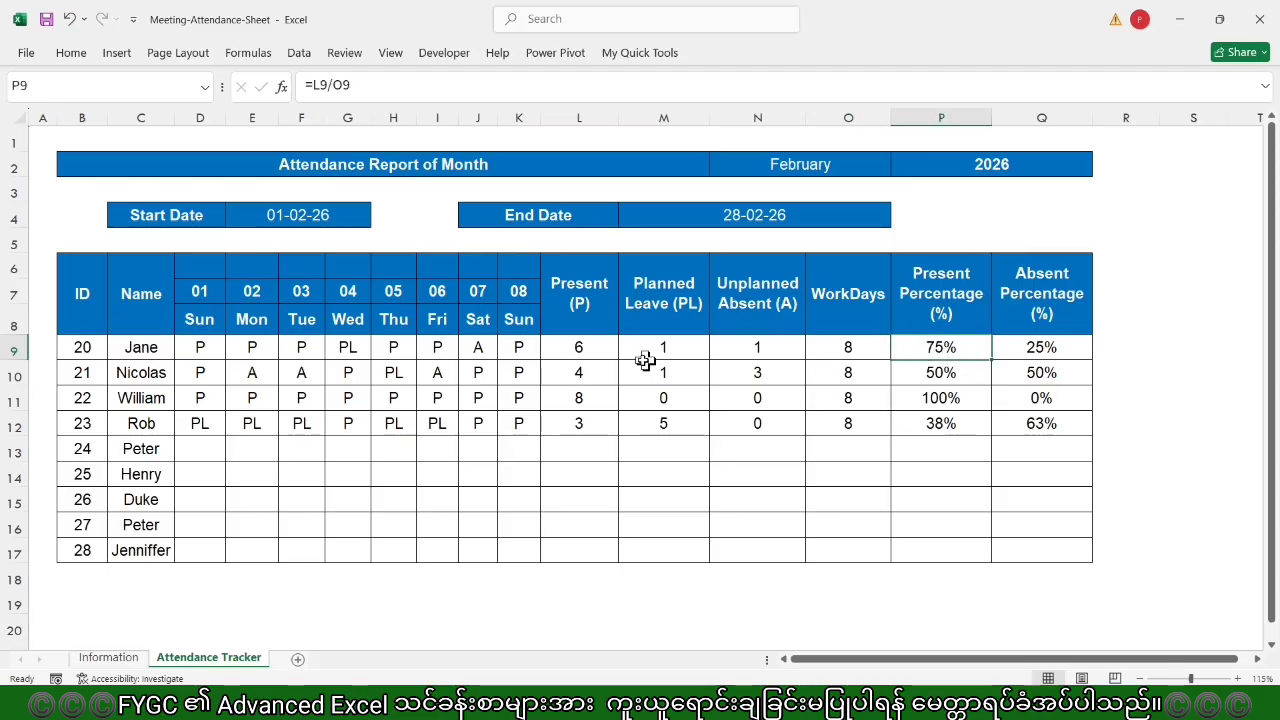
pyautogui.click(577, 350)
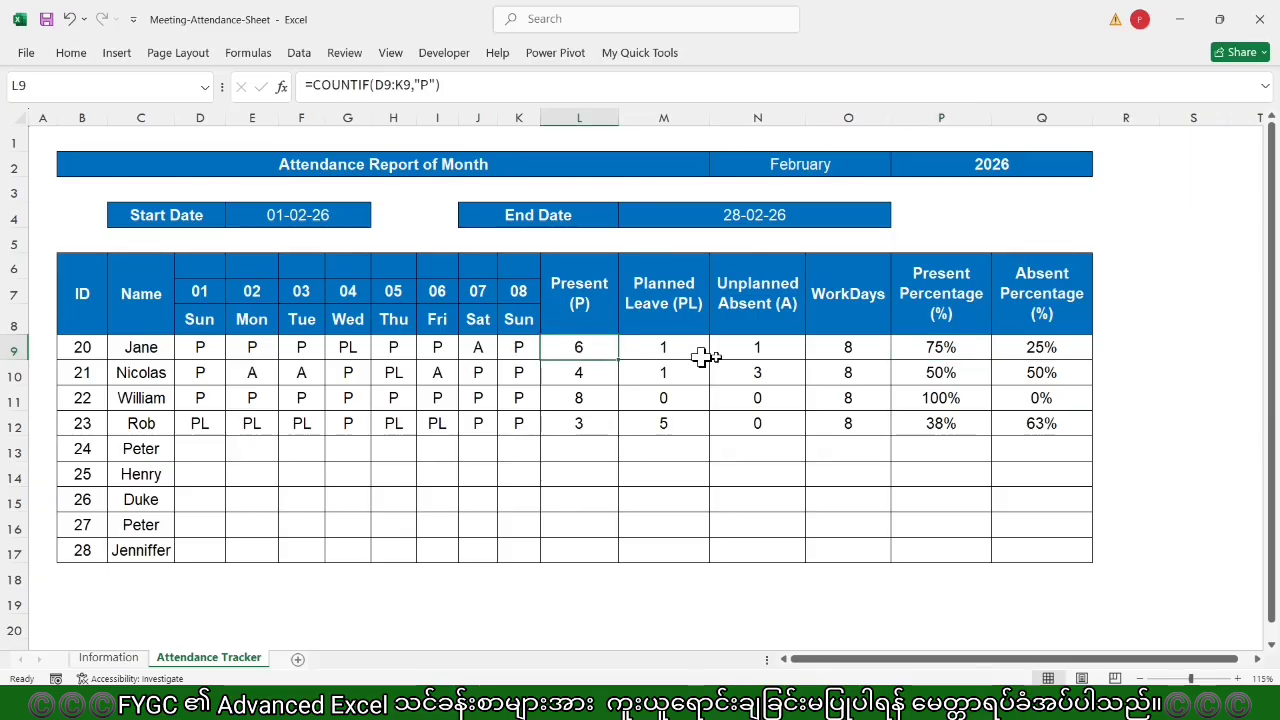
pyautogui.click(883, 347)
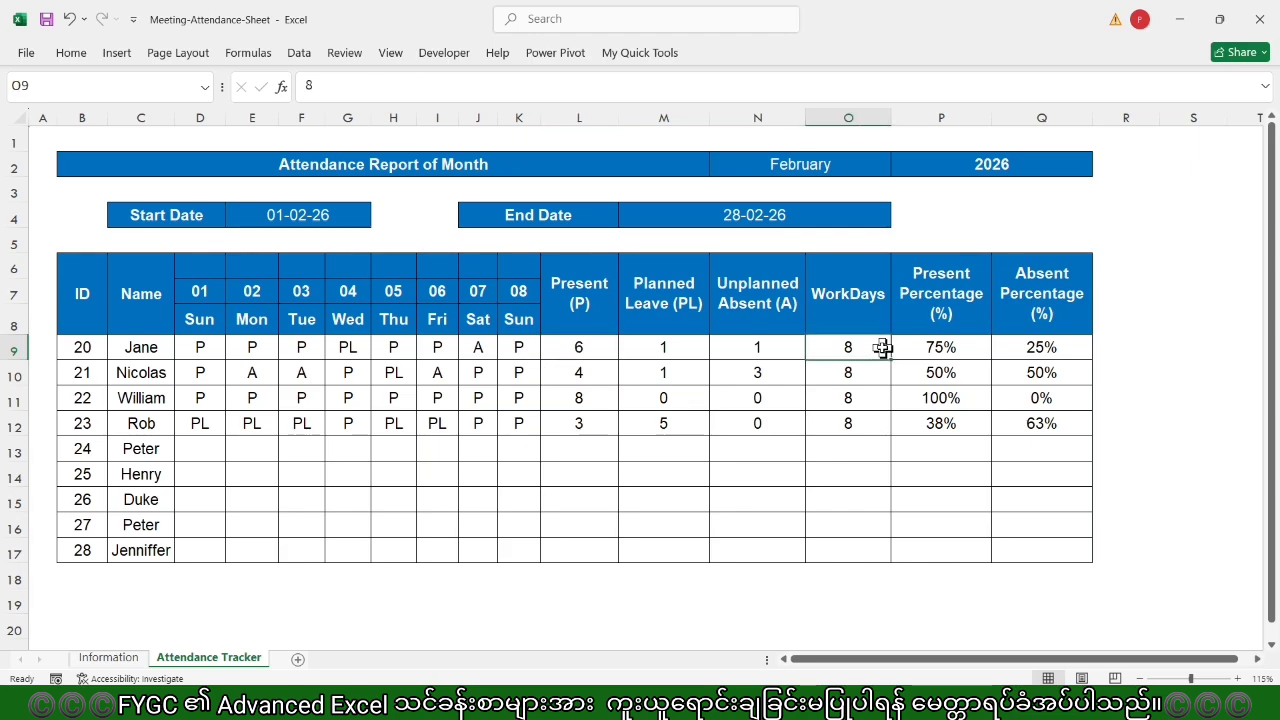
pyautogui.moveTo(935, 348); pyautogui.dragTo(1036, 546)
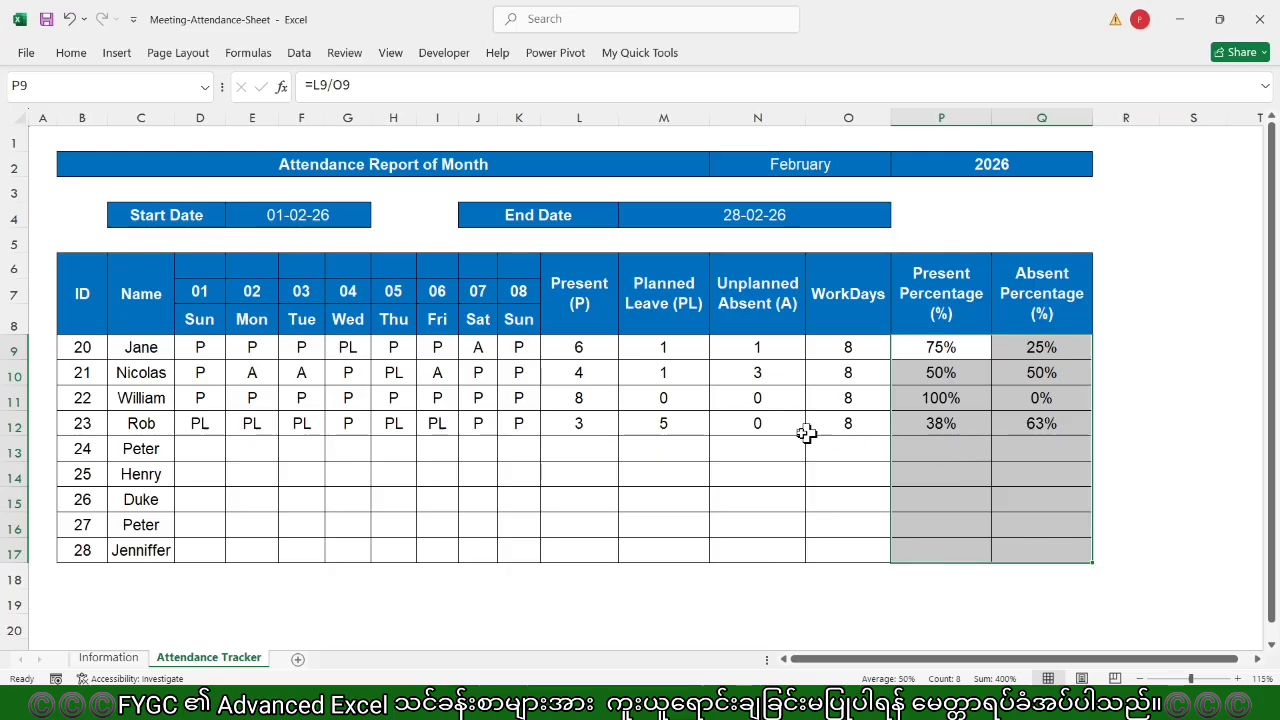
pyautogui.click(770, 441)
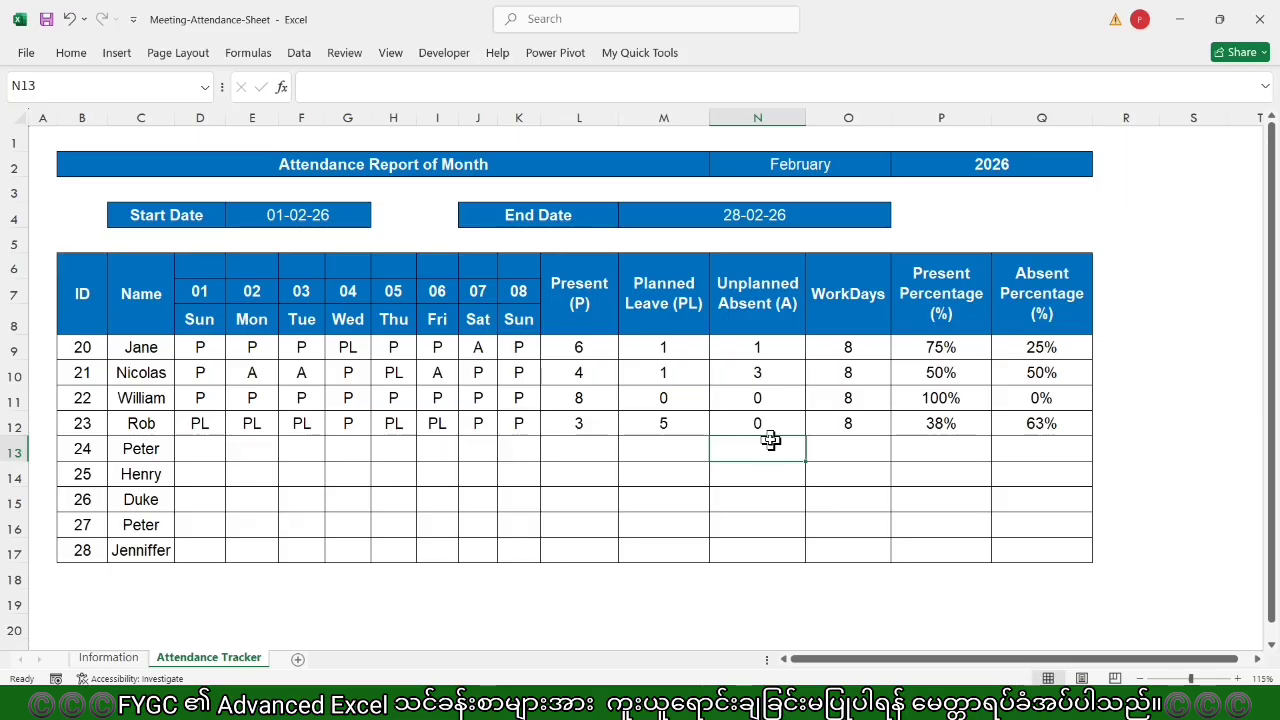
pyautogui.click(791, 186)
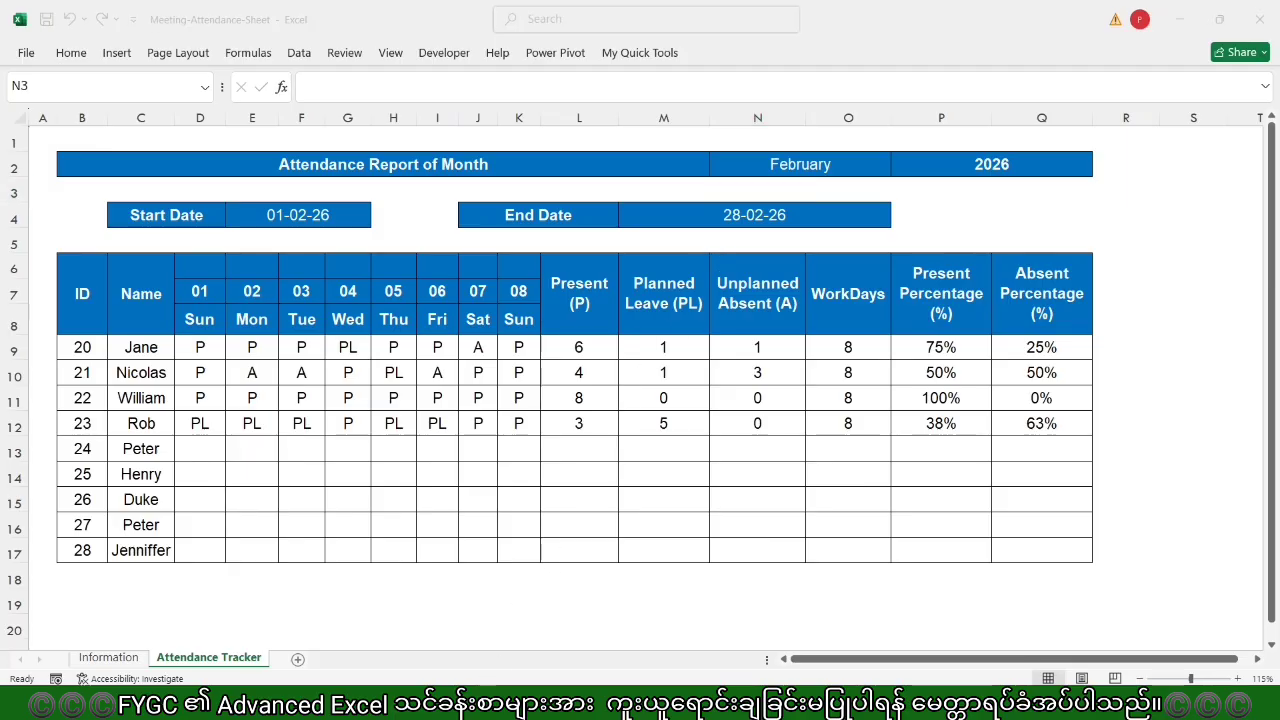
# Step: Switch to the Meeting-Attendance-Sheet-Exercise workbook and review the tracker's day header cells and the month and year cells
pyautogui.click(496, 668)
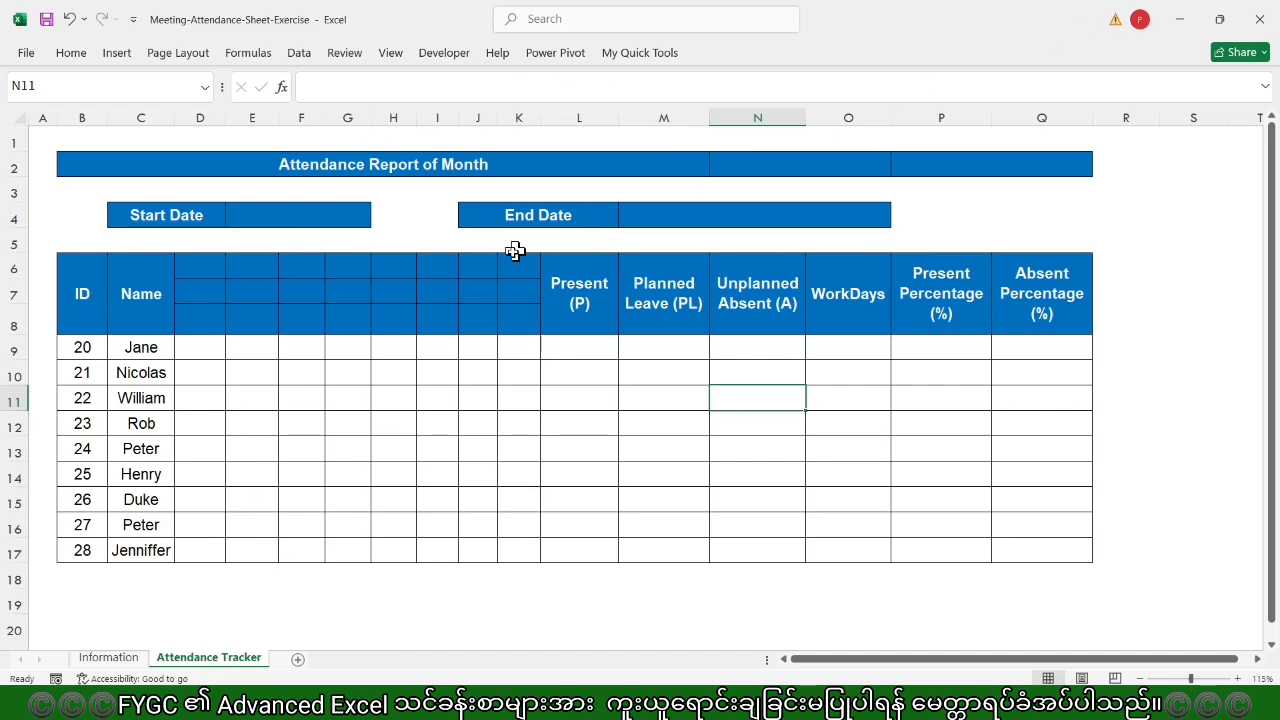
pyautogui.click(222, 303)
pyautogui.click(346, 300)
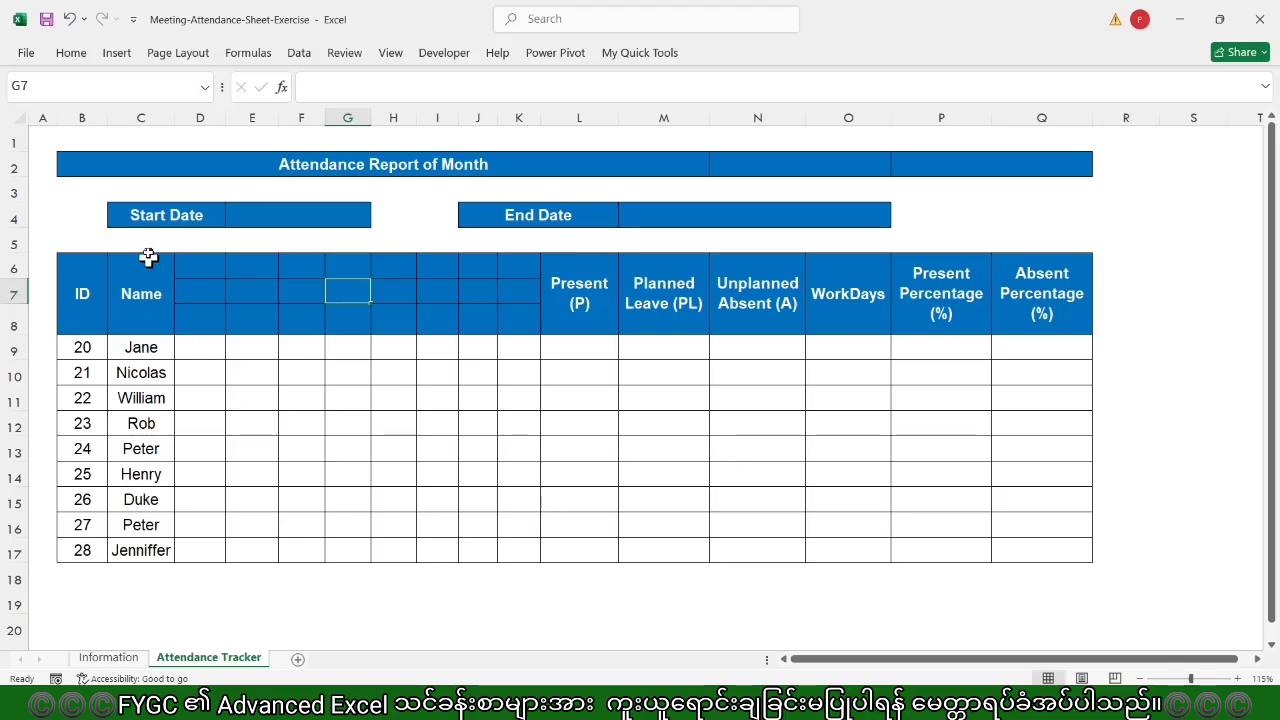
pyautogui.click(758, 174)
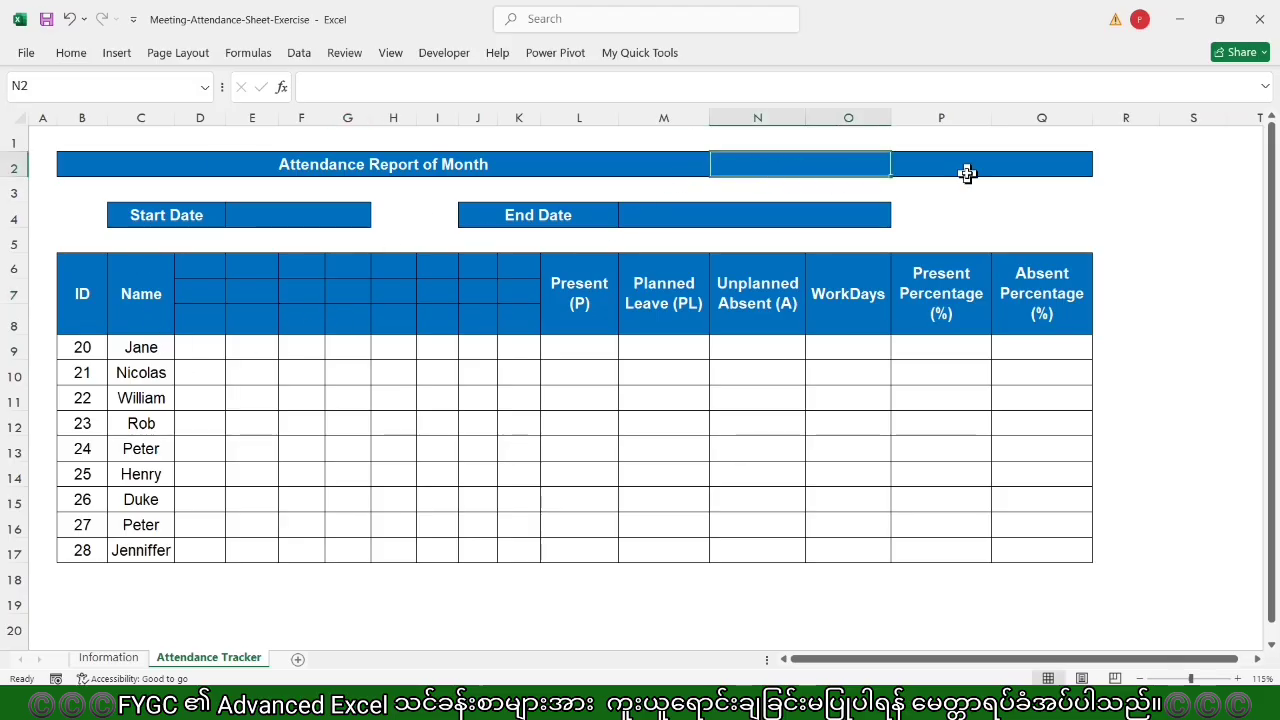
pyautogui.click(967, 174)
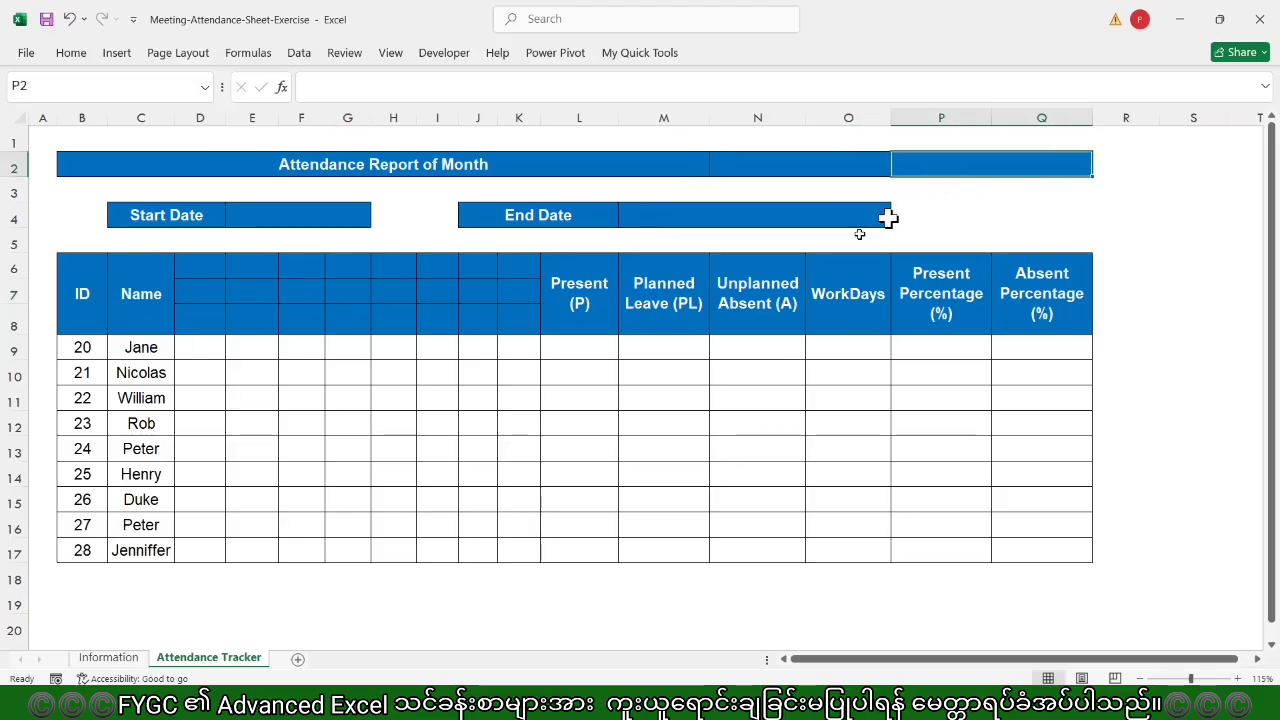
# Step: Open the Information sheet and review its Month list and the attendance types with their codes
pyautogui.click(112, 658)
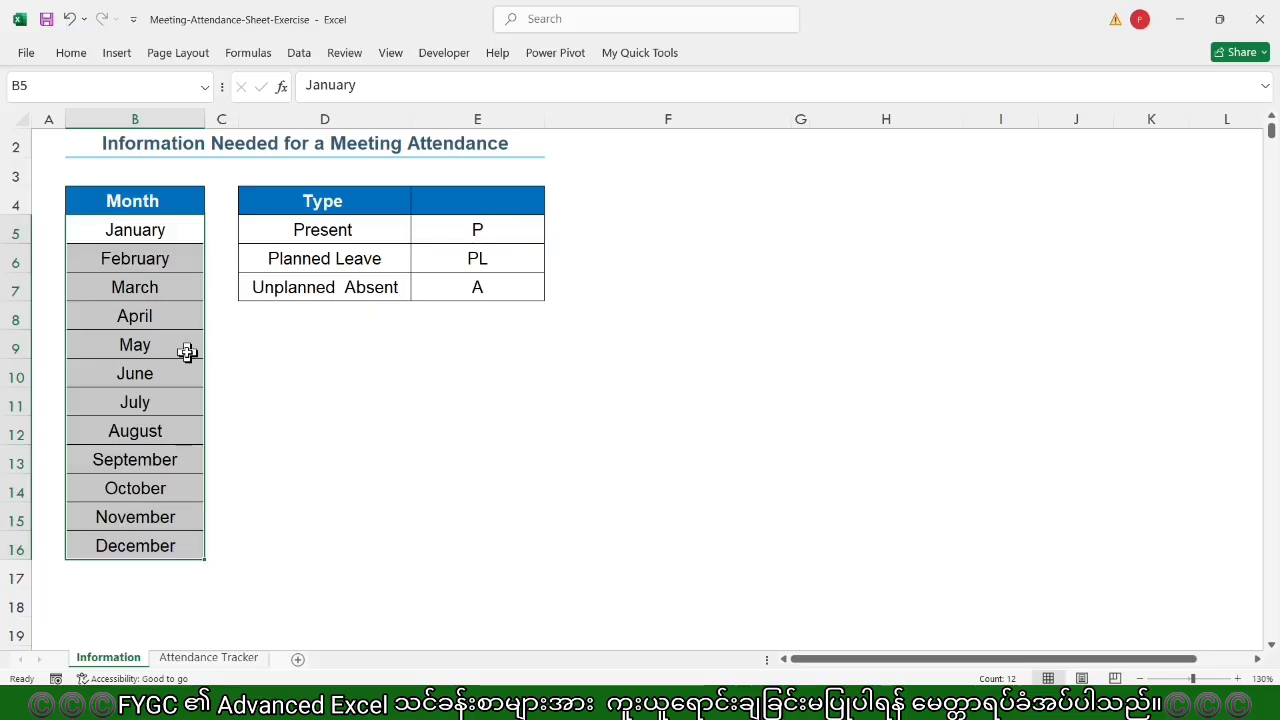
pyautogui.click(329, 395)
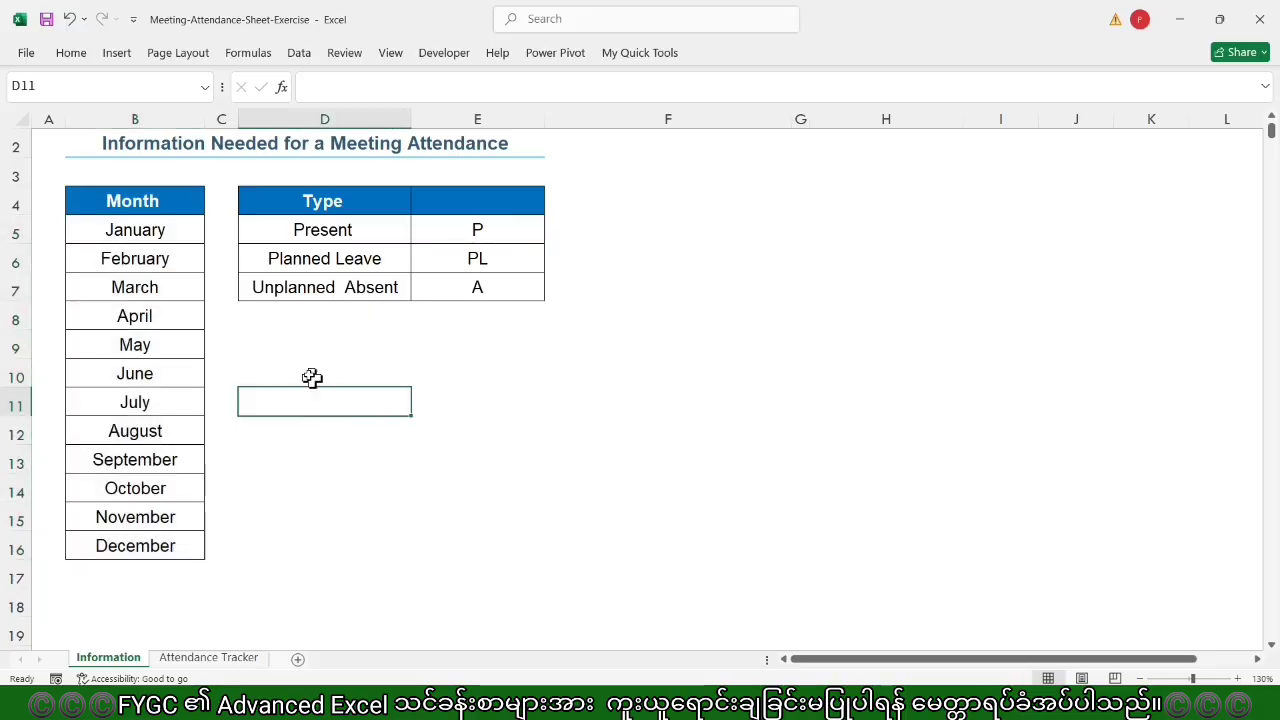
pyautogui.click(143, 210)
pyautogui.click(313, 207)
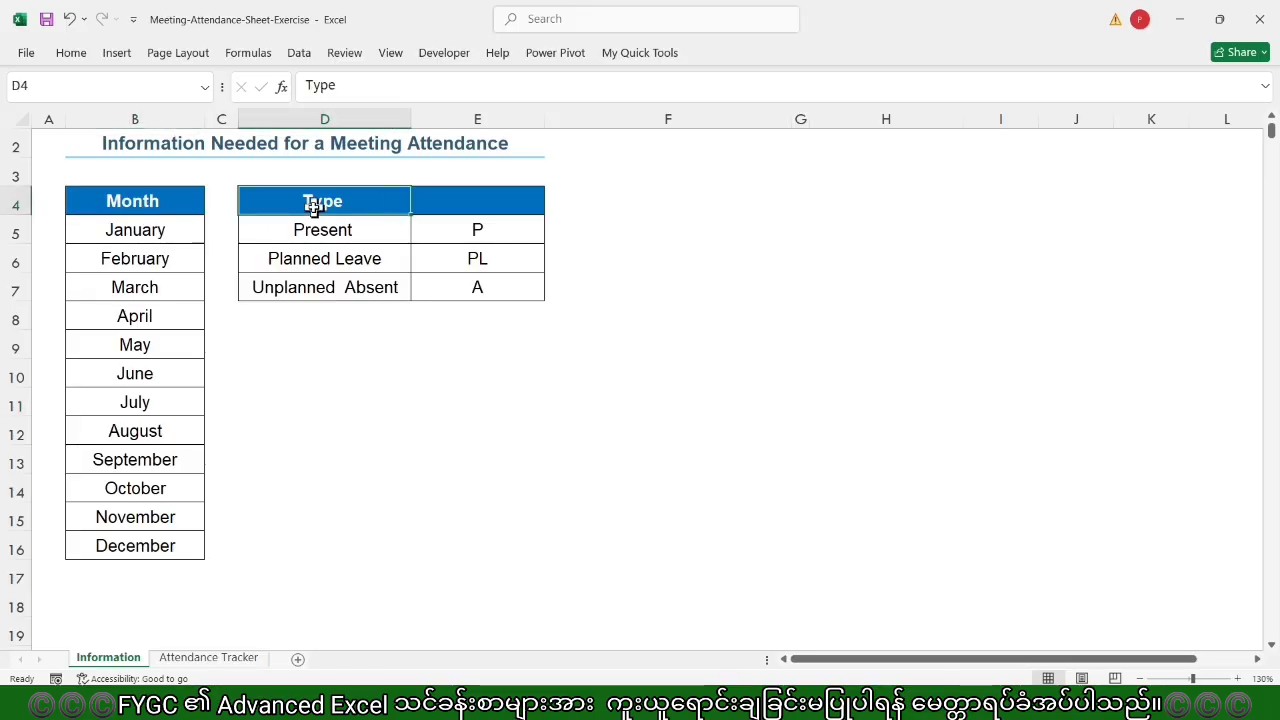
pyautogui.click(158, 229)
pyautogui.click(135, 549)
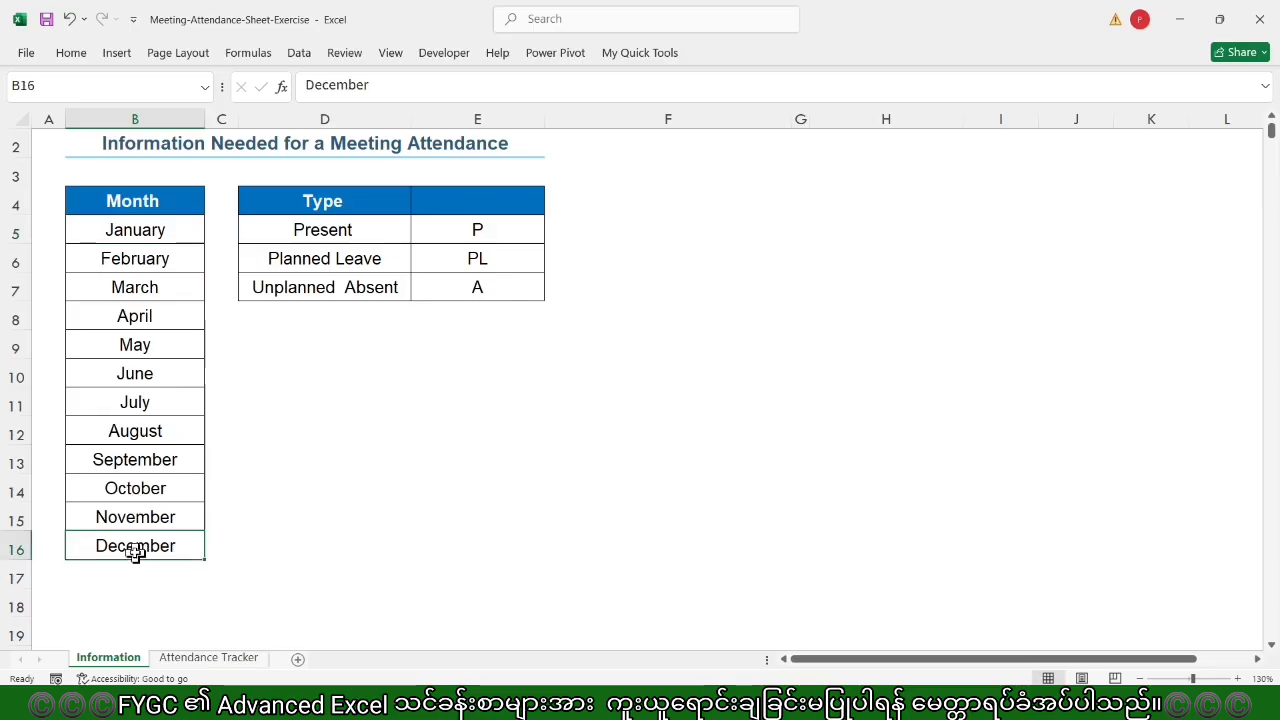
pyautogui.click(488, 233)
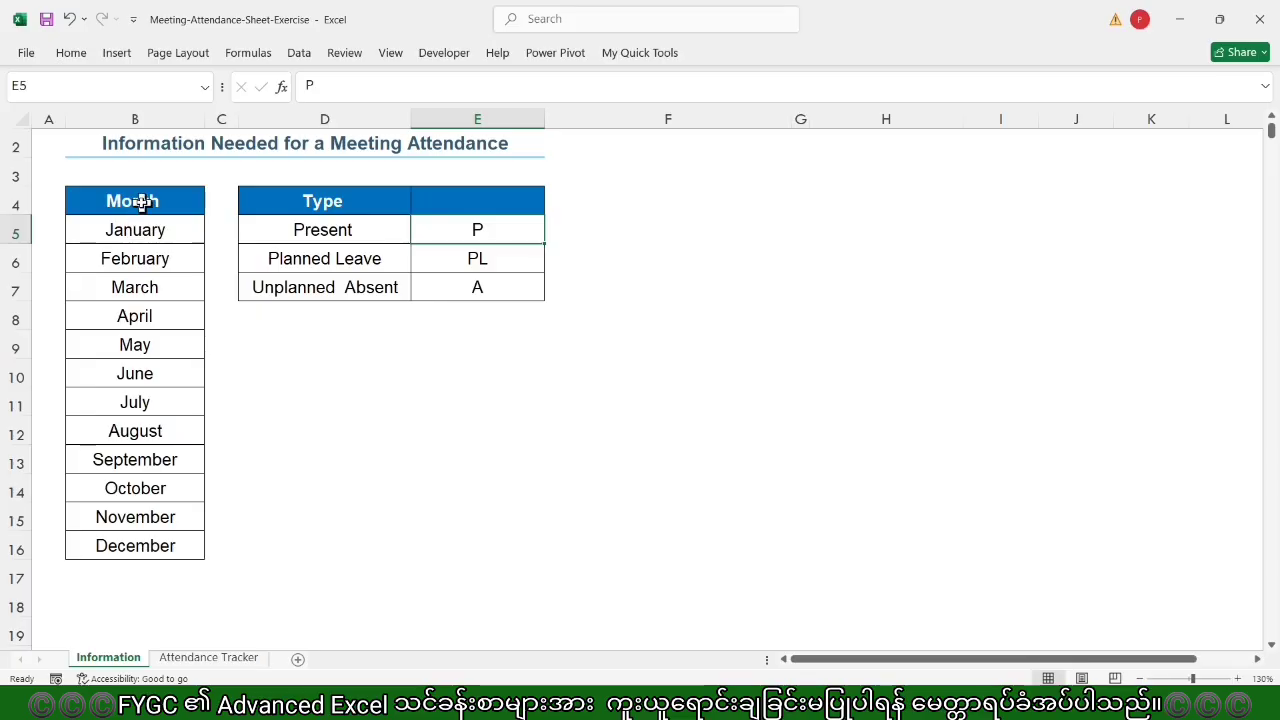
# Step: Define the workbook-scoped name Month for the month list in Information!B5:B16 and select that range to check the name
pyautogui.moveTo(140, 200); pyautogui.dragTo(173, 547)
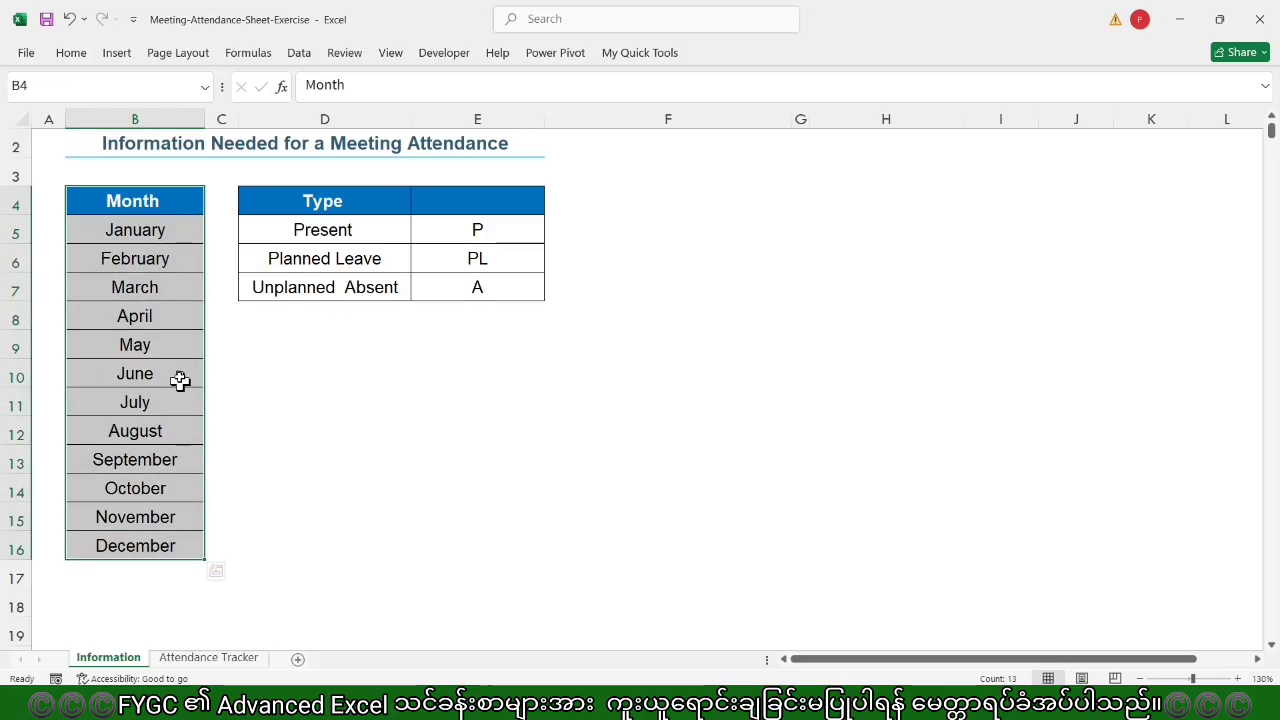
pyautogui.click(249, 58)
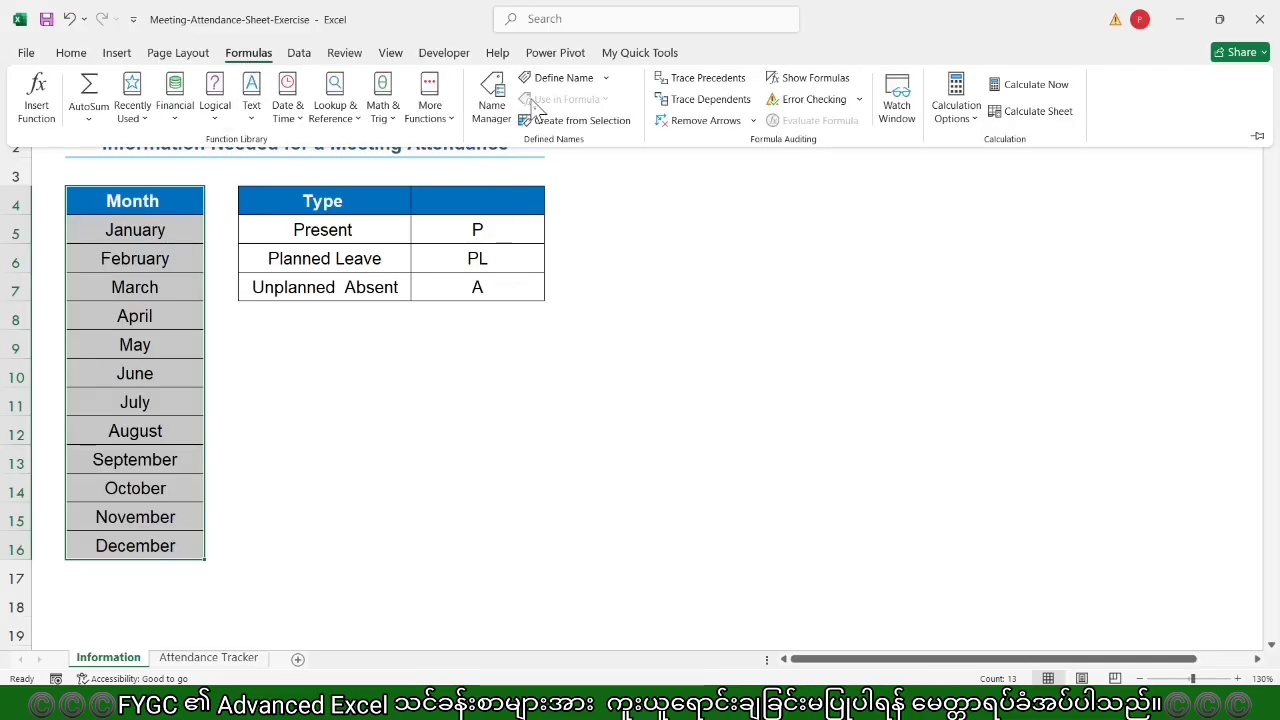
pyautogui.click(565, 80)
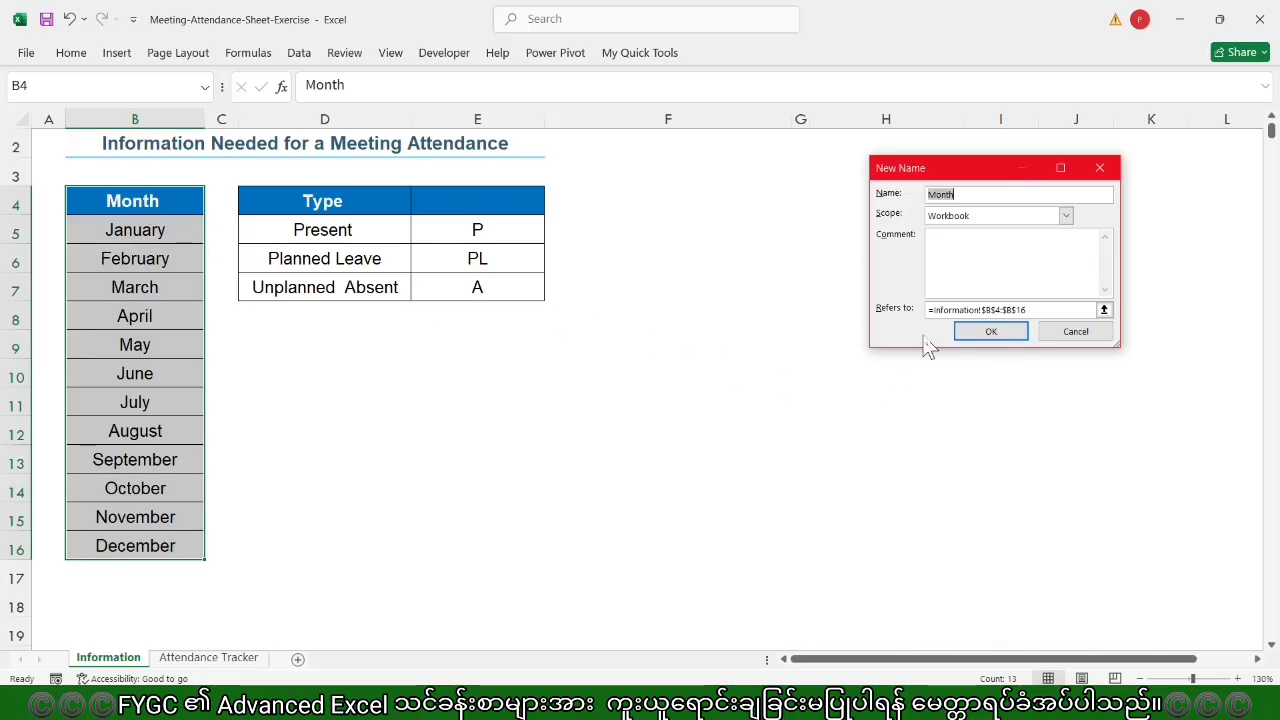
pyautogui.moveTo(1039, 313); pyautogui.dragTo(903, 310)
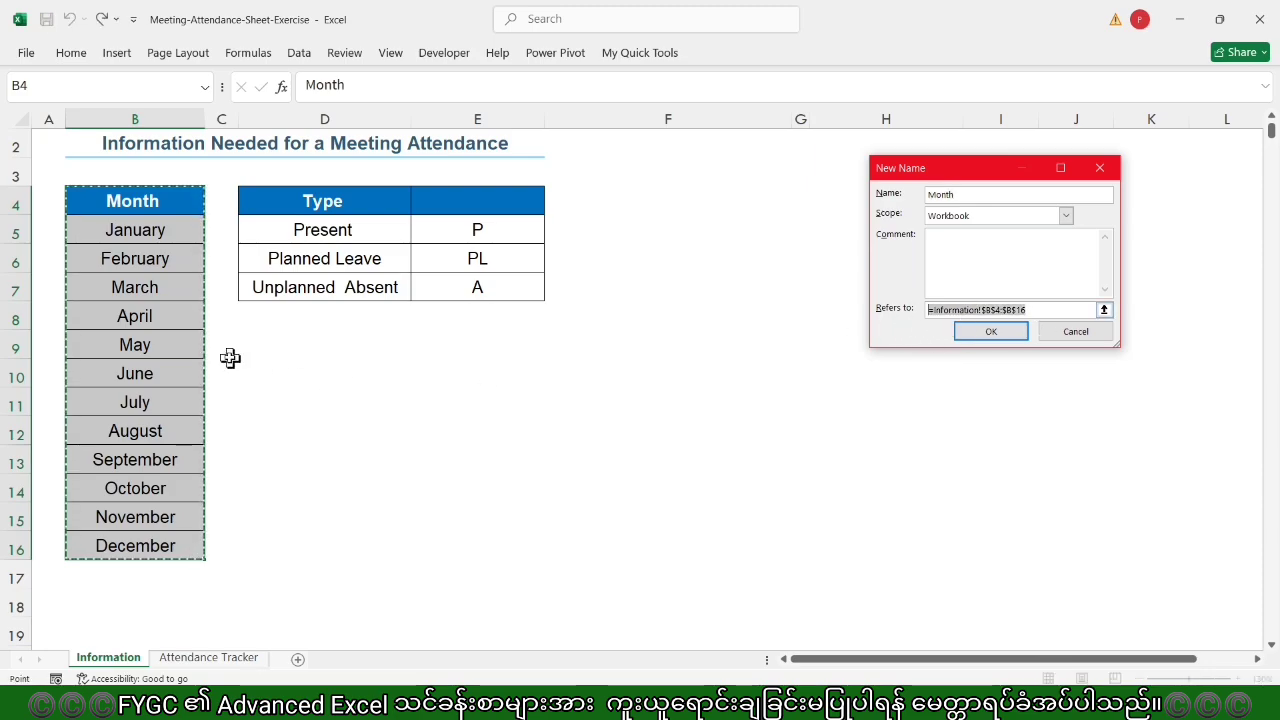
pyautogui.moveTo(158, 230); pyautogui.dragTo(143, 537)
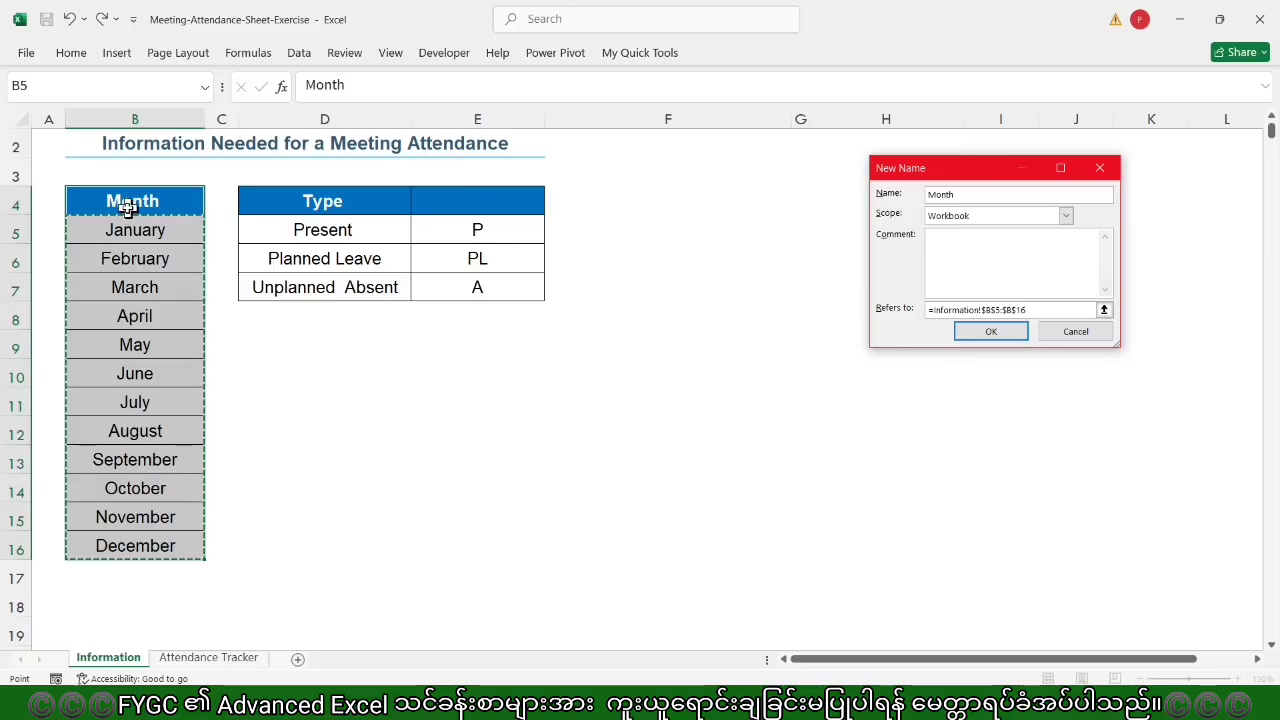
pyautogui.click(979, 194)
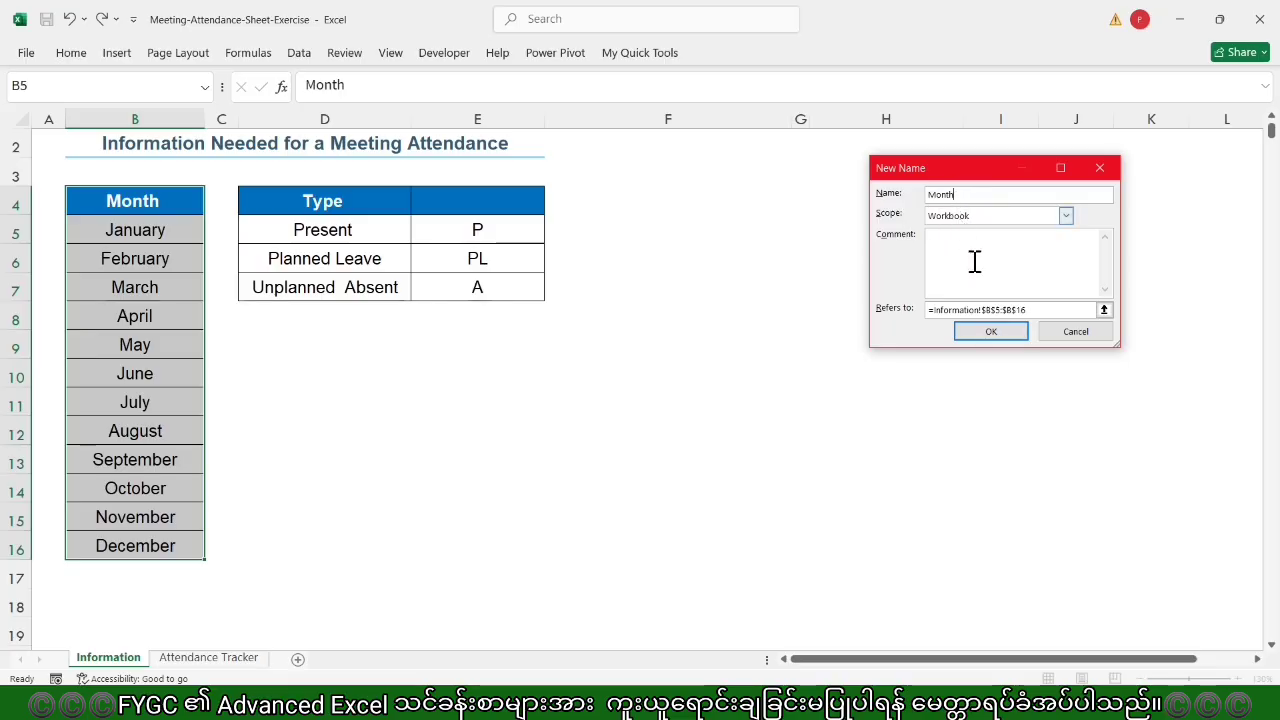
pyautogui.click(989, 331)
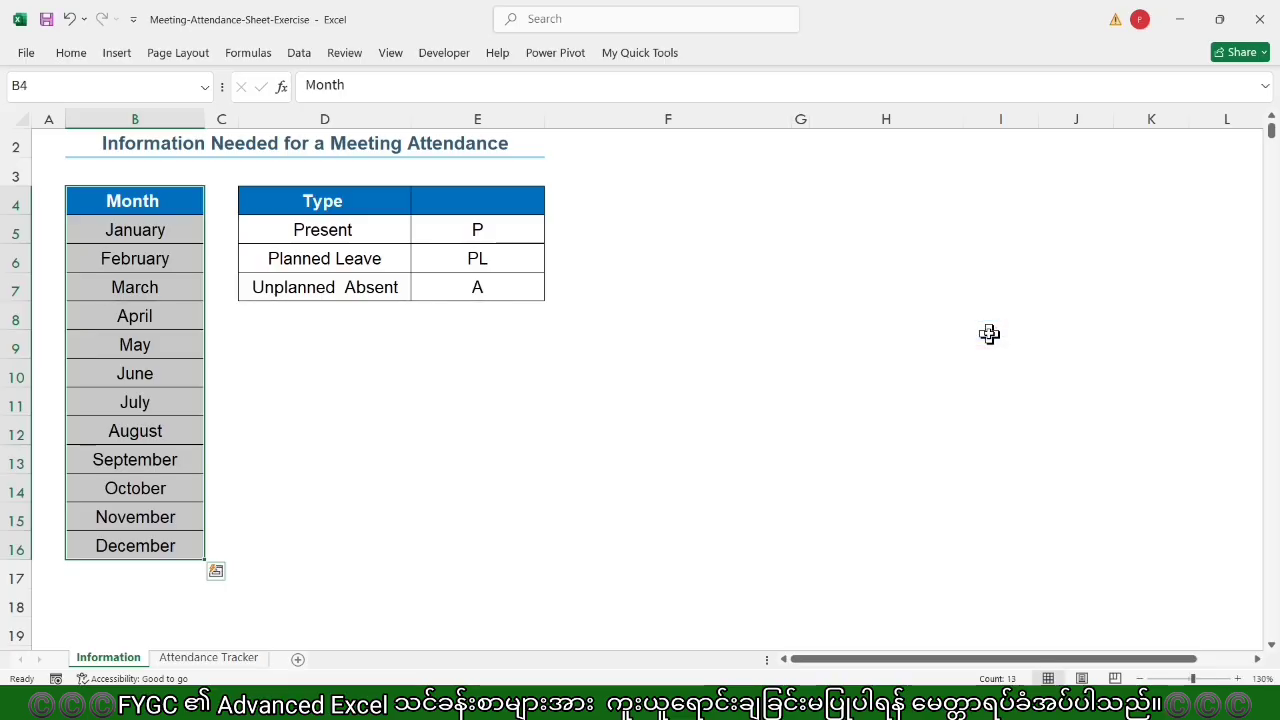
pyautogui.click(137, 237)
pyautogui.moveTo(137, 237); pyautogui.dragTo(136, 540)
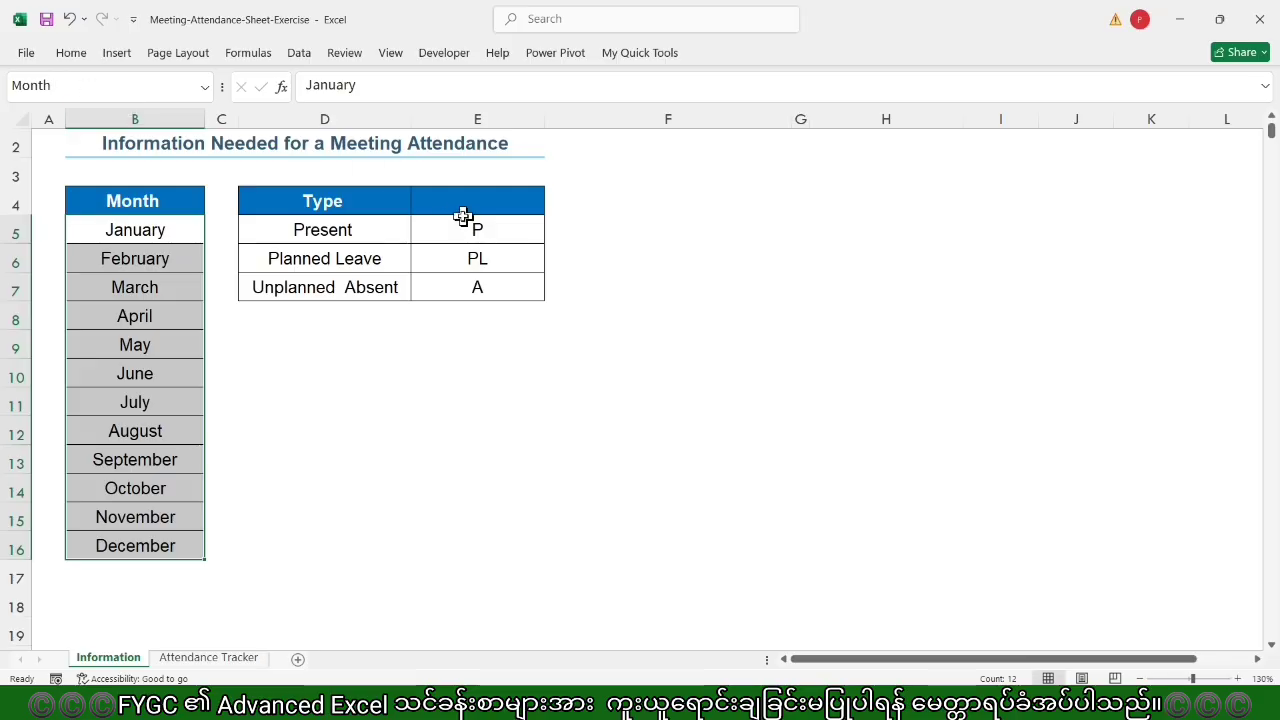
# Step: Define the workbook-scoped name Type for the attendance codes in Information!E5:E7
pyautogui.moveTo(466, 226); pyautogui.dragTo(472, 283)
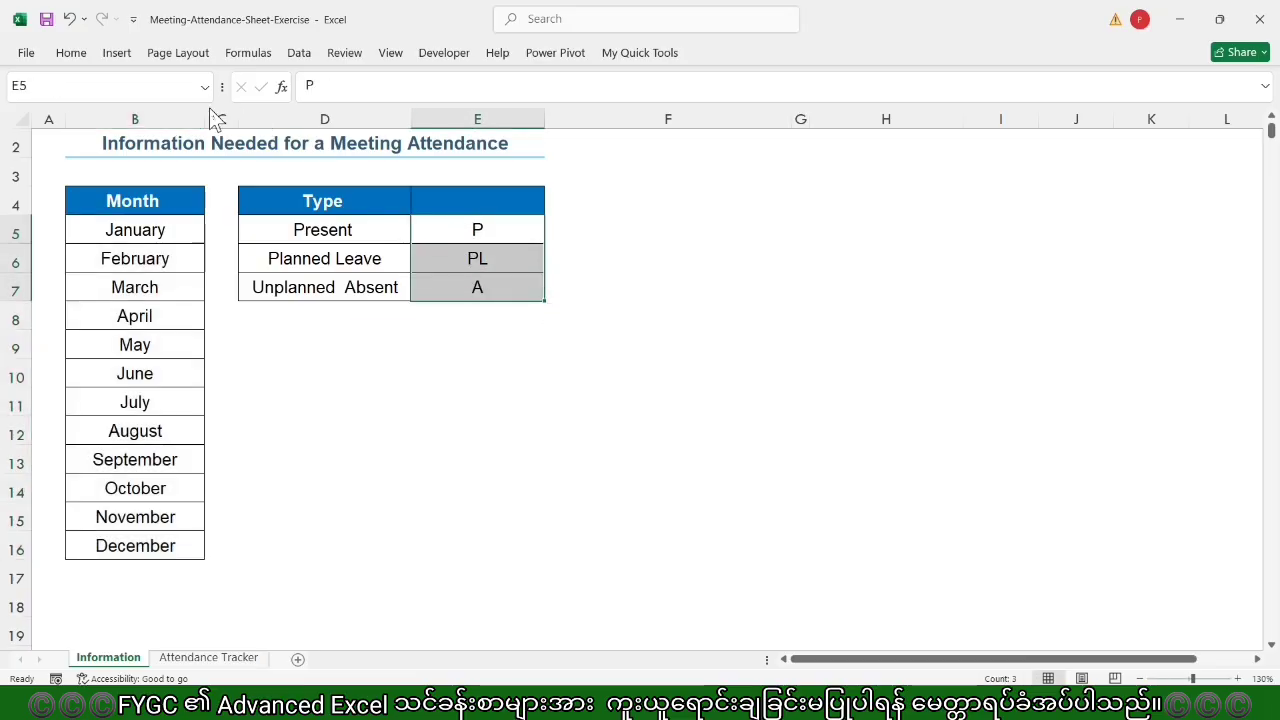
pyautogui.click(247, 55)
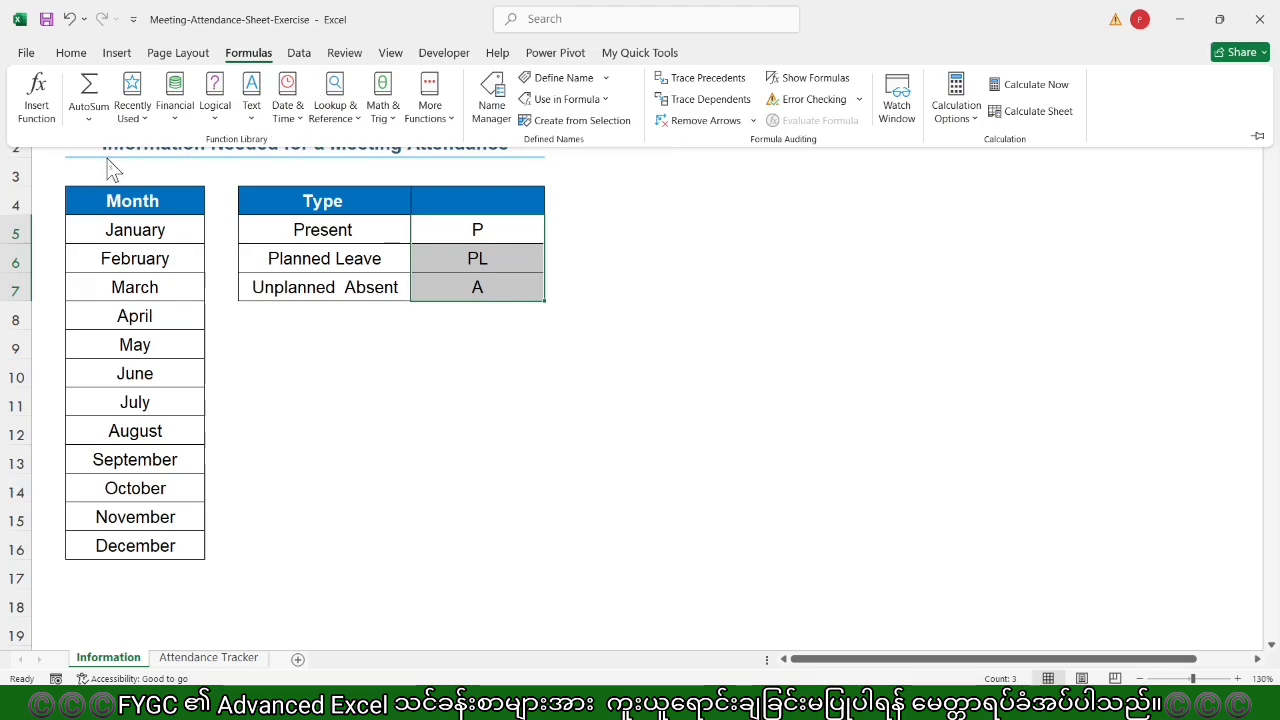
pyautogui.click(563, 77)
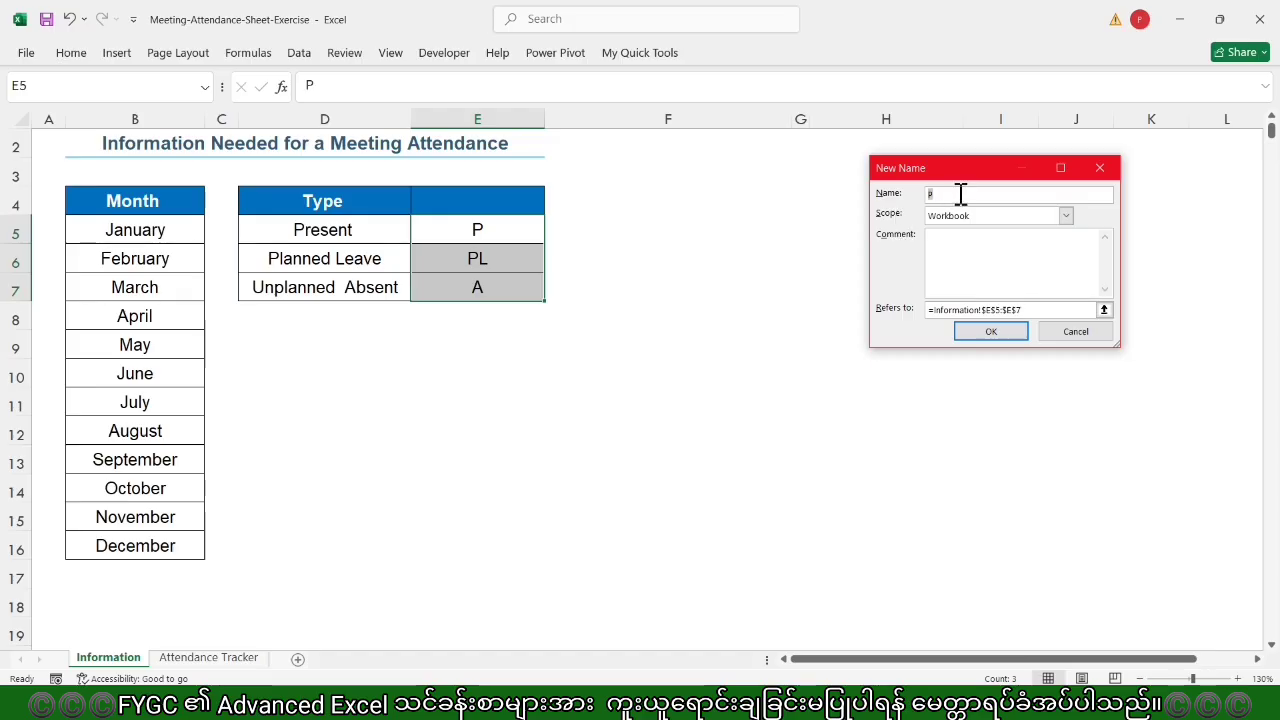
pyautogui.write('Type')
pyautogui.click(974, 336)
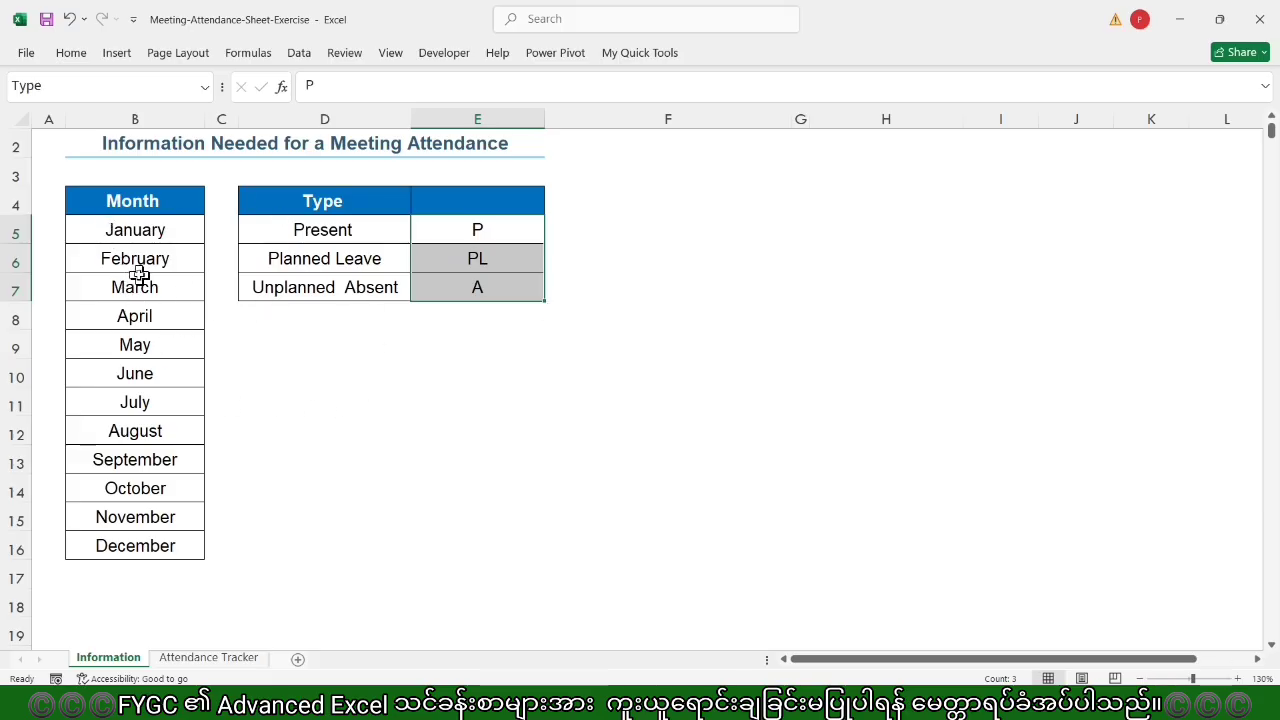
# Step: Review the Month and Type names with their values and references in the Name Manager
pyautogui.click(248, 56)
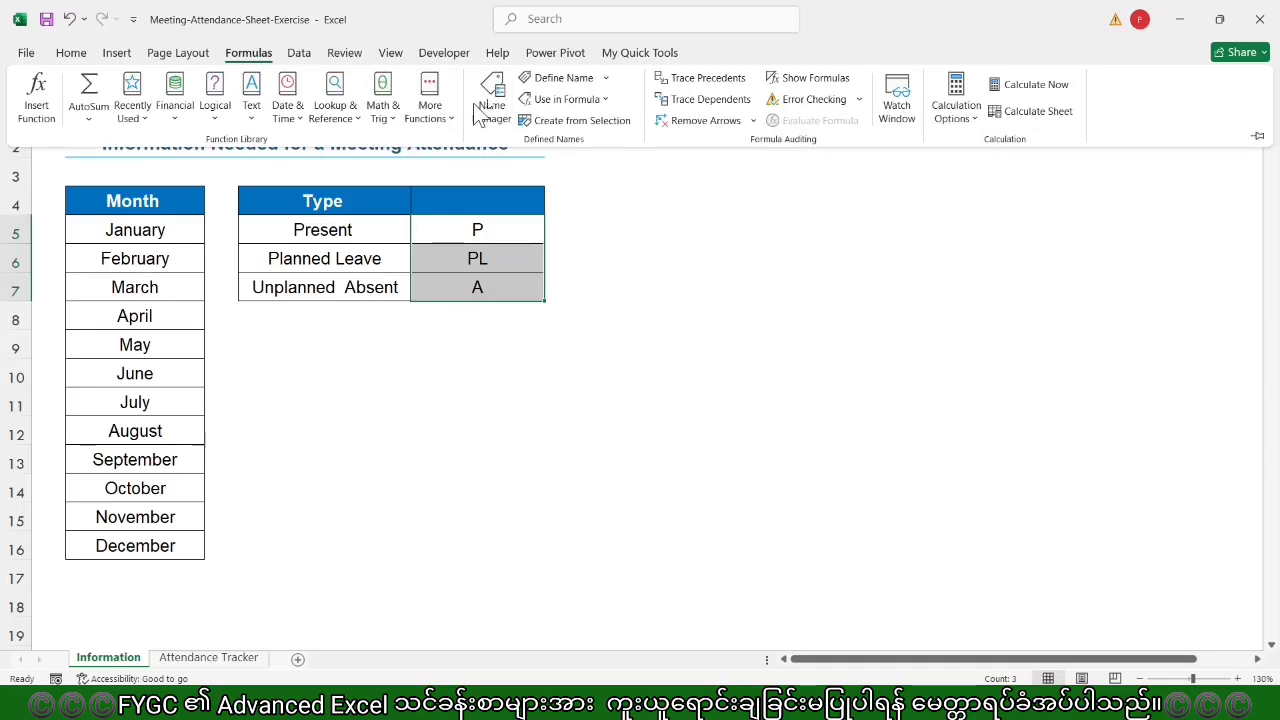
pyautogui.click(484, 106)
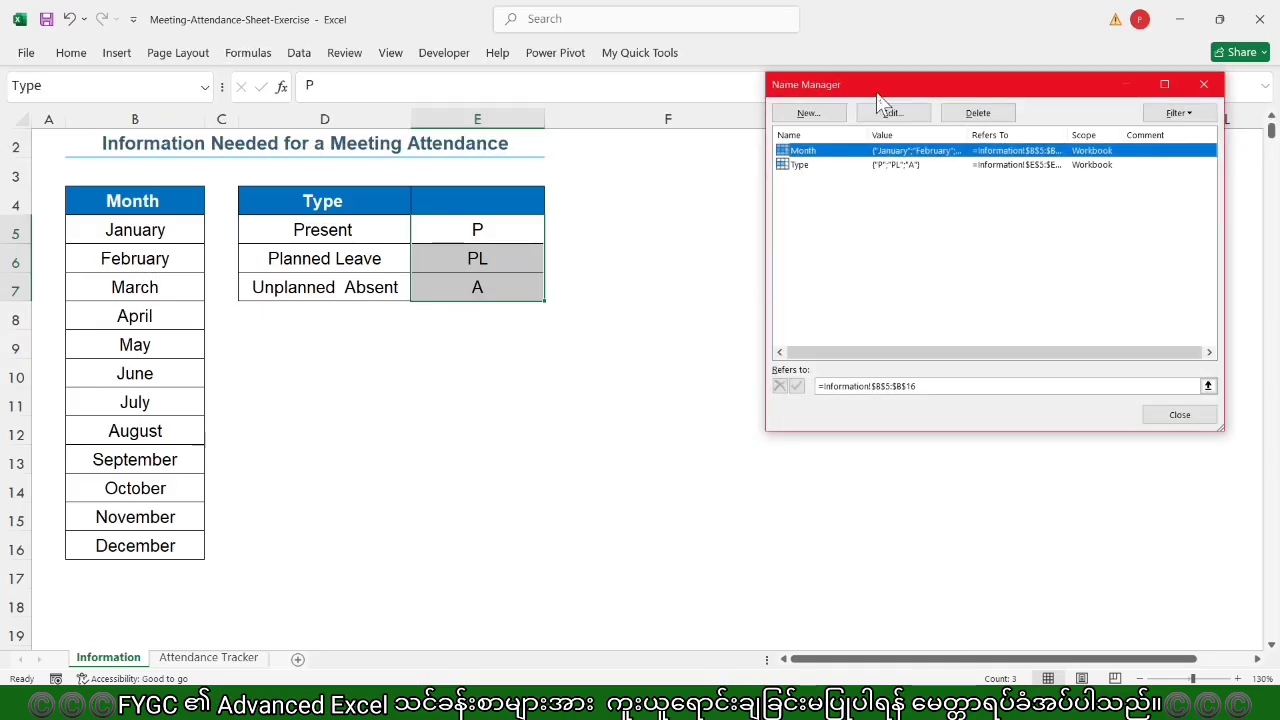
pyautogui.moveTo(867, 85); pyautogui.dragTo(685, 83)
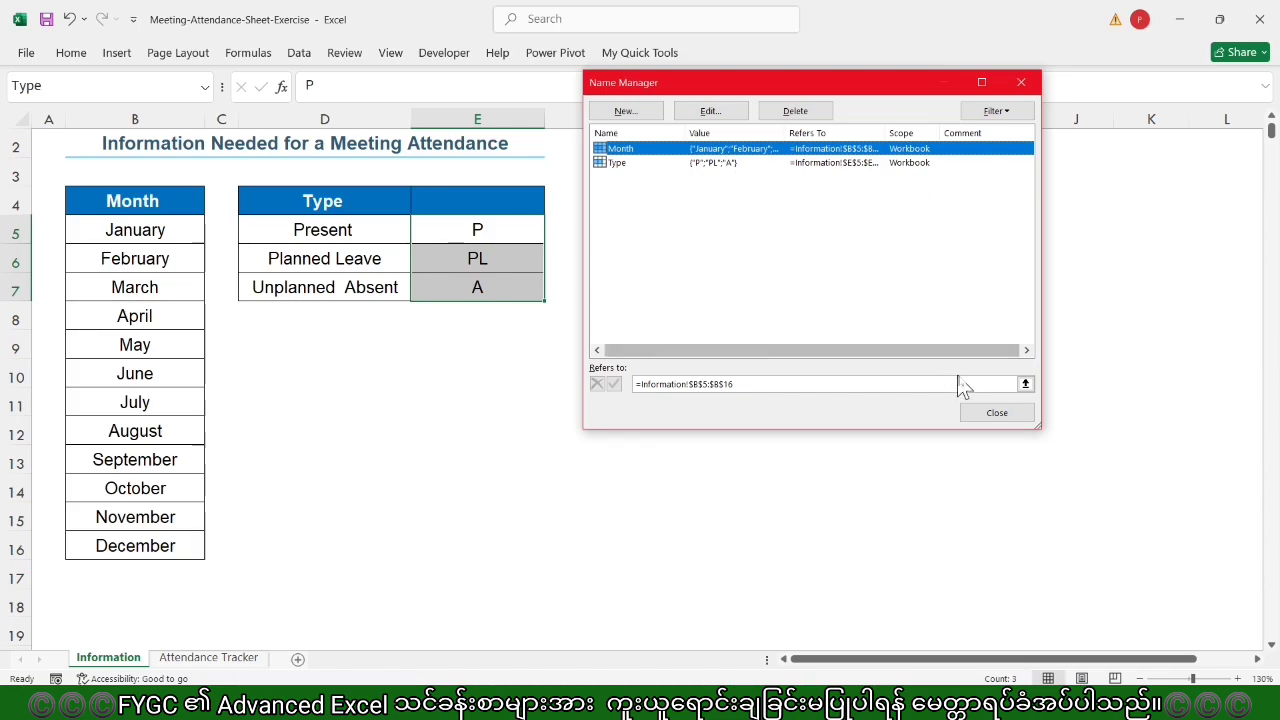
pyautogui.click(995, 414)
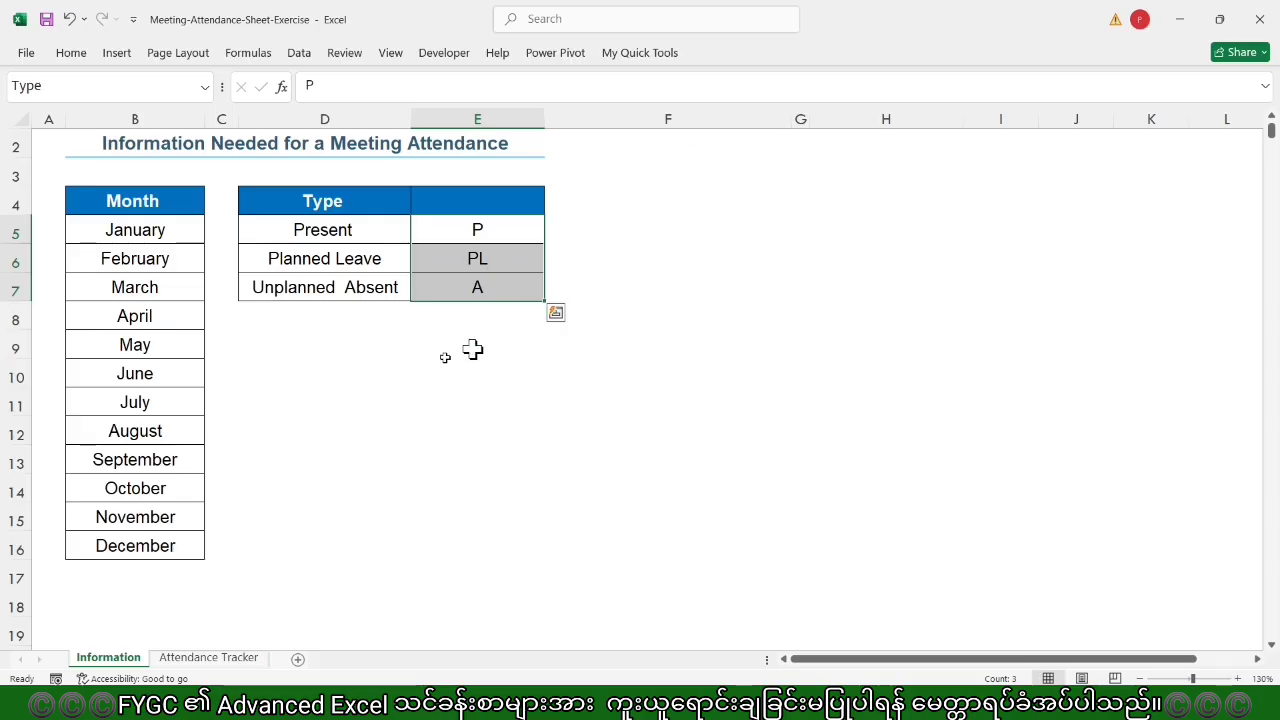
# Step: On the Attendance Tracker sheet, add a list data validation to month cell N2 with the source =Month
pyautogui.click(245, 660)
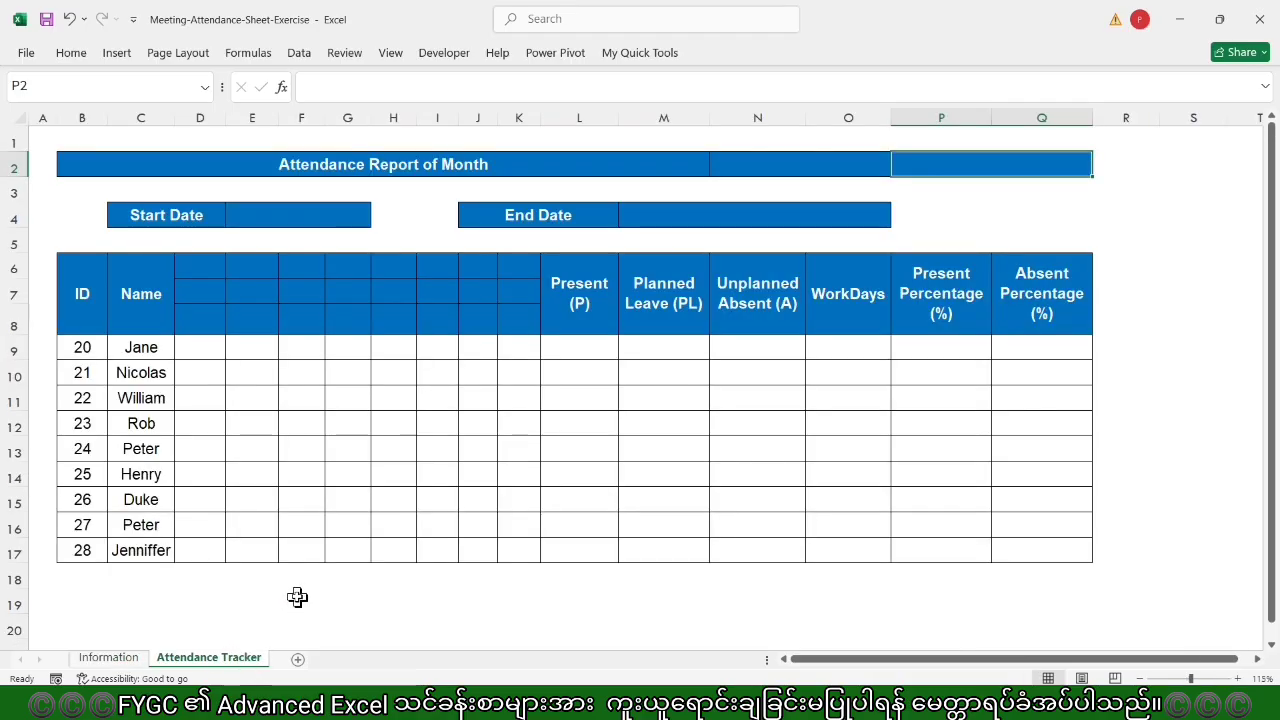
pyautogui.click(405, 167)
pyautogui.click(772, 158)
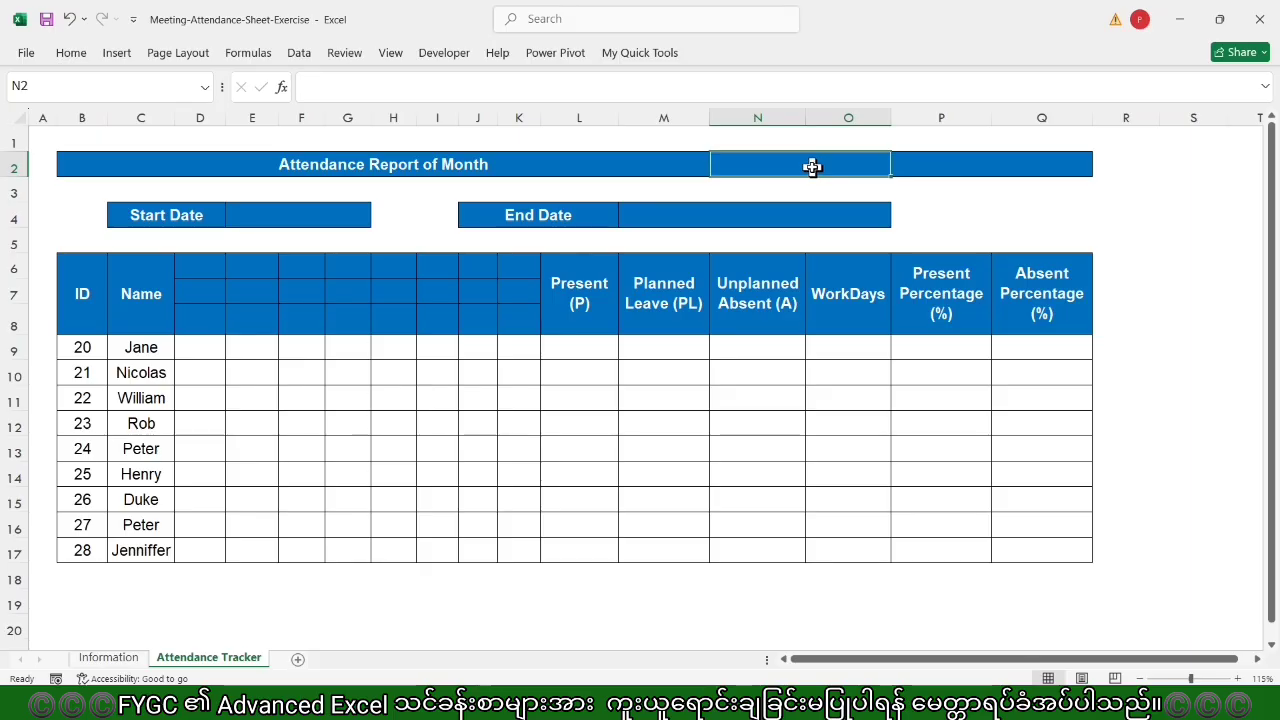
pyautogui.click(299, 53)
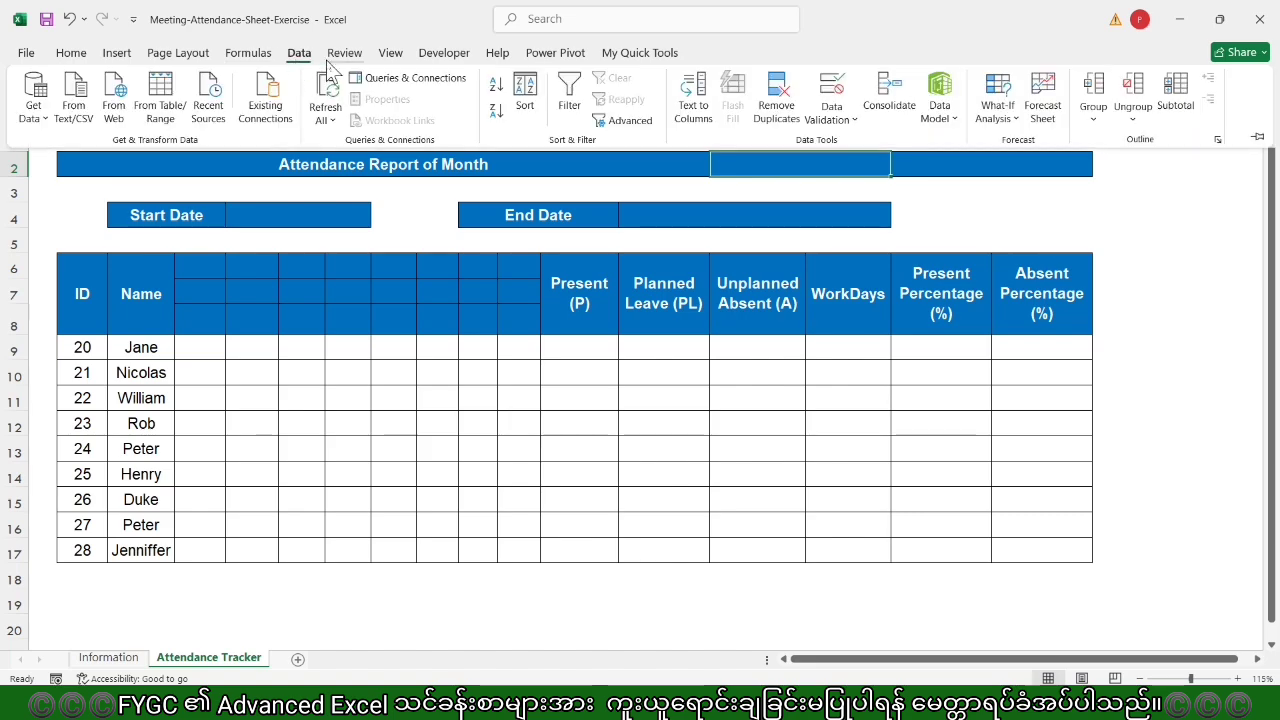
pyautogui.click(830, 90)
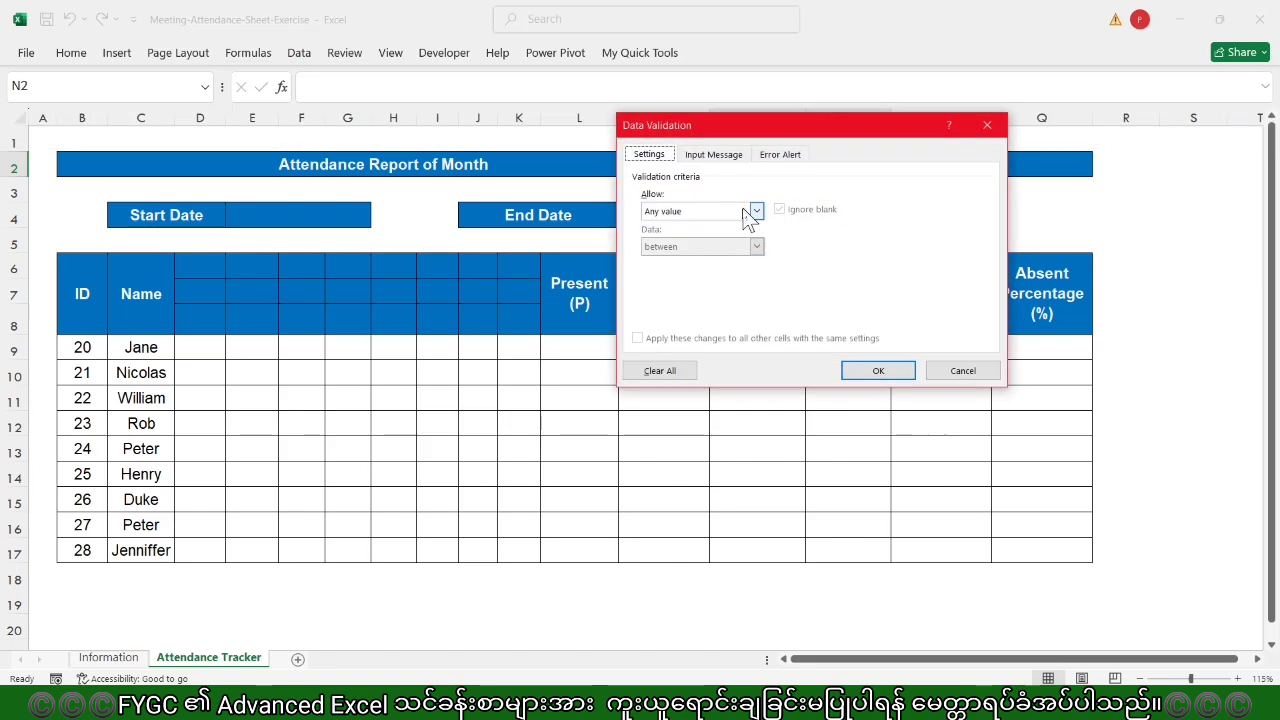
pyautogui.click(757, 211)
pyautogui.click(737, 260)
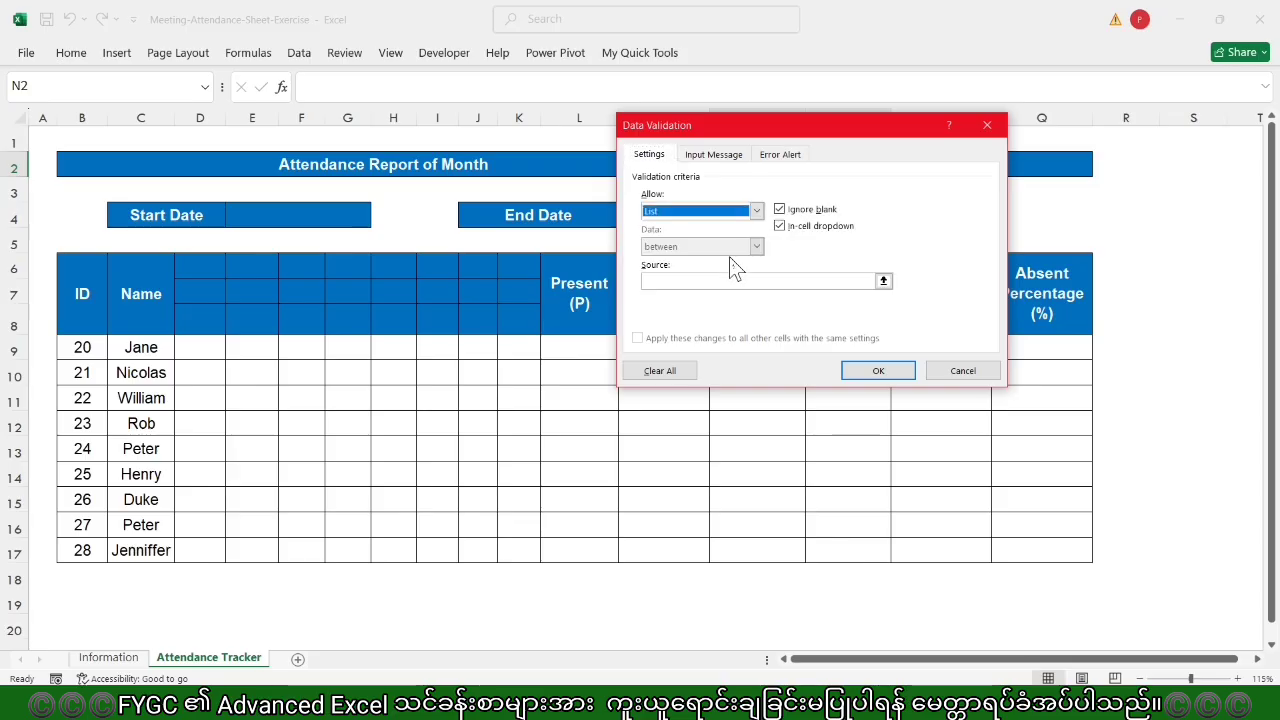
pyautogui.click(681, 281)
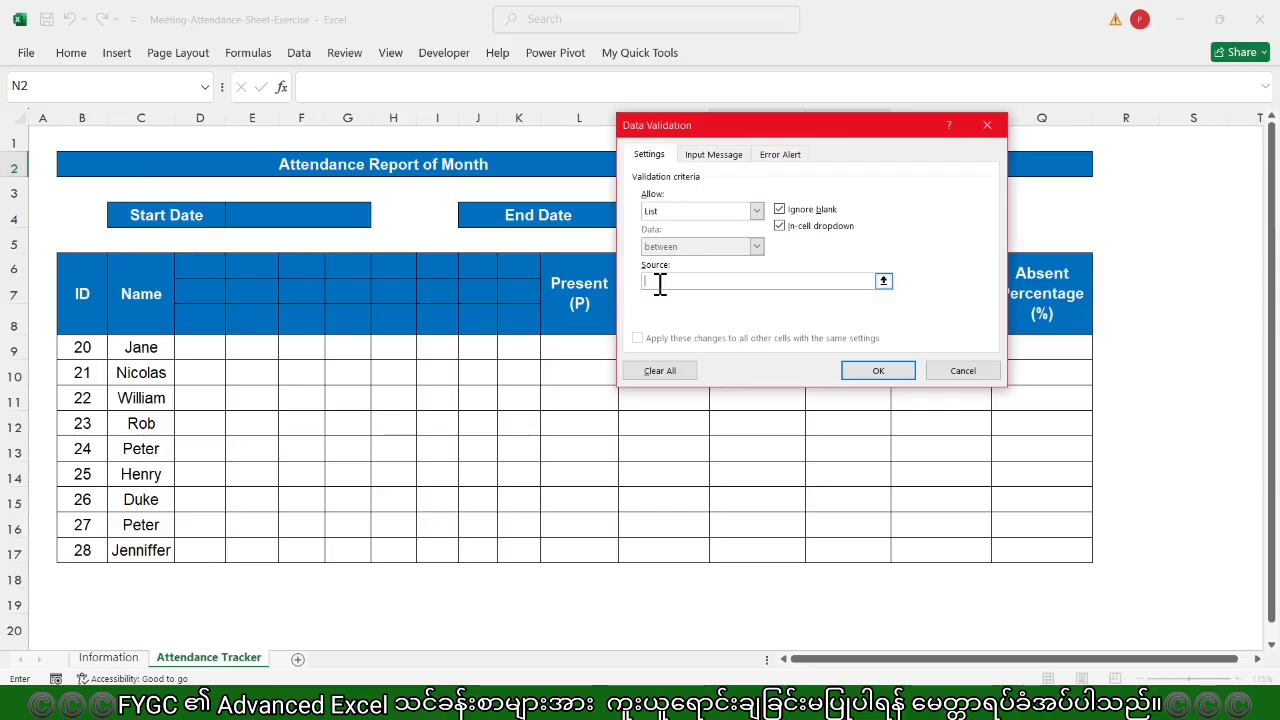
pyautogui.press('F3')
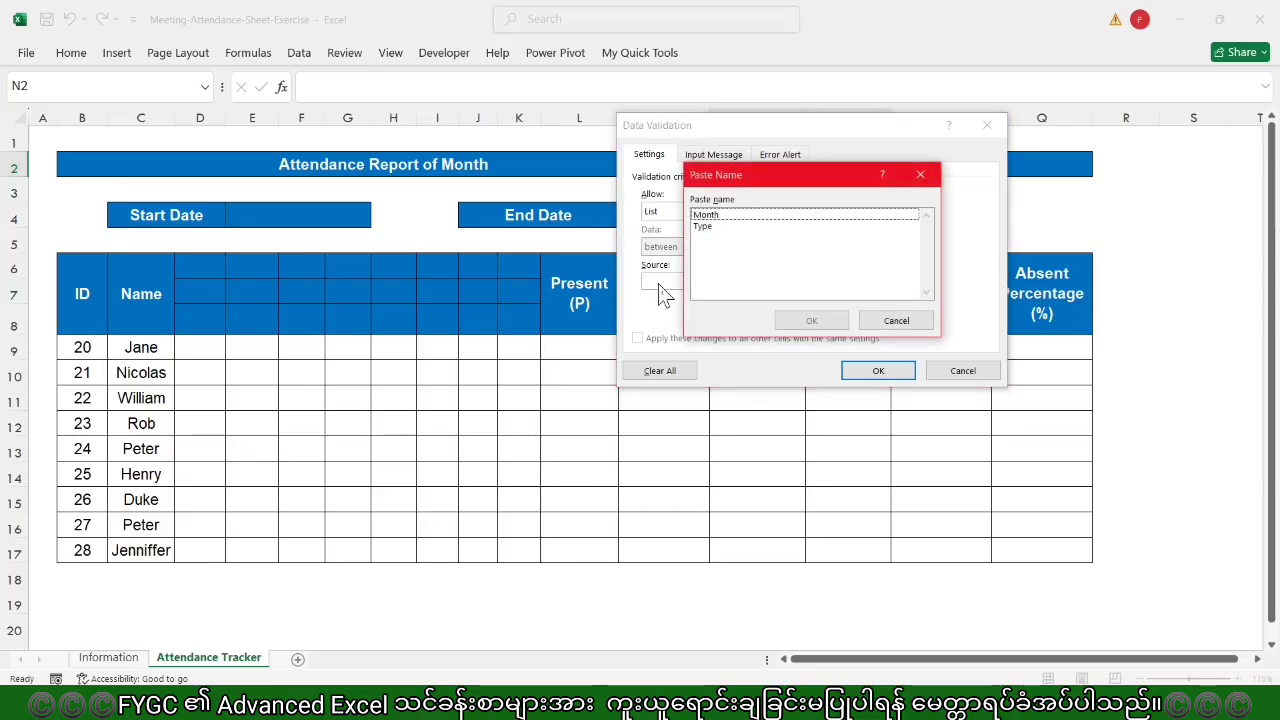
pyautogui.click(720, 220)
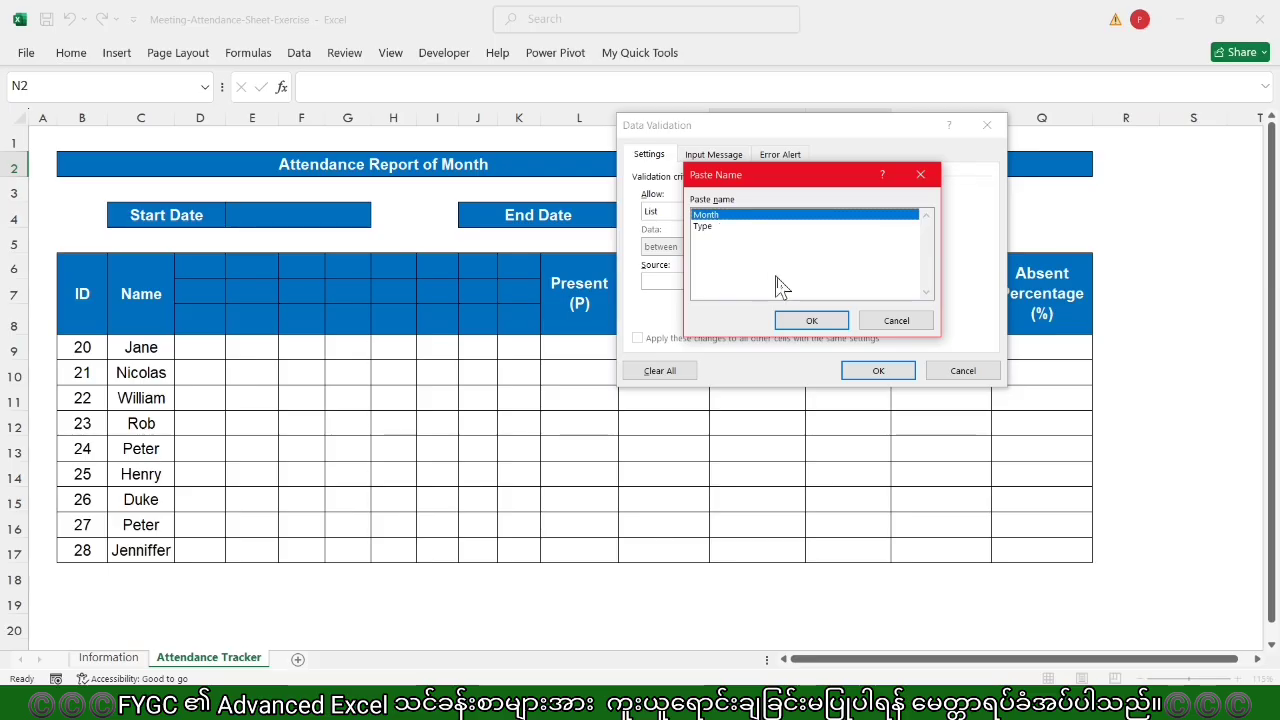
pyautogui.click(810, 321)
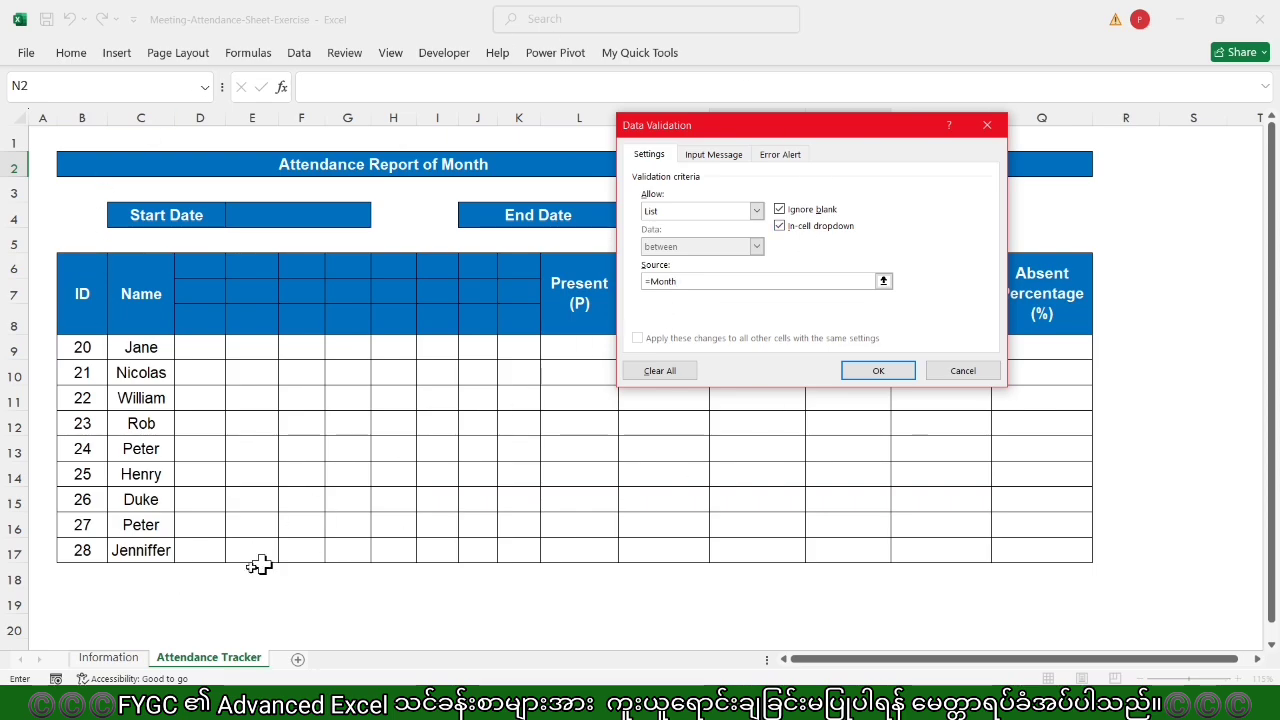
pyautogui.click(120, 652)
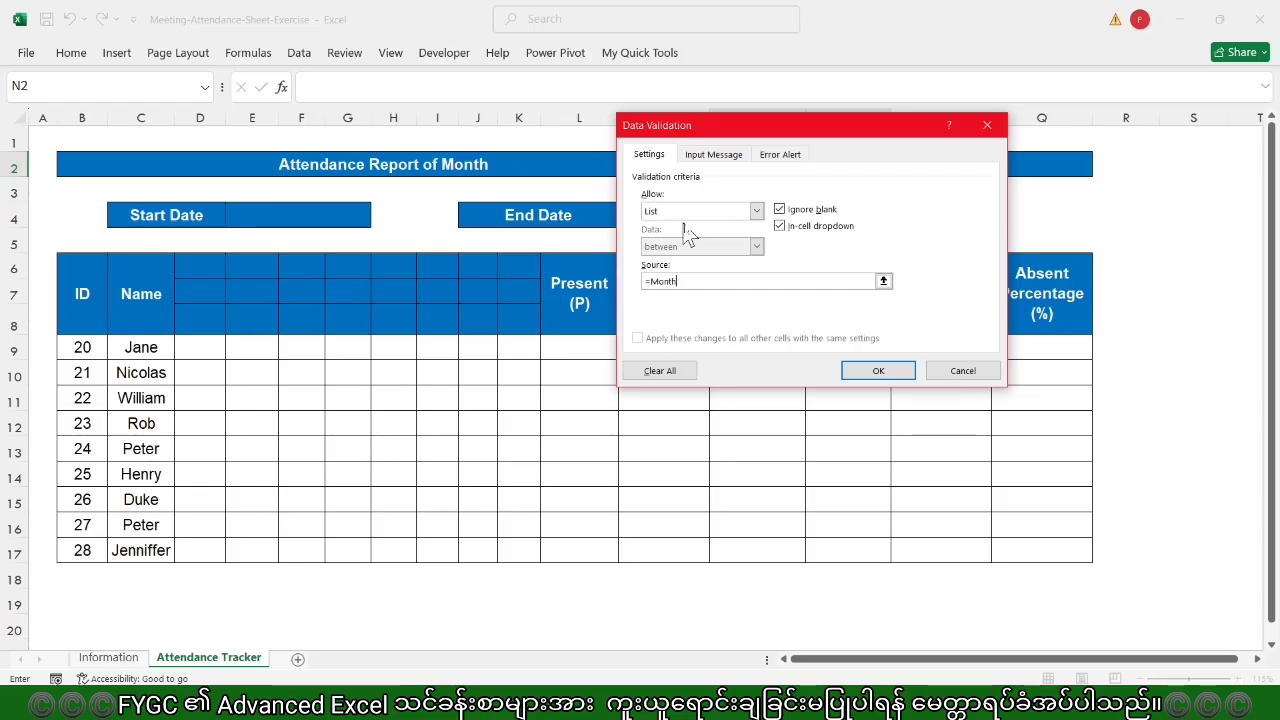
pyautogui.click(872, 372)
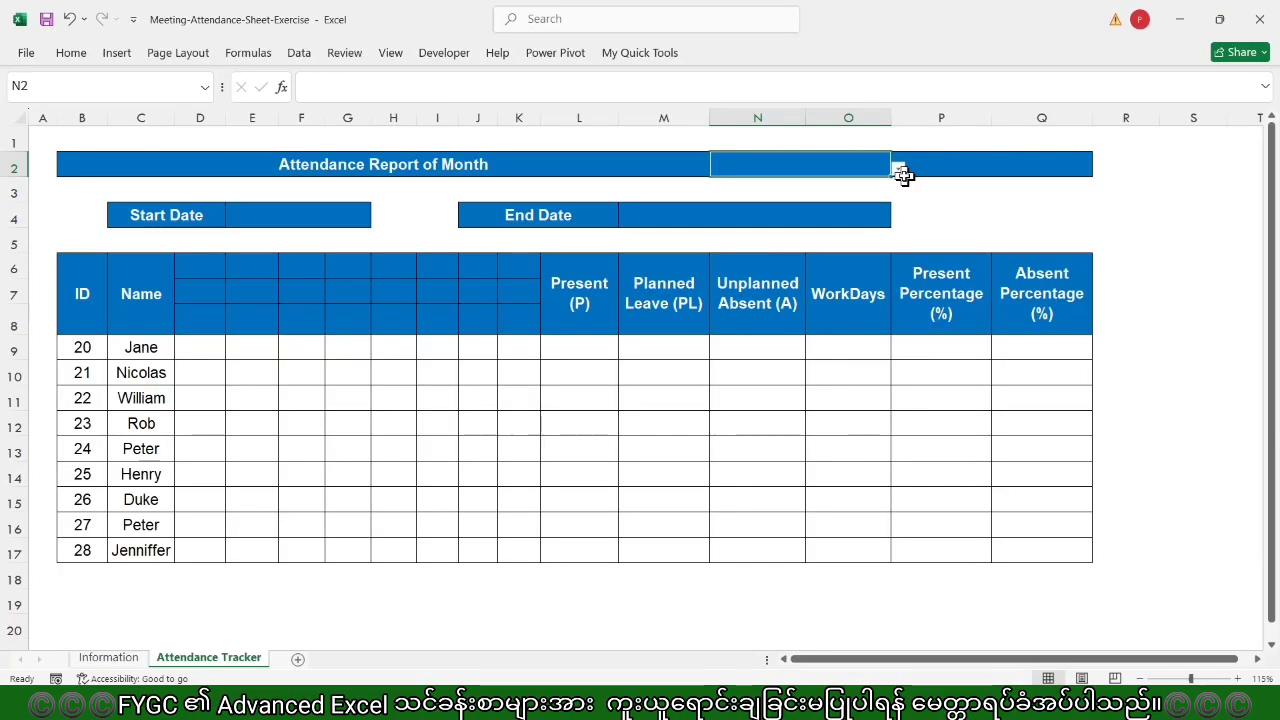
# Step: Choose January from the month list in N2 and enter the year 2026 in P2
pyautogui.click(890, 158)
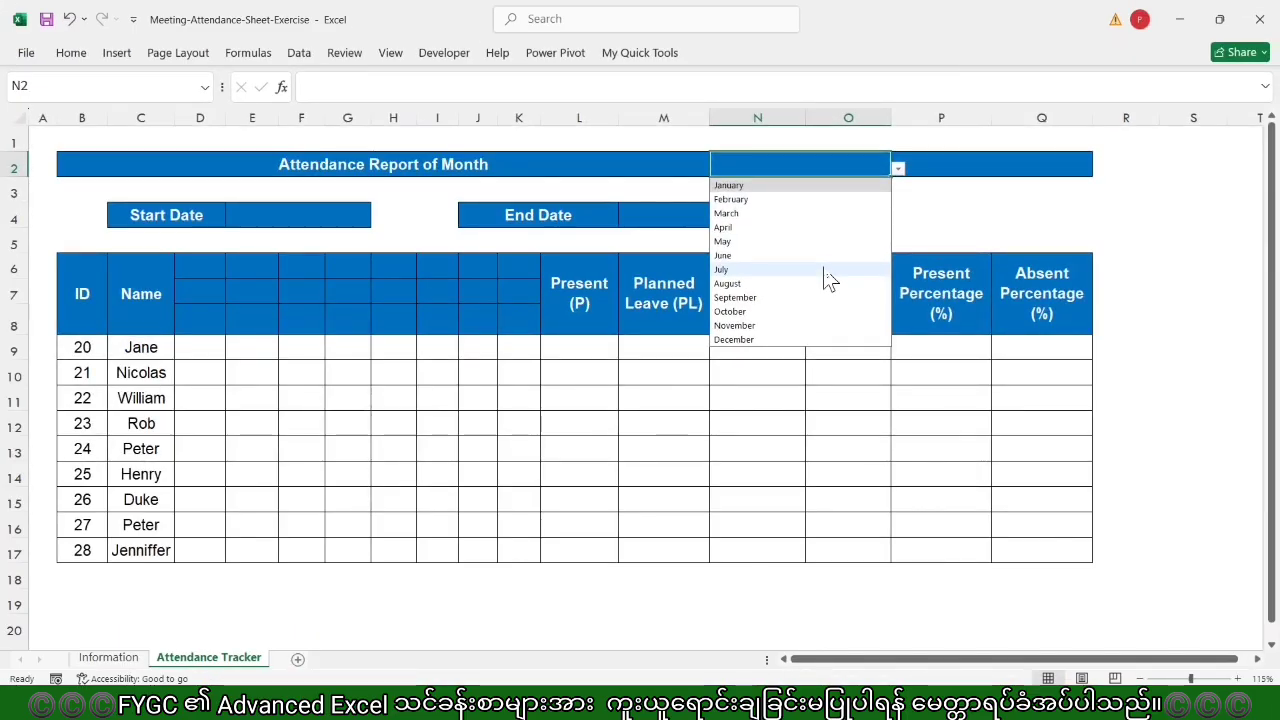
pyautogui.click(773, 187)
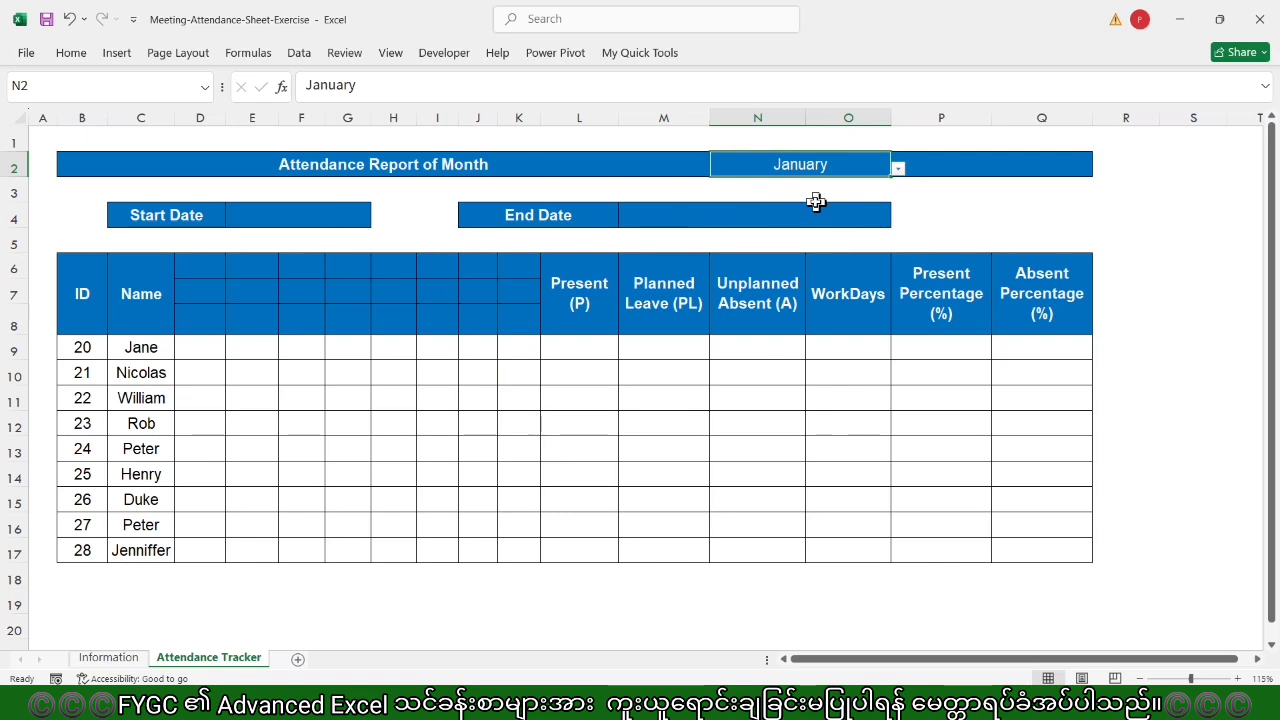
pyautogui.click(1012, 164)
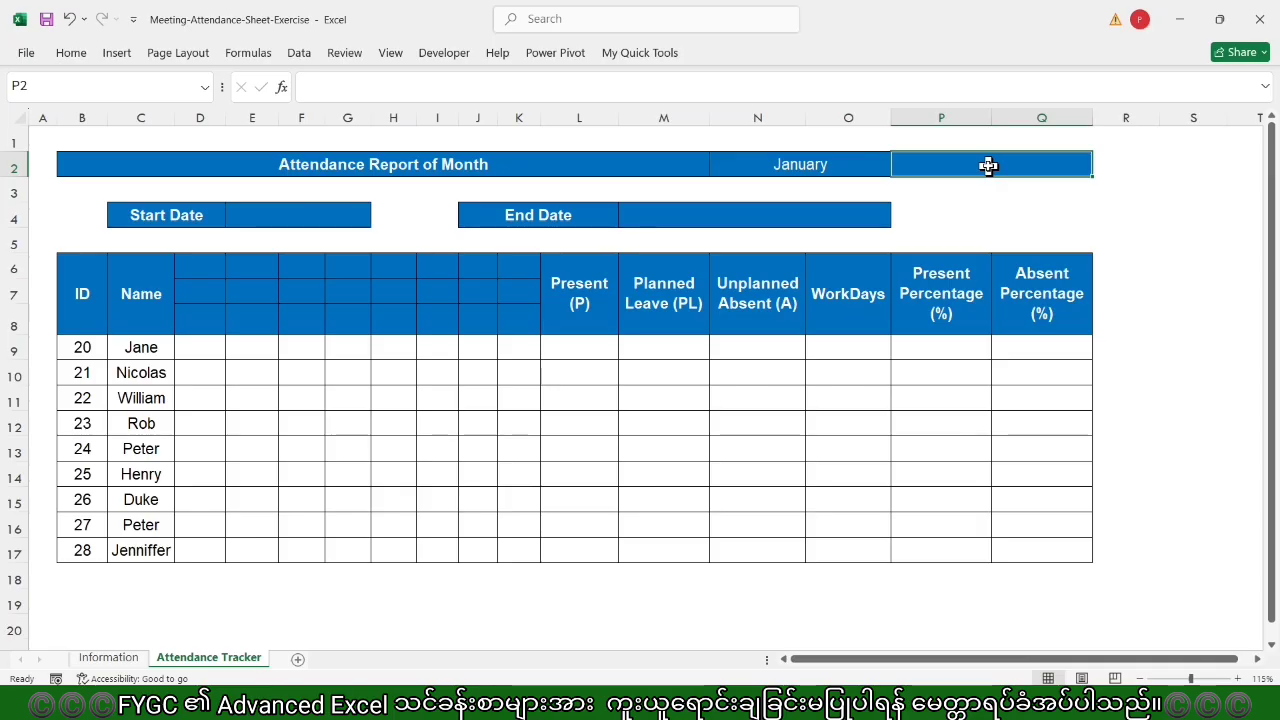
pyautogui.write('20')
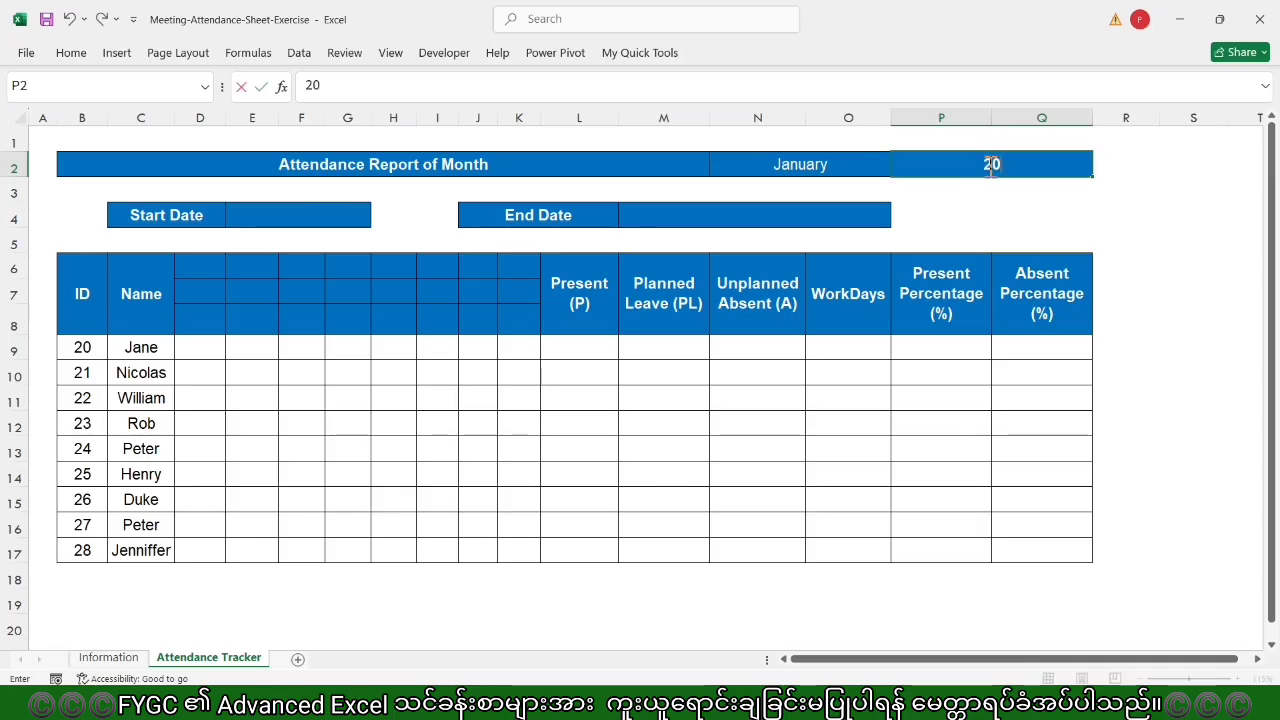
pyautogui.write('26')
pyautogui.click(420, 405)
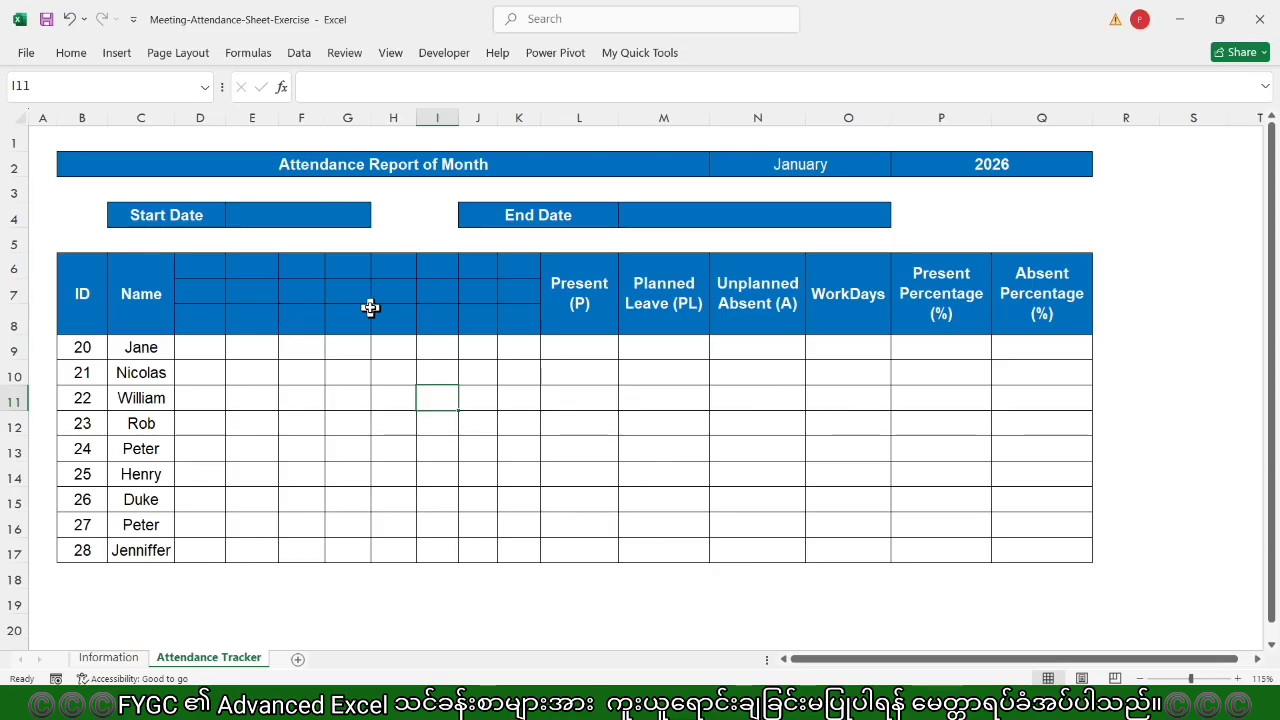
pyautogui.click(814, 166)
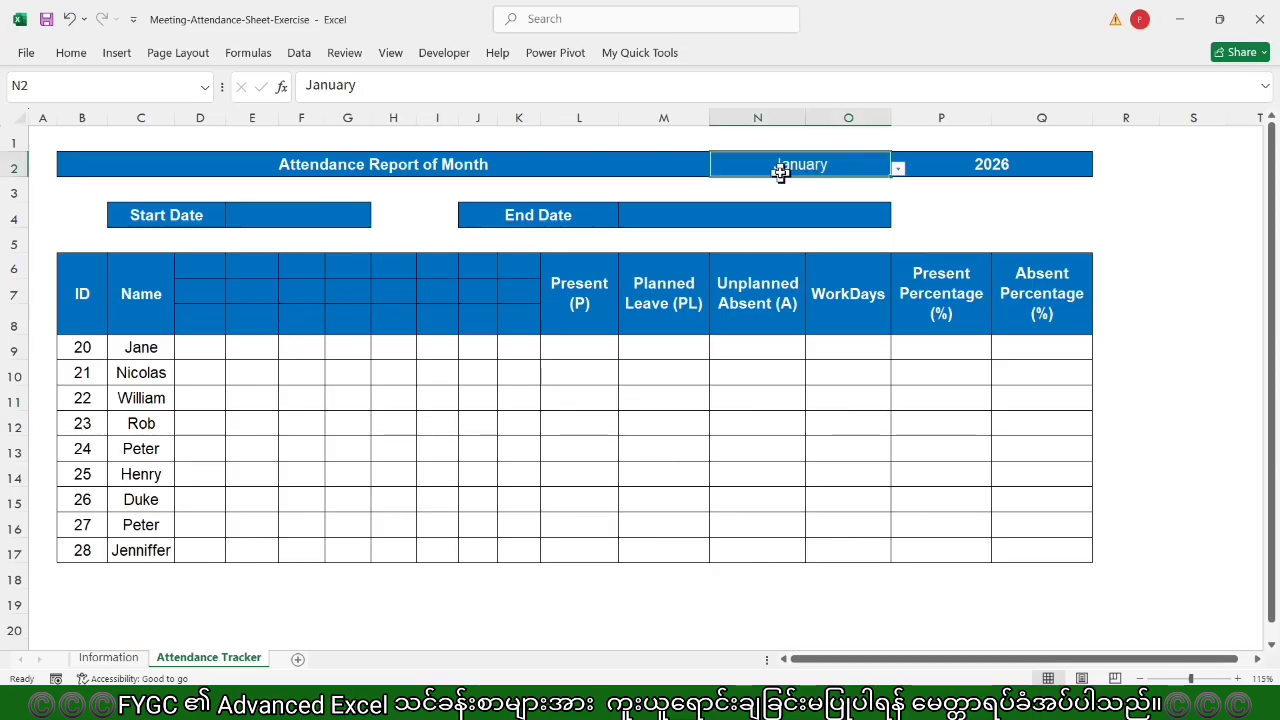
pyautogui.click(312, 222)
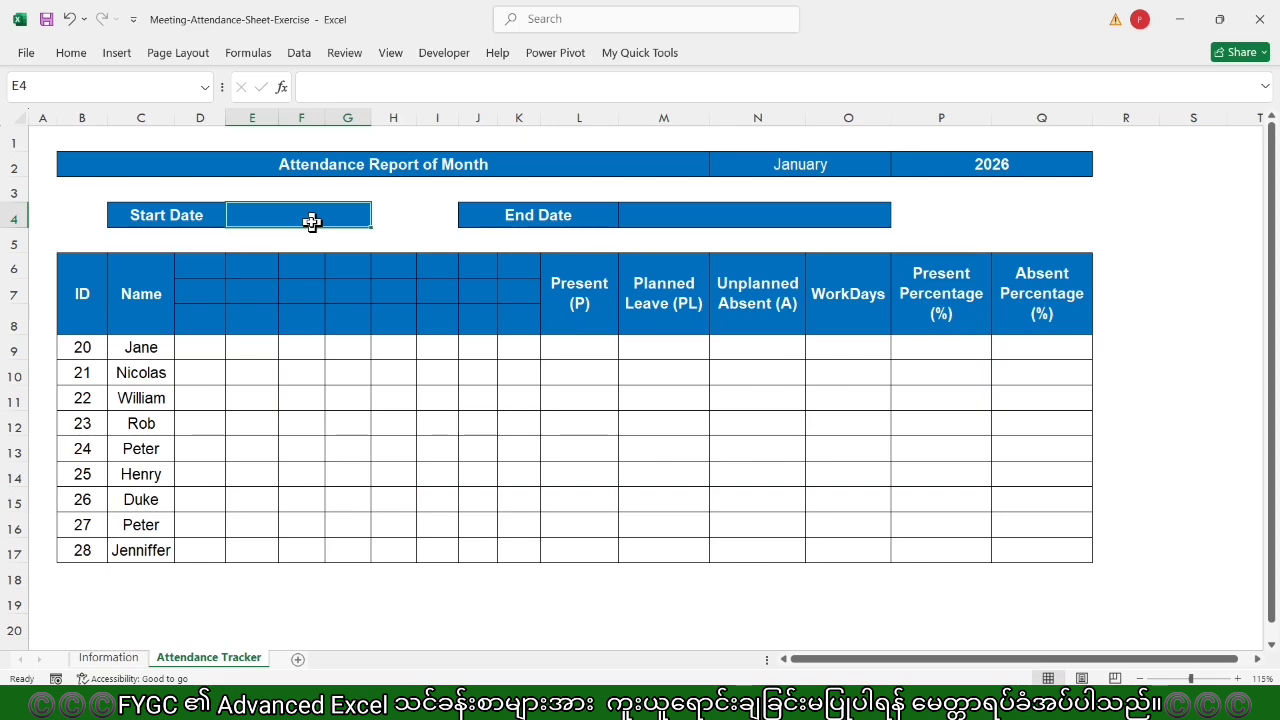
pyautogui.click(808, 164)
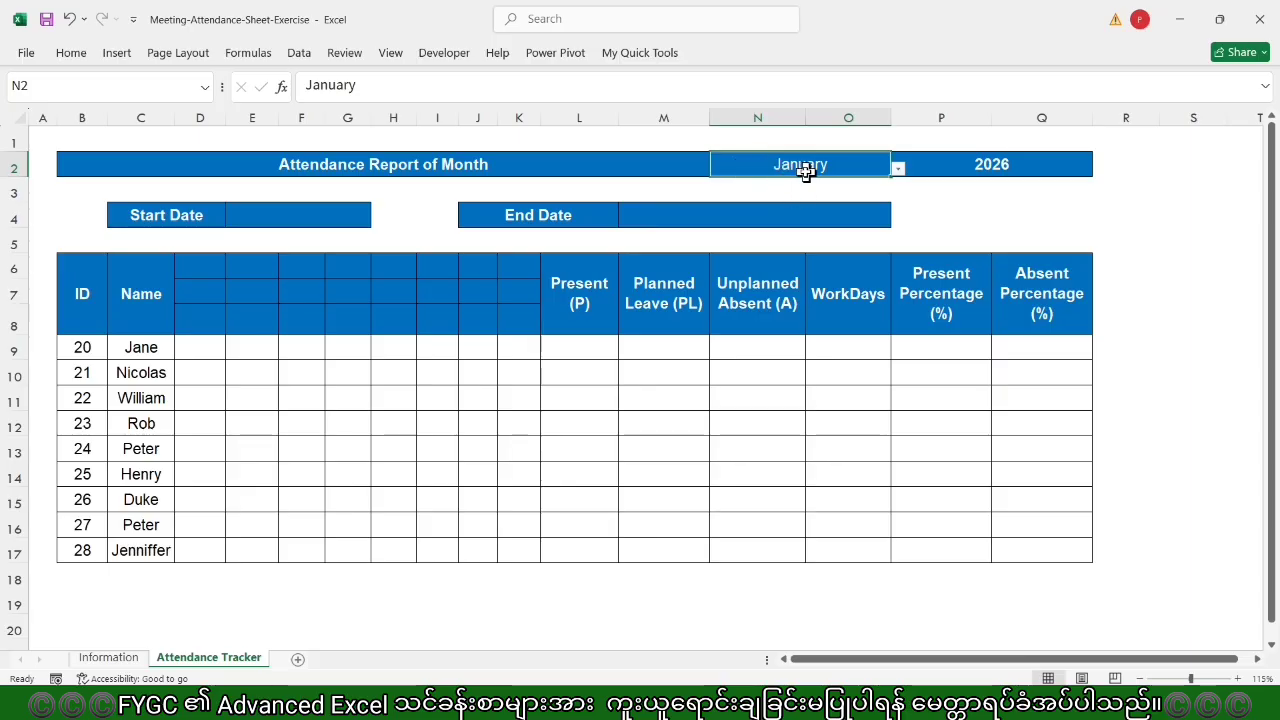
# Step: Enter the Start Date formula =DATEVALUE("1"&N2&P2) in E4, combining day 1 with the report's month and year
pyautogui.click(316, 217)
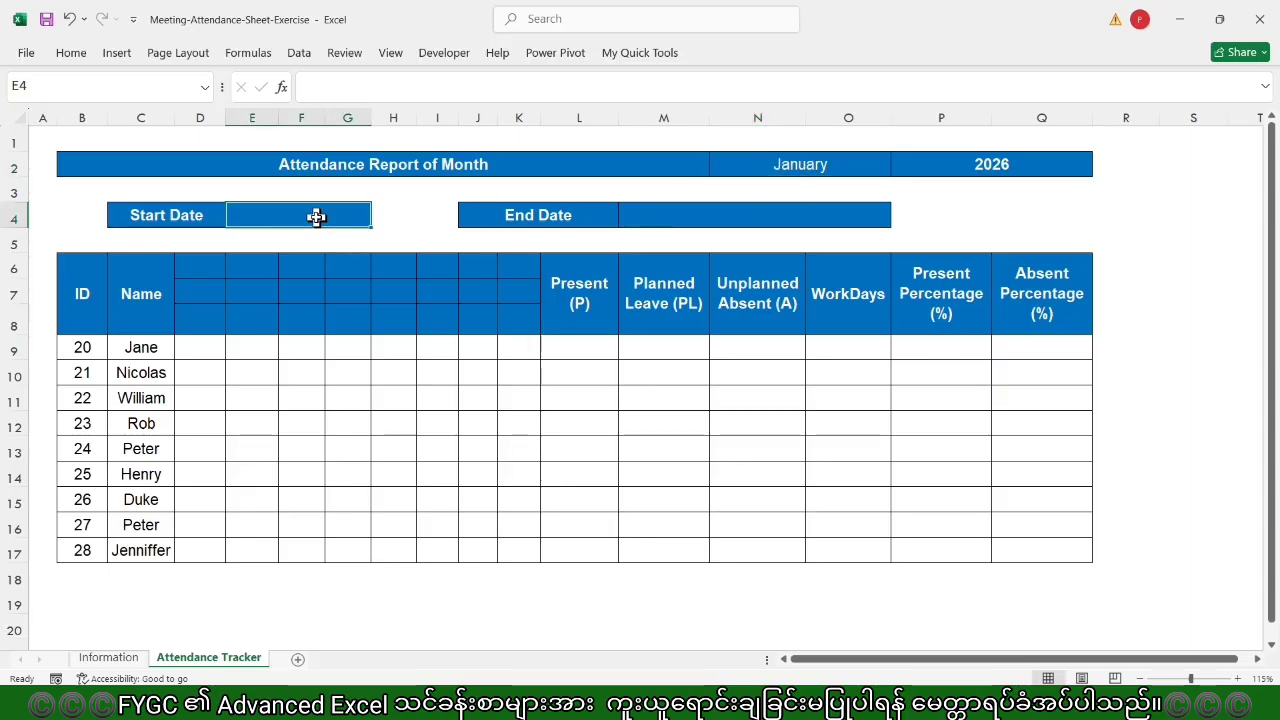
pyautogui.write('da')
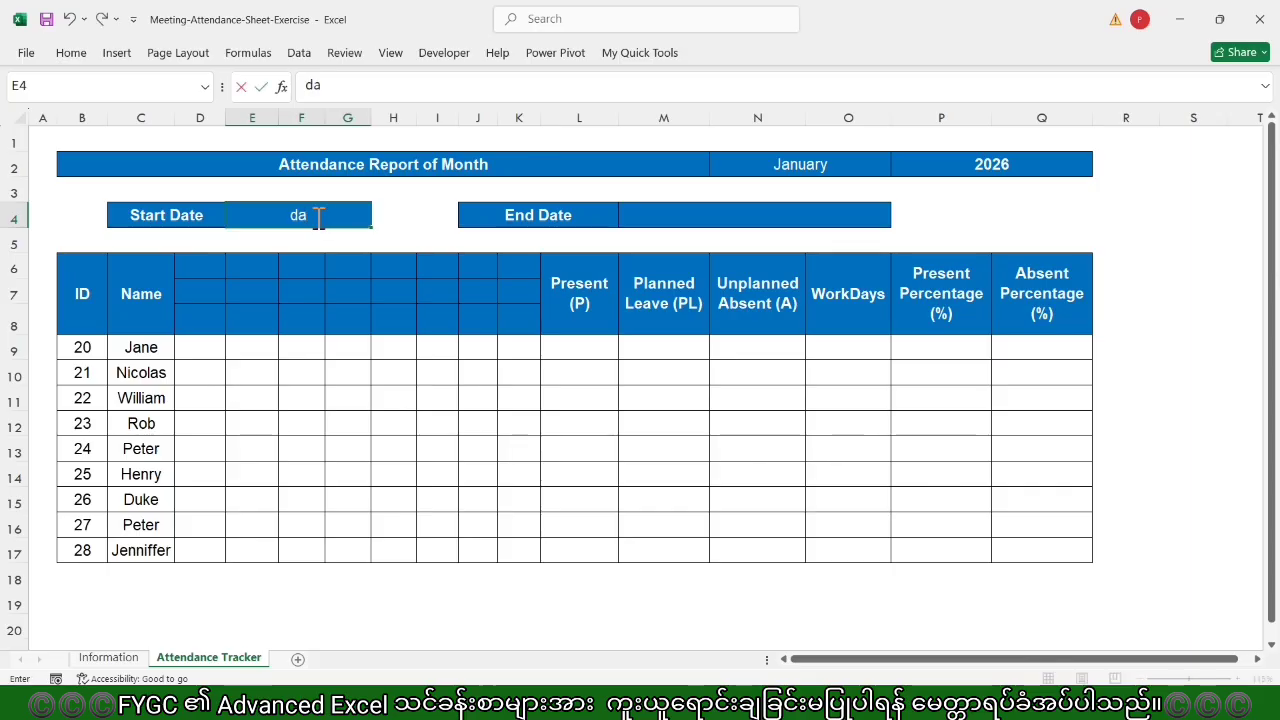
pyautogui.press('BackSpace')
pyautogui.press('BackSpace')
pyautogui.write('=dat')
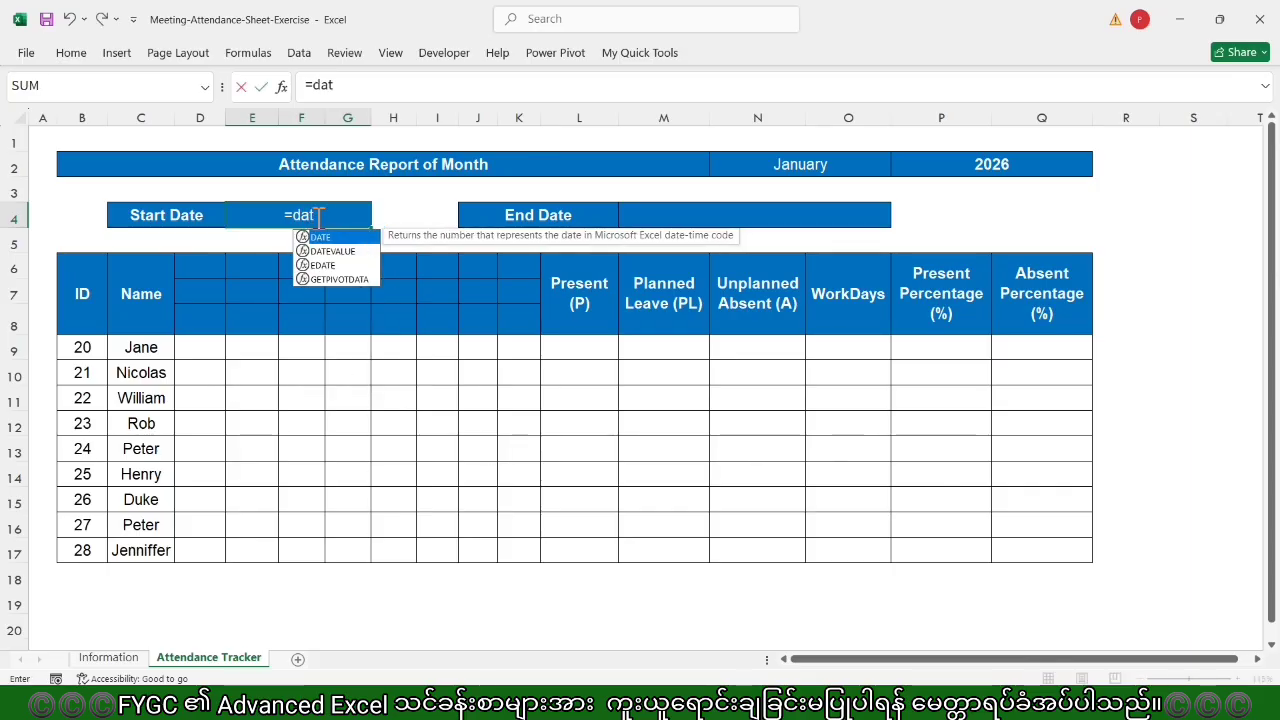
pyautogui.write('evalu')
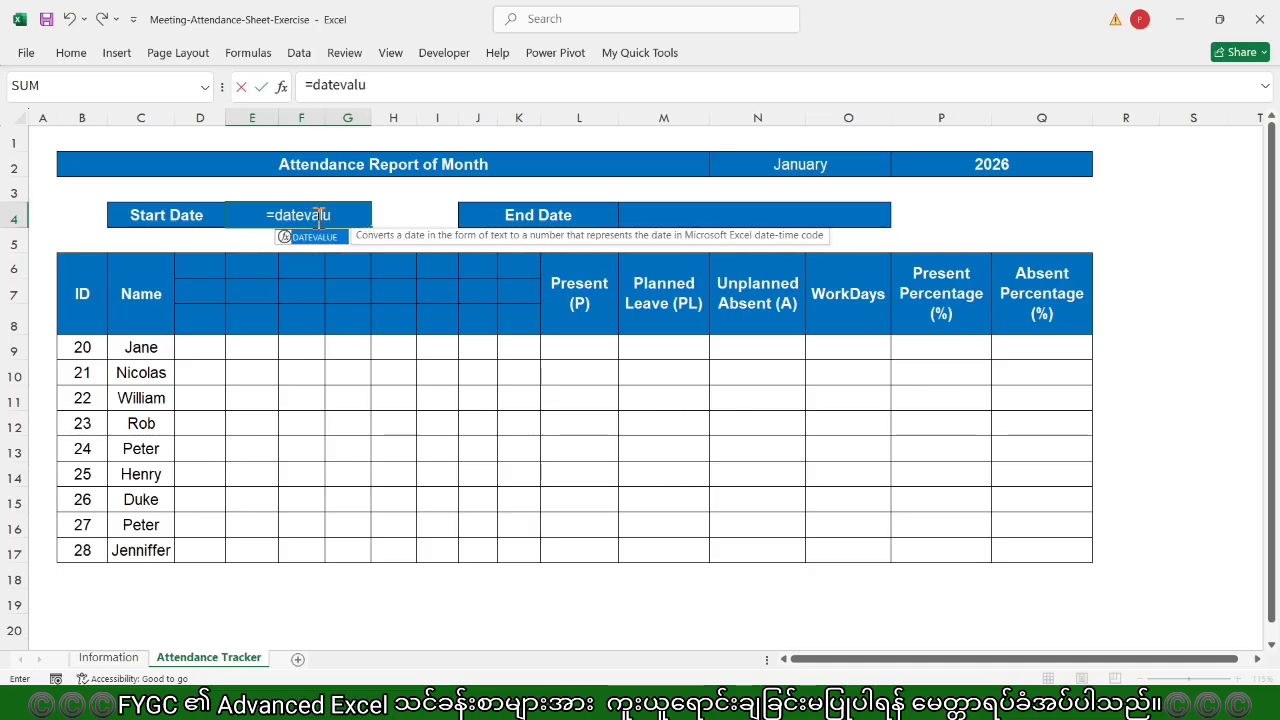
pyautogui.write('e(')
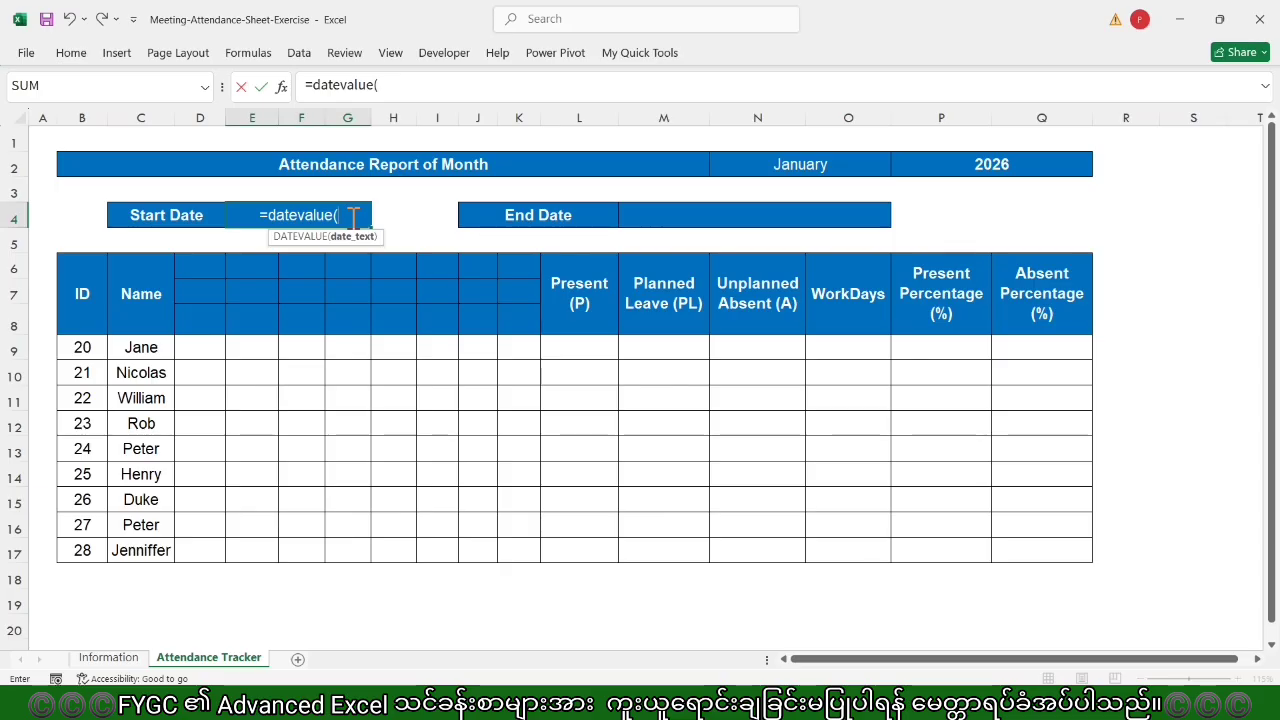
pyautogui.write('"')
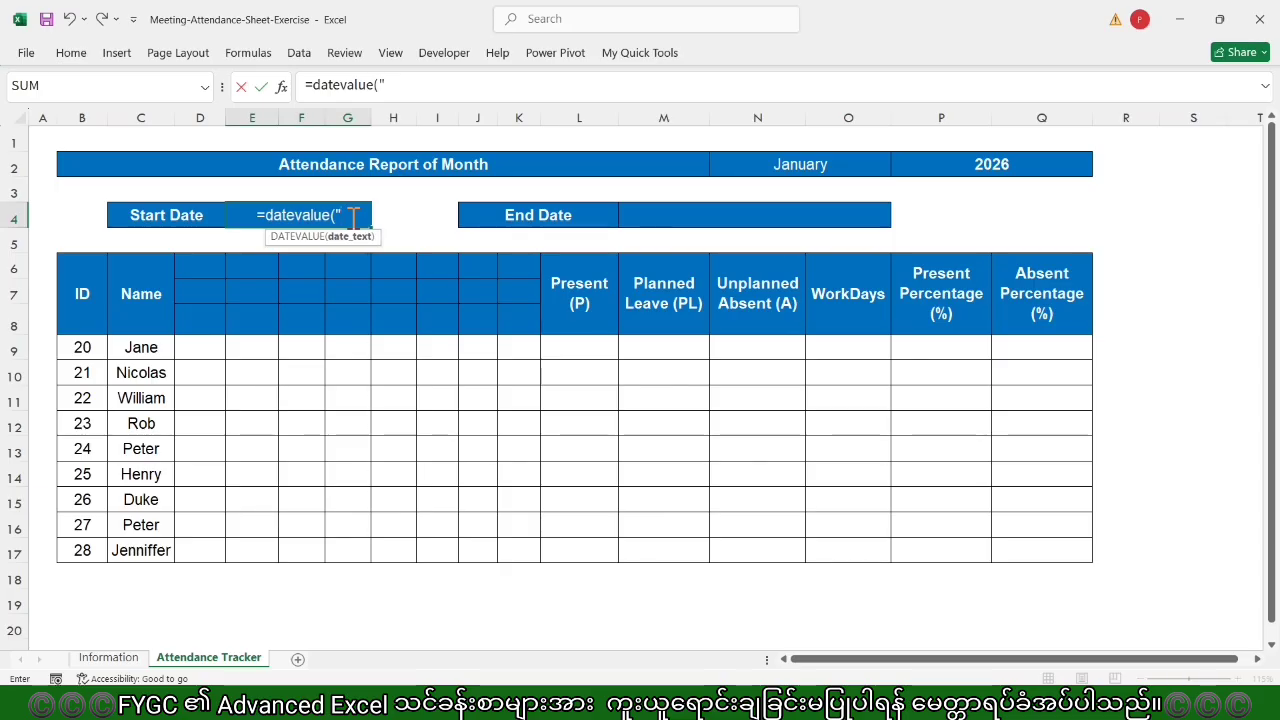
pyautogui.write('1"')
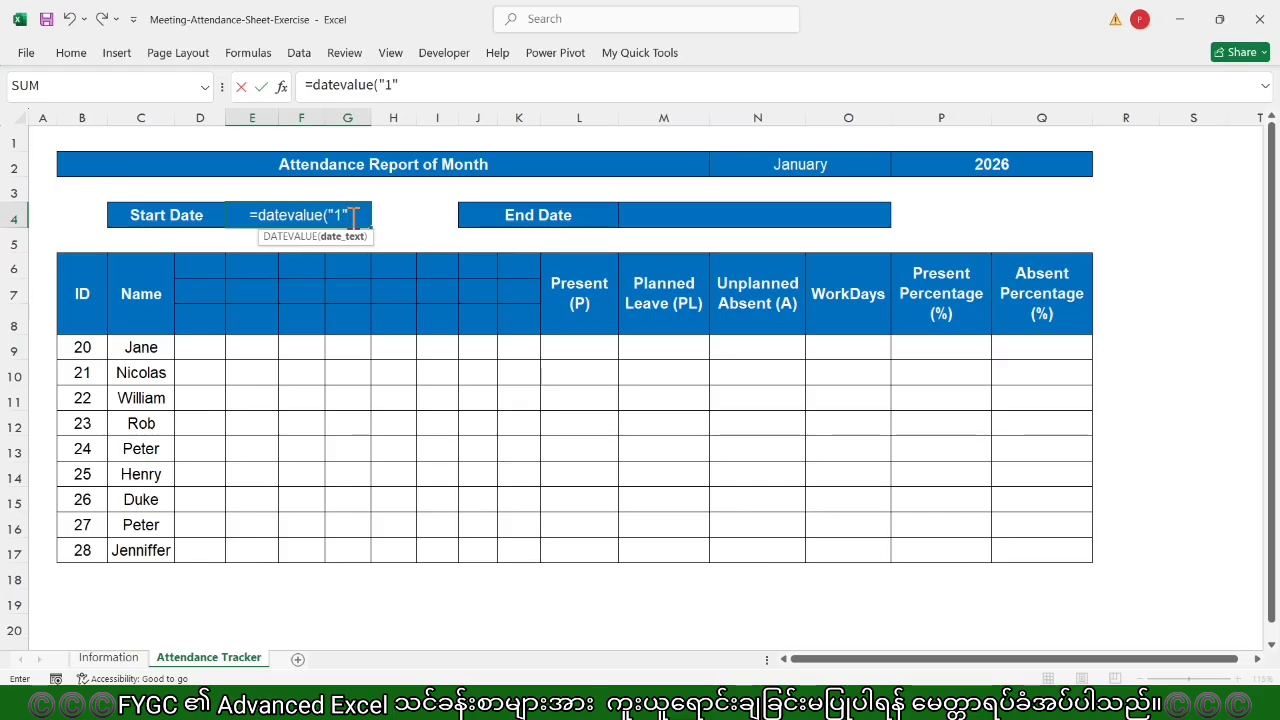
pyautogui.write('&')
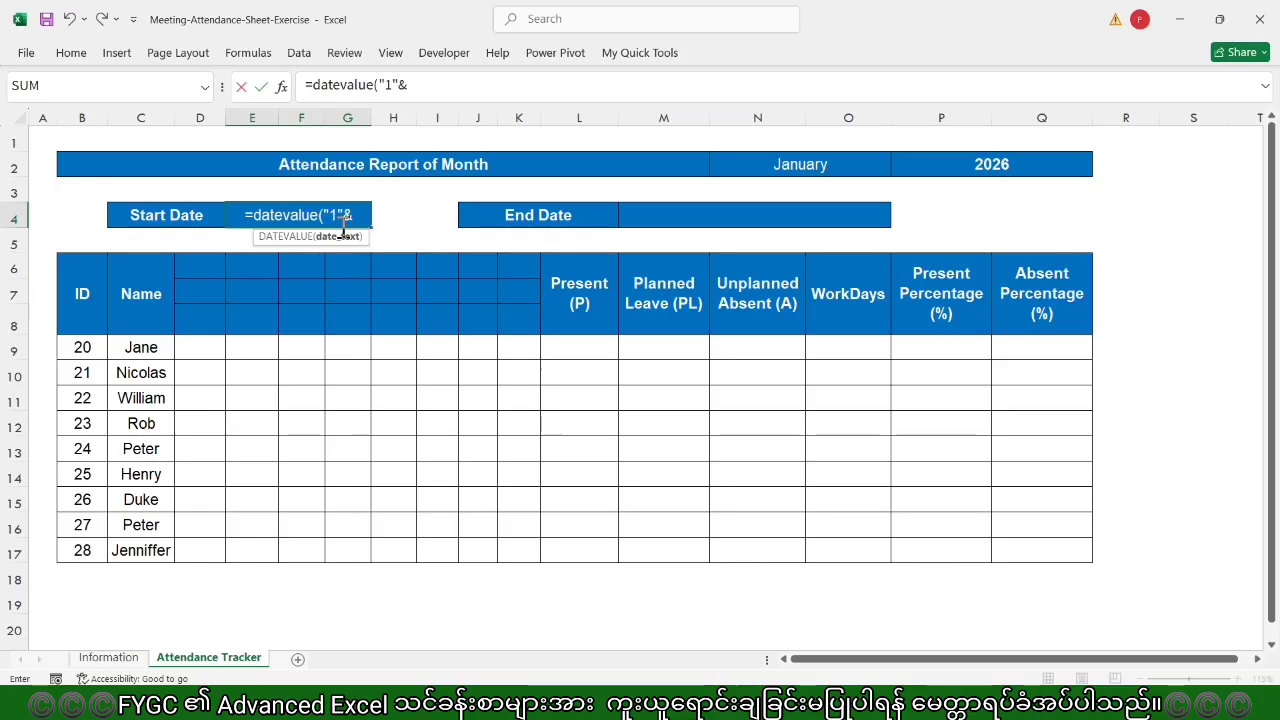
pyautogui.click(820, 170)
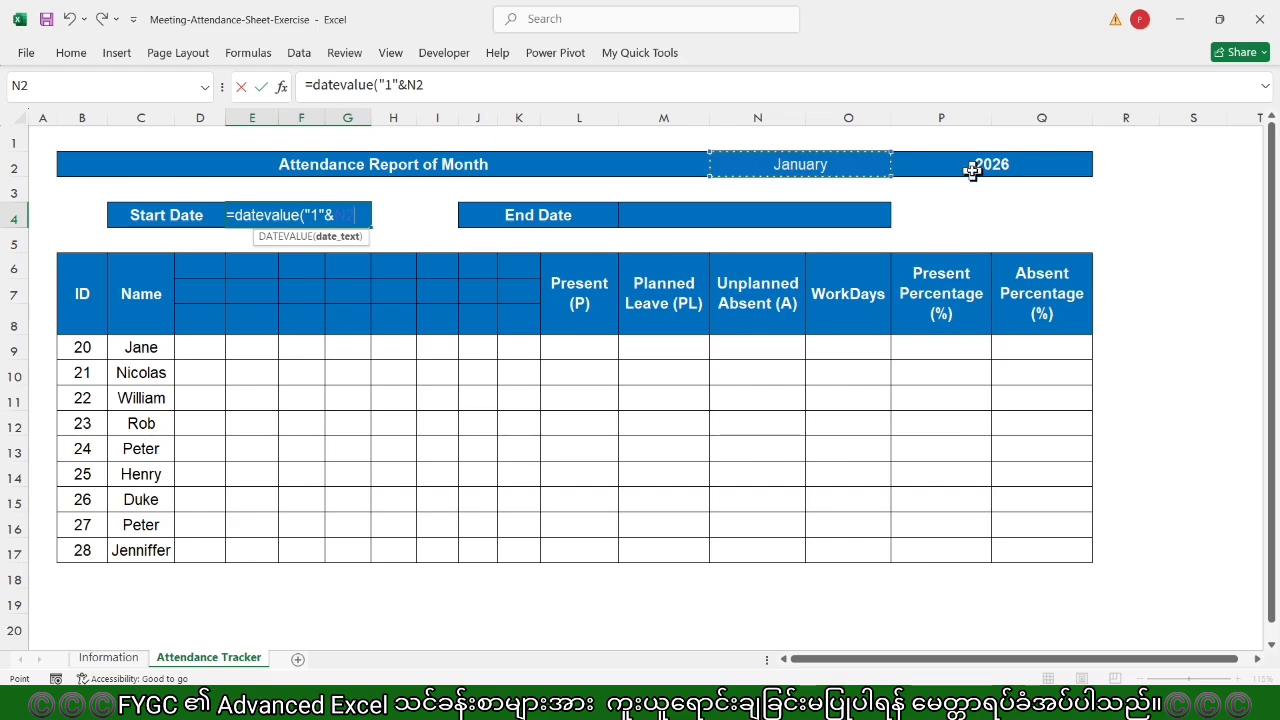
pyautogui.write('&')
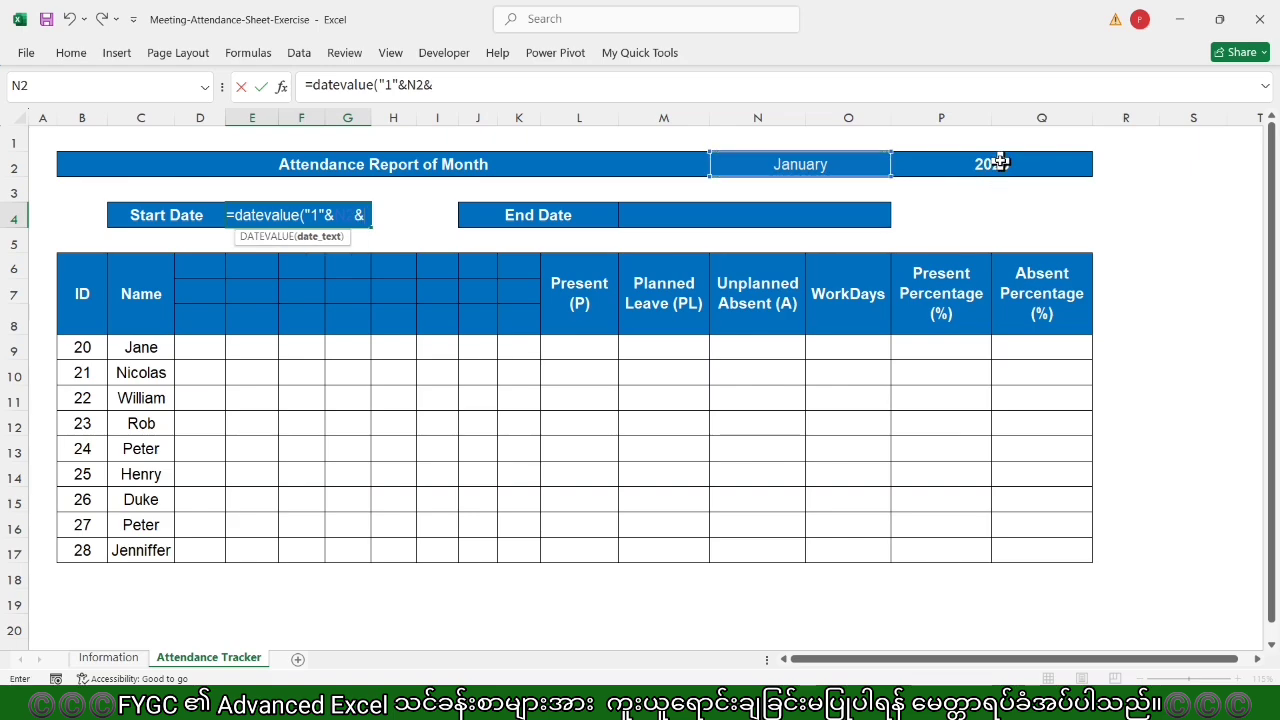
pyautogui.click(990, 172)
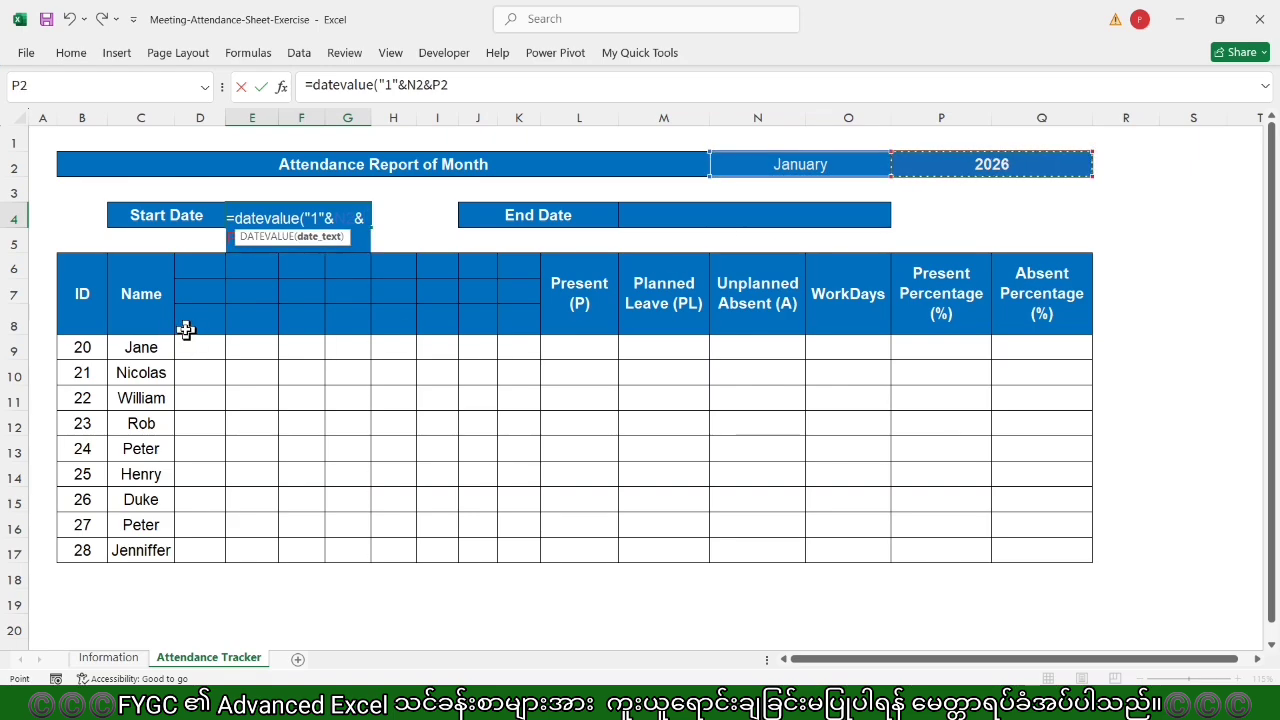
pyautogui.write(')')
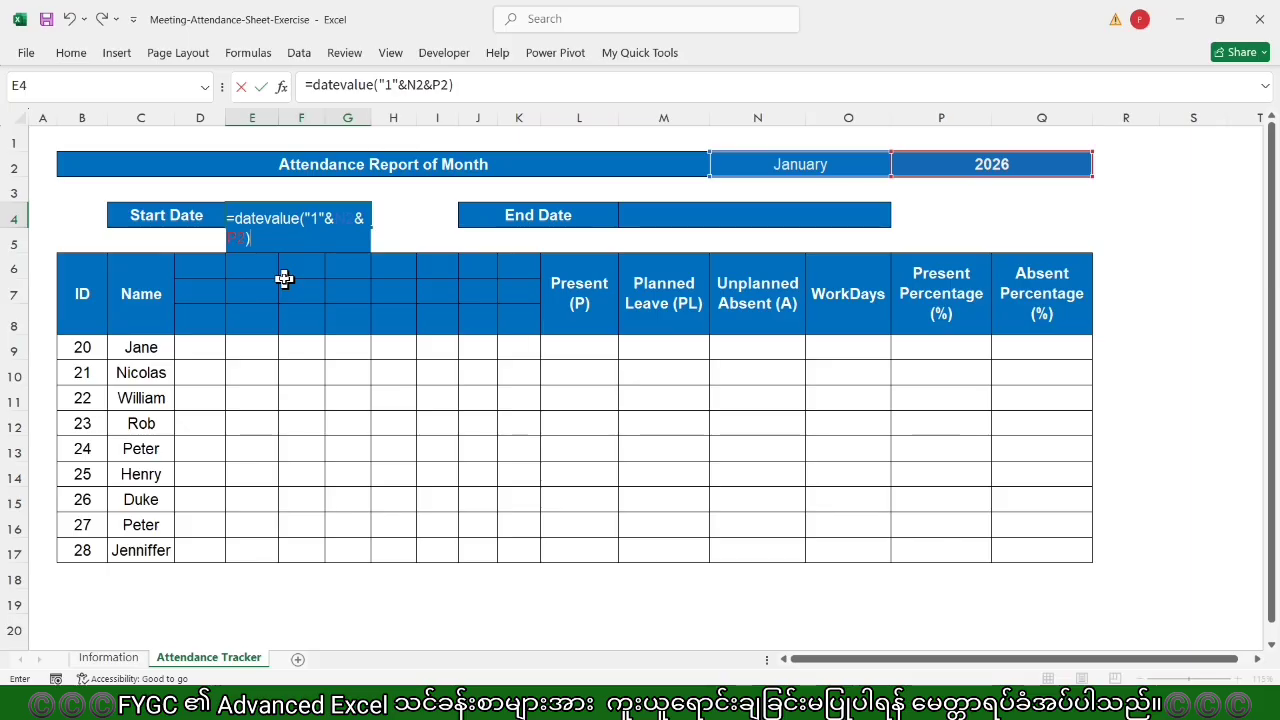
pyautogui.press('Return')
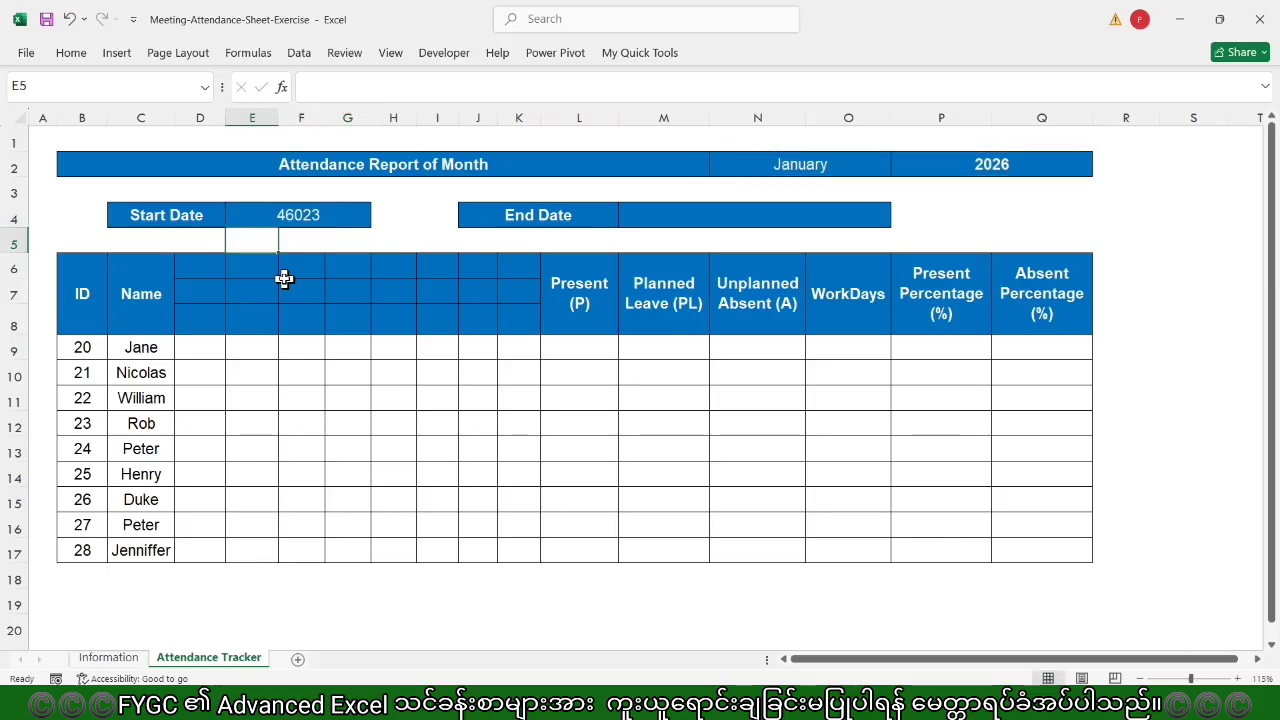
# Step: Format the Start Date cell E4 with the custom number format dd-mm-yyyy
pyautogui.click(289, 225)
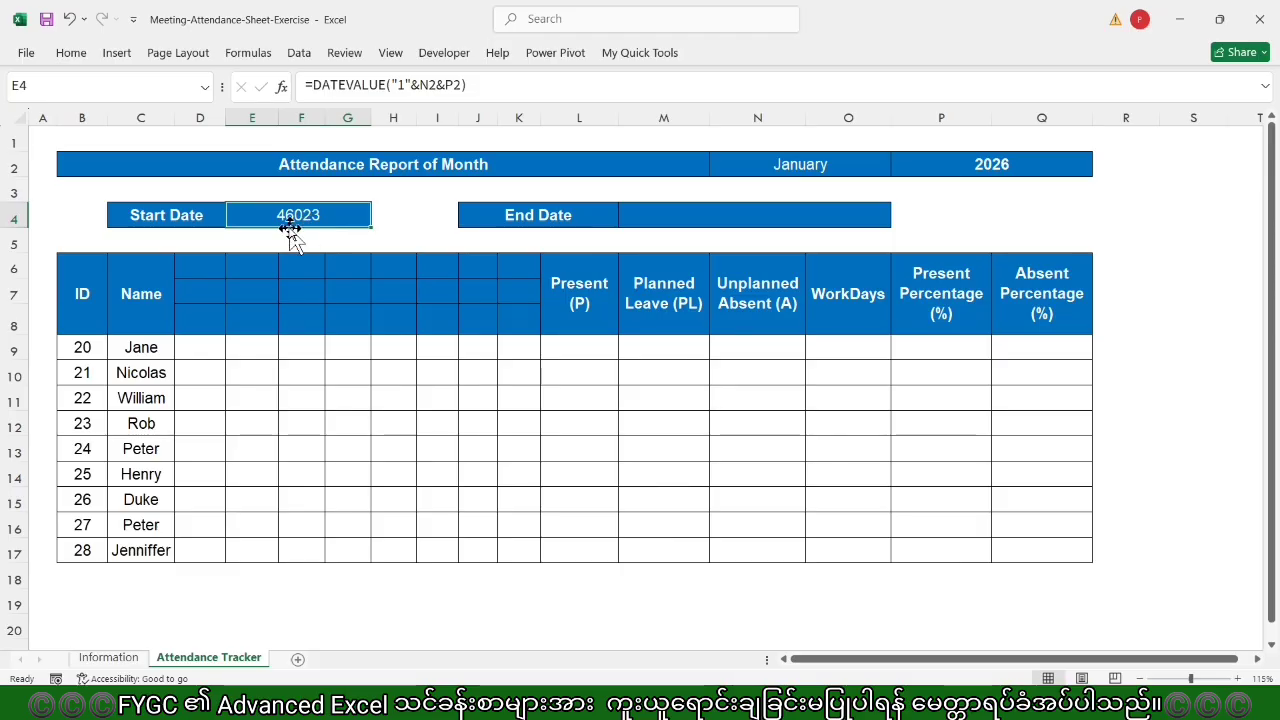
pyautogui.click(70, 56)
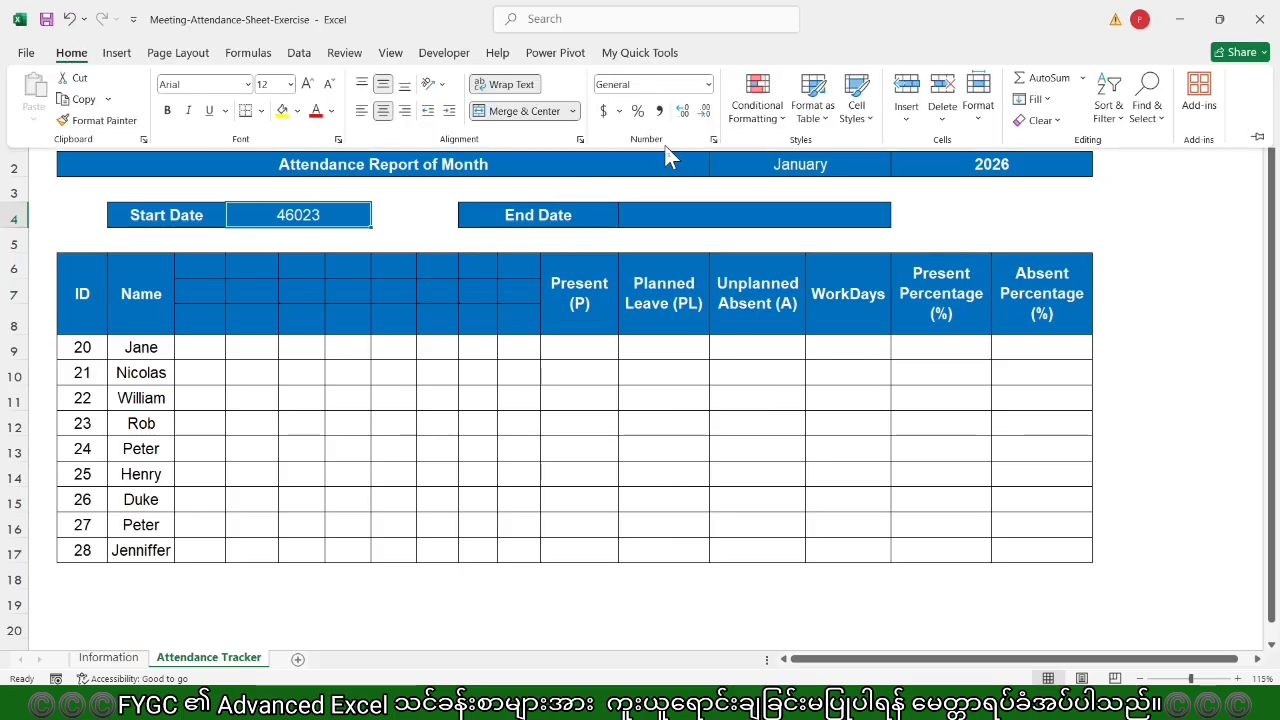
pyautogui.click(713, 140)
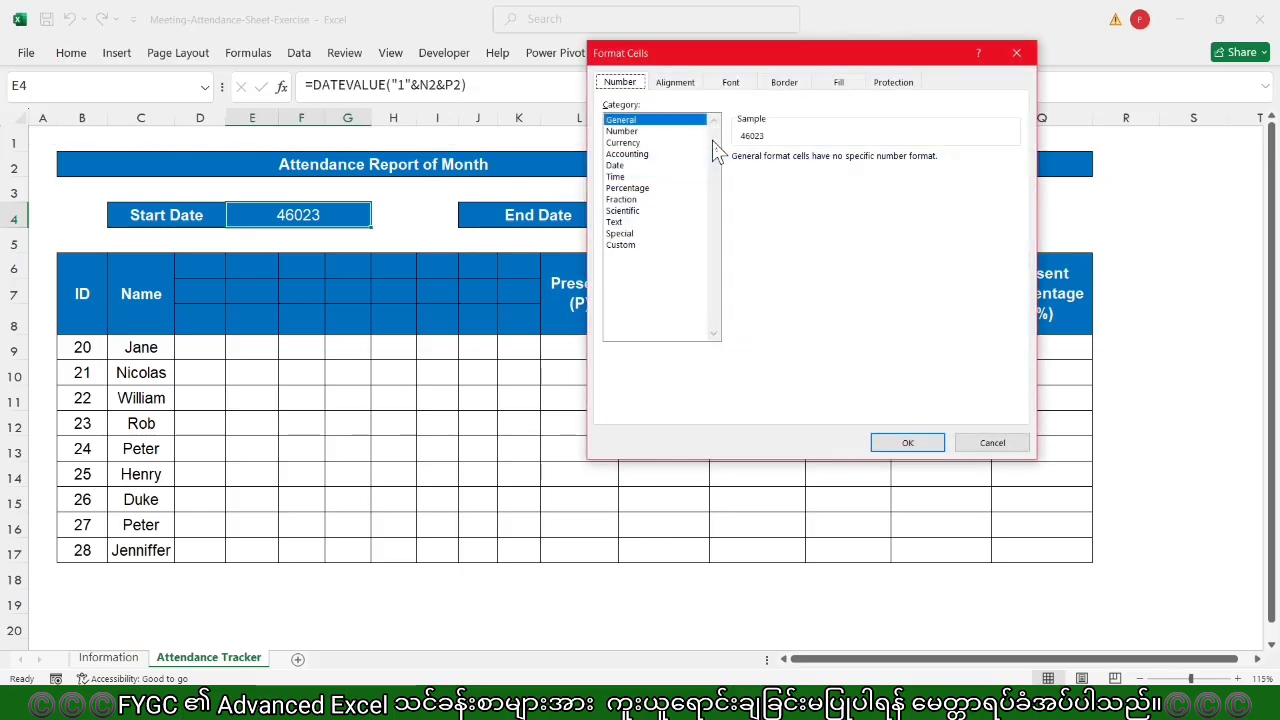
pyautogui.click(628, 166)
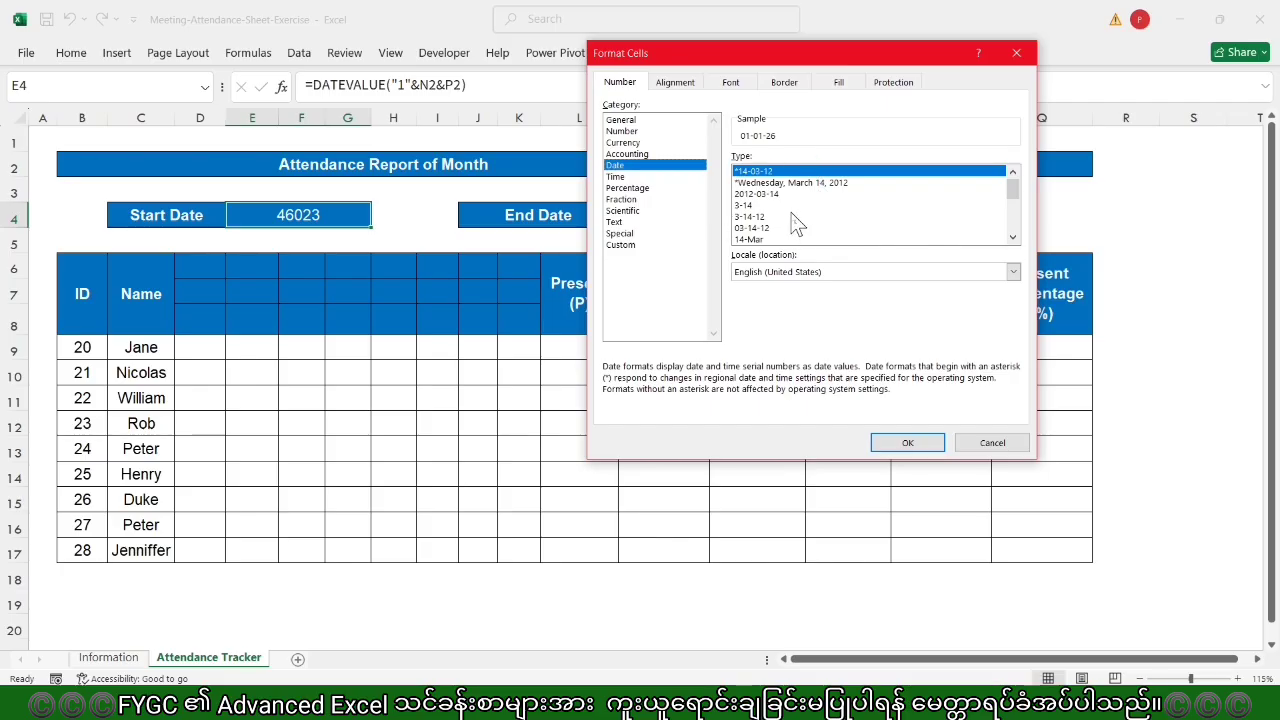
pyautogui.click(626, 245)
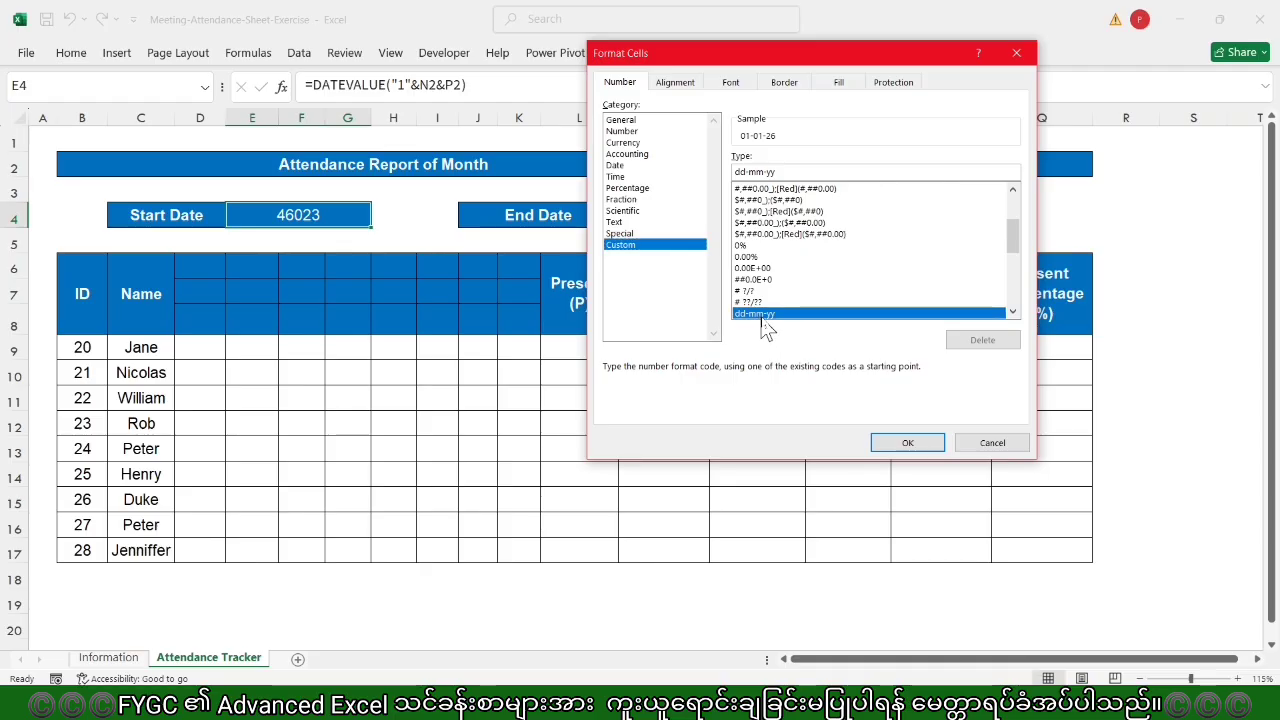
pyautogui.click(786, 175)
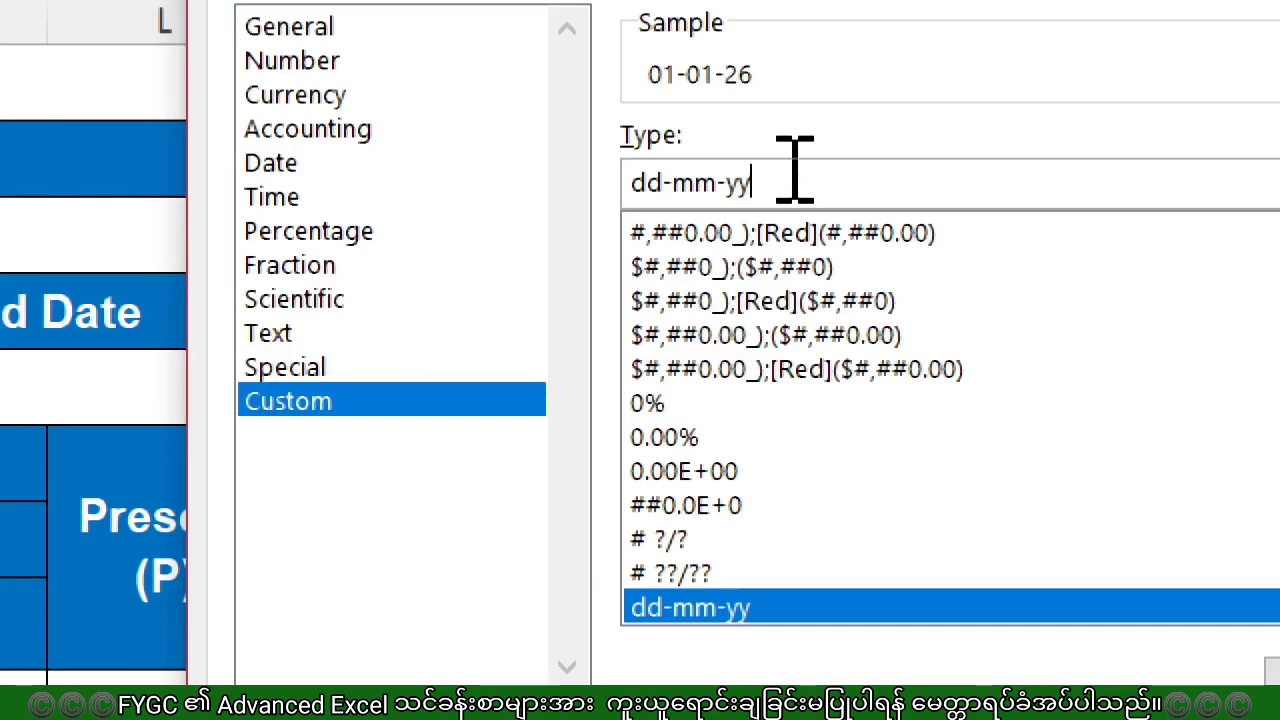
pyautogui.write('yy')
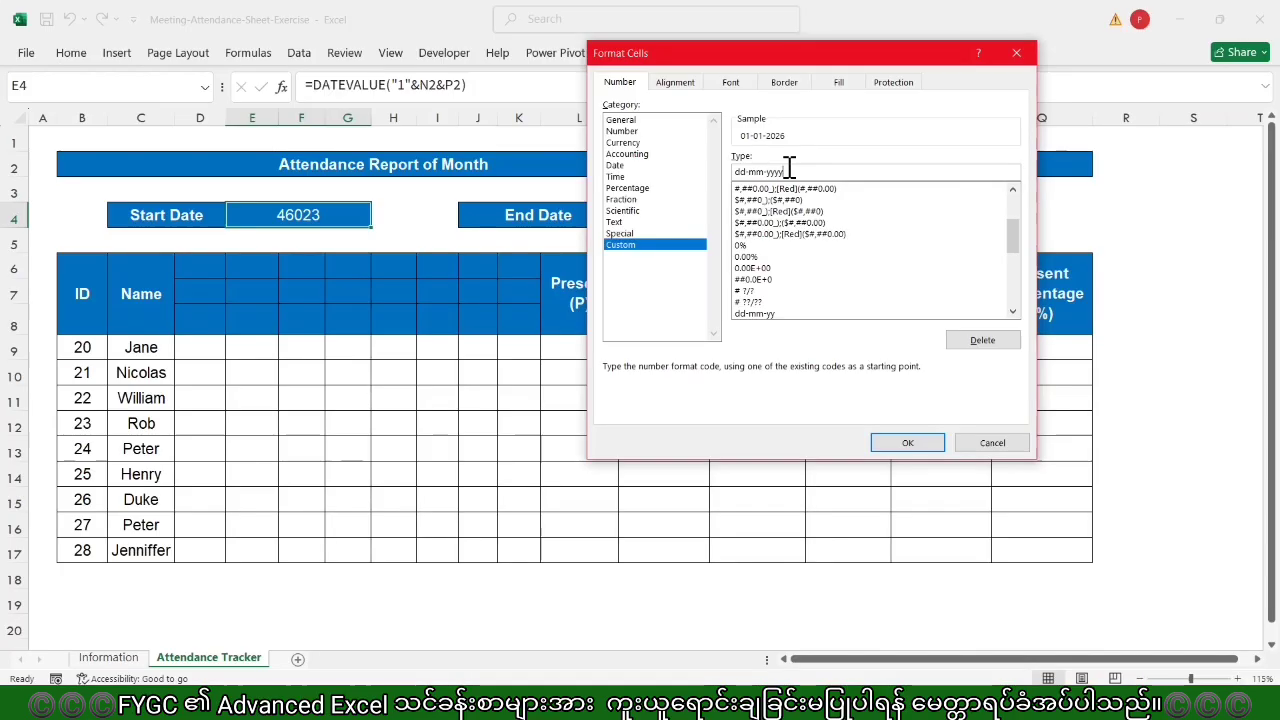
pyautogui.click(907, 443)
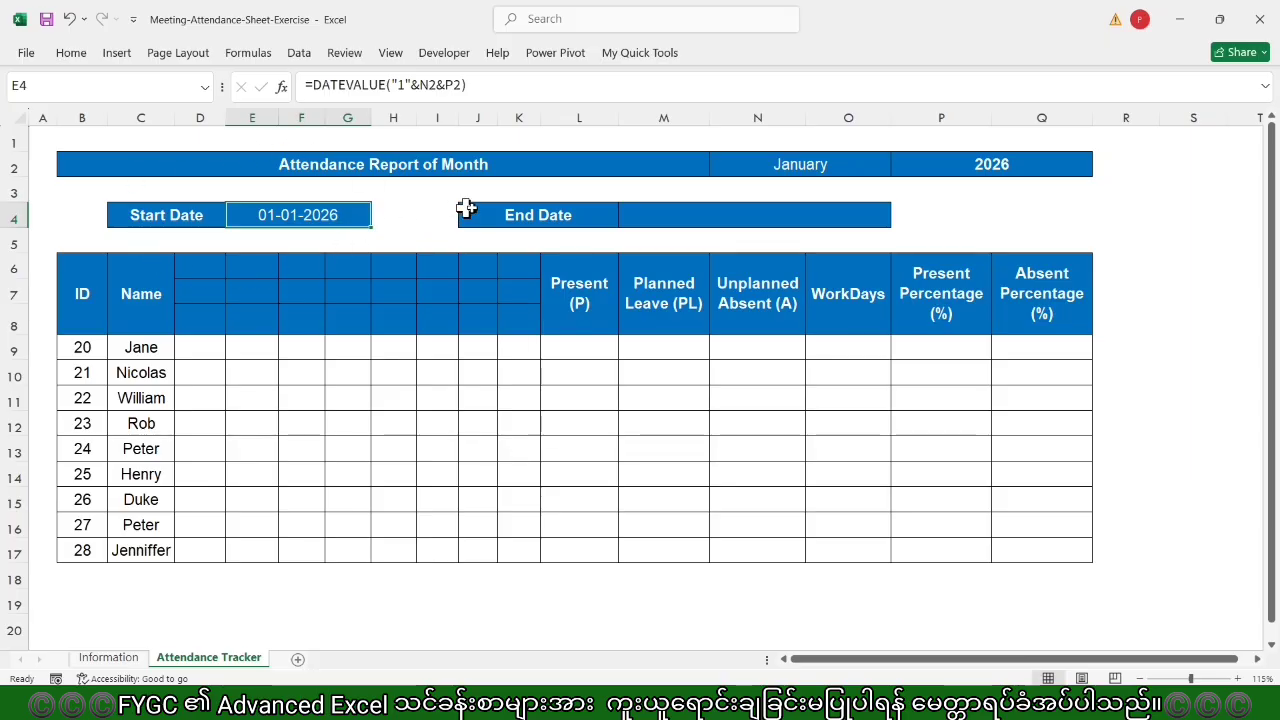
# Step: Enter the End Date formula =EOMONTH(E4,0) in M4, based on the start date
pyautogui.click(702, 218)
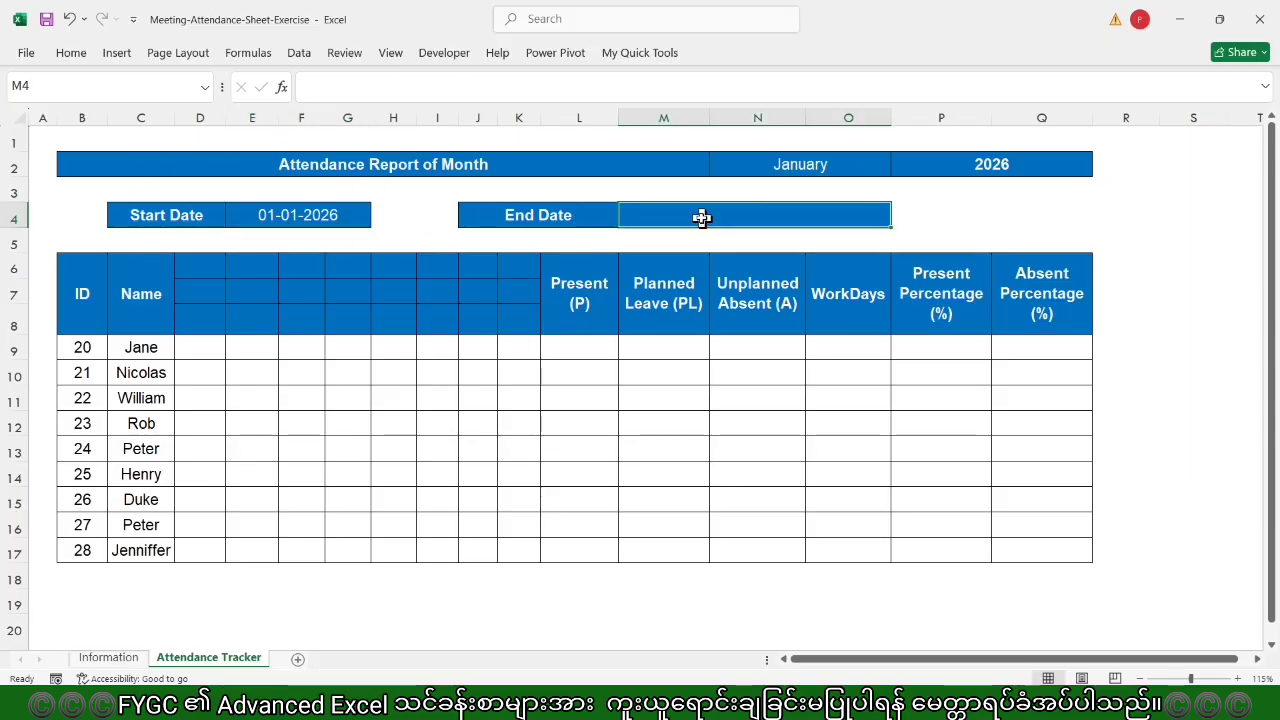
pyautogui.click(330, 219)
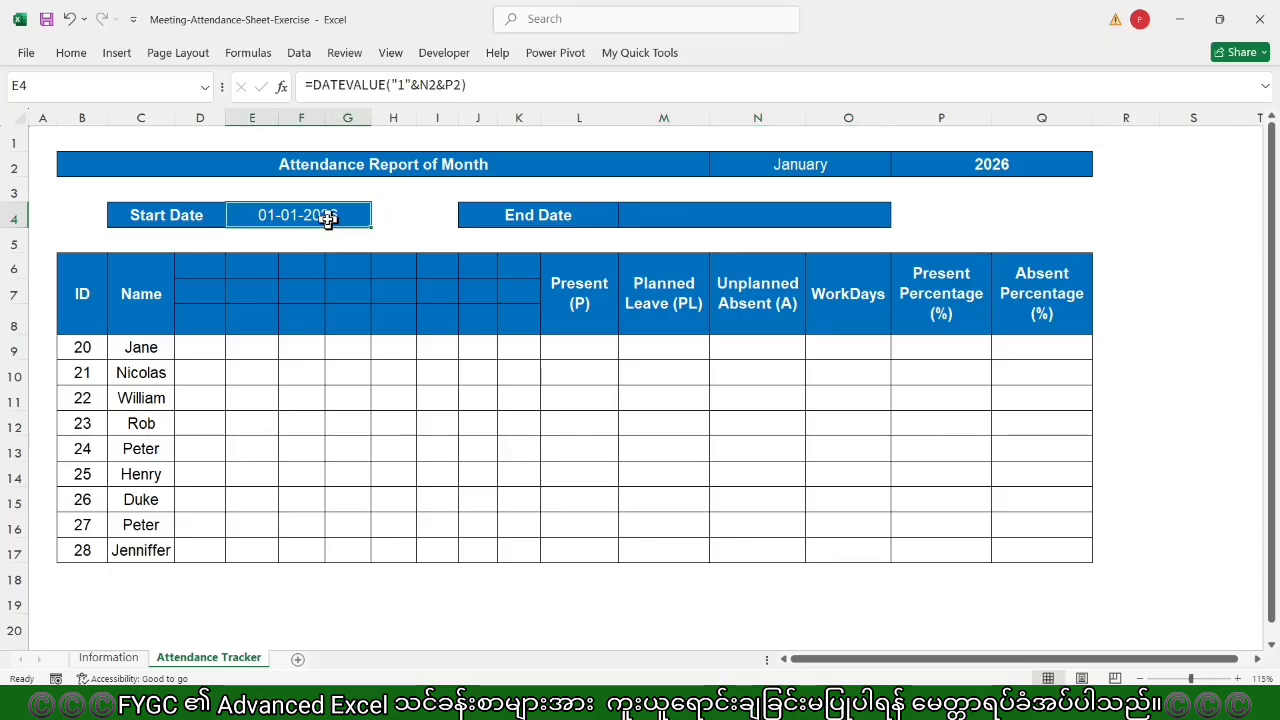
pyautogui.click(703, 222)
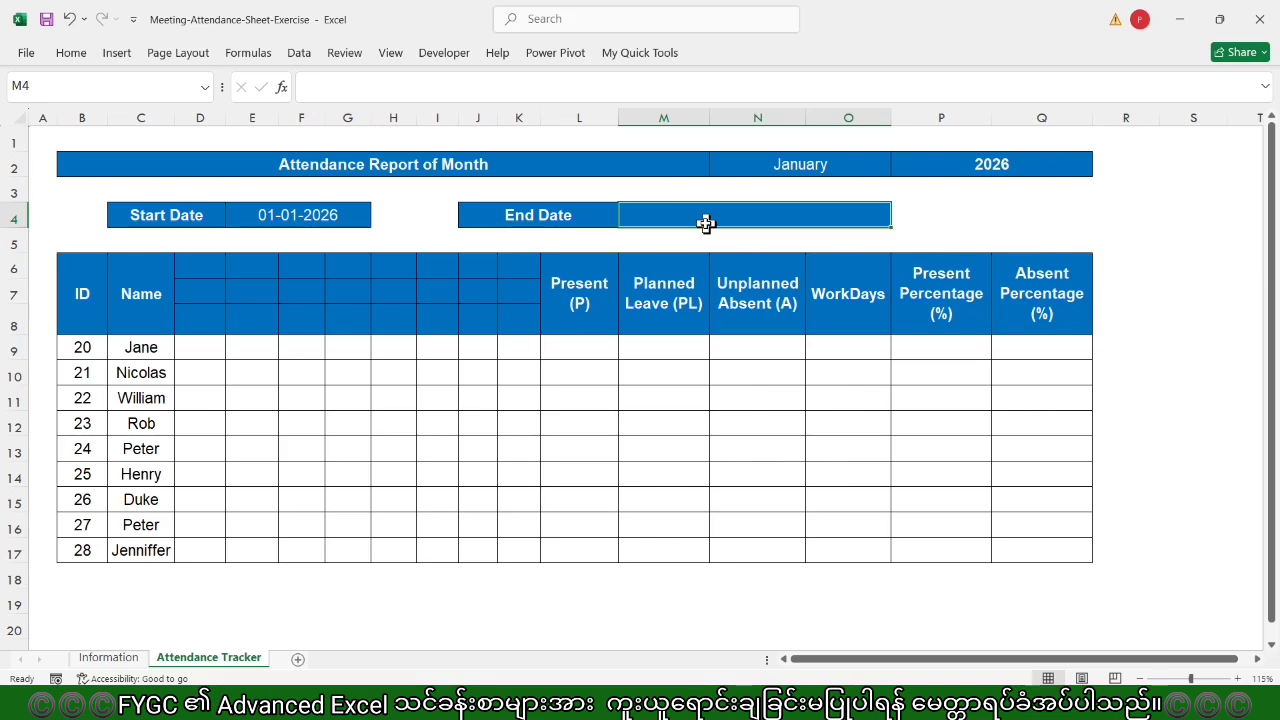
pyautogui.write('=eo')
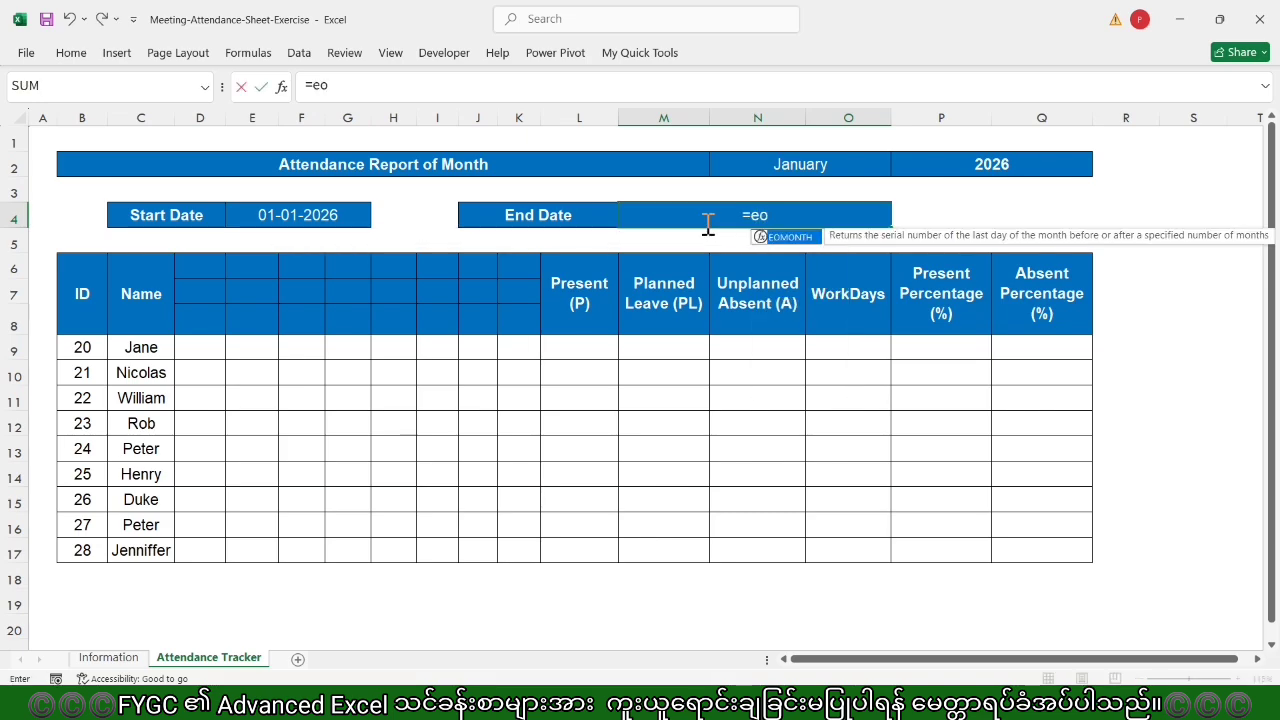
pyautogui.write('month(')
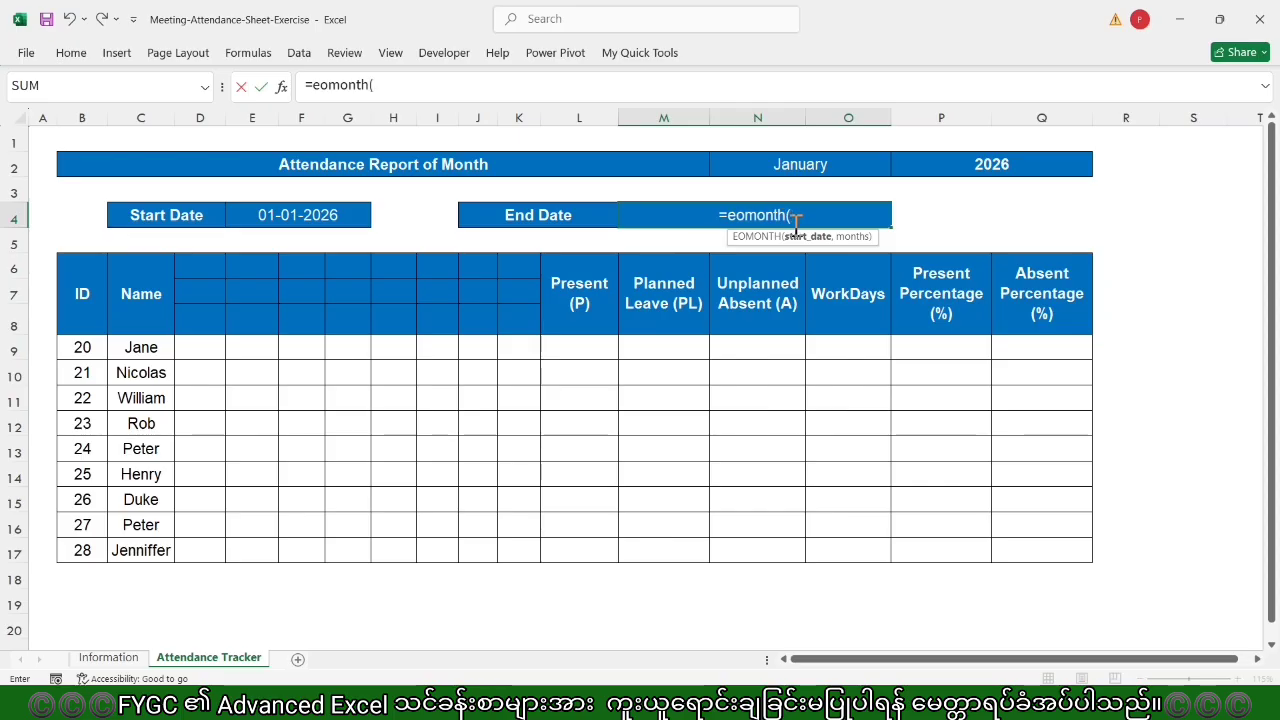
pyautogui.click(329, 215)
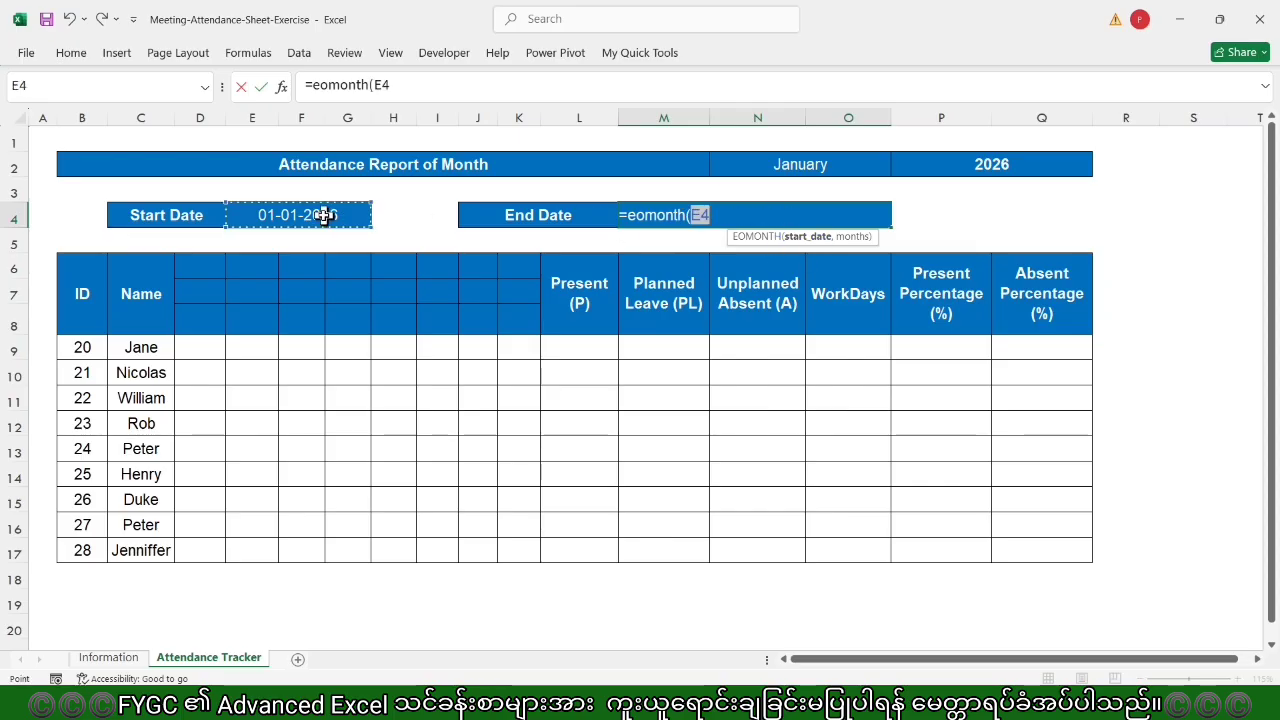
pyautogui.click(730, 215)
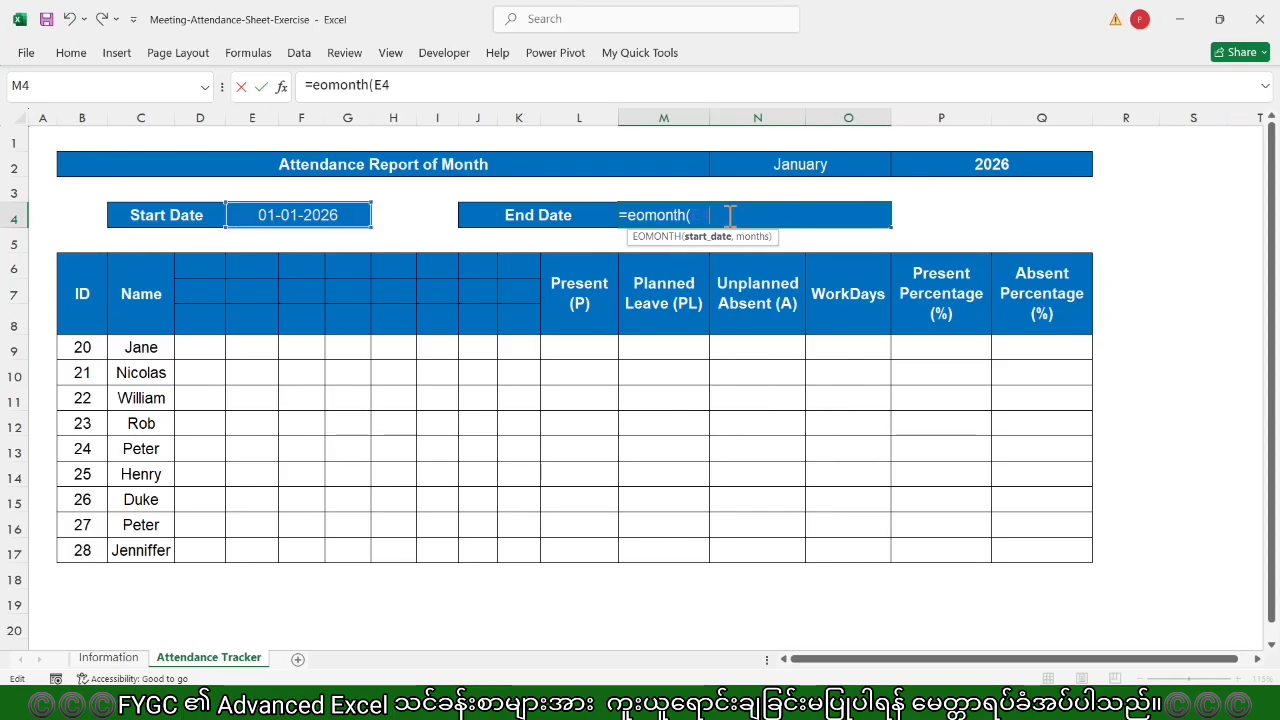
pyautogui.write(',')
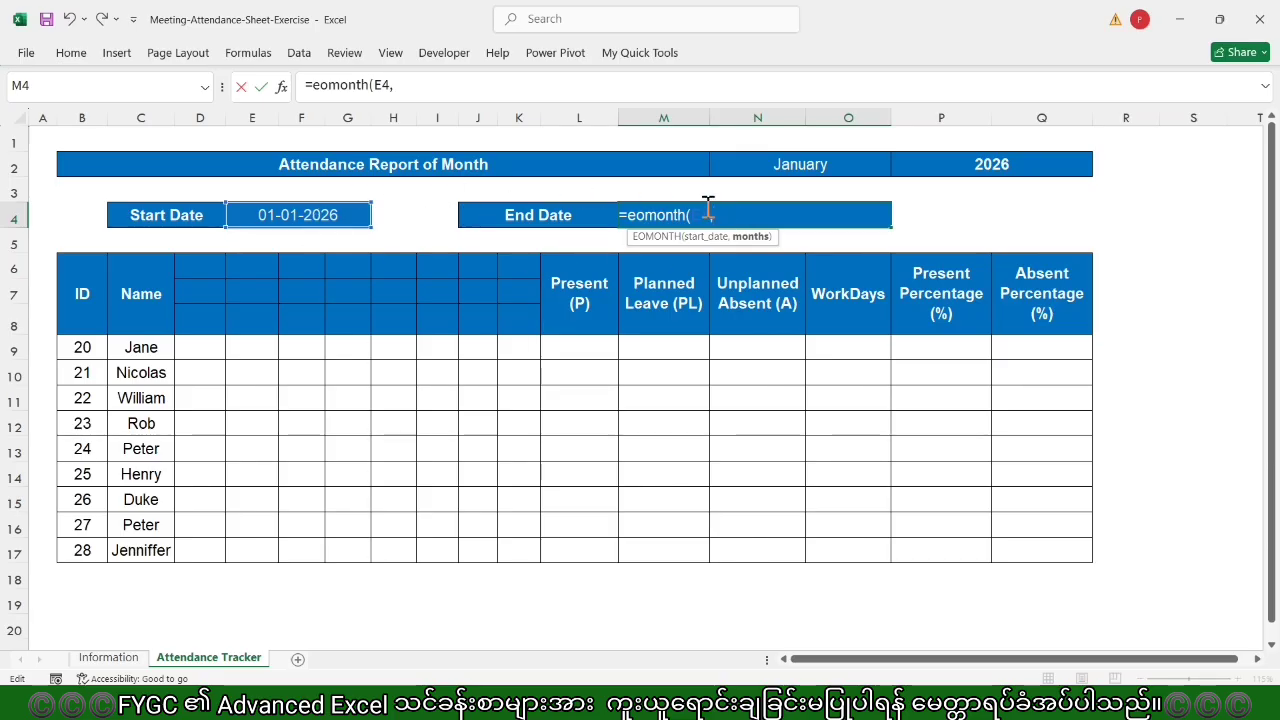
pyautogui.write('0')
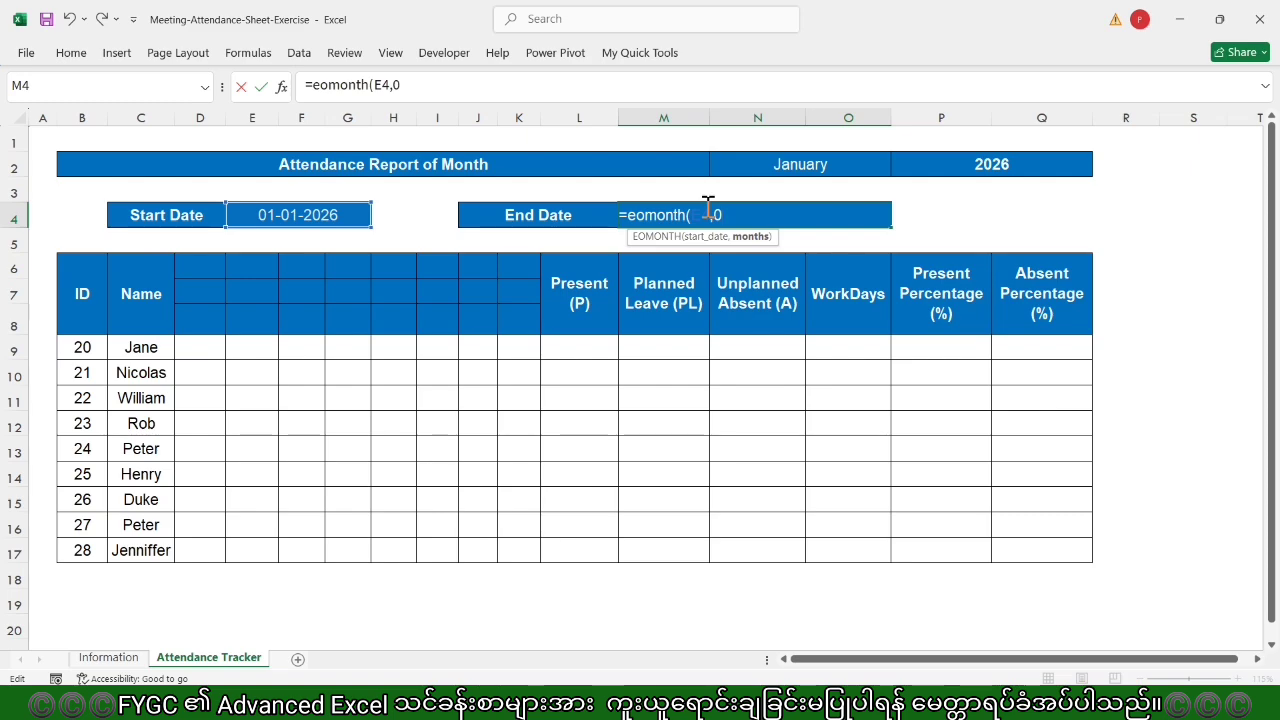
pyautogui.write(')')
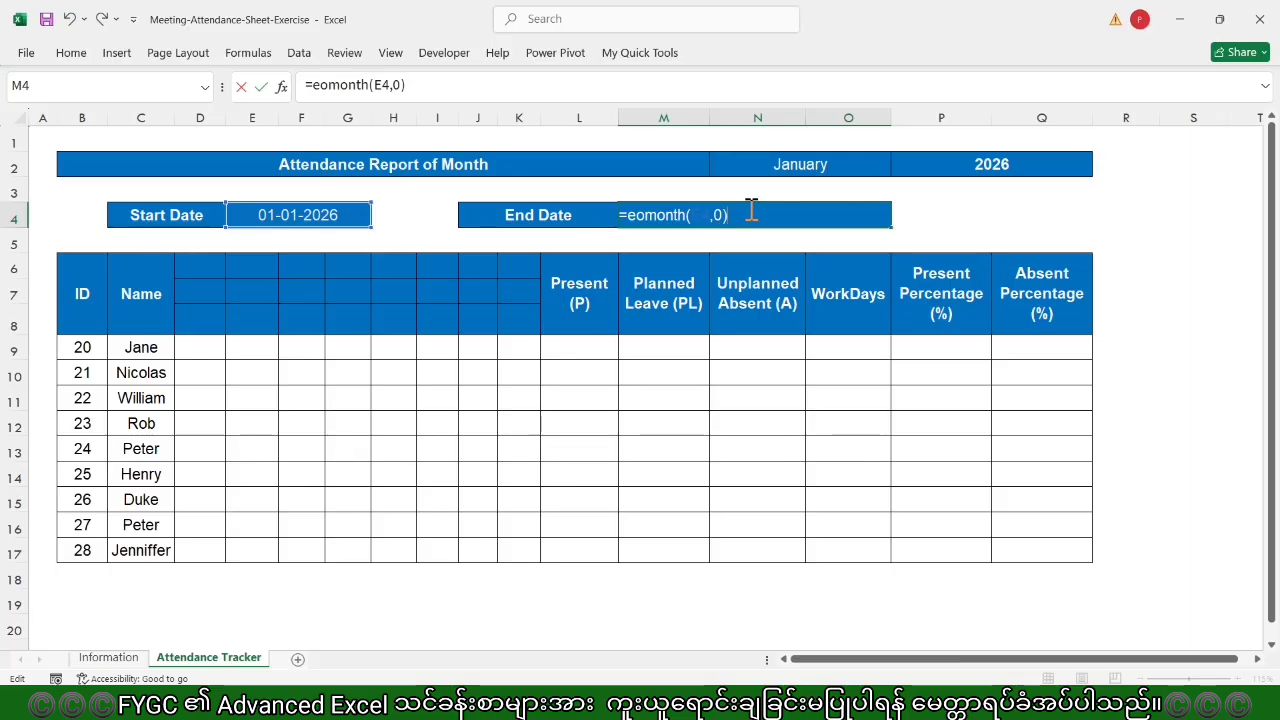
pyautogui.press('Return')
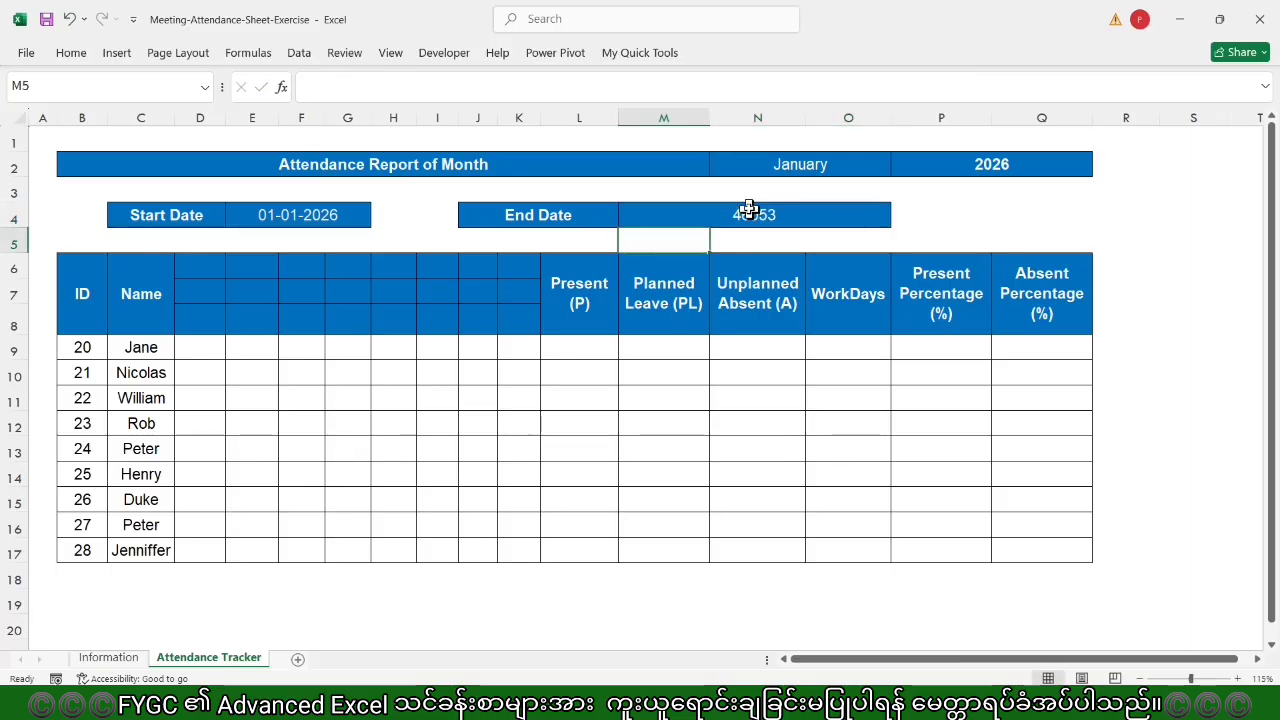
# Step: Format the End Date cell M4 with the custom number format dd-mm-yyyy
pyautogui.click(749, 209)
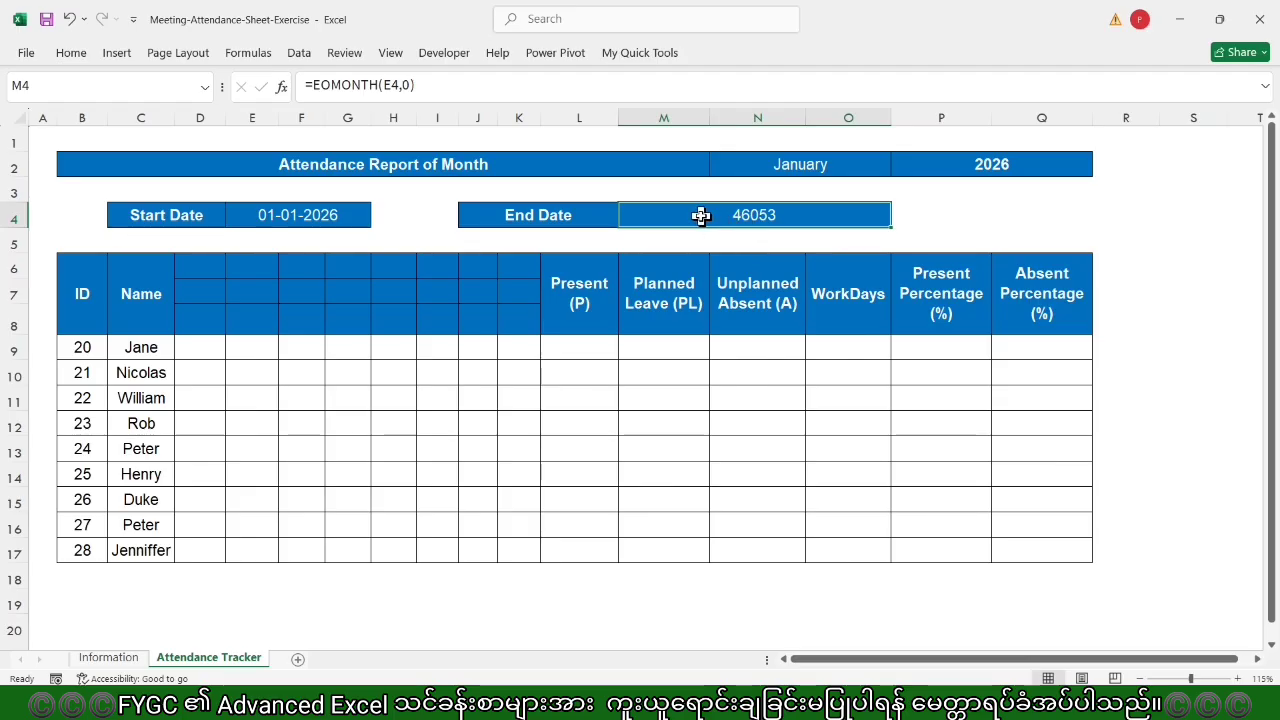
pyautogui.click(68, 53)
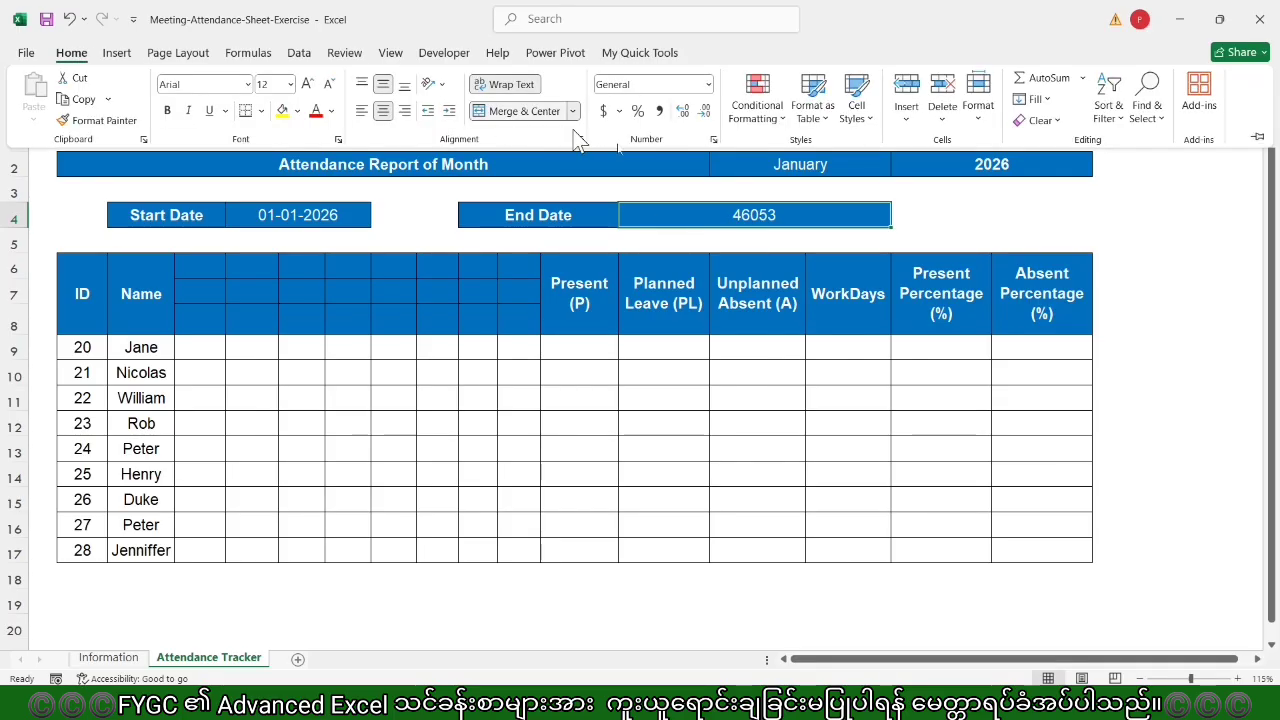
pyautogui.click(714, 140)
pyautogui.click(638, 246)
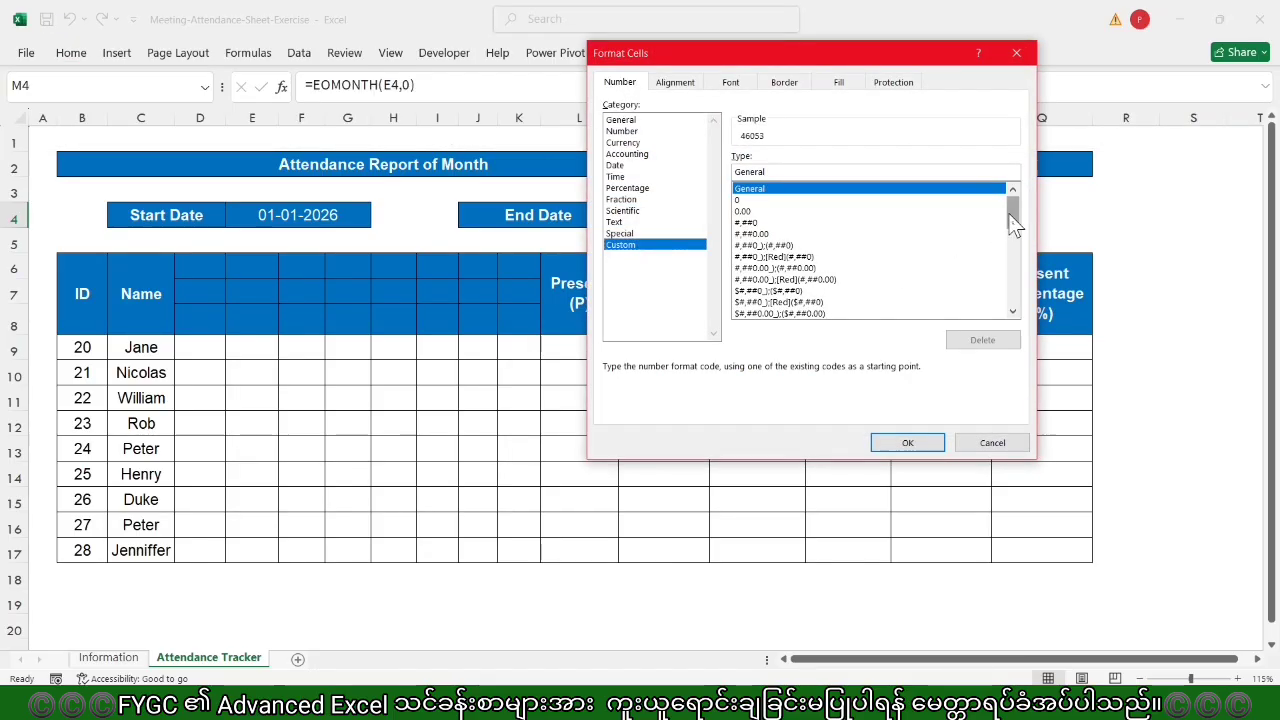
pyautogui.moveTo(1013, 225); pyautogui.dragTo(1013, 290)
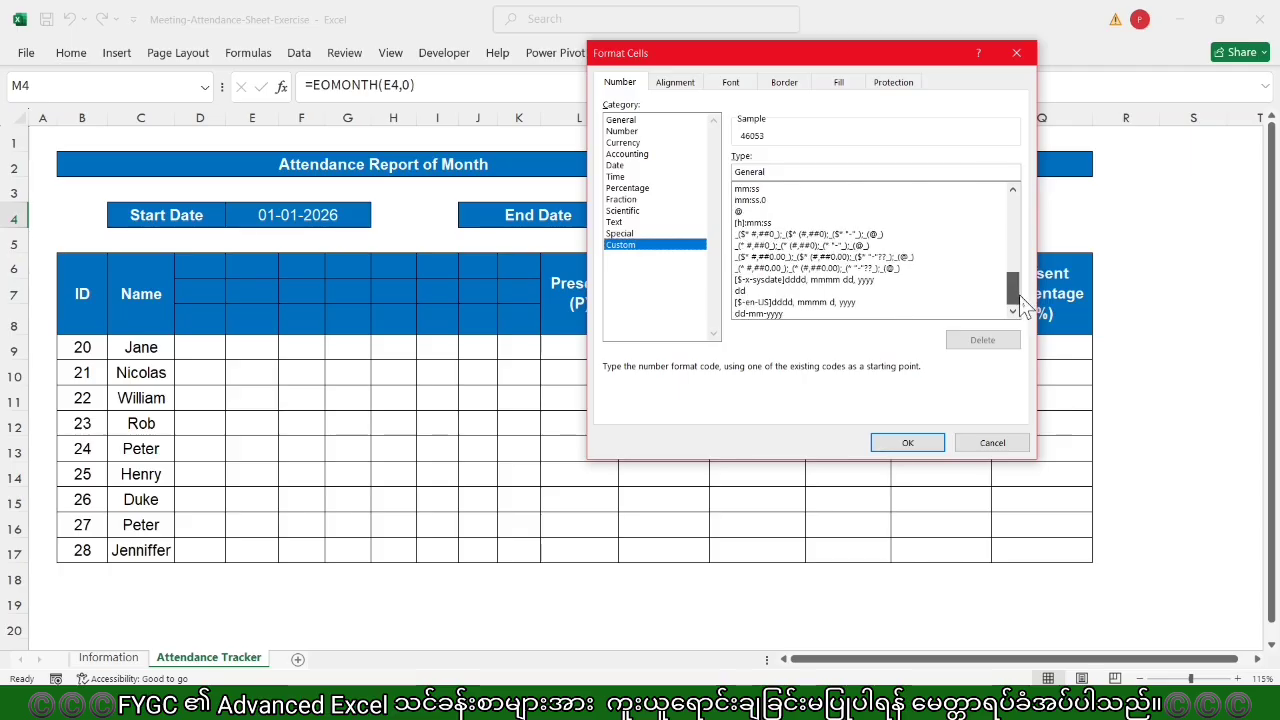
pyautogui.click(770, 314)
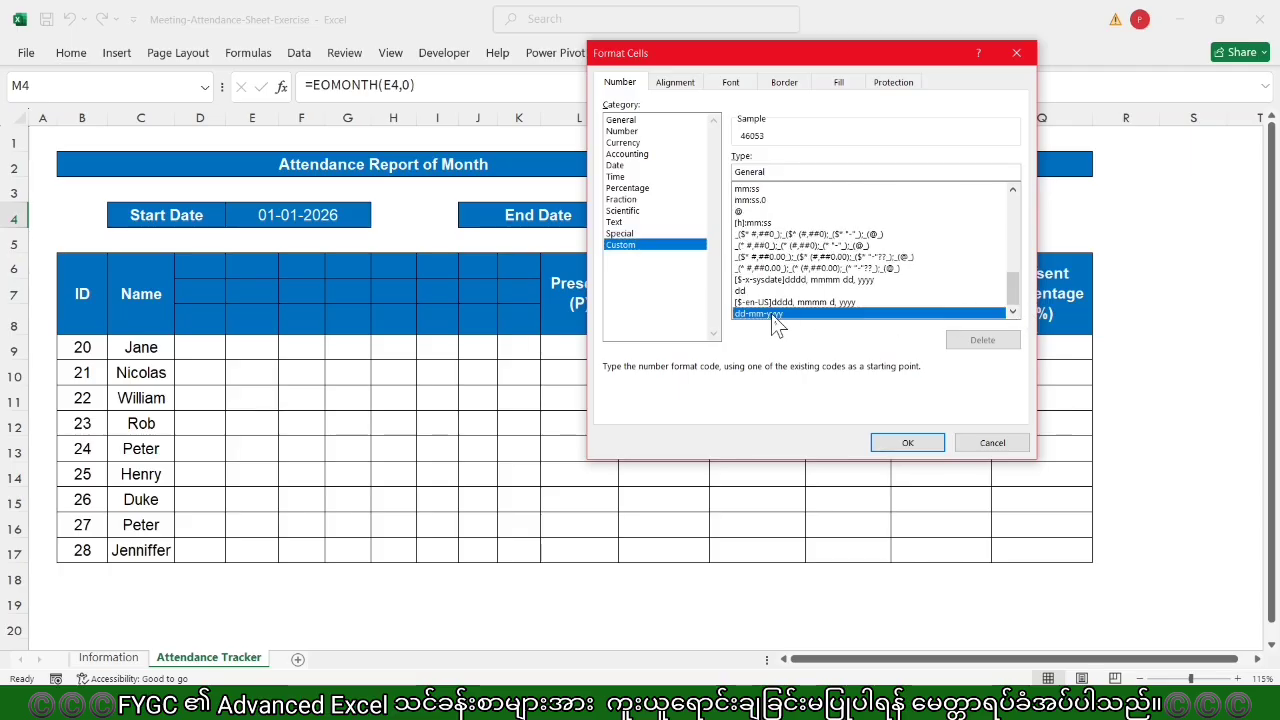
pyautogui.click(907, 443)
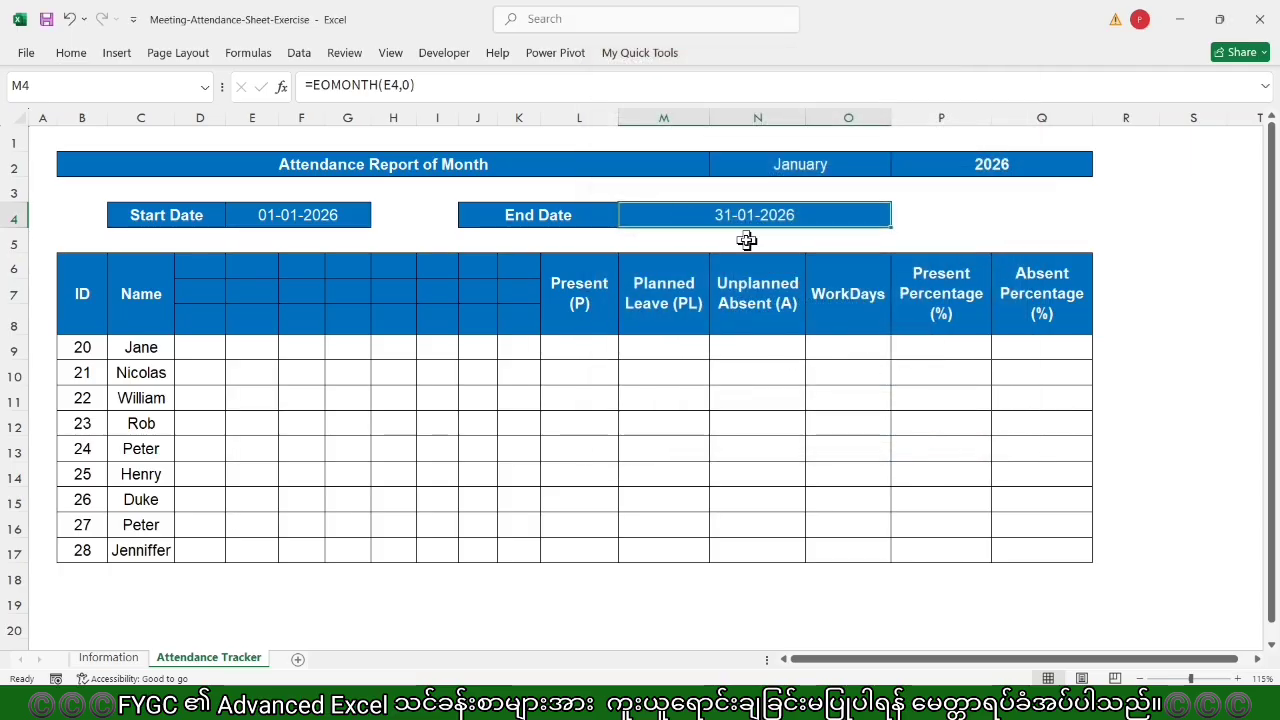
# Step: Test the date formulas by switching the report month in N2 to February, then March, and back to January
pyautogui.click(822, 170)
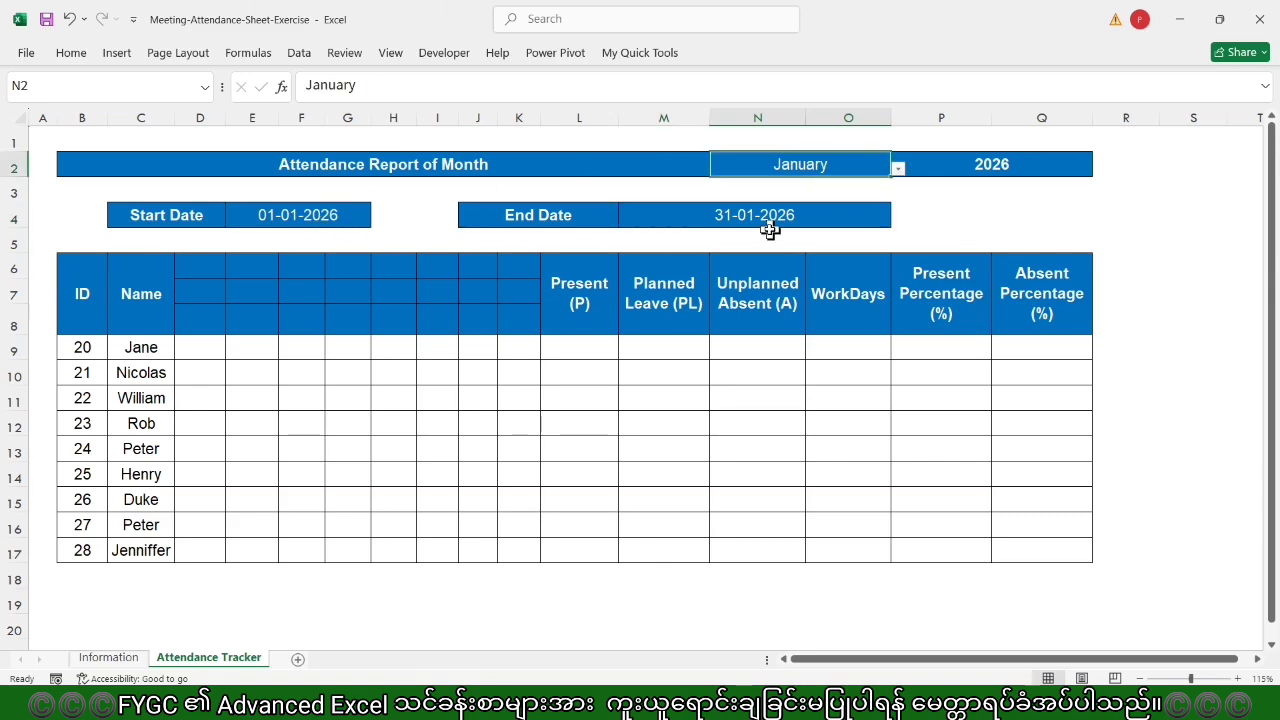
pyautogui.click(898, 169)
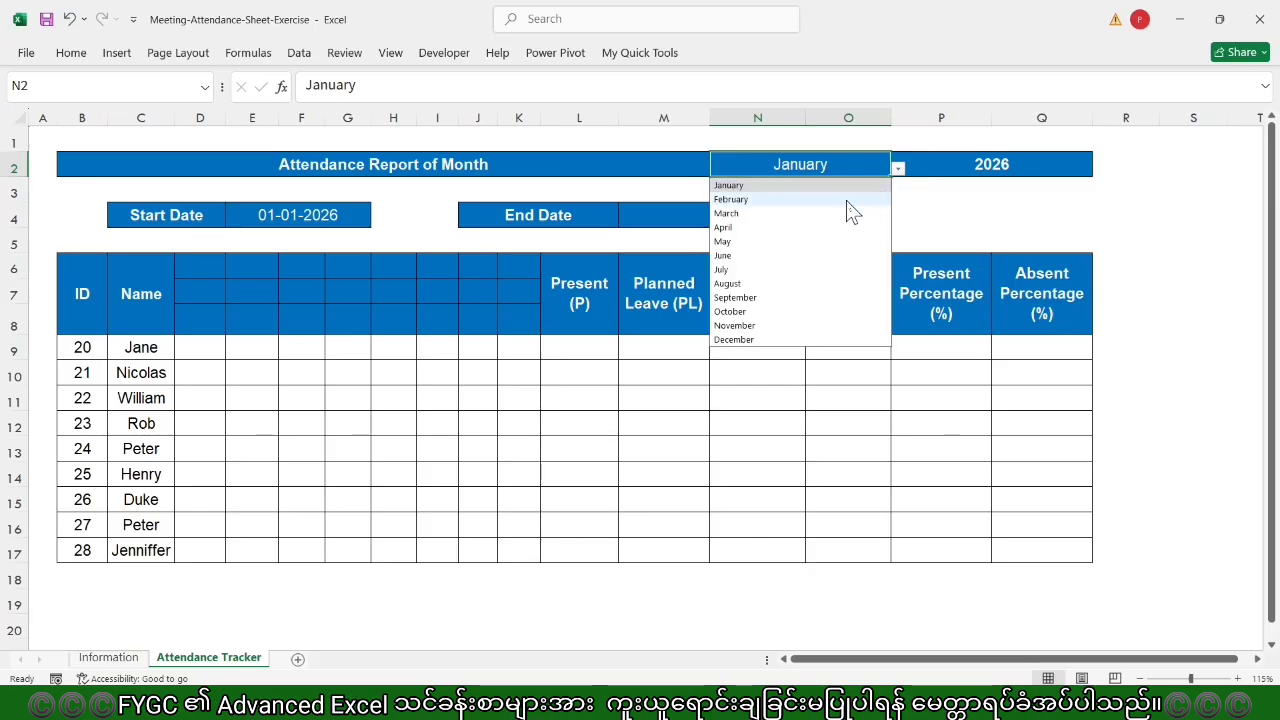
pyautogui.click(846, 200)
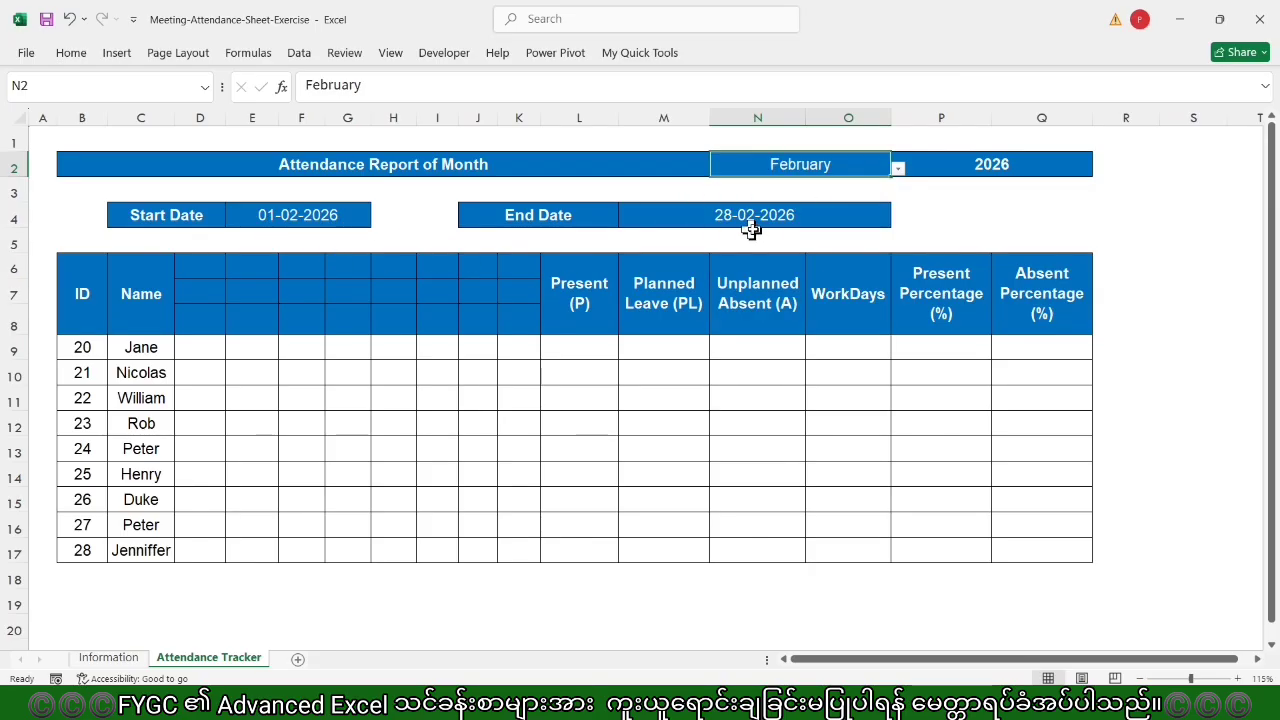
pyautogui.click(899, 171)
pyautogui.click(804, 214)
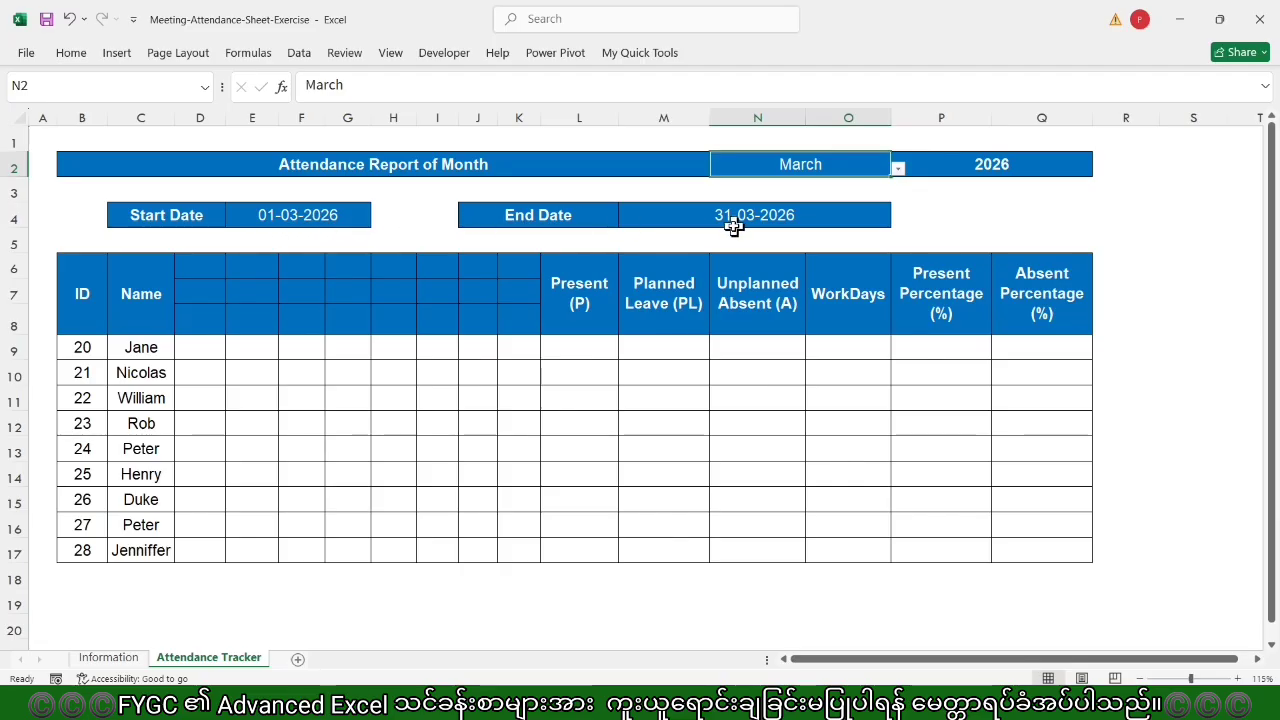
pyautogui.click(899, 171)
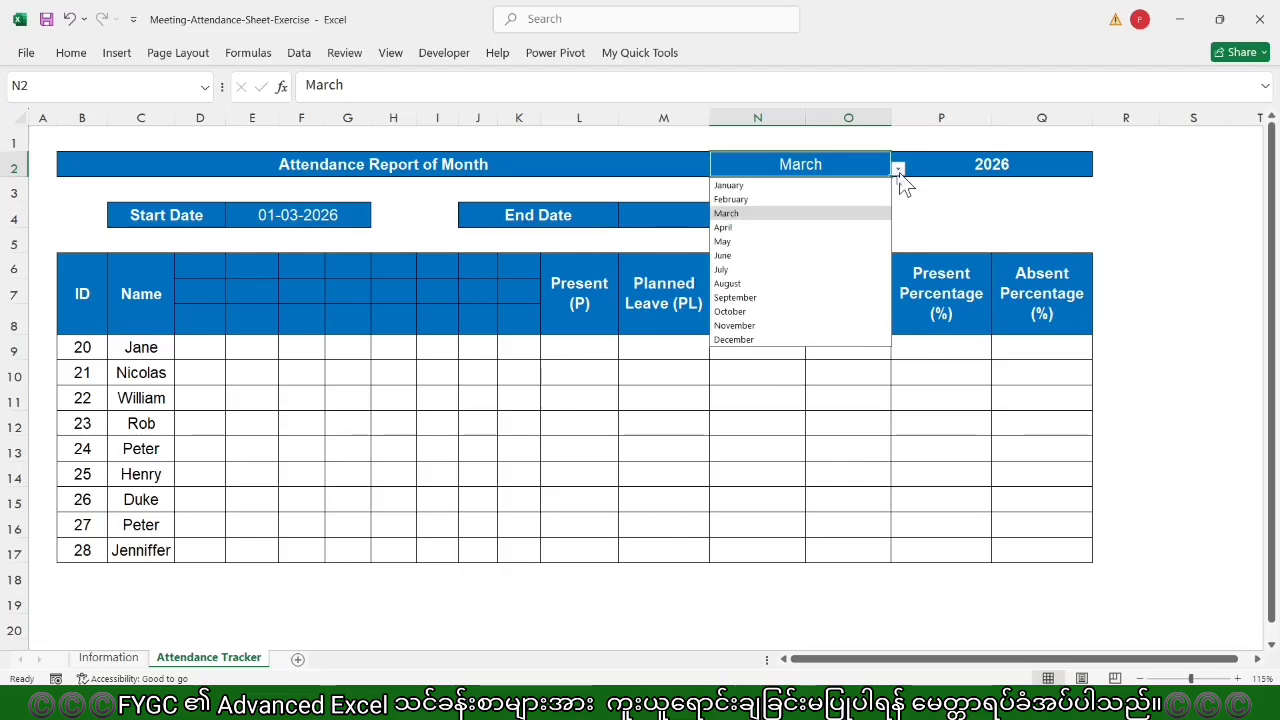
pyautogui.click(855, 186)
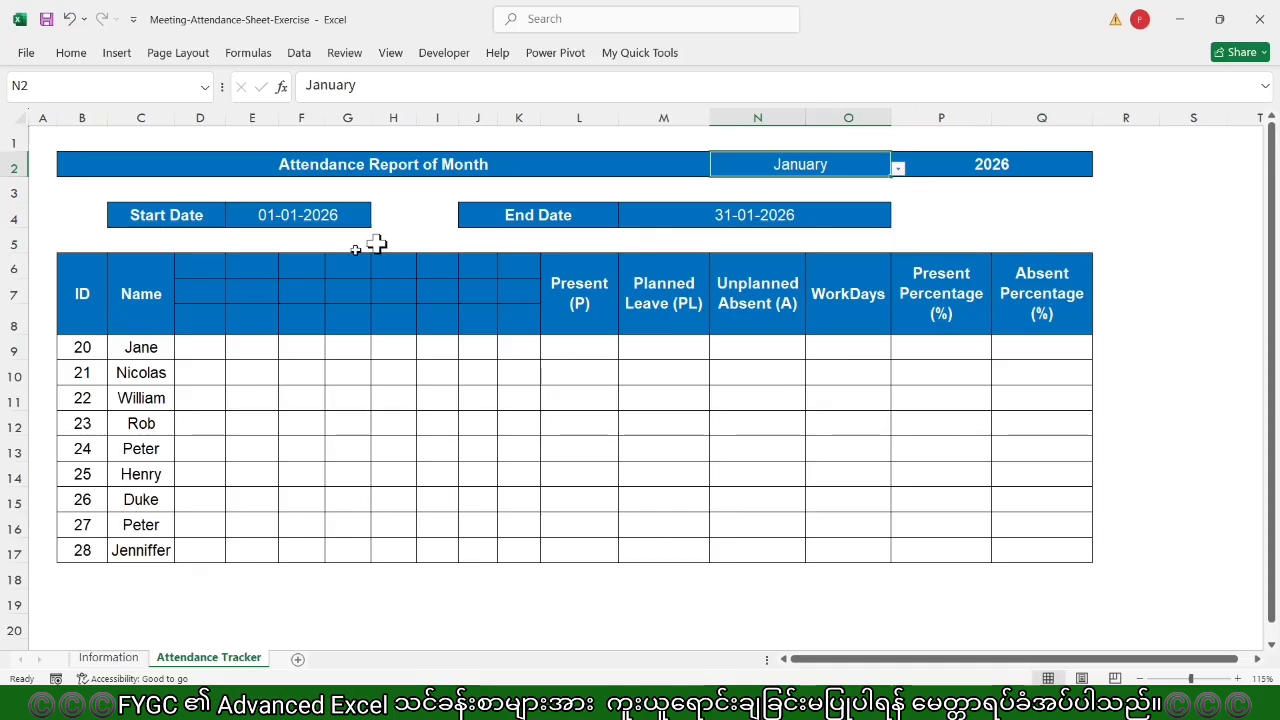
# Step: Enter the formula =E4 in D7 to link the first day column's header to the Start Date
pyautogui.click(205, 291)
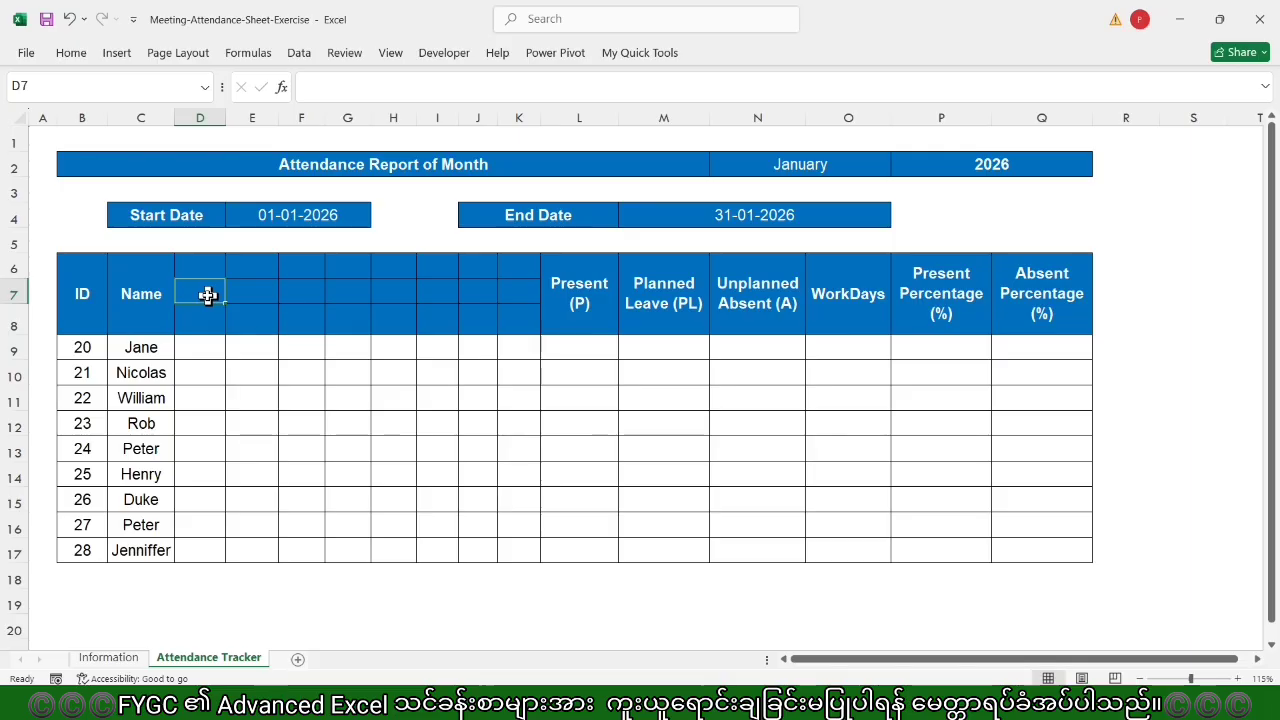
pyautogui.write('=')
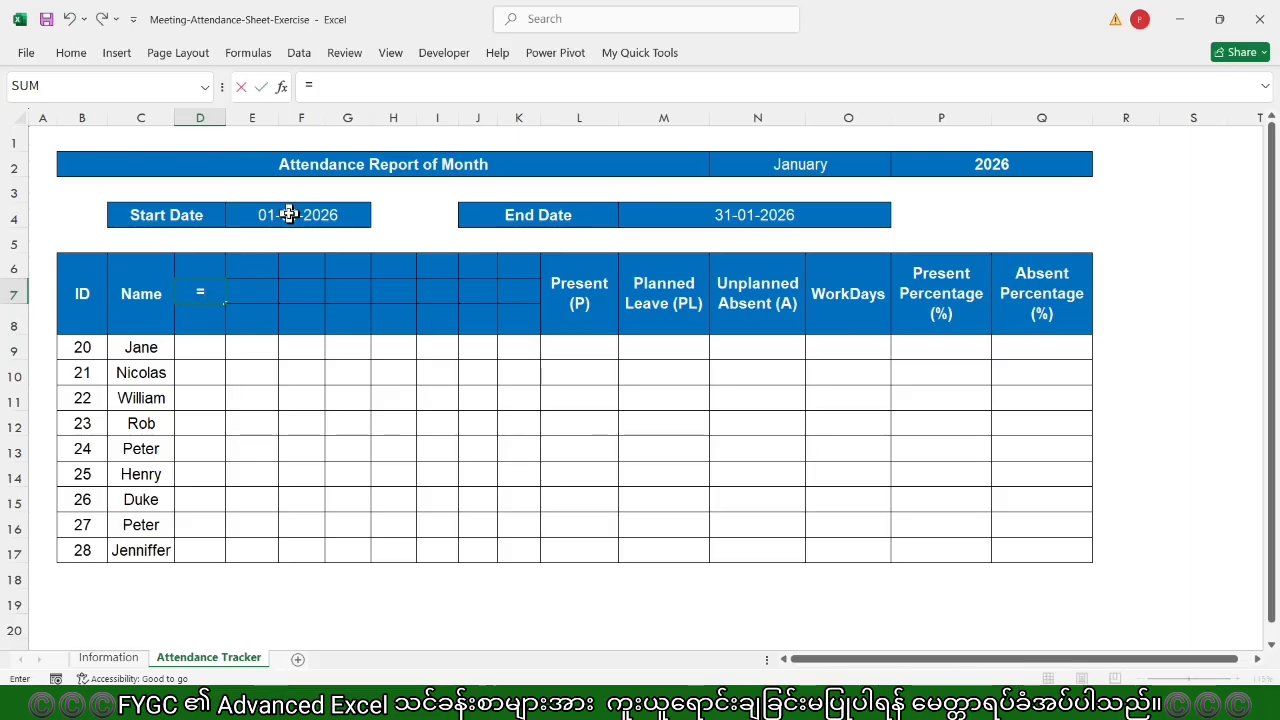
pyautogui.click(290, 215)
pyautogui.press('Return')
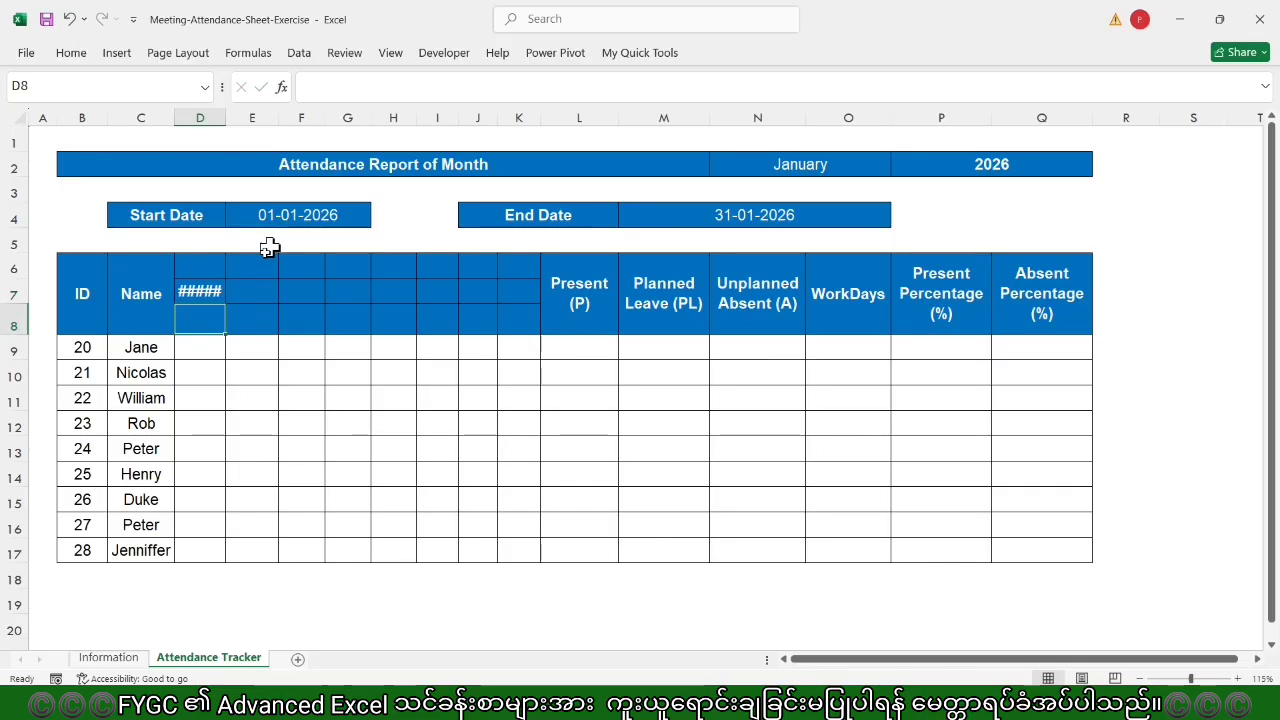
# Step: Format cell D7 with the custom number format dd so it displays only the day
pyautogui.click(217, 291)
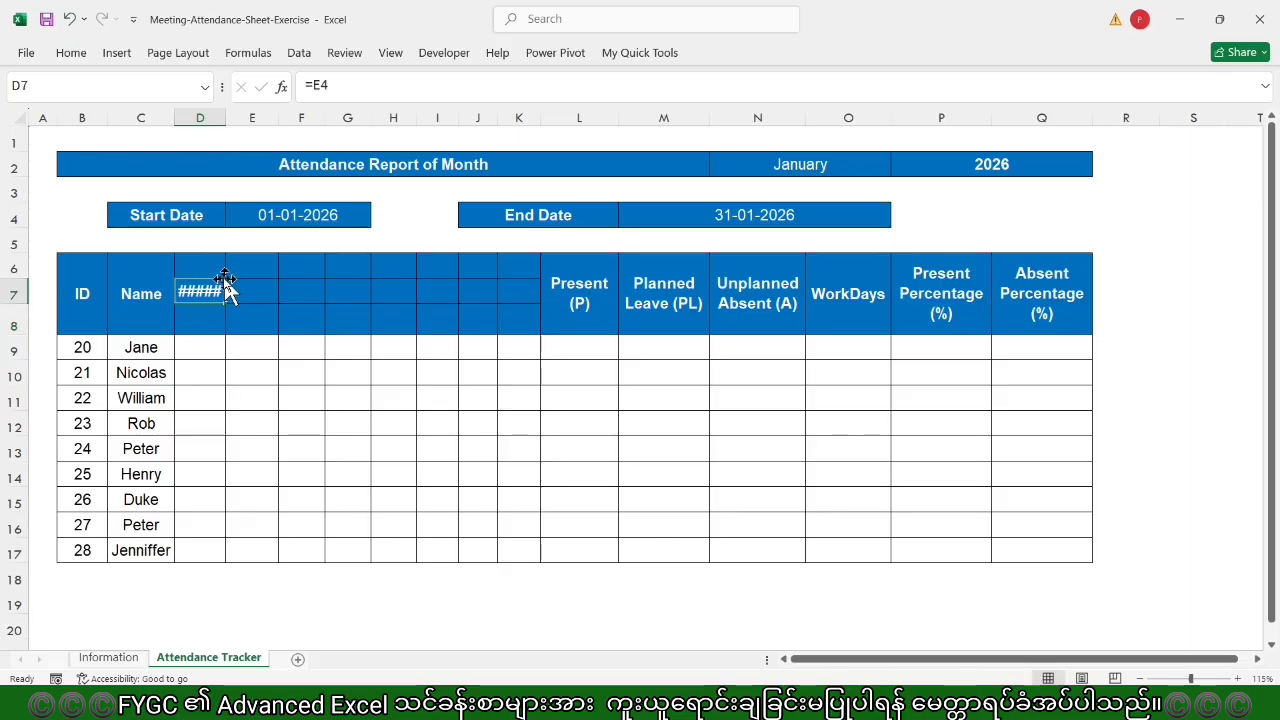
pyautogui.click(68, 54)
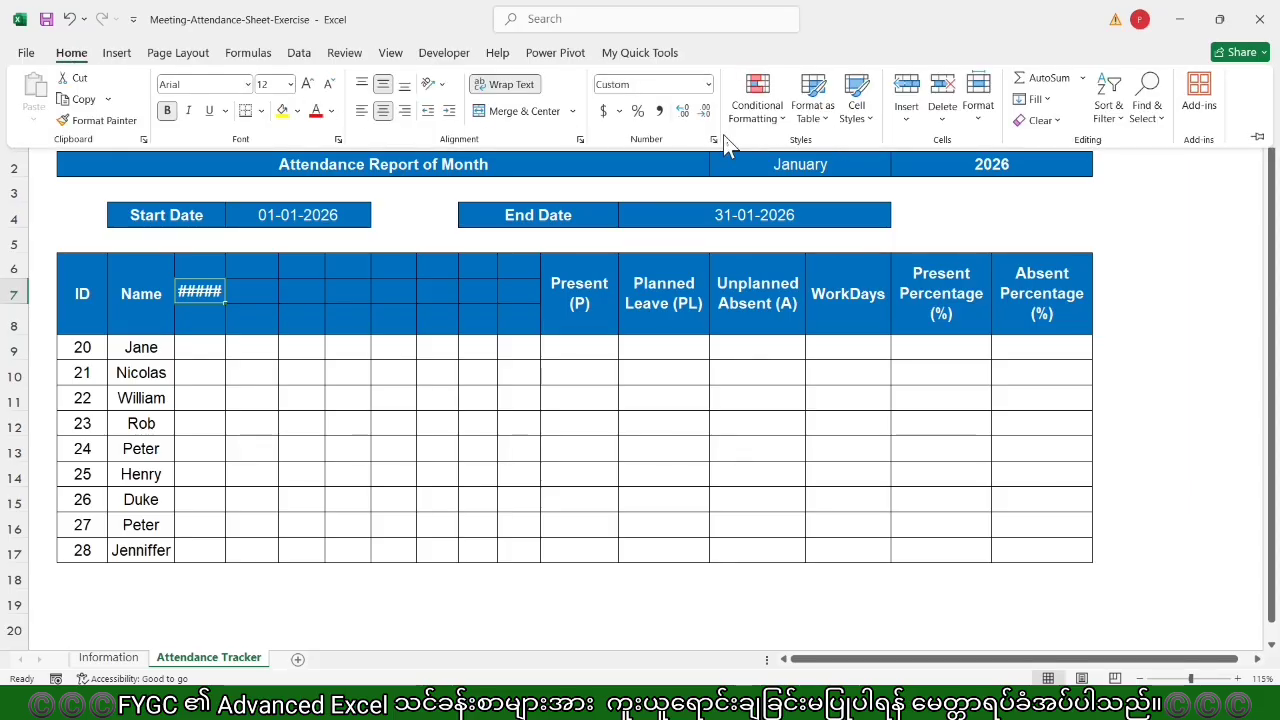
pyautogui.click(713, 140)
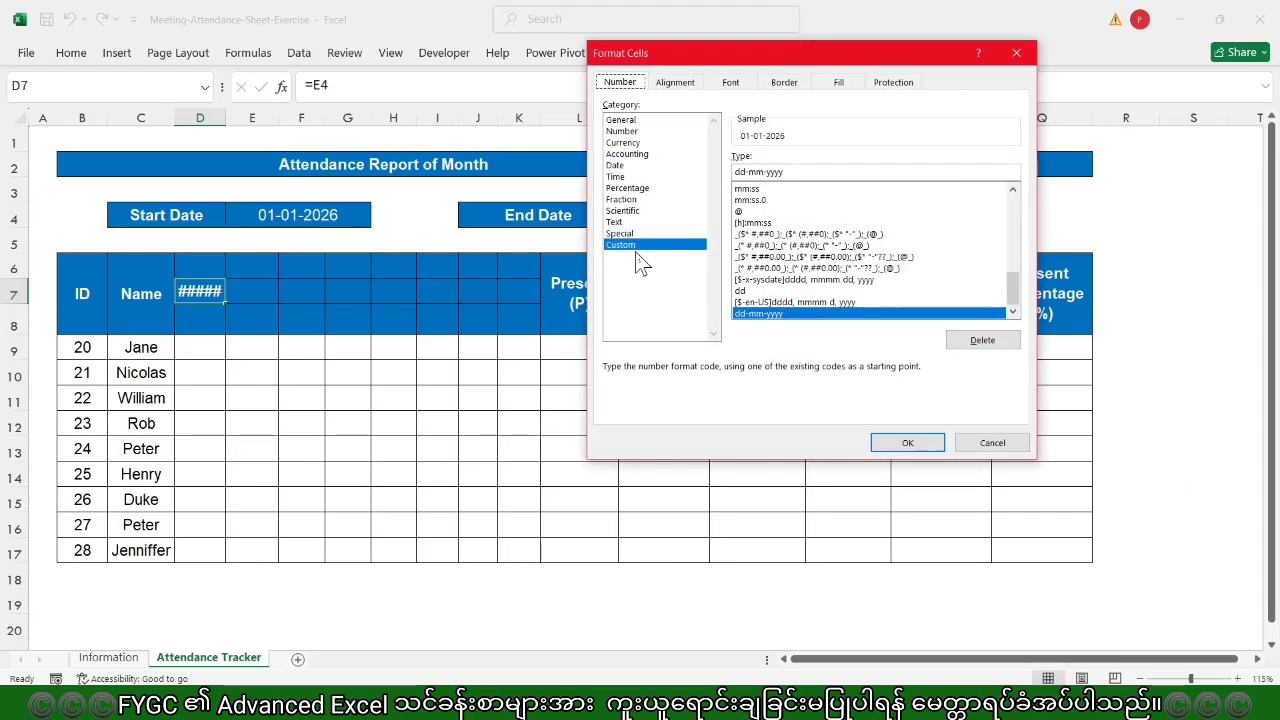
pyautogui.moveTo(797, 170); pyautogui.dragTo(718, 172)
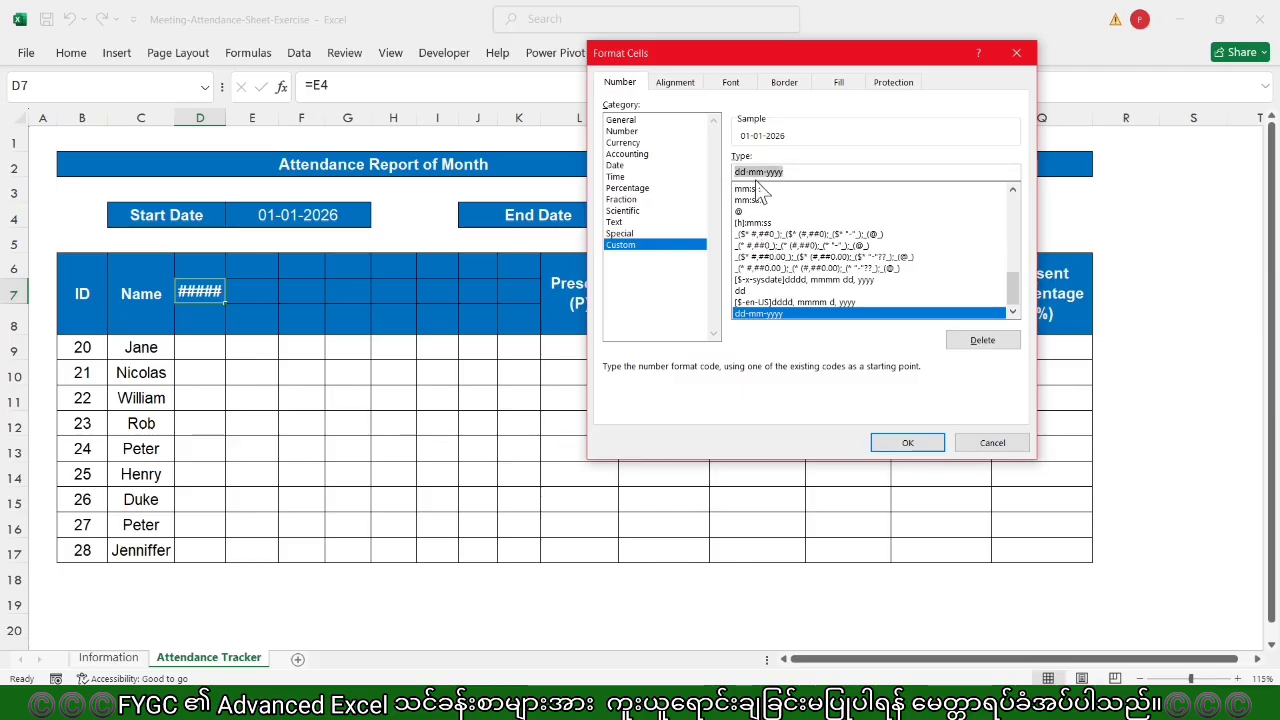
pyautogui.write('dd')
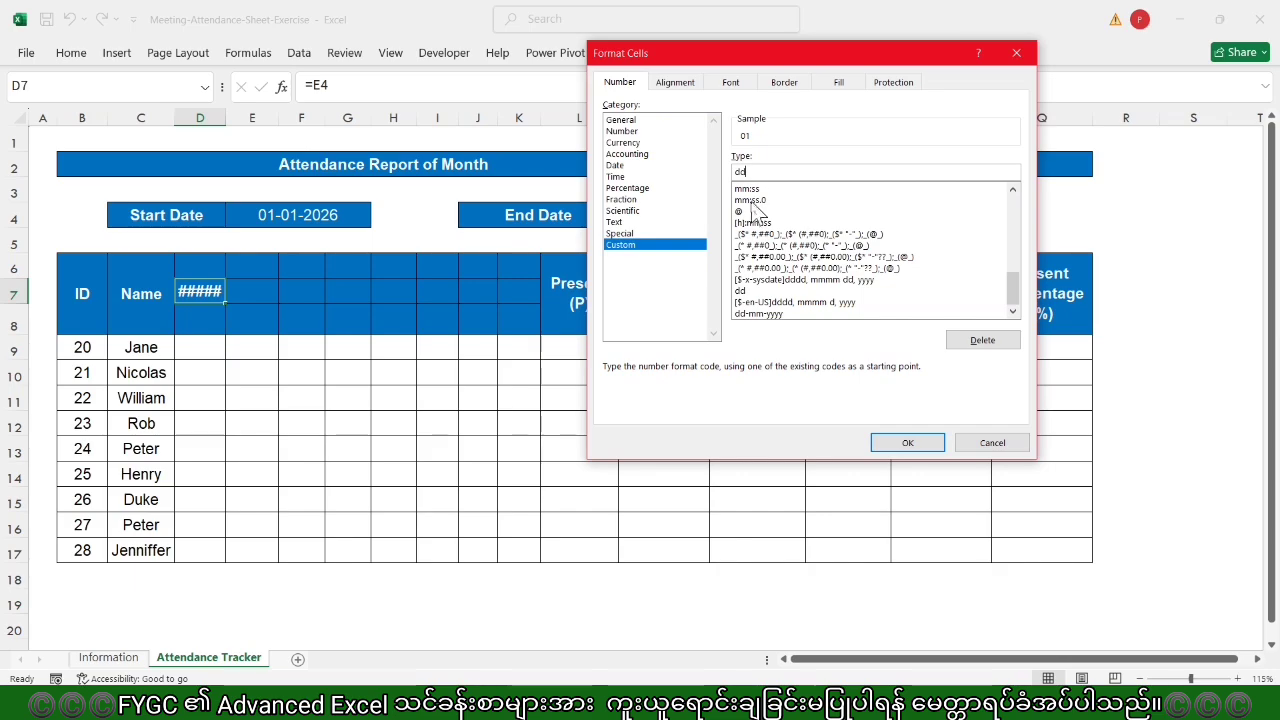
pyautogui.click(907, 444)
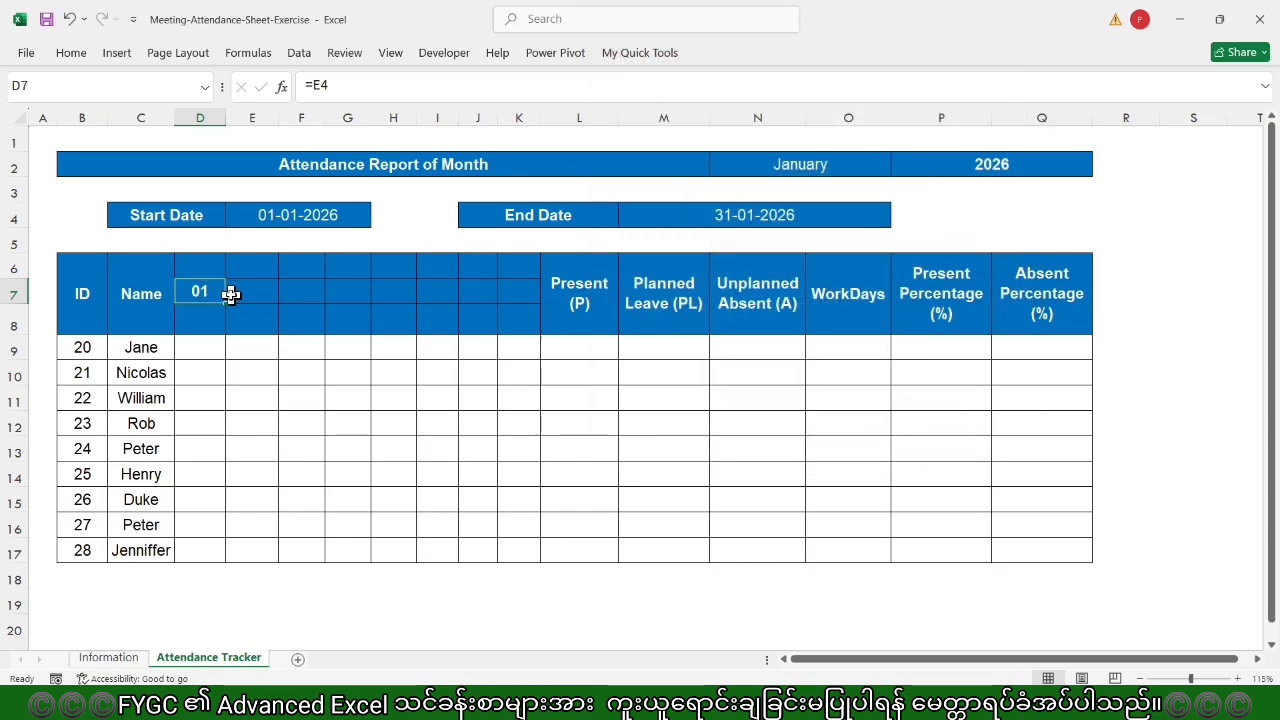
# Step: Apply the custom number format dd to the remaining day header cells E7:K7
pyautogui.moveTo(240, 292); pyautogui.dragTo(510, 284)
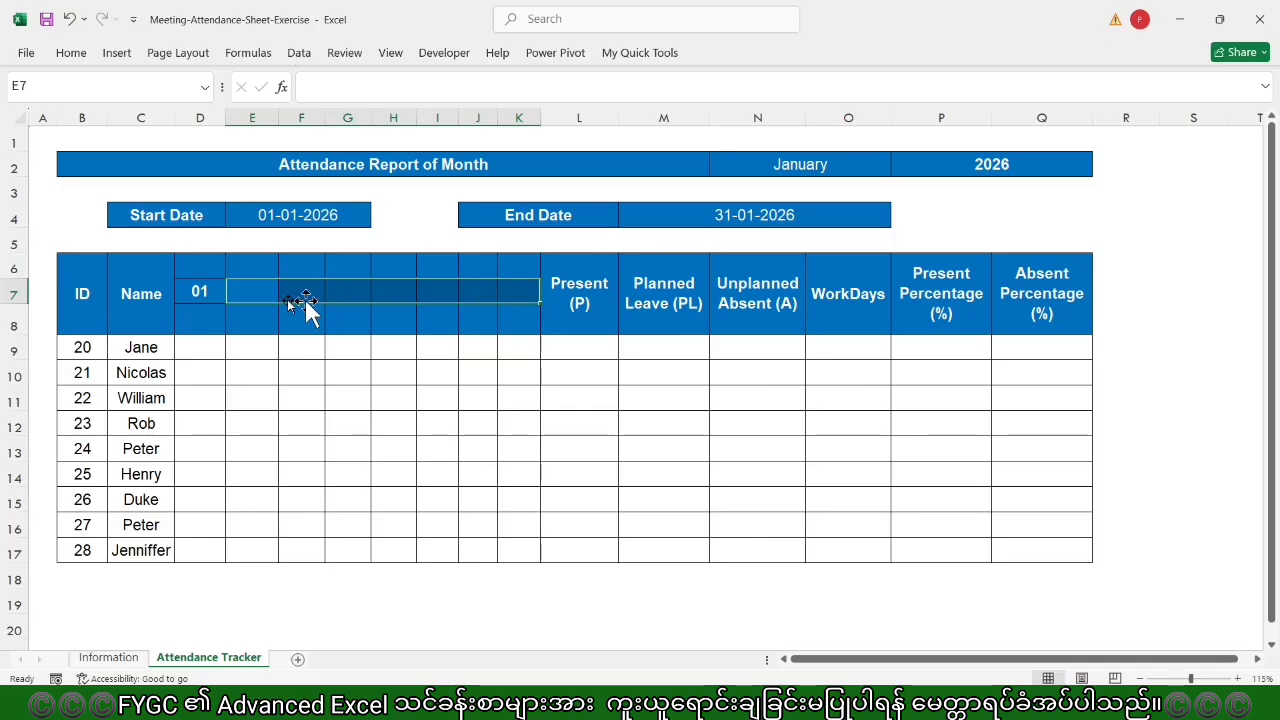
pyautogui.click(70, 51)
pyautogui.hotkey('ctrl', '1')
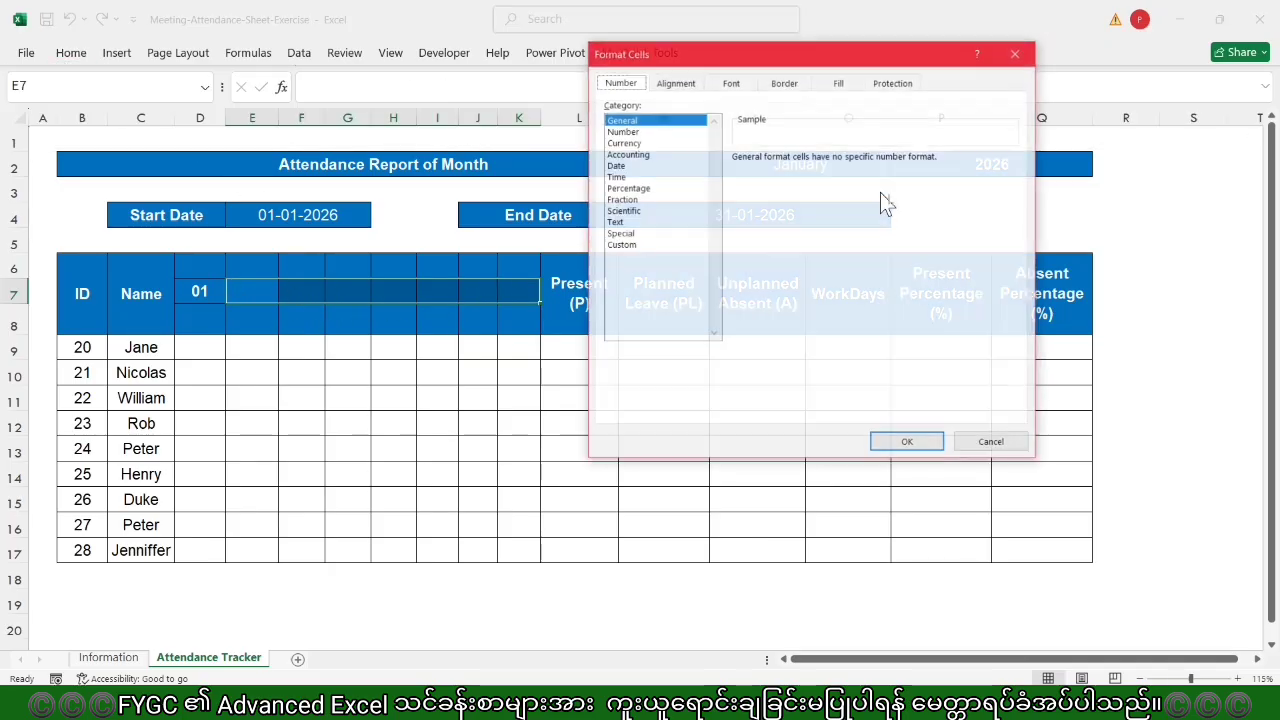
pyautogui.click(625, 246)
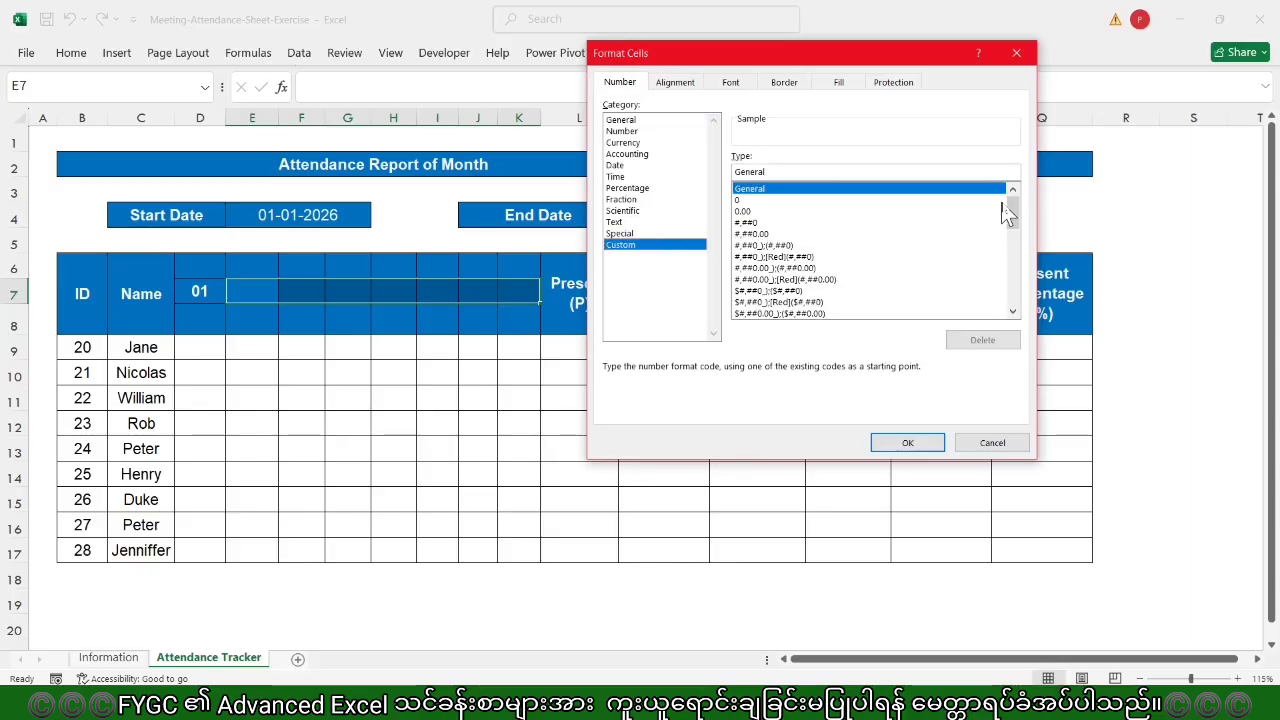
pyautogui.moveTo(1010, 205); pyautogui.dragTo(1020, 288)
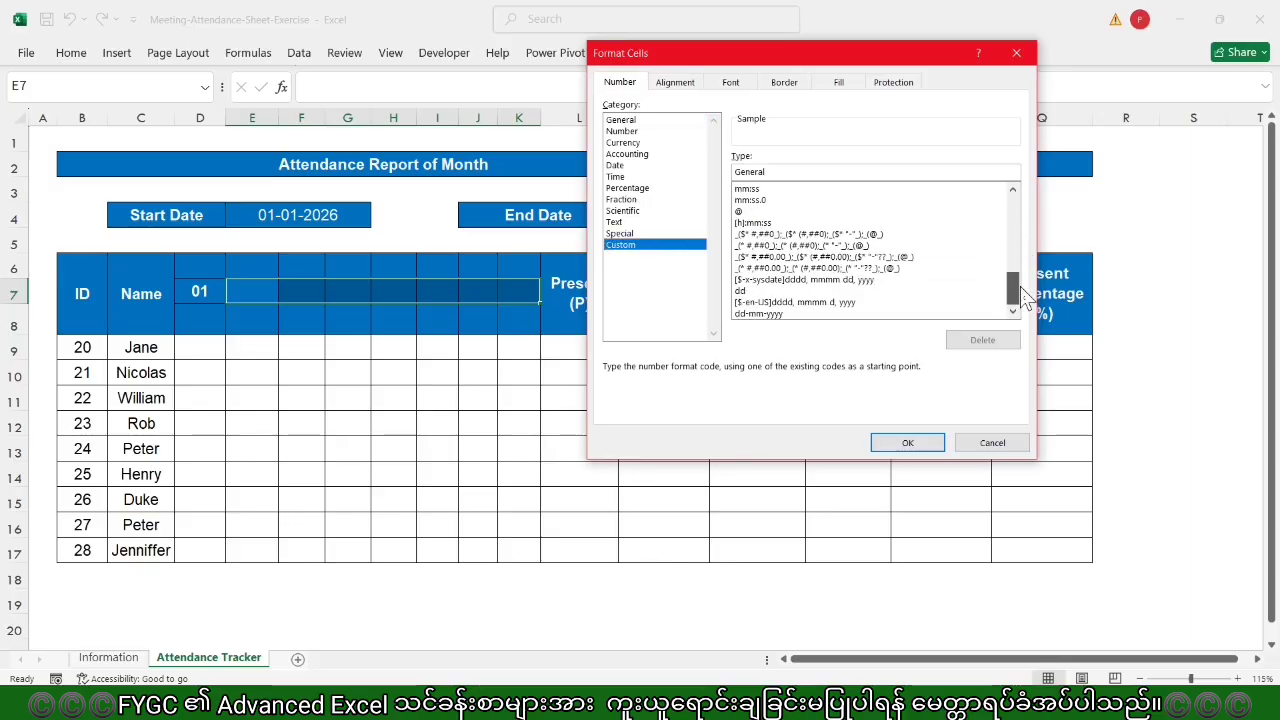
pyautogui.click(750, 291)
pyautogui.click(906, 443)
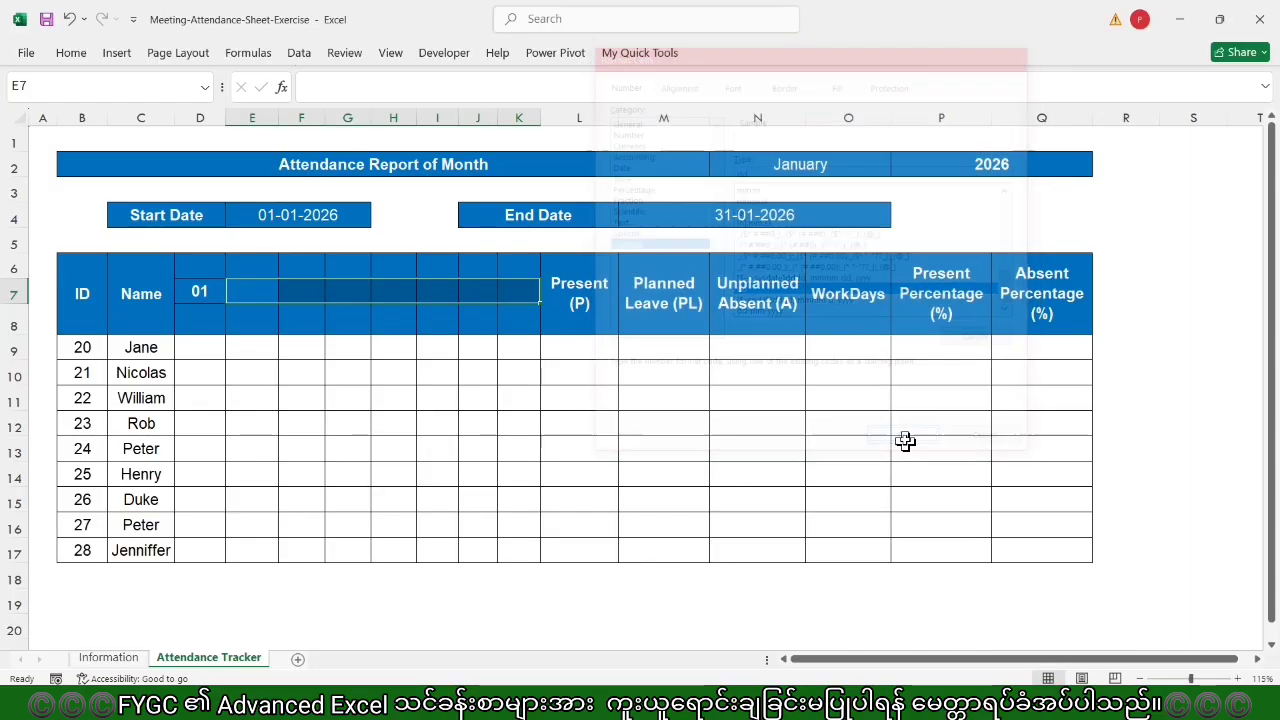
pyautogui.click(263, 292)
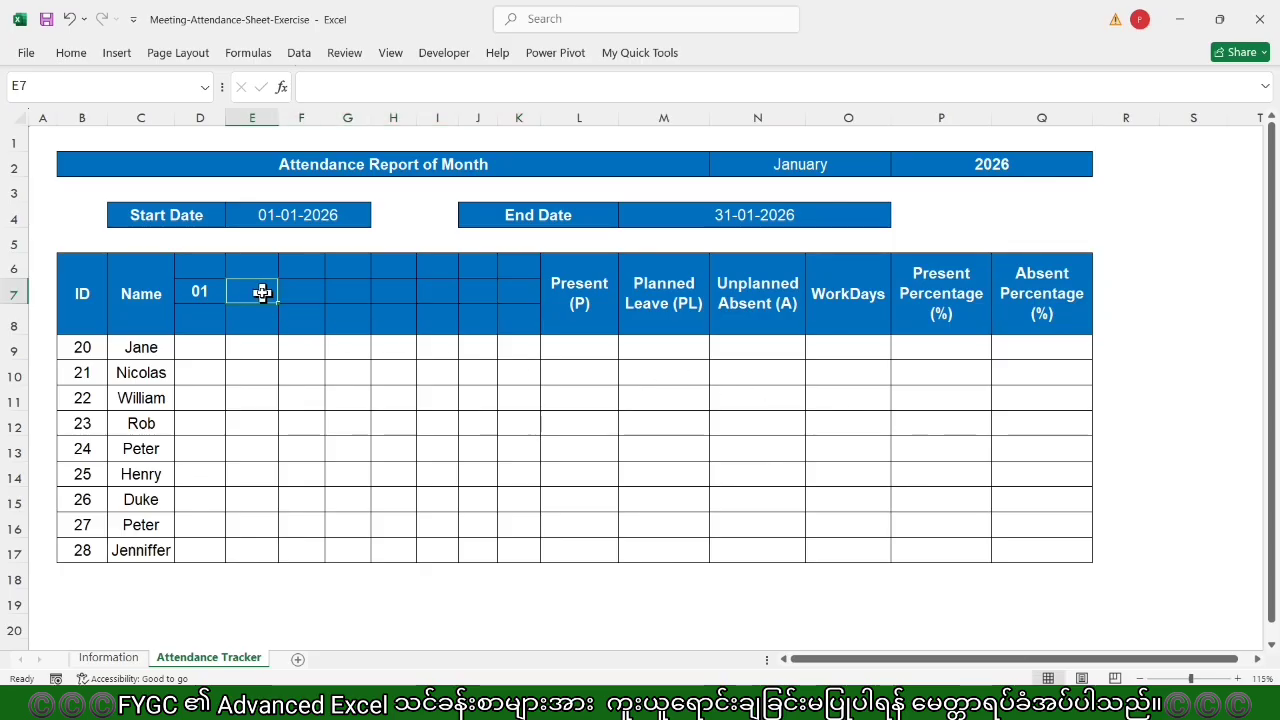
pyautogui.click(214, 292)
pyautogui.click(259, 294)
pyautogui.click(283, 291)
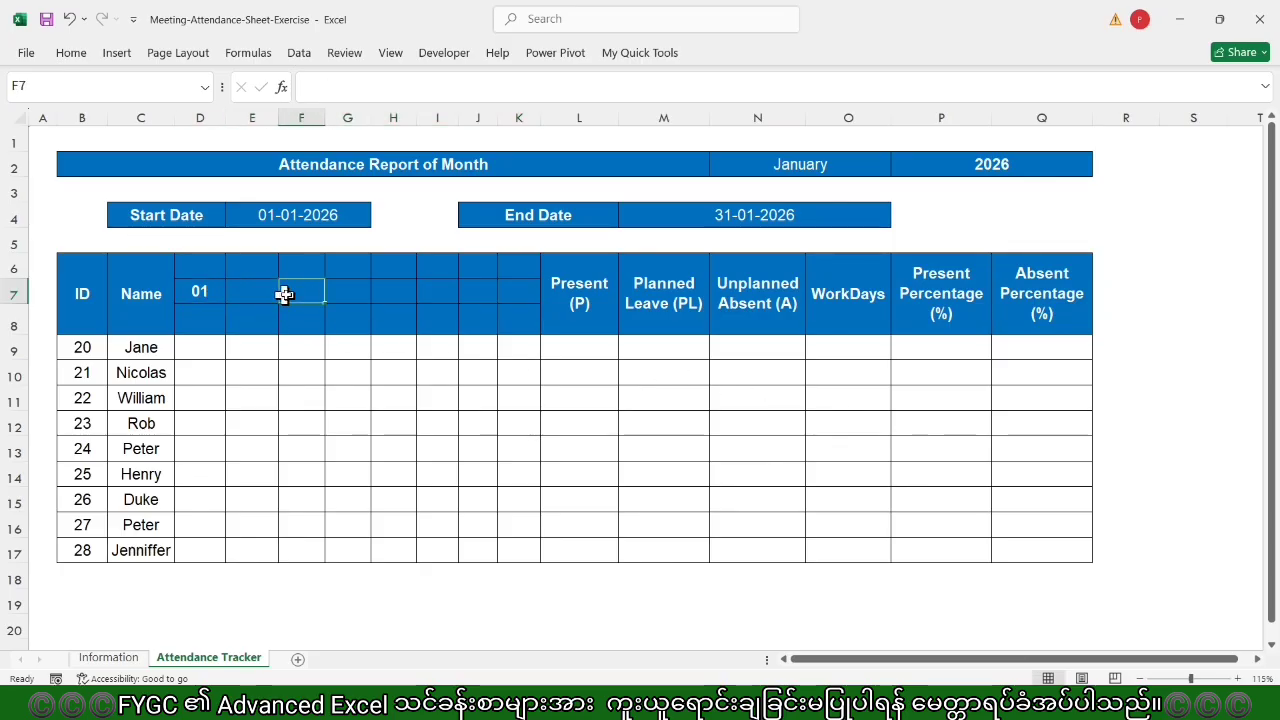
pyautogui.click(354, 291)
# Step: Enter the formula =IF(D7<$M$4,D7+1,"") in E7 to generate the next day up to the End Date
pyautogui.click(250, 294)
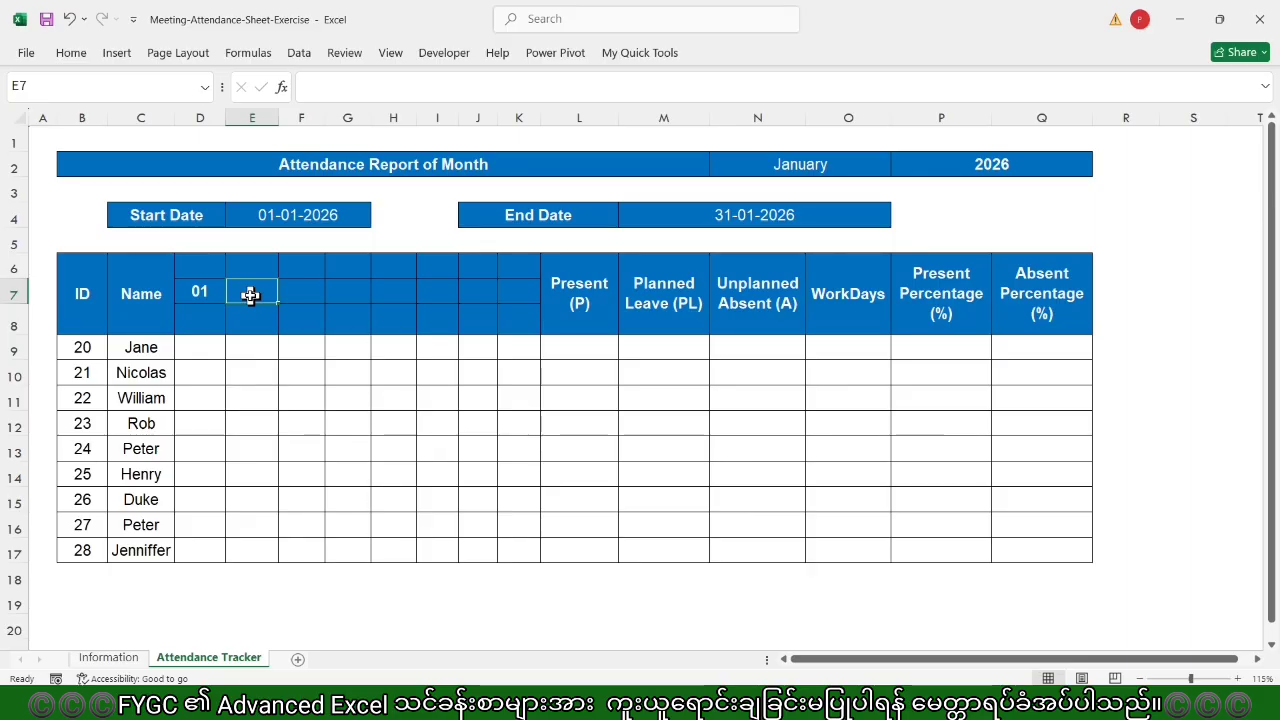
pyautogui.write('=')
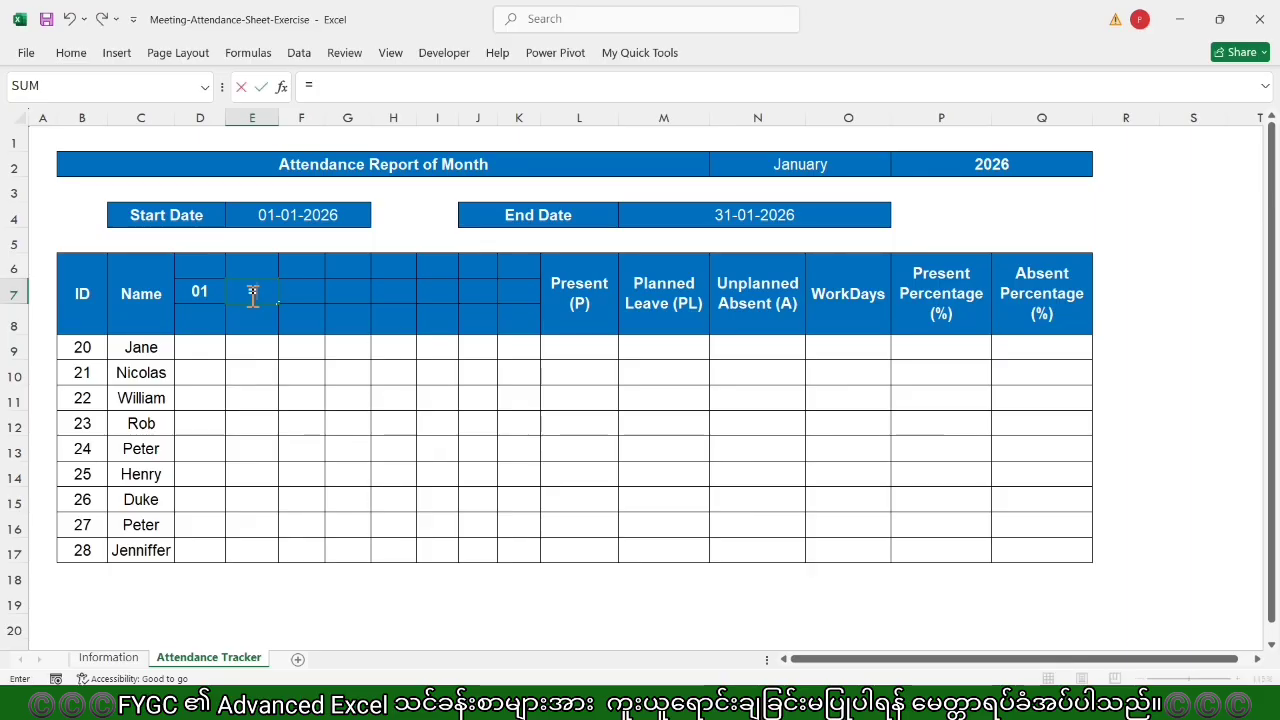
pyautogui.write('i')
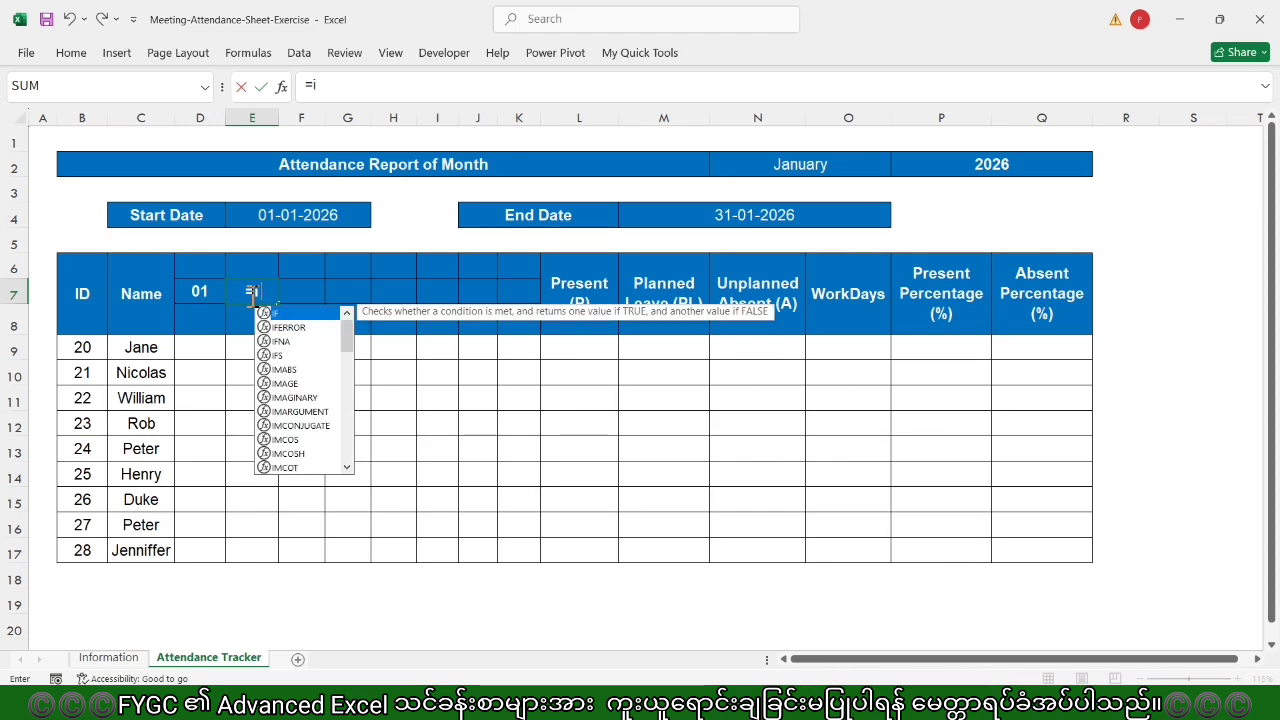
pyautogui.write('f(')
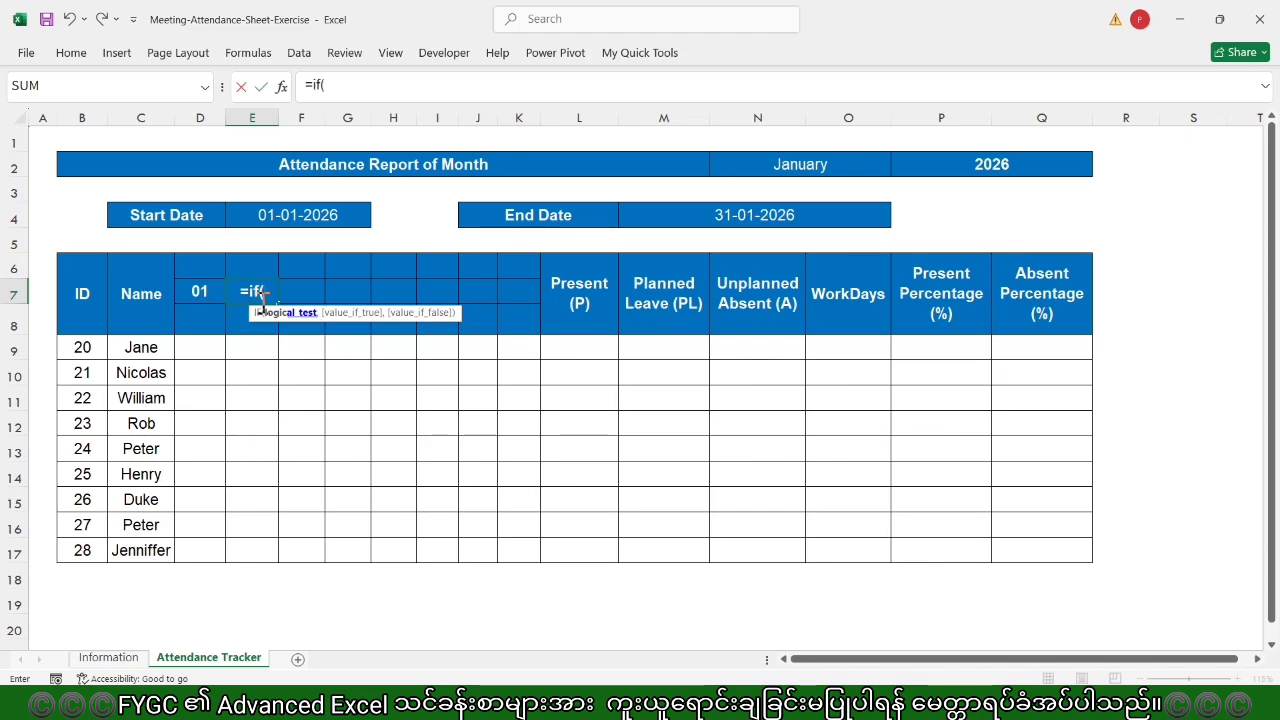
pyautogui.click(192, 289)
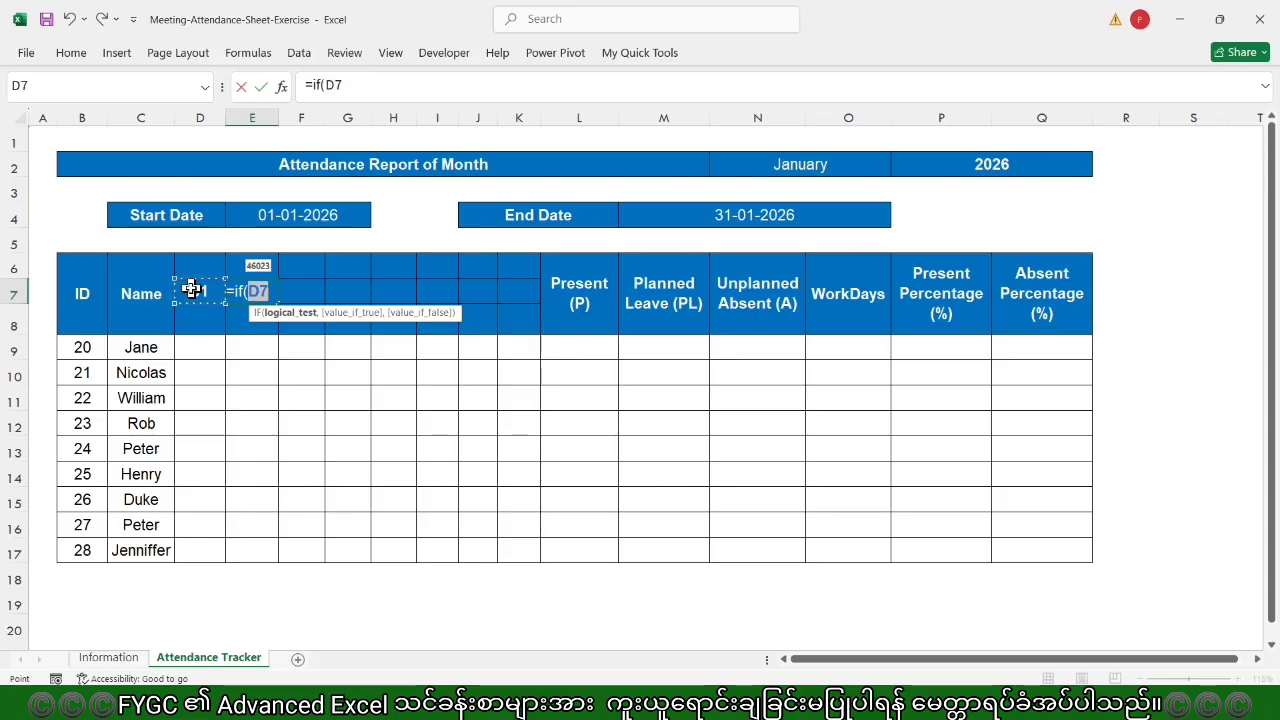
pyautogui.press('BackSpace')
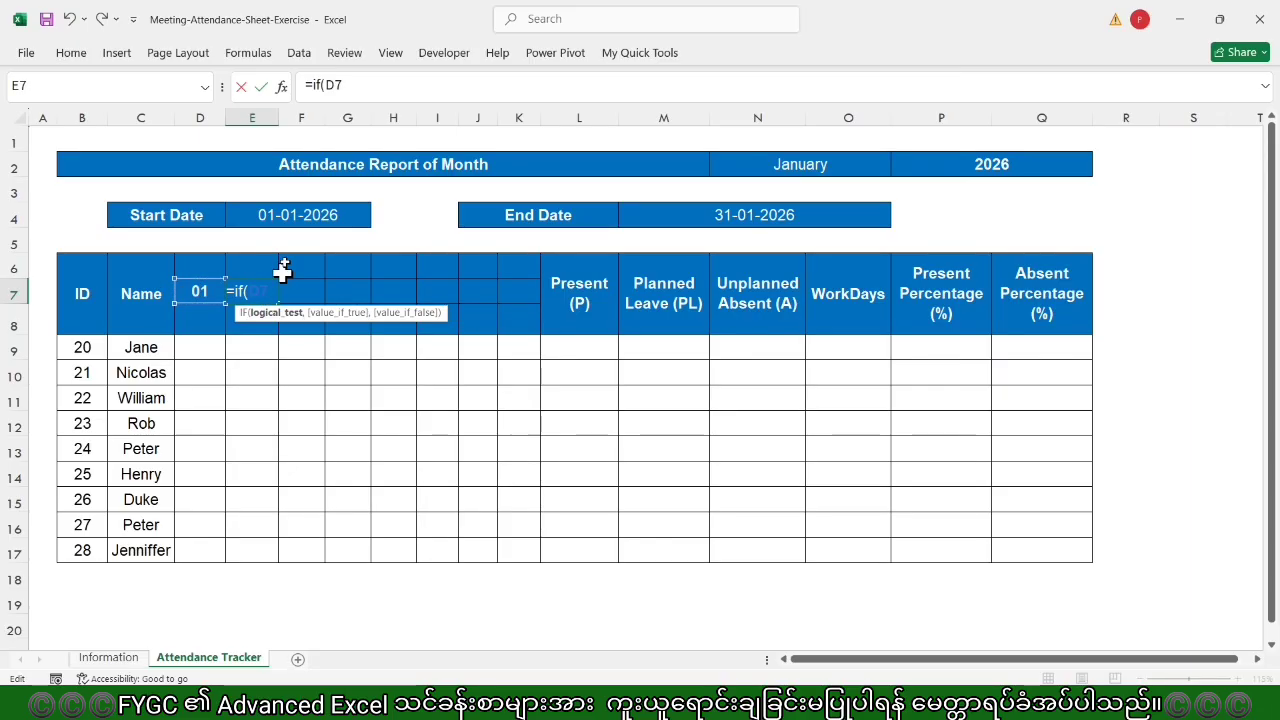
pyautogui.click(350, 85)
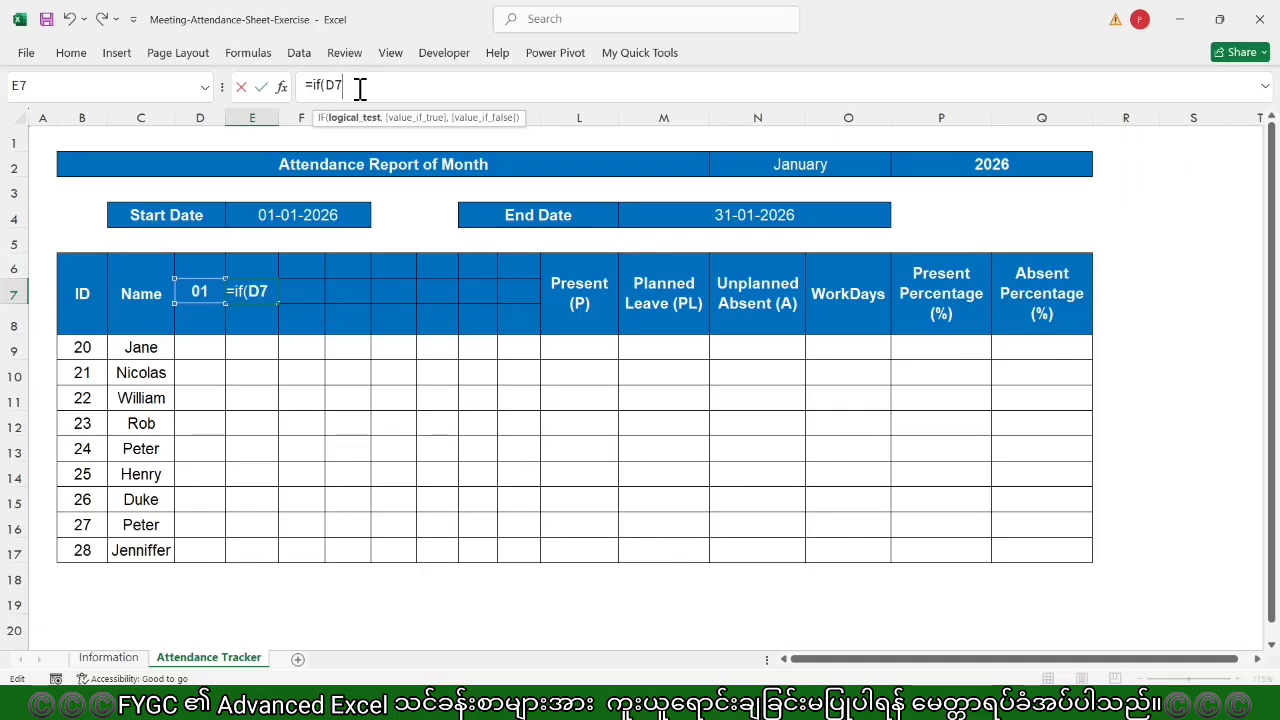
pyautogui.write('<')
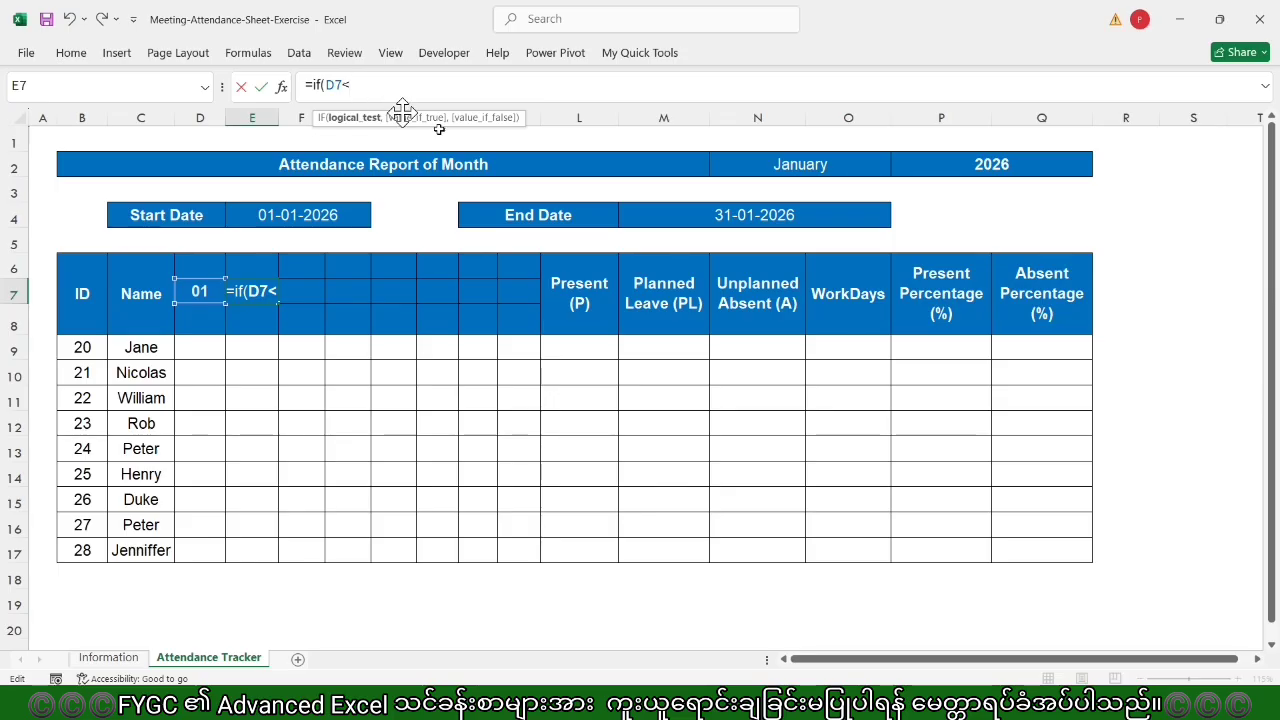
pyautogui.click(724, 210)
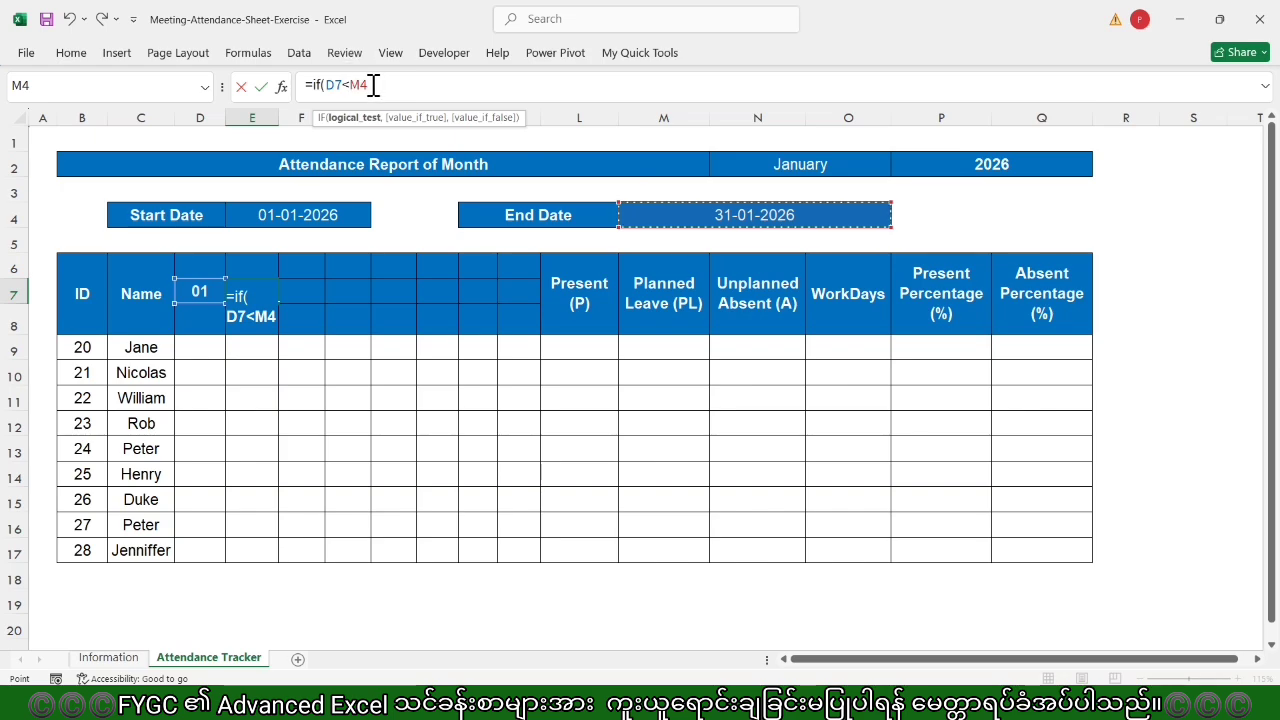
pyautogui.press('F2')
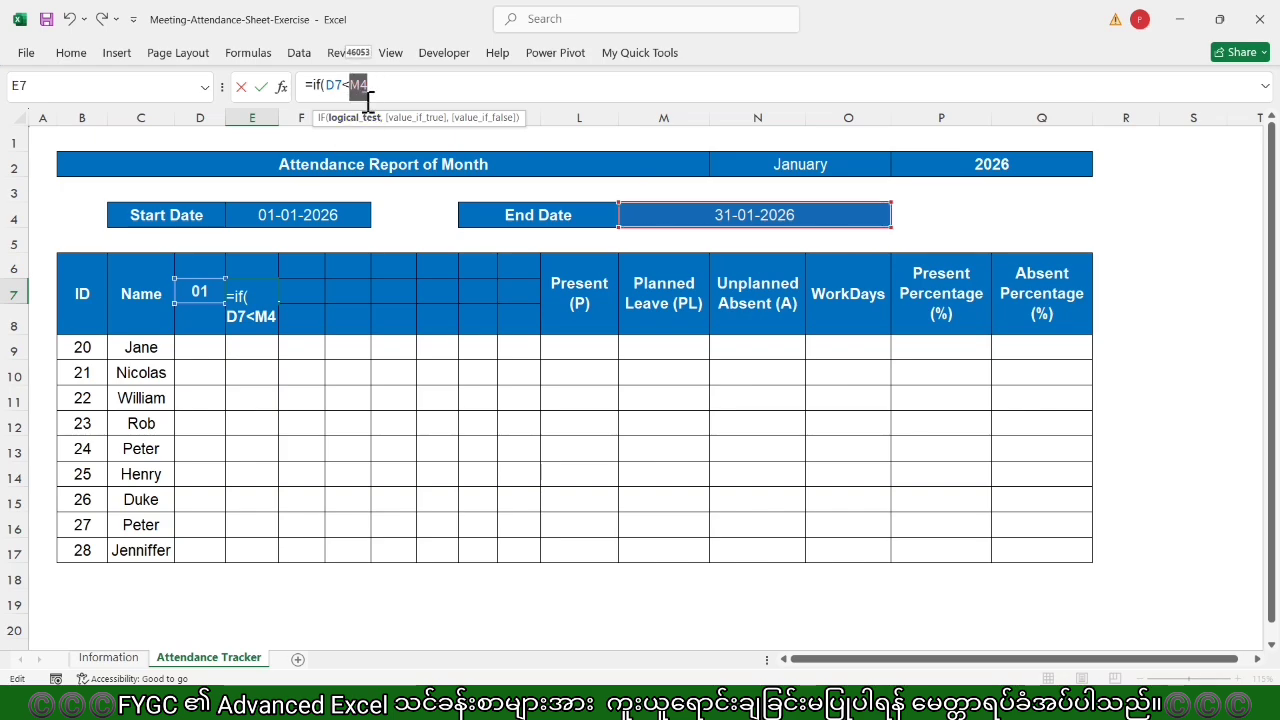
pyautogui.press('F4')
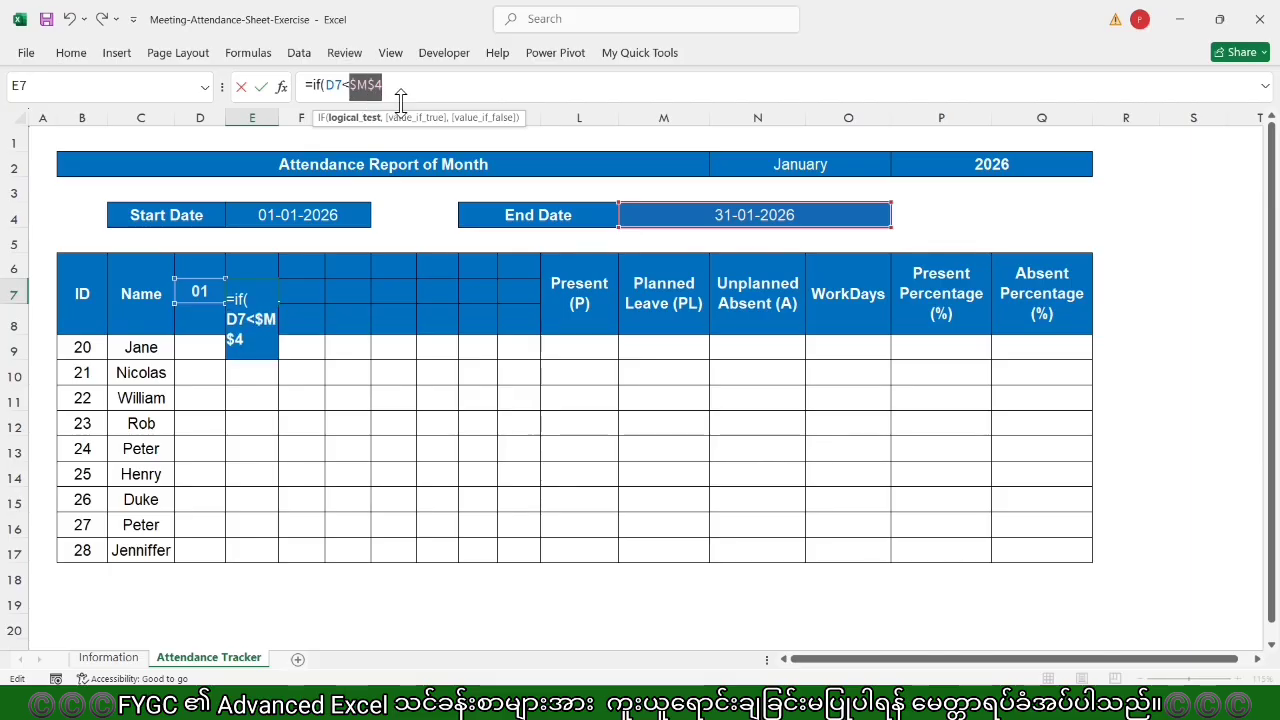
pyautogui.click(396, 88)
pyautogui.write(',')
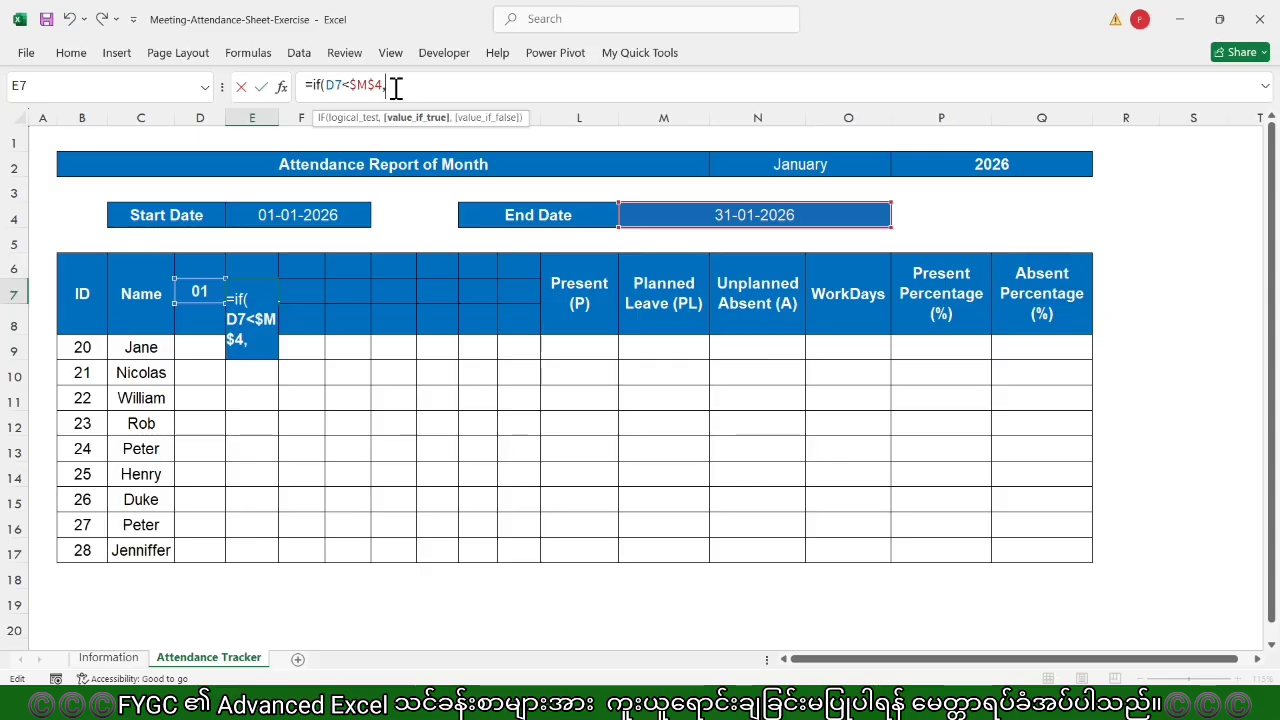
pyautogui.click(201, 292)
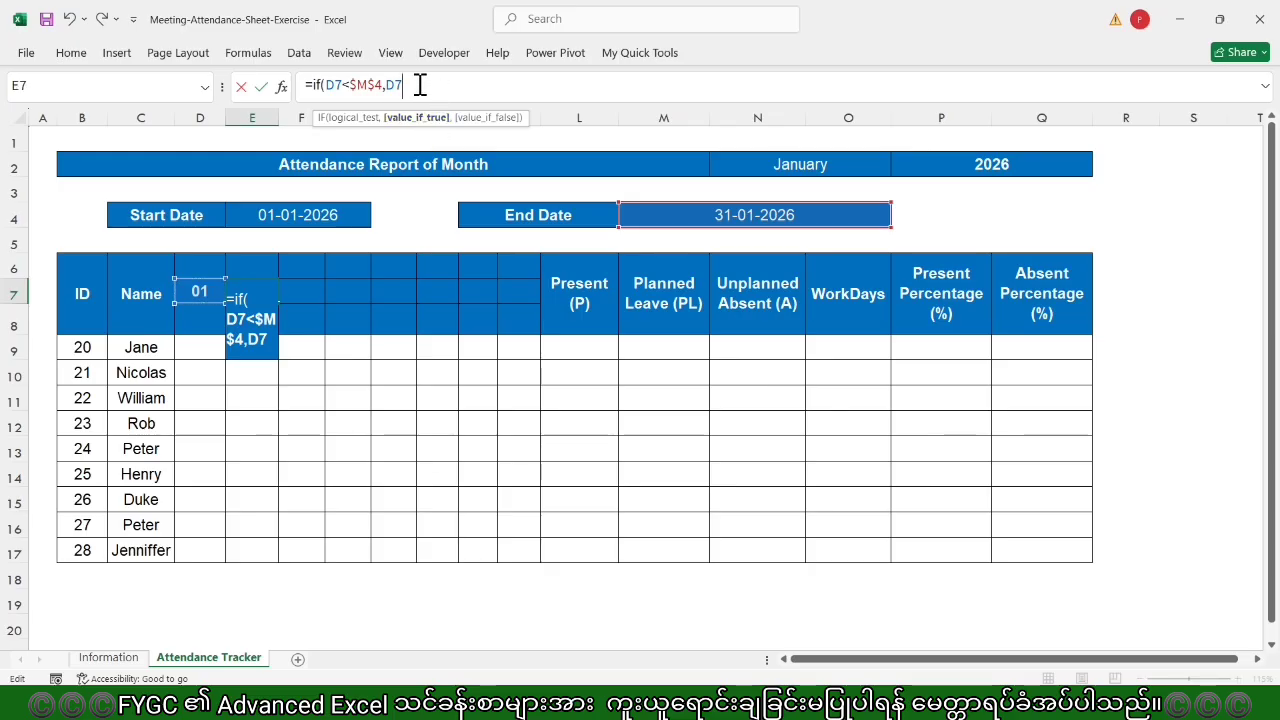
pyautogui.write('+1')
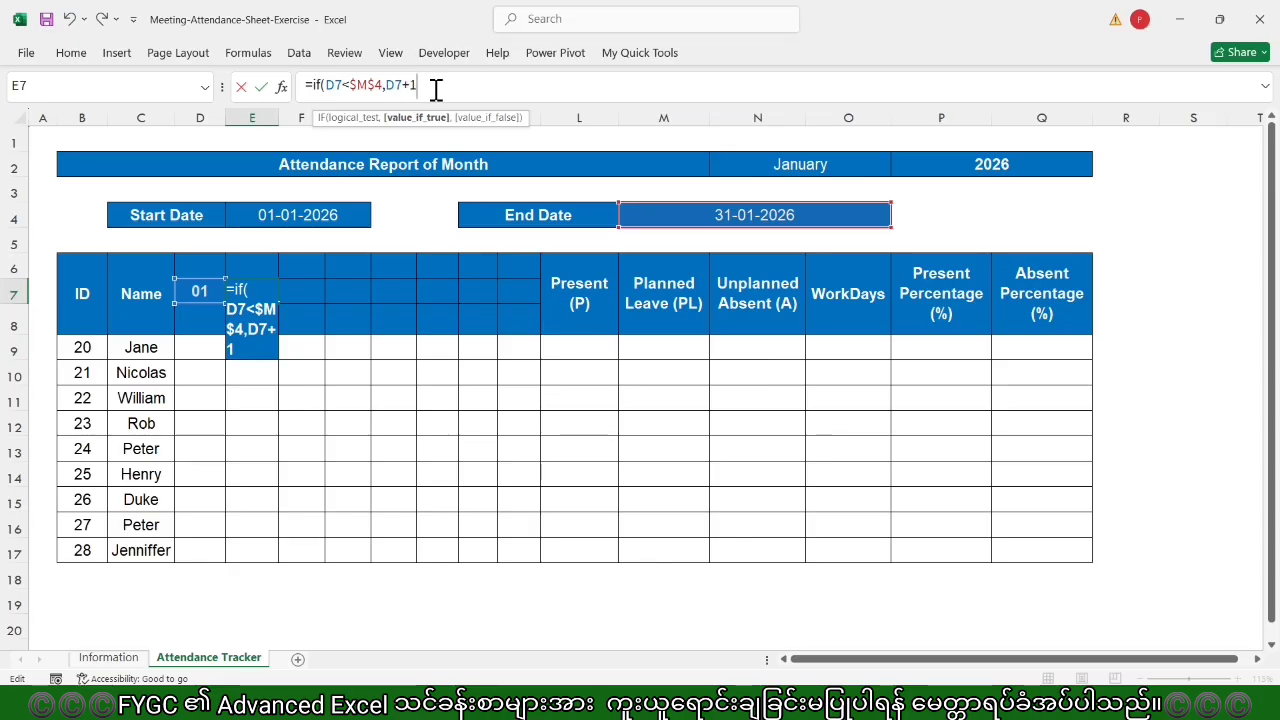
pyautogui.write(',')
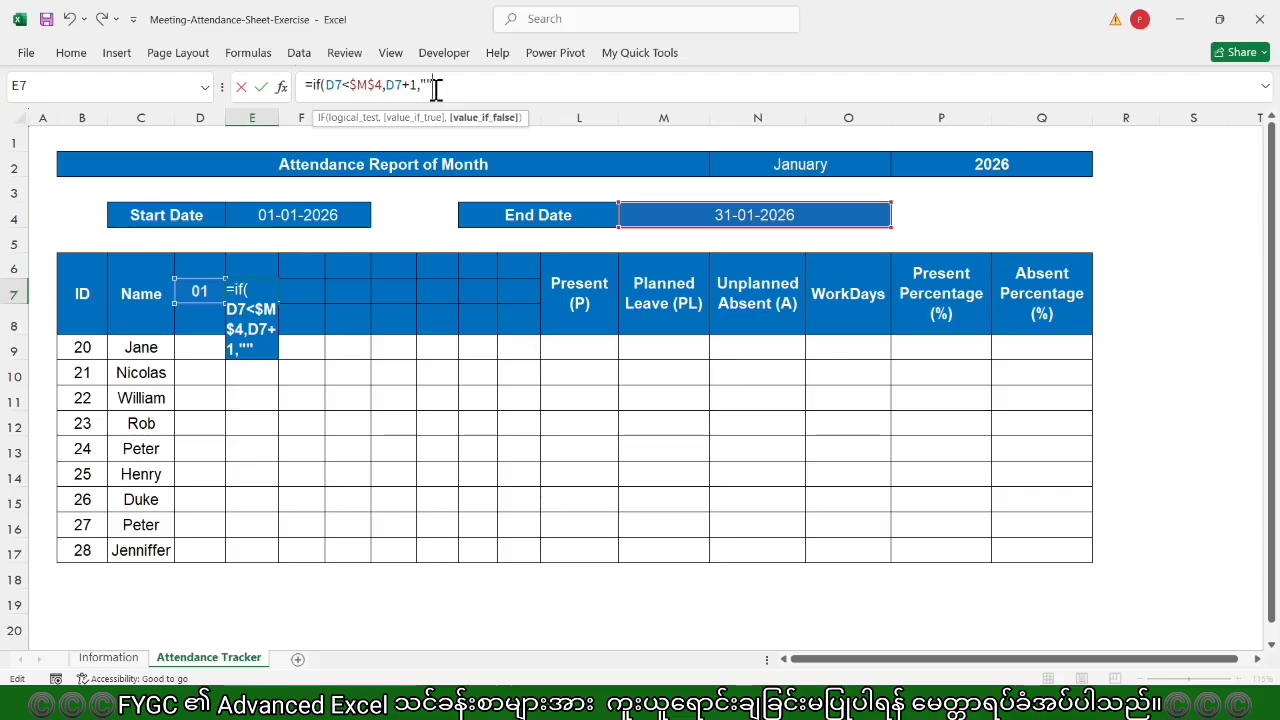
pyautogui.write('"")')
pyautogui.press('Return')
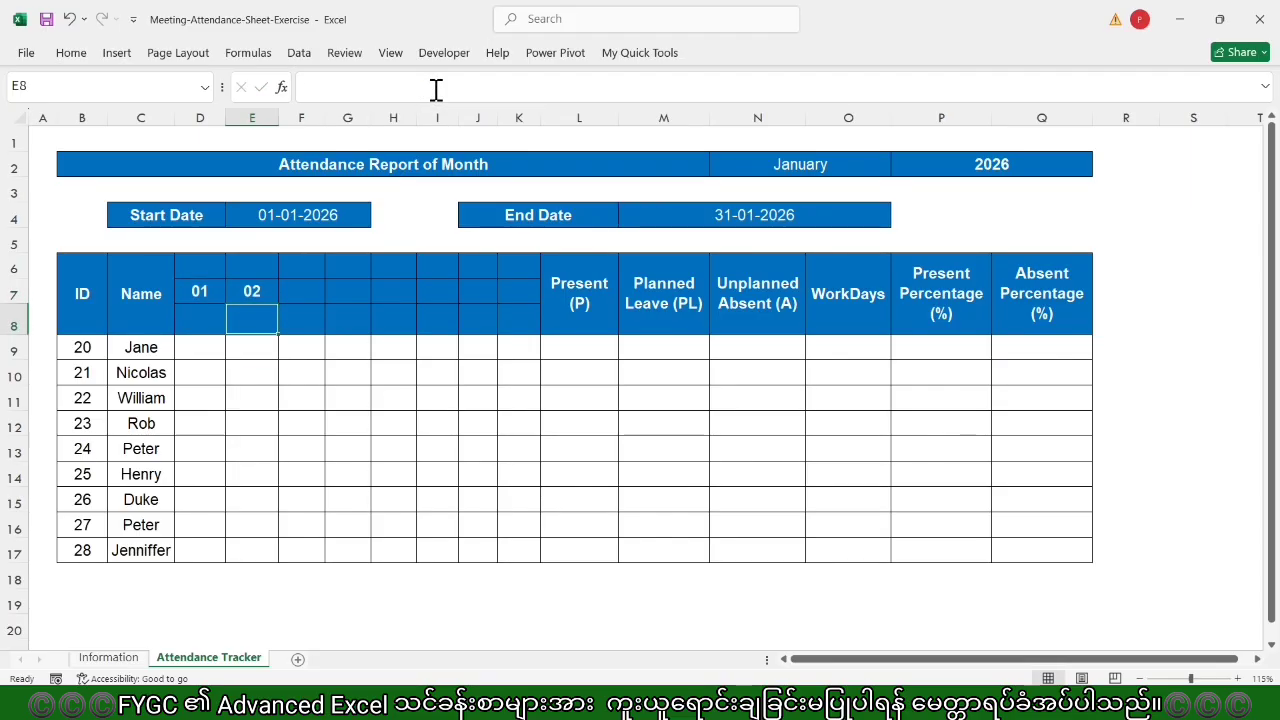
# Step: Fill the E7 day formula across to K7 and check the formulas in the day header cells
pyautogui.click(256, 293)
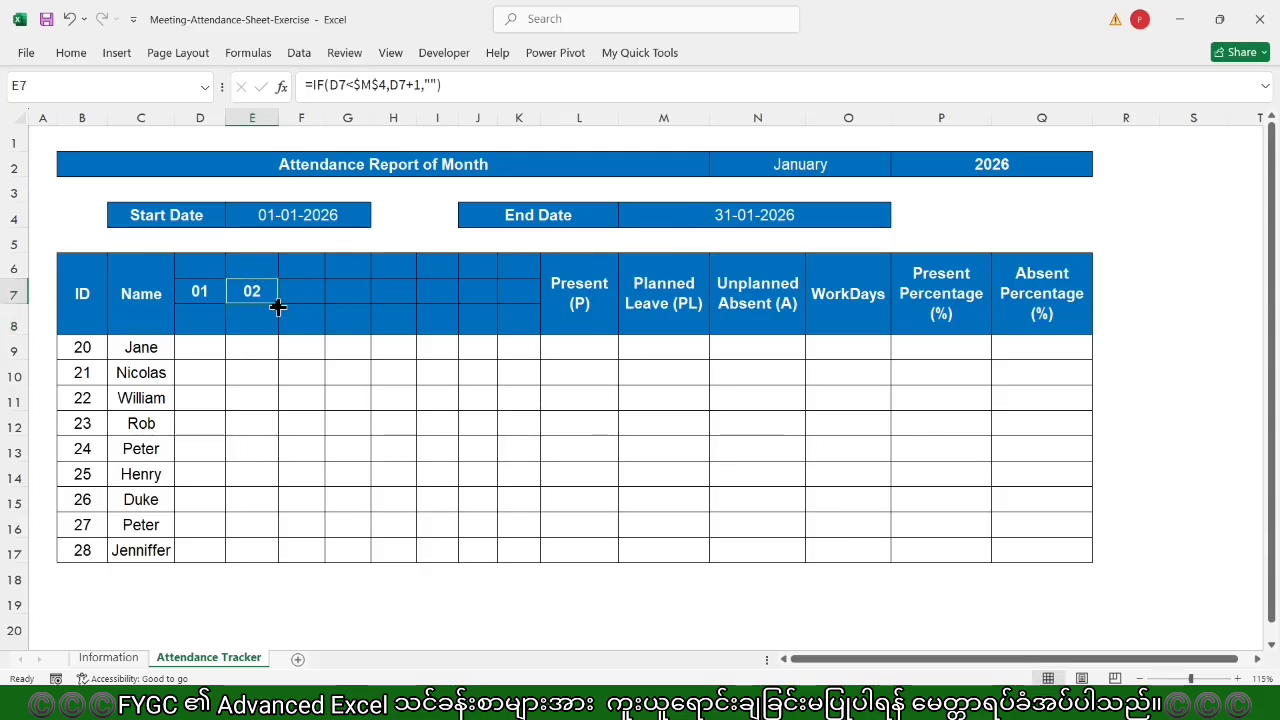
pyautogui.moveTo(281, 304); pyautogui.dragTo(509, 309)
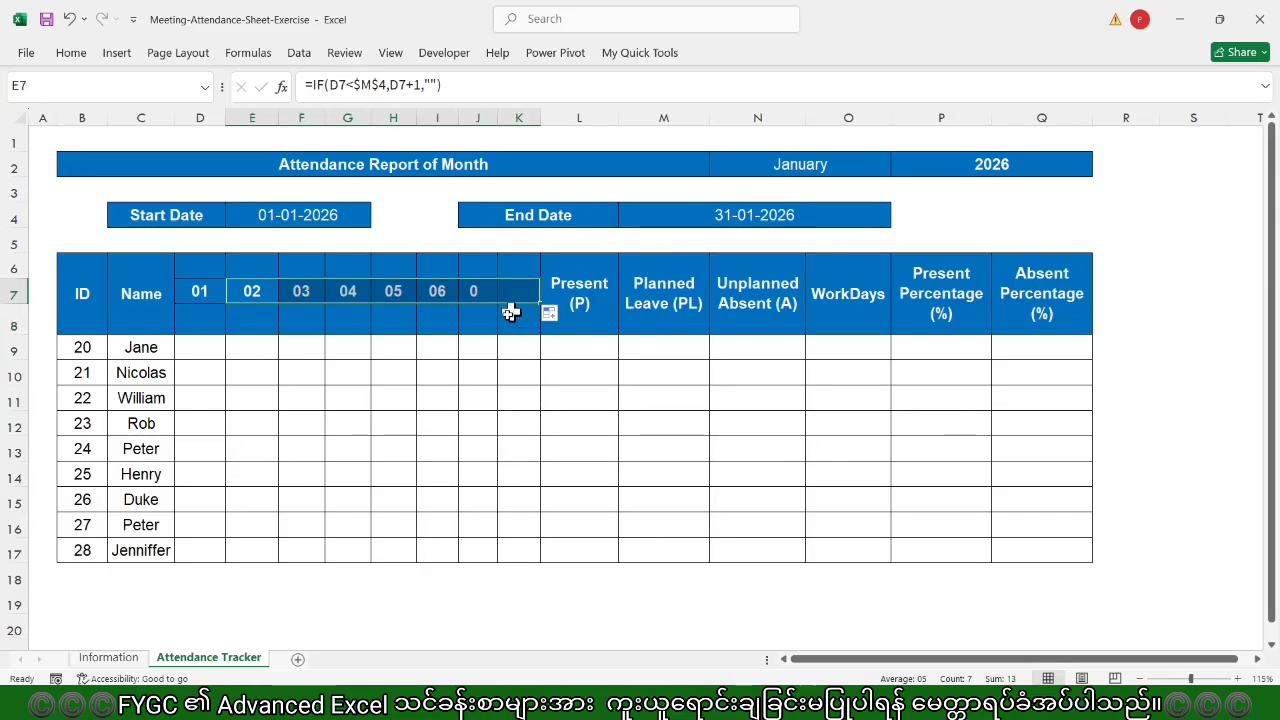
pyautogui.click(391, 294)
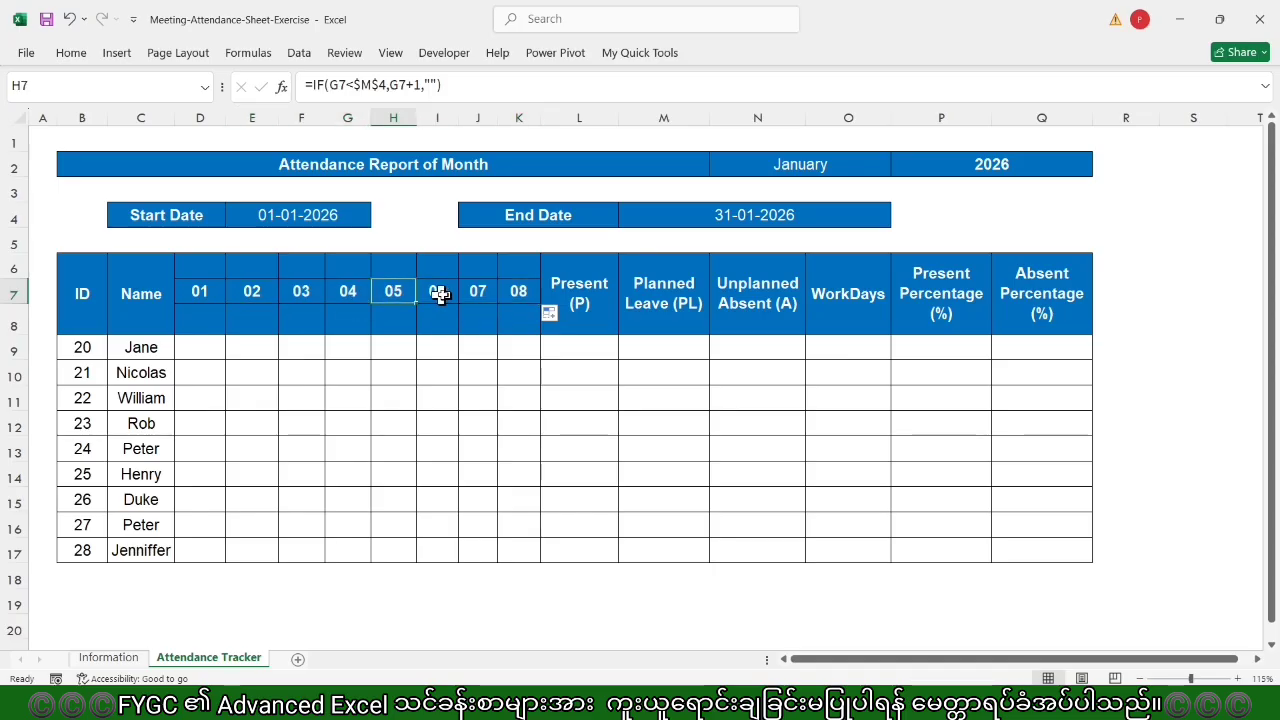
pyautogui.click(436, 290)
pyautogui.click(408, 295)
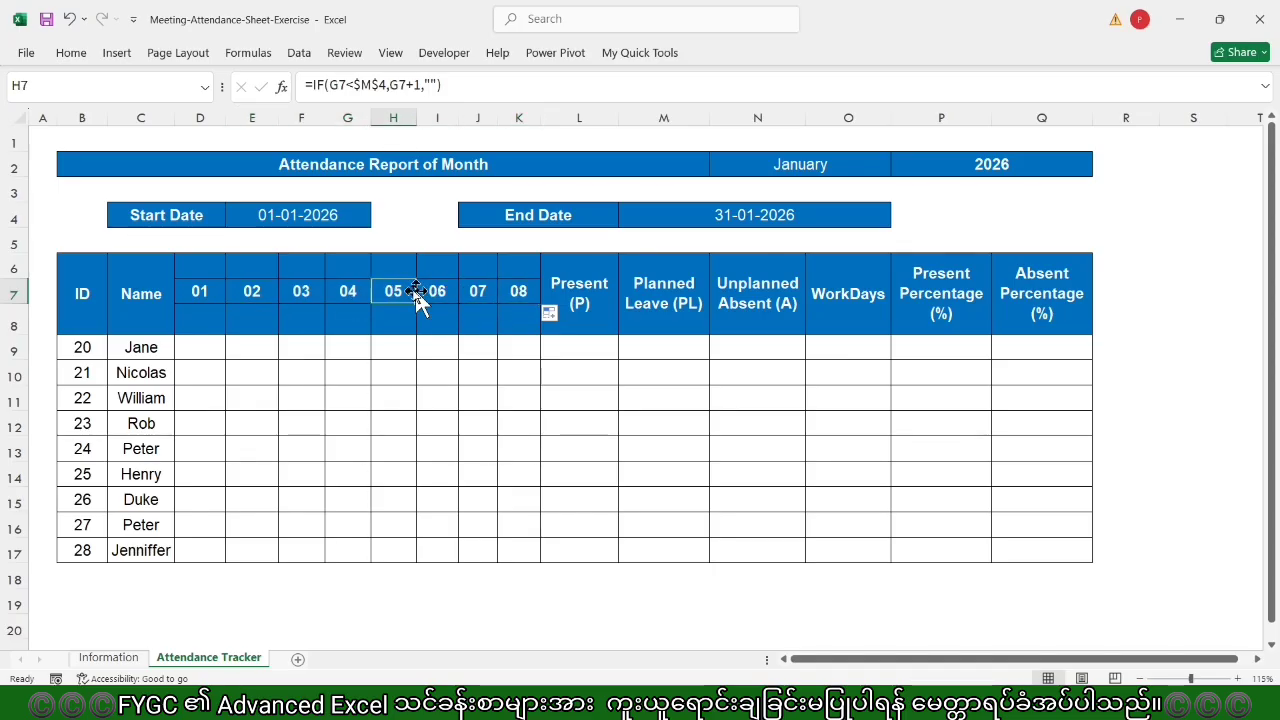
pyautogui.click(336, 292)
pyautogui.click(240, 292)
pyautogui.click(200, 291)
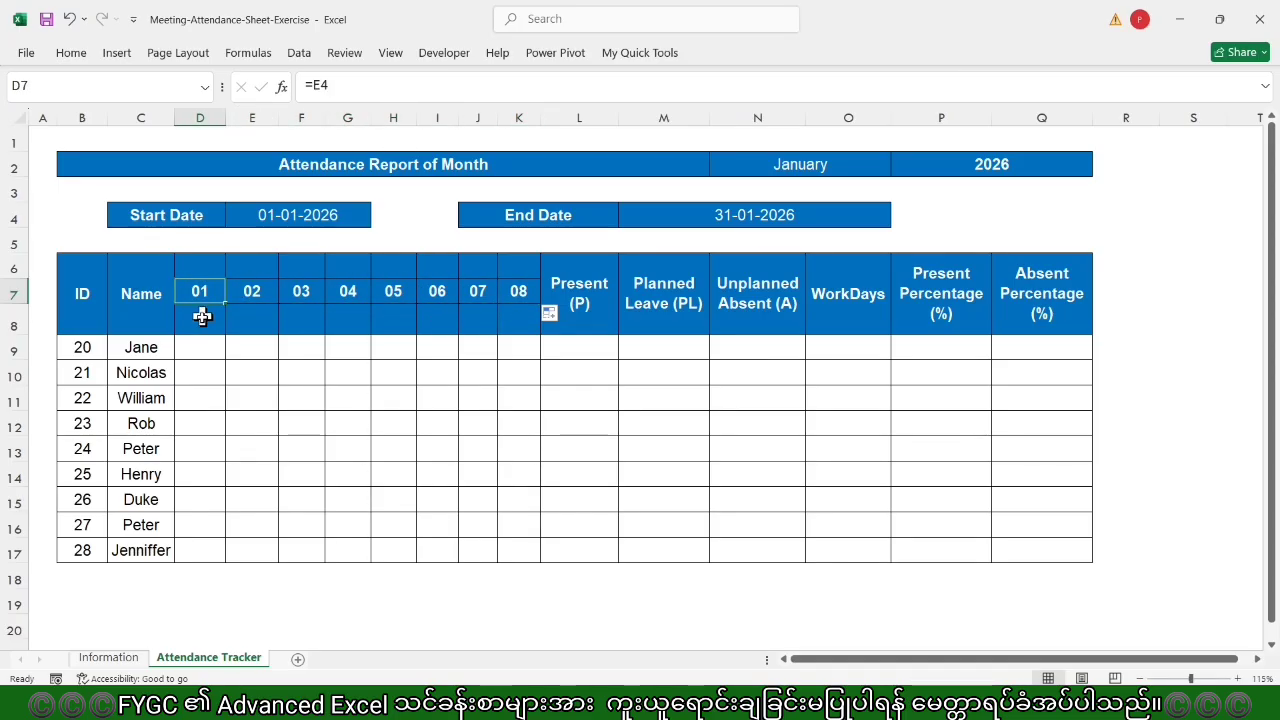
# Step: Enter the formula =TEXT(D7,"ddd") in D8 to show the abbreviated weekday name under the first day
pyautogui.click(204, 318)
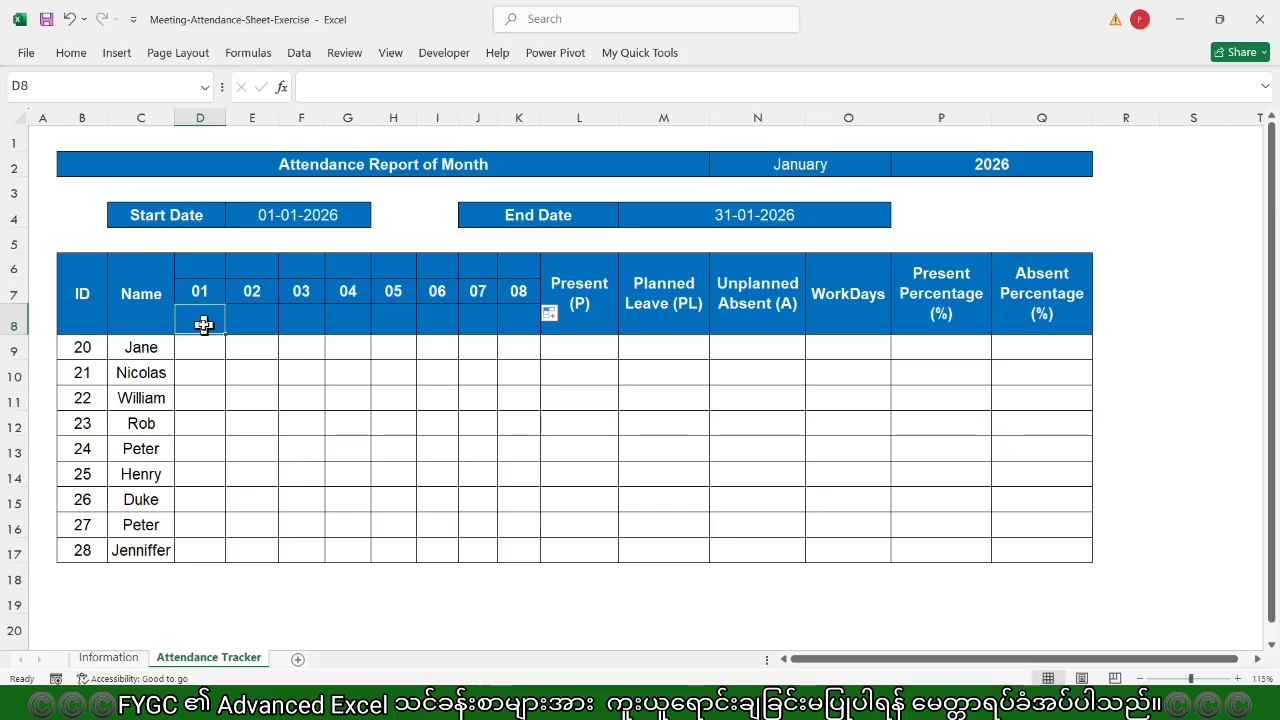
pyautogui.click(206, 291)
pyautogui.click(209, 322)
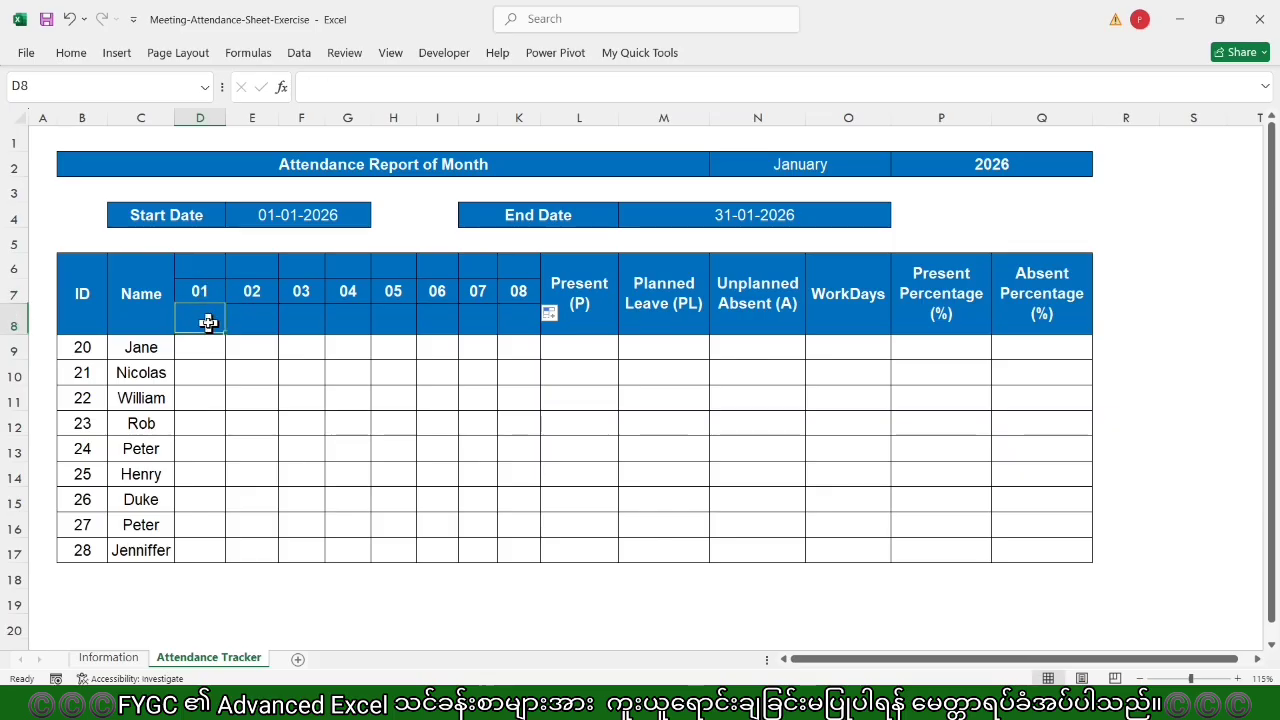
pyautogui.click(207, 292)
pyautogui.click(209, 316)
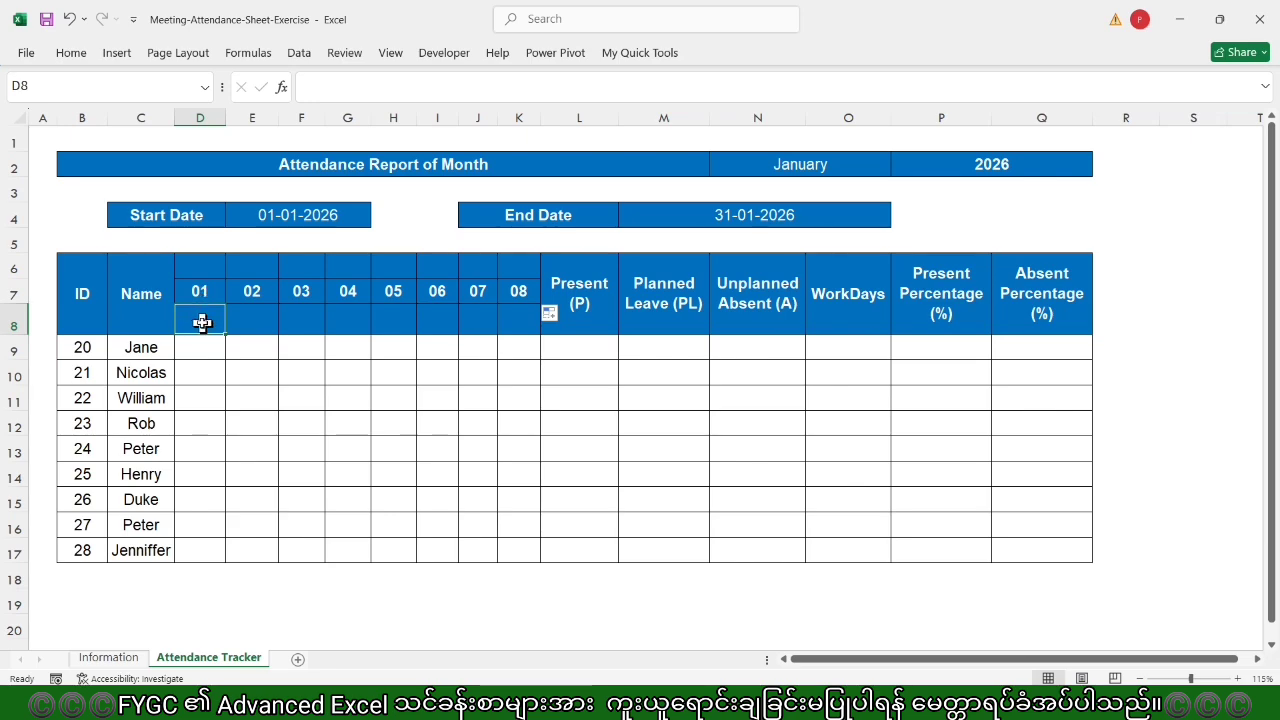
pyautogui.write('=t')
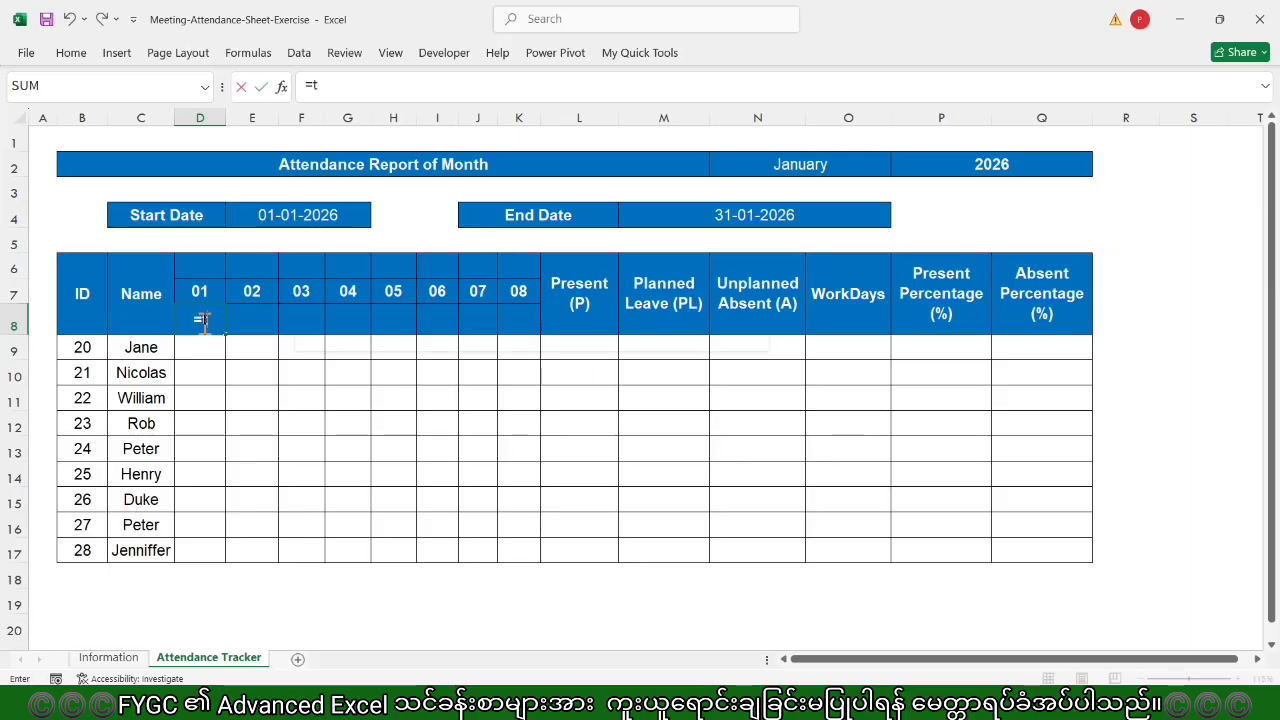
pyautogui.write('ext(')
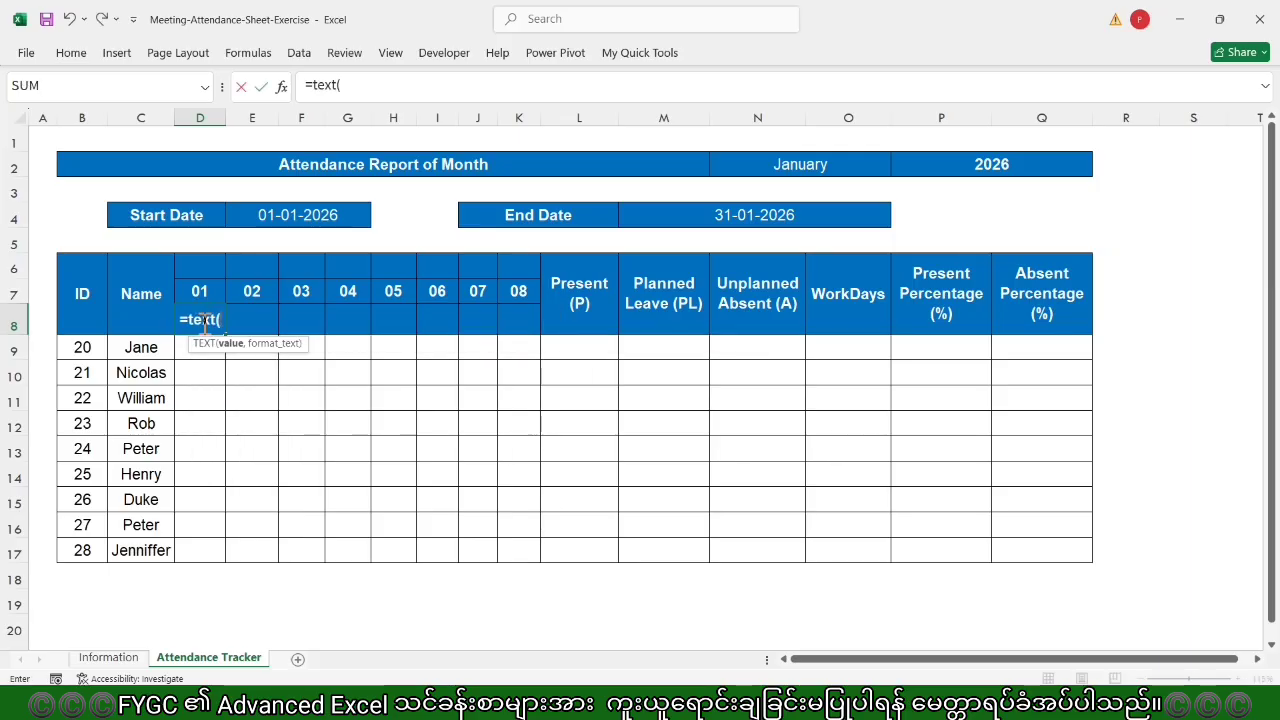
pyautogui.click(202, 291)
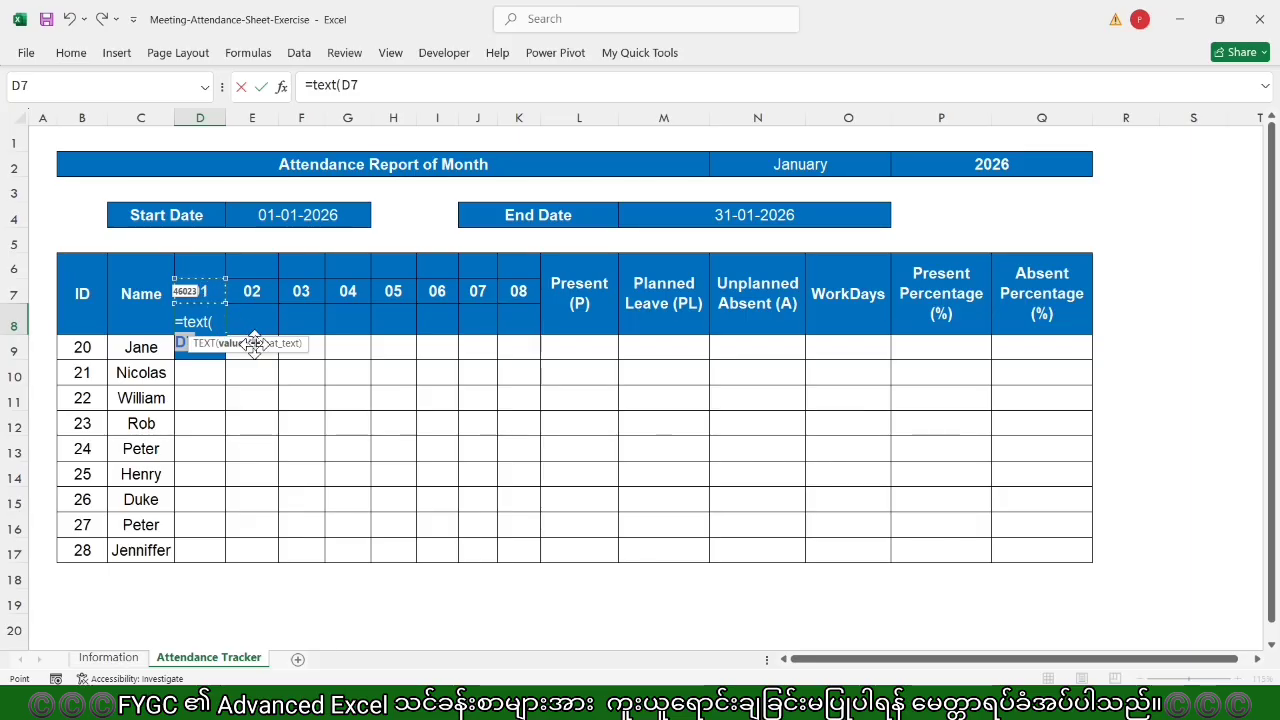
pyautogui.click(384, 91)
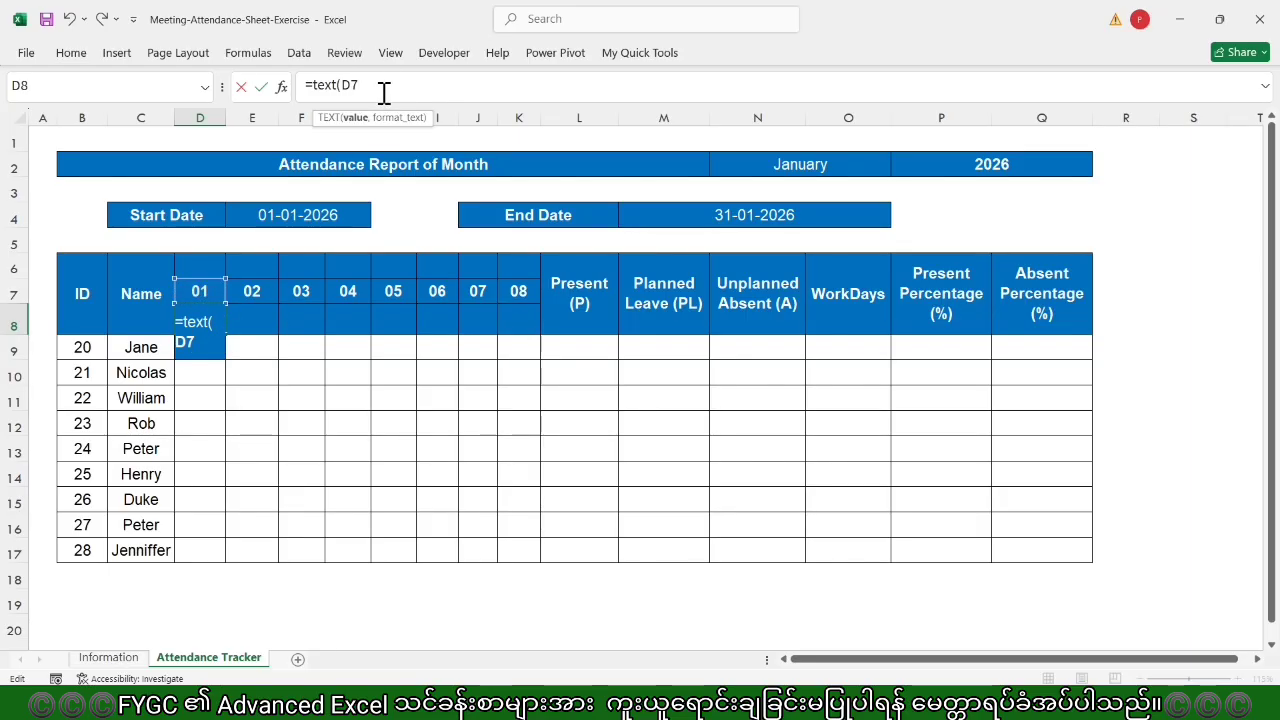
pyautogui.write(',')
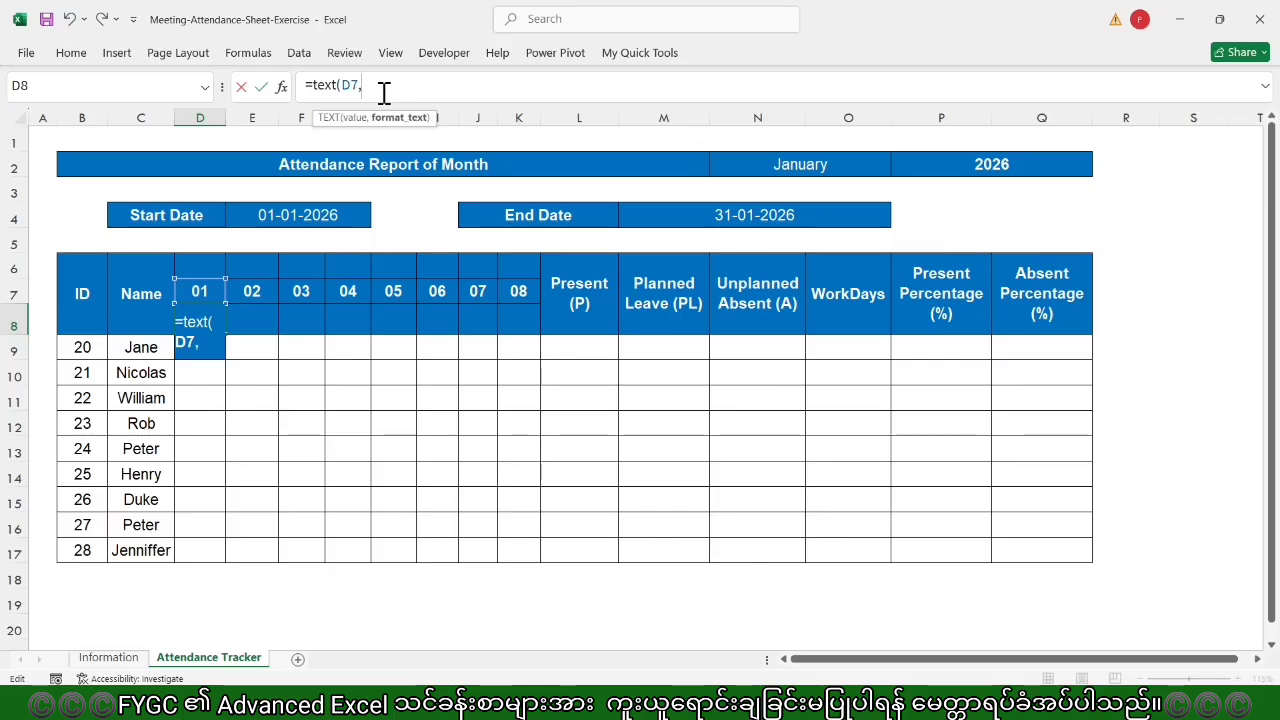
pyautogui.write('"ddd')
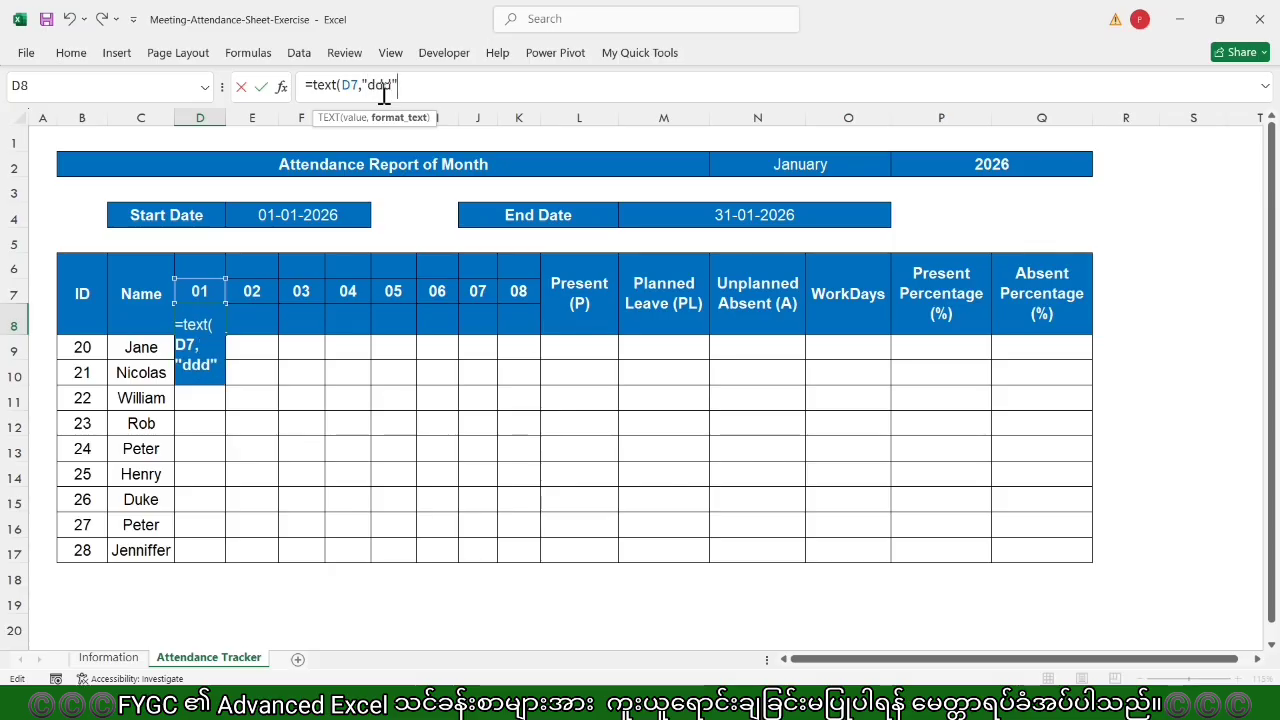
pyautogui.write('"')
pyautogui.press('Return')
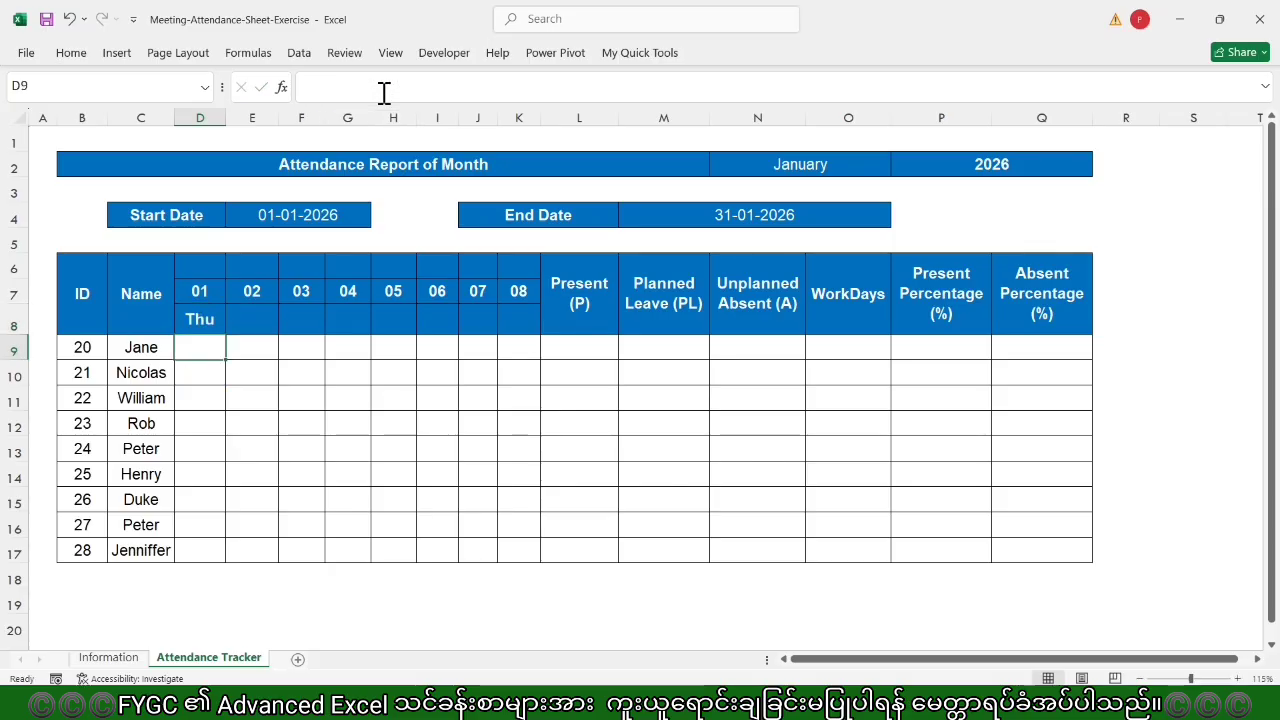
# Step: Fill the weekday formula from D8 across to K8 and check the first few weekday headers
pyautogui.click(198, 320)
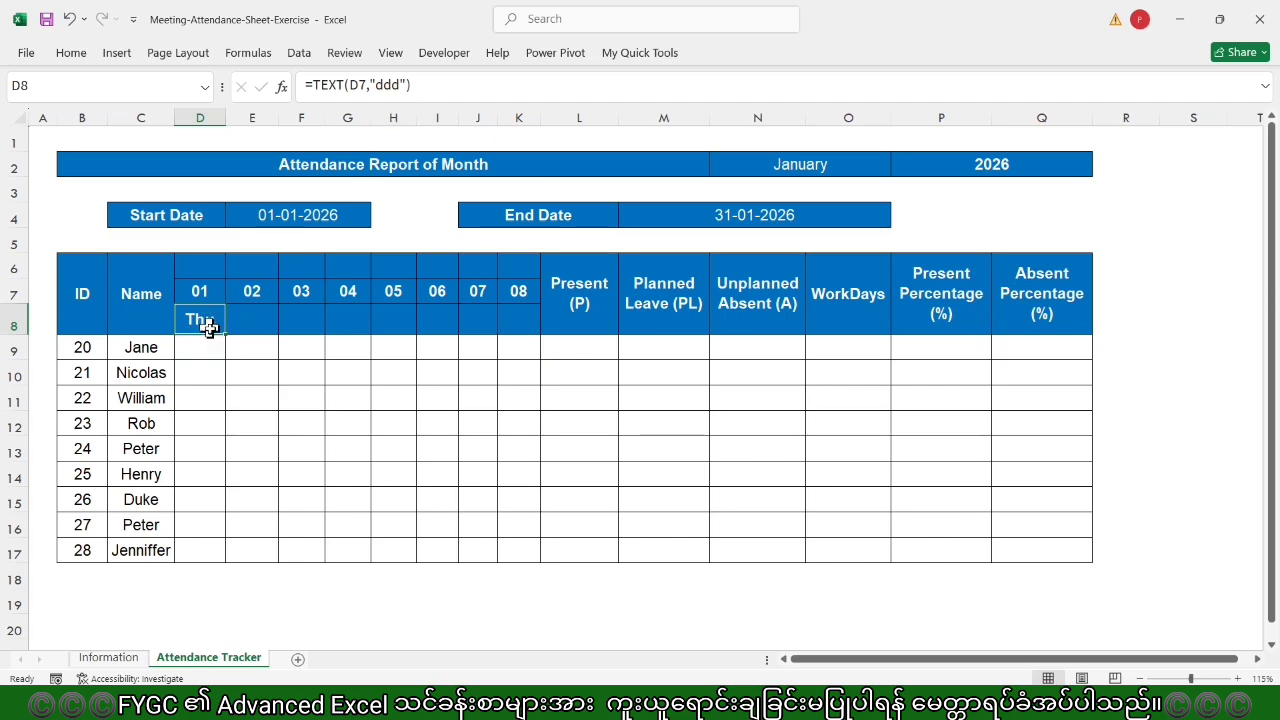
pyautogui.moveTo(226, 331); pyautogui.dragTo(523, 317)
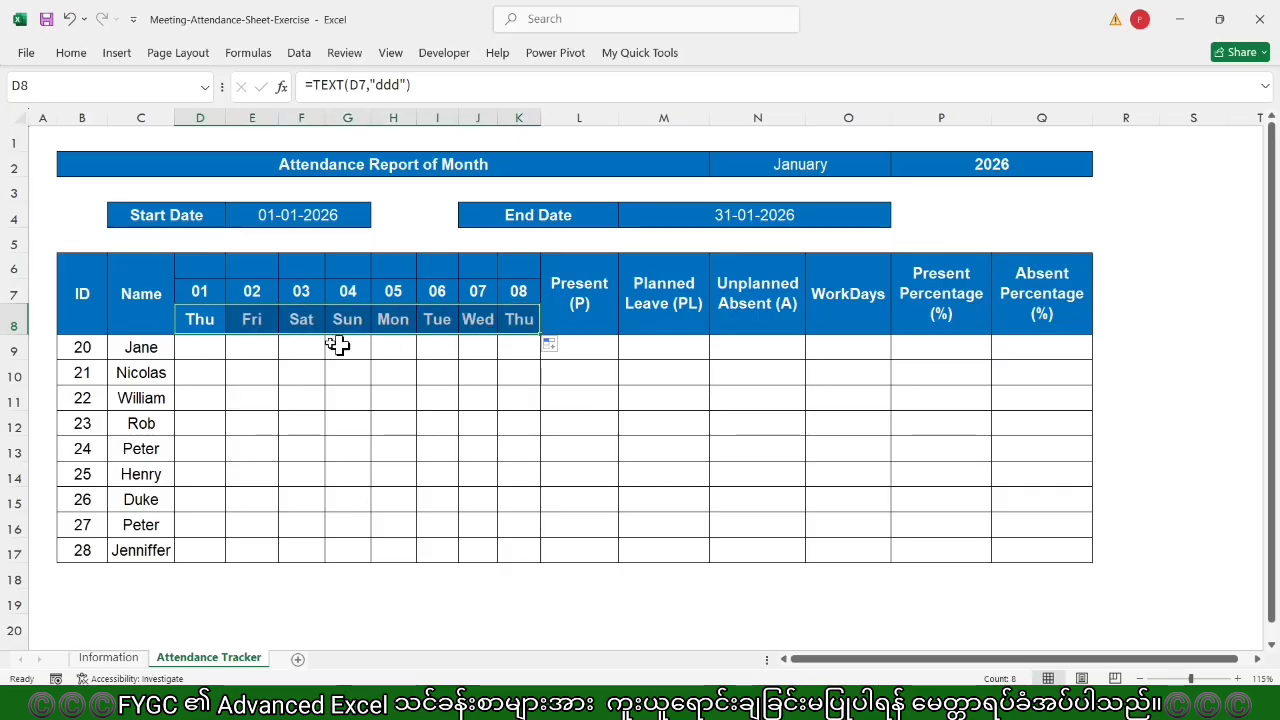
pyautogui.click(195, 322)
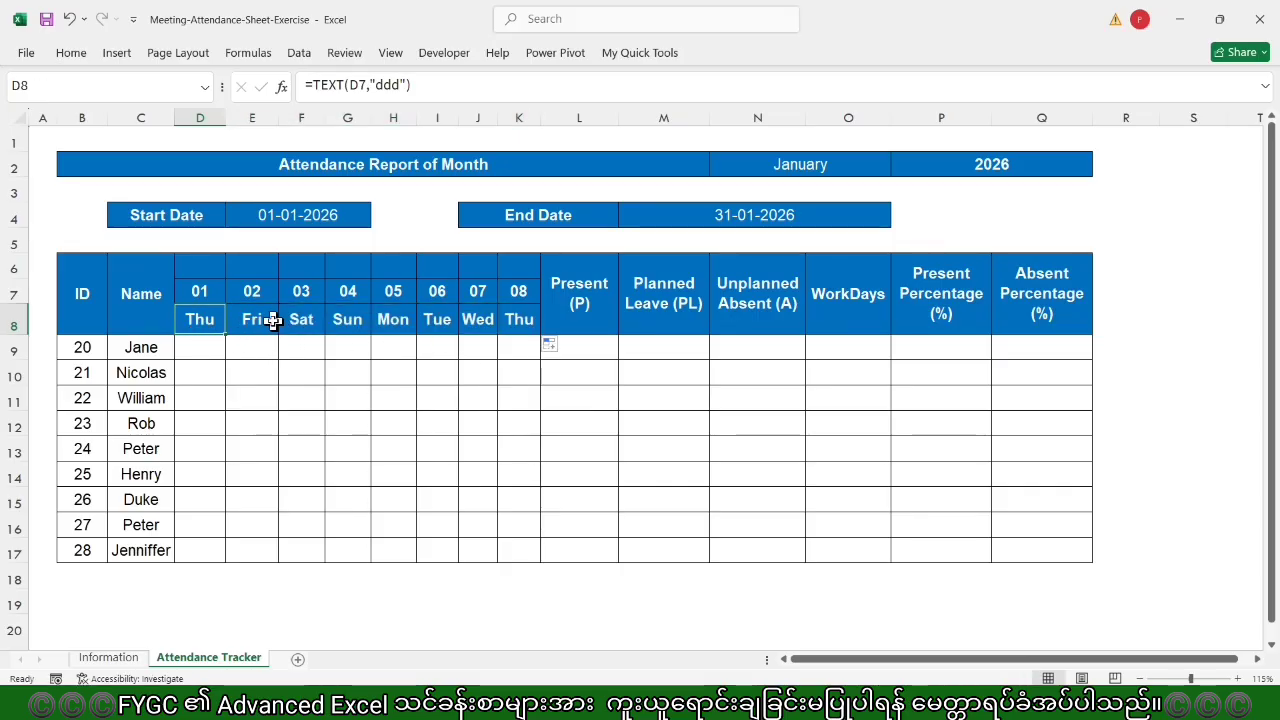
pyautogui.click(254, 321)
pyautogui.click(299, 320)
# Step: Try February and March as the report month to test the generated dates and weekday headers
pyautogui.click(826, 166)
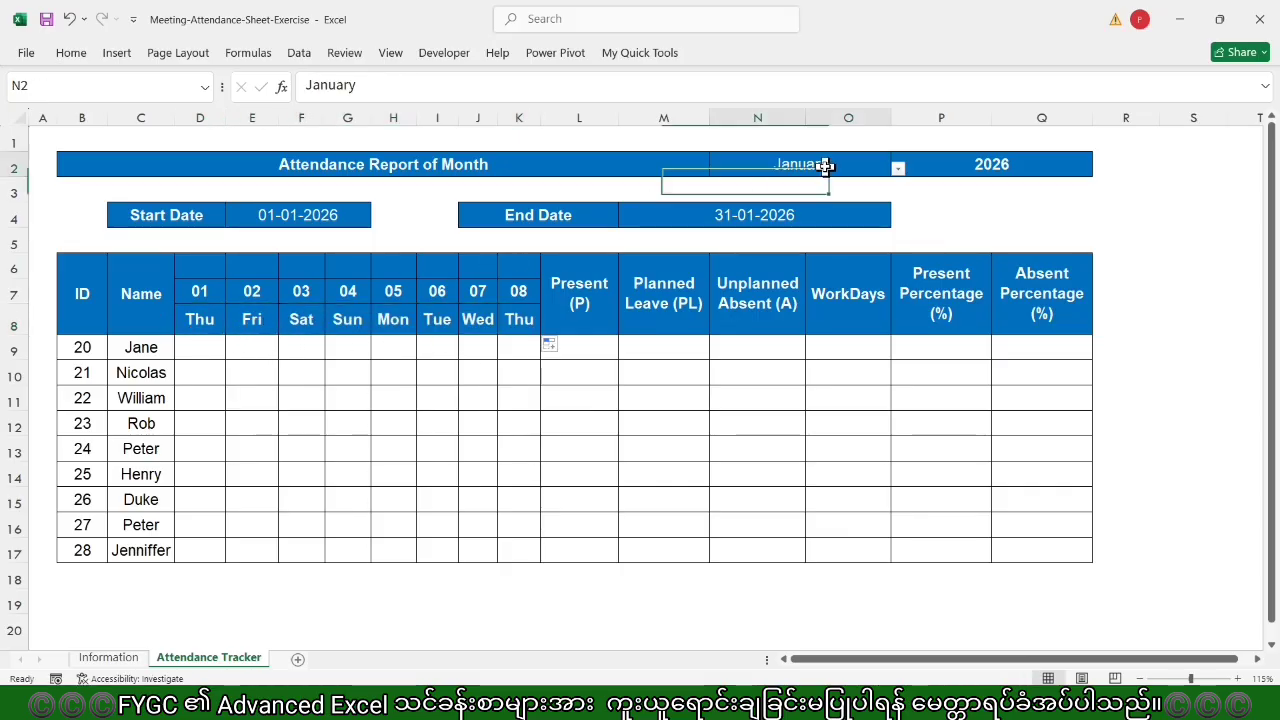
pyautogui.click(898, 168)
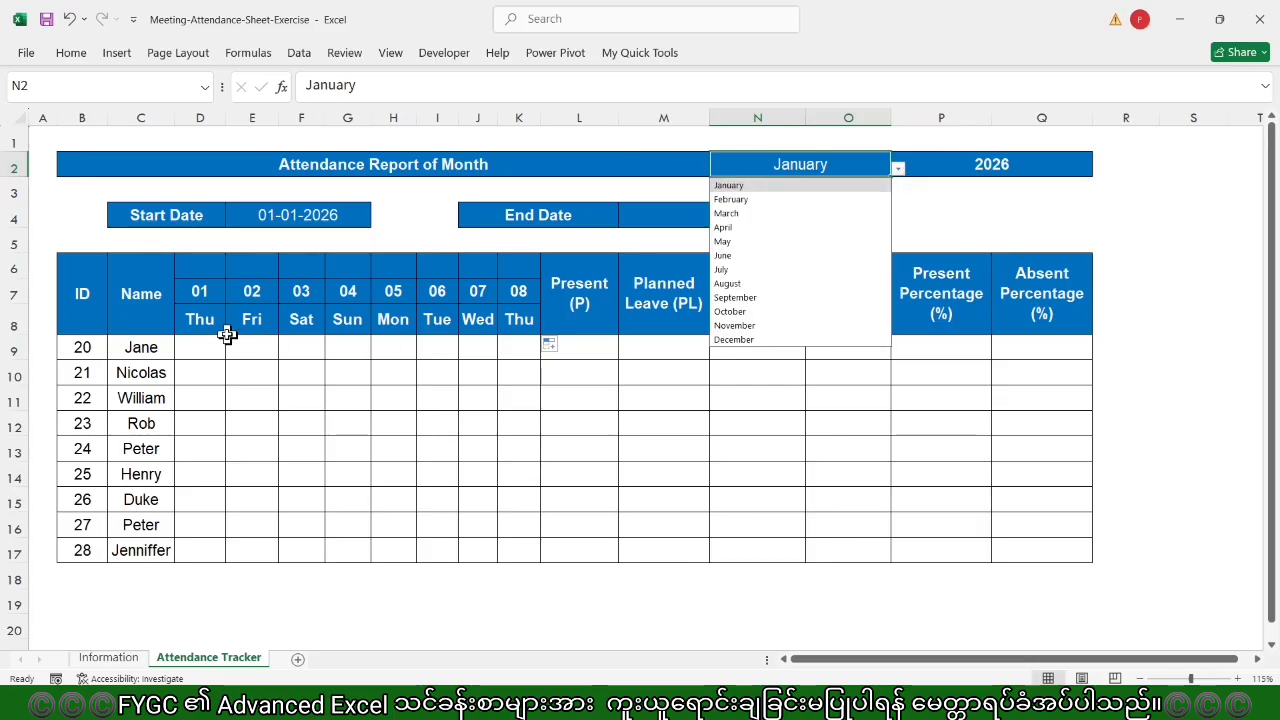
pyautogui.click(737, 203)
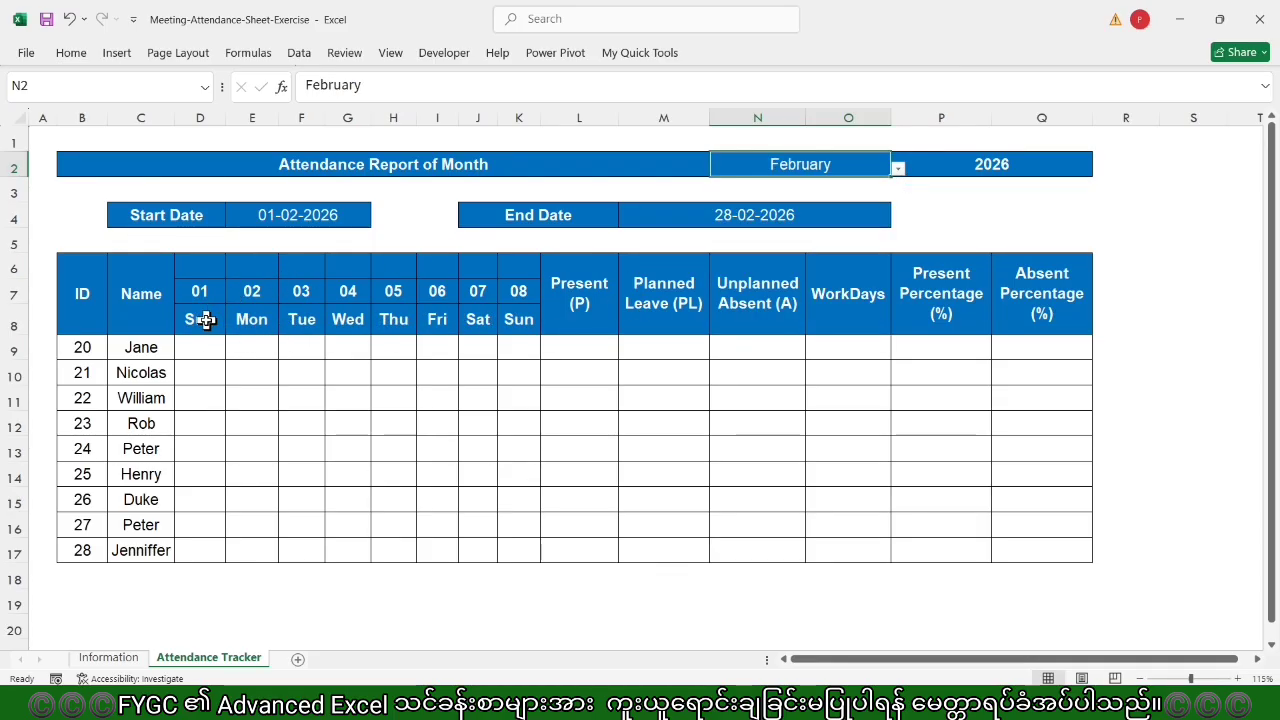
pyautogui.click(894, 174)
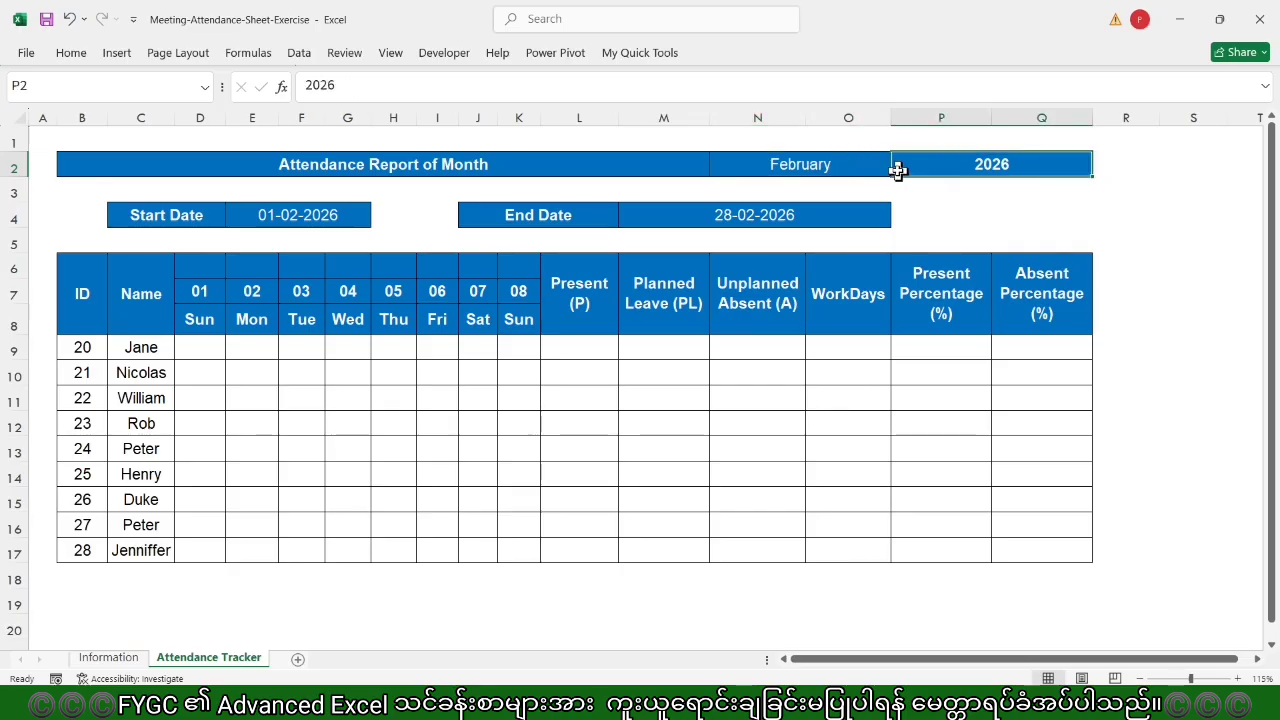
pyautogui.click(880, 170)
pyautogui.click(898, 170)
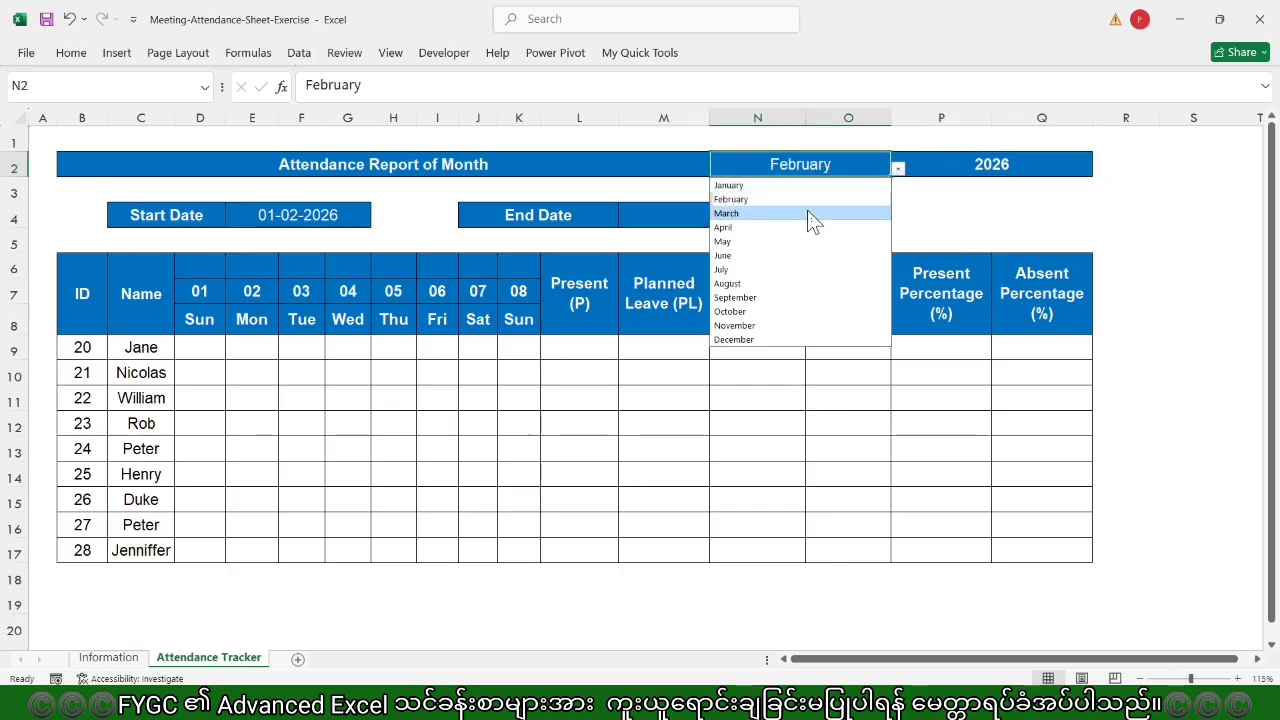
pyautogui.click(811, 214)
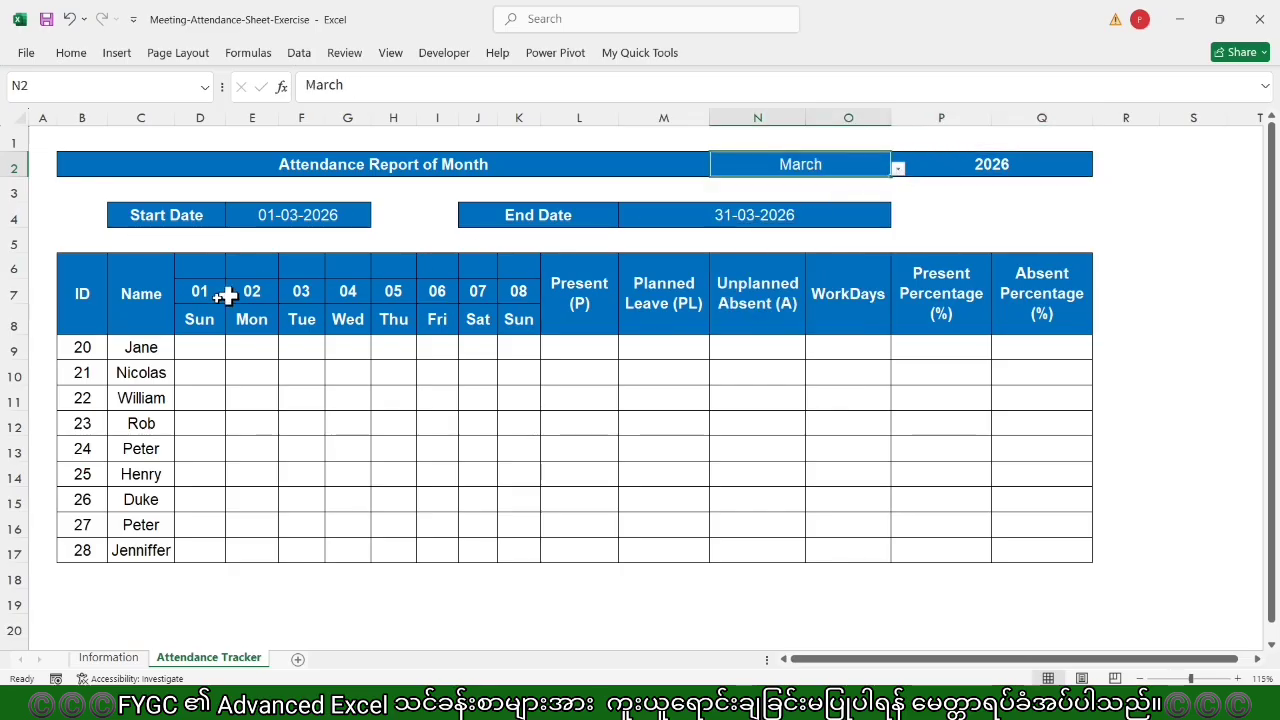
# Step: Set the report month to April and check the Start Date and End Date formulas
pyautogui.click(898, 169)
pyautogui.click(754, 228)
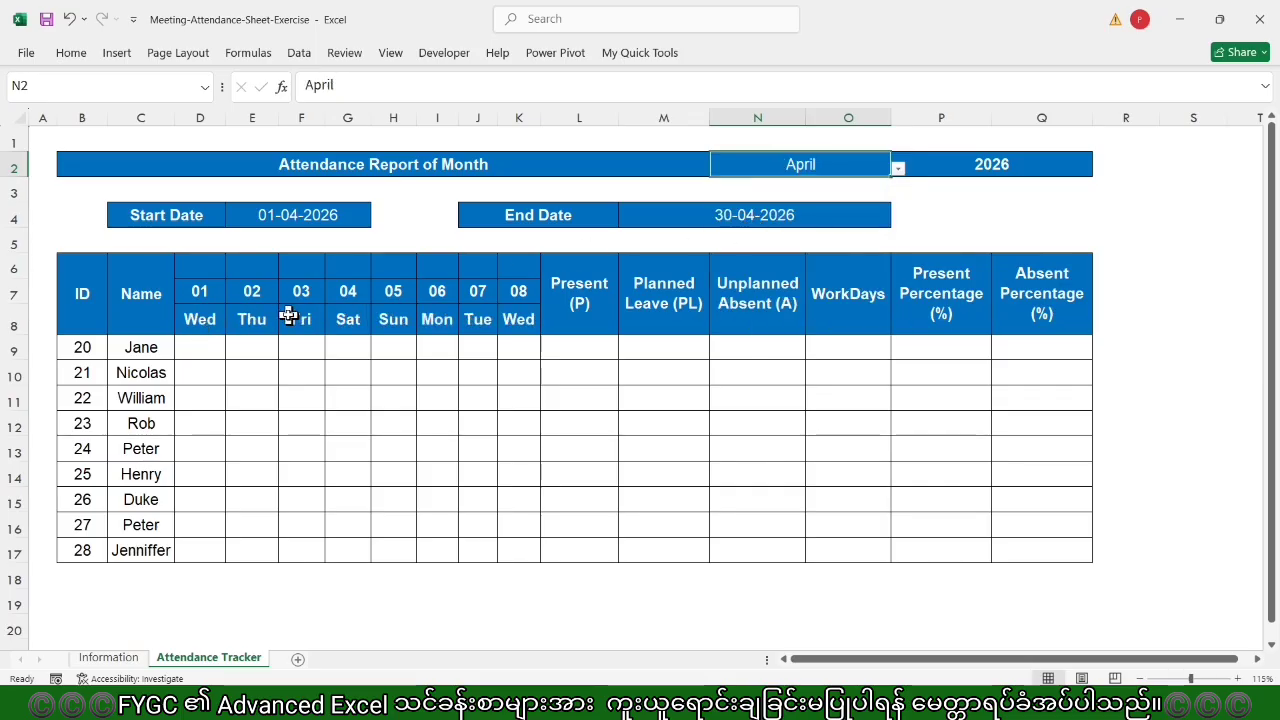
pyautogui.click(330, 217)
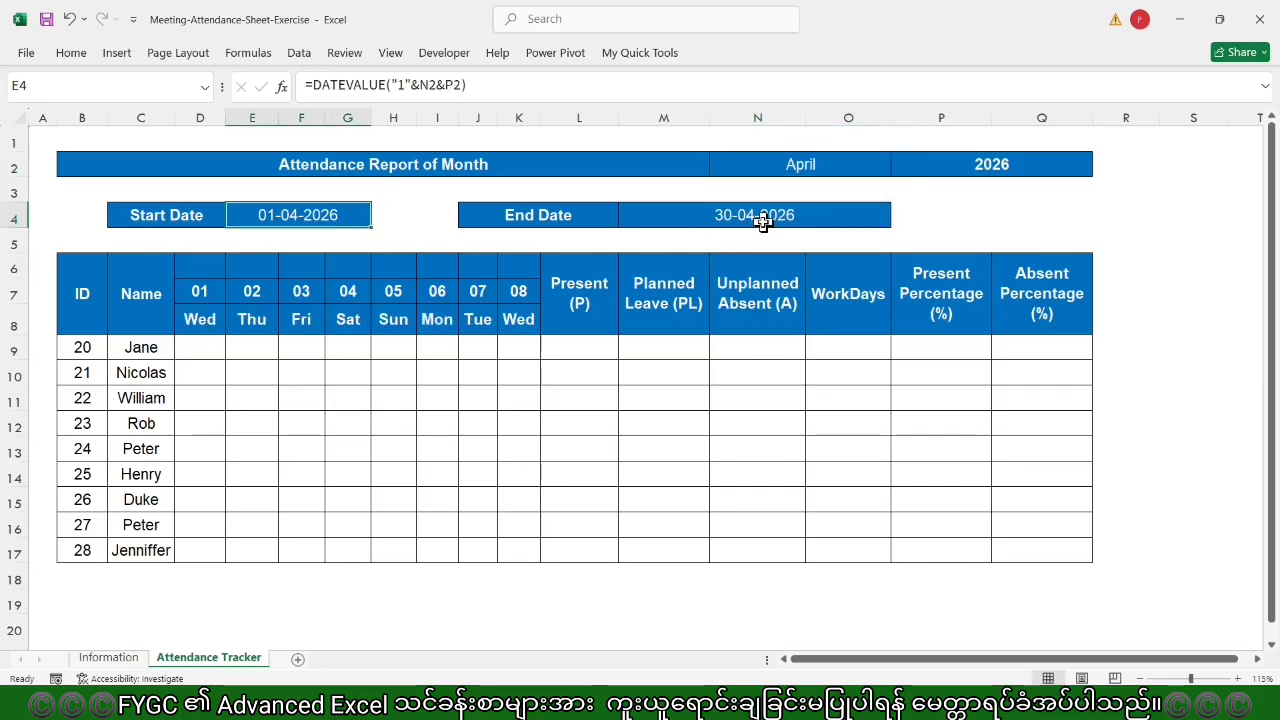
pyautogui.click(815, 215)
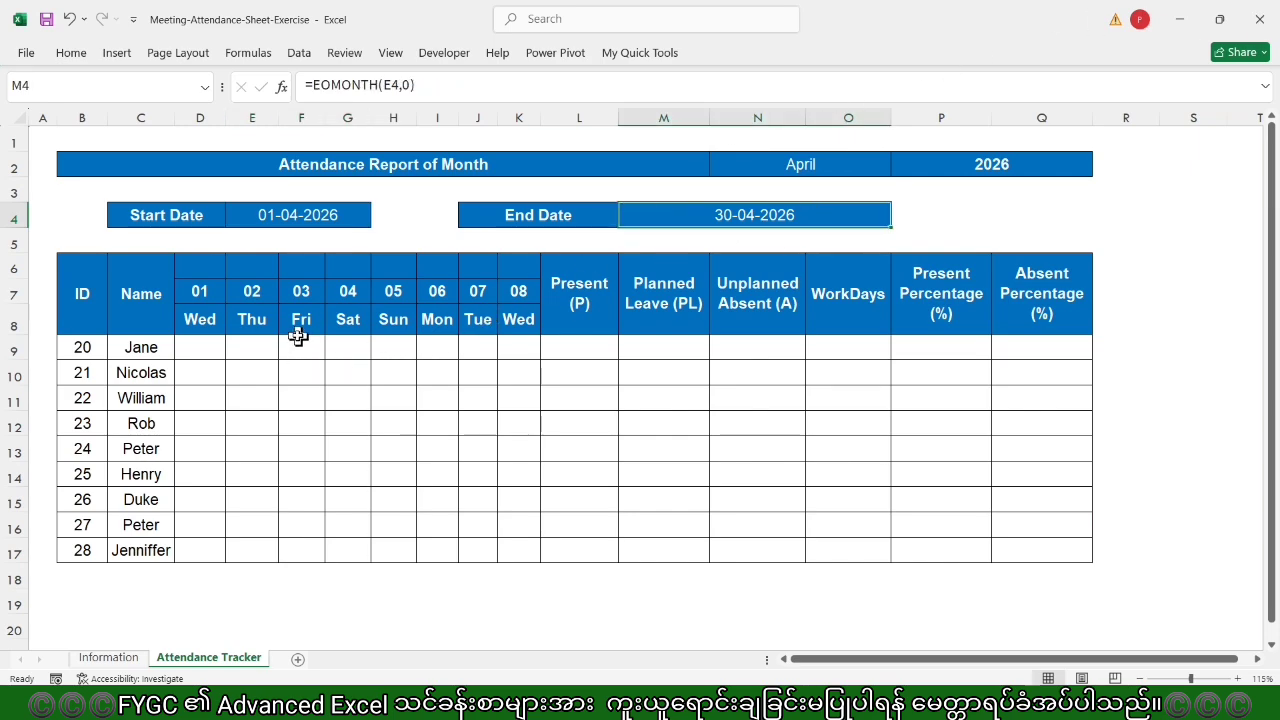
# Step: Add list data validation to the attendance cells D9:K17 with the named range Type as the source
pyautogui.moveTo(208, 356); pyautogui.dragTo(533, 549)
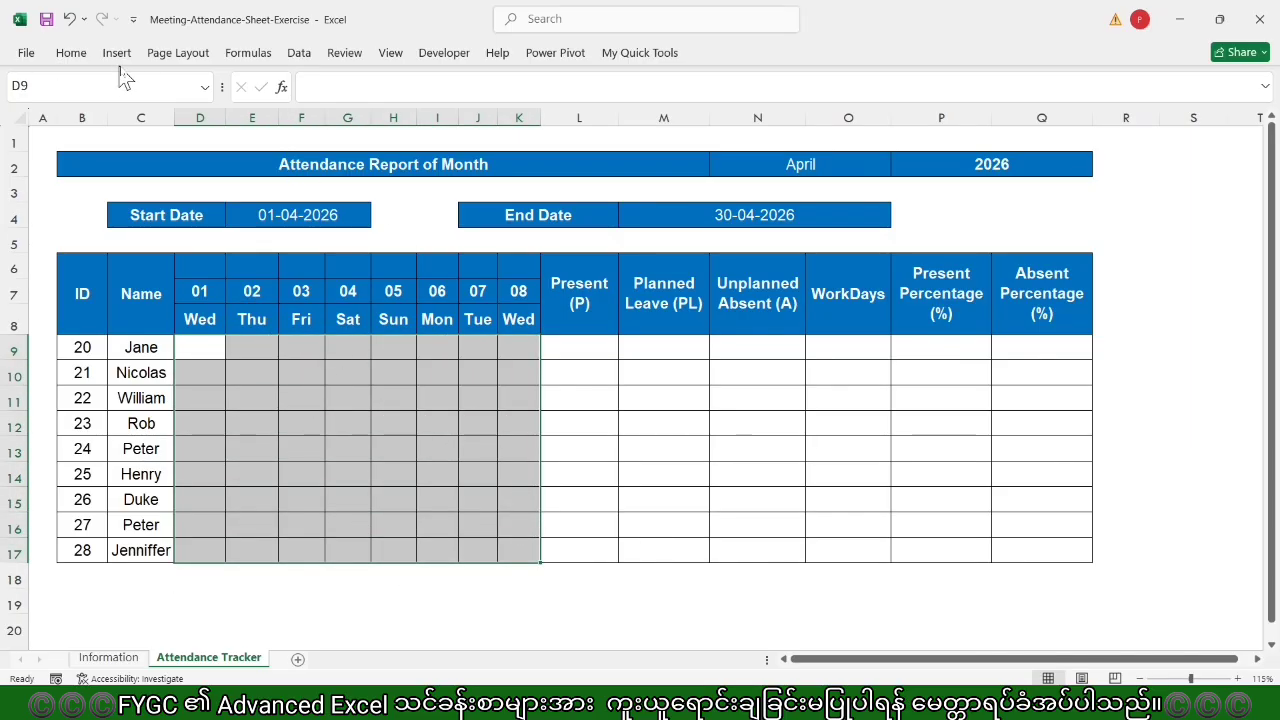
pyautogui.click(299, 53)
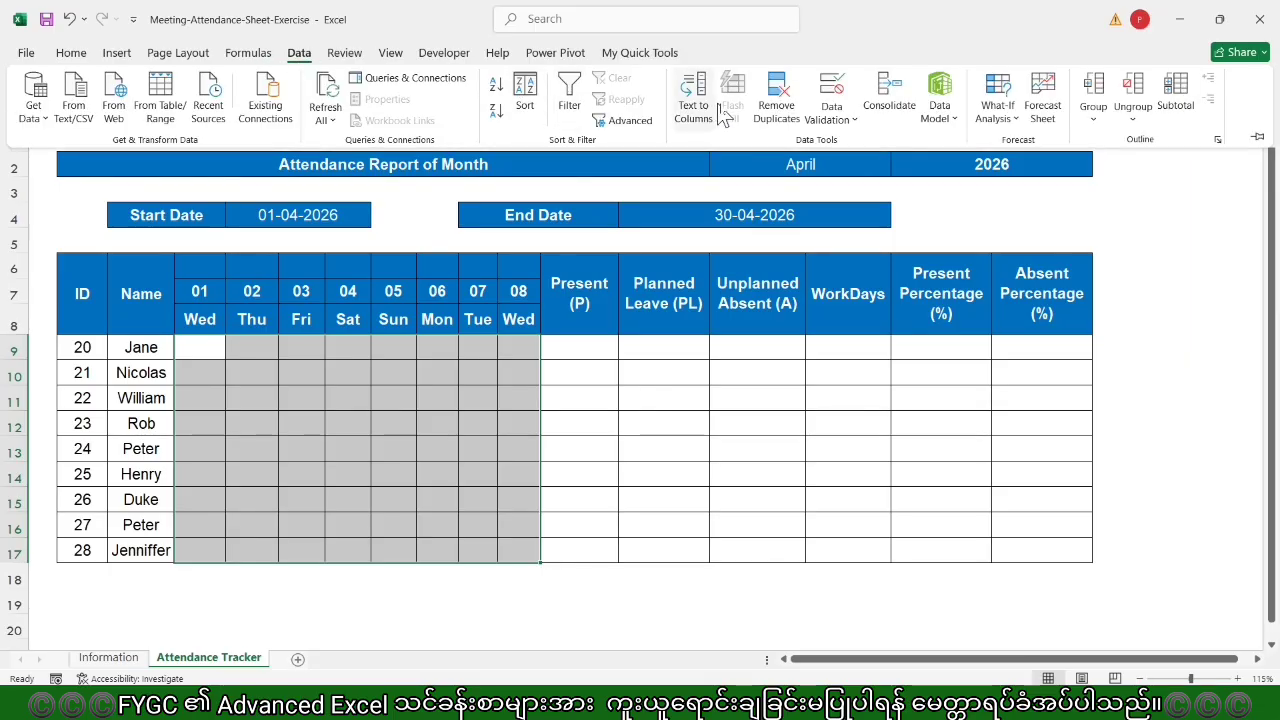
pyautogui.click(829, 95)
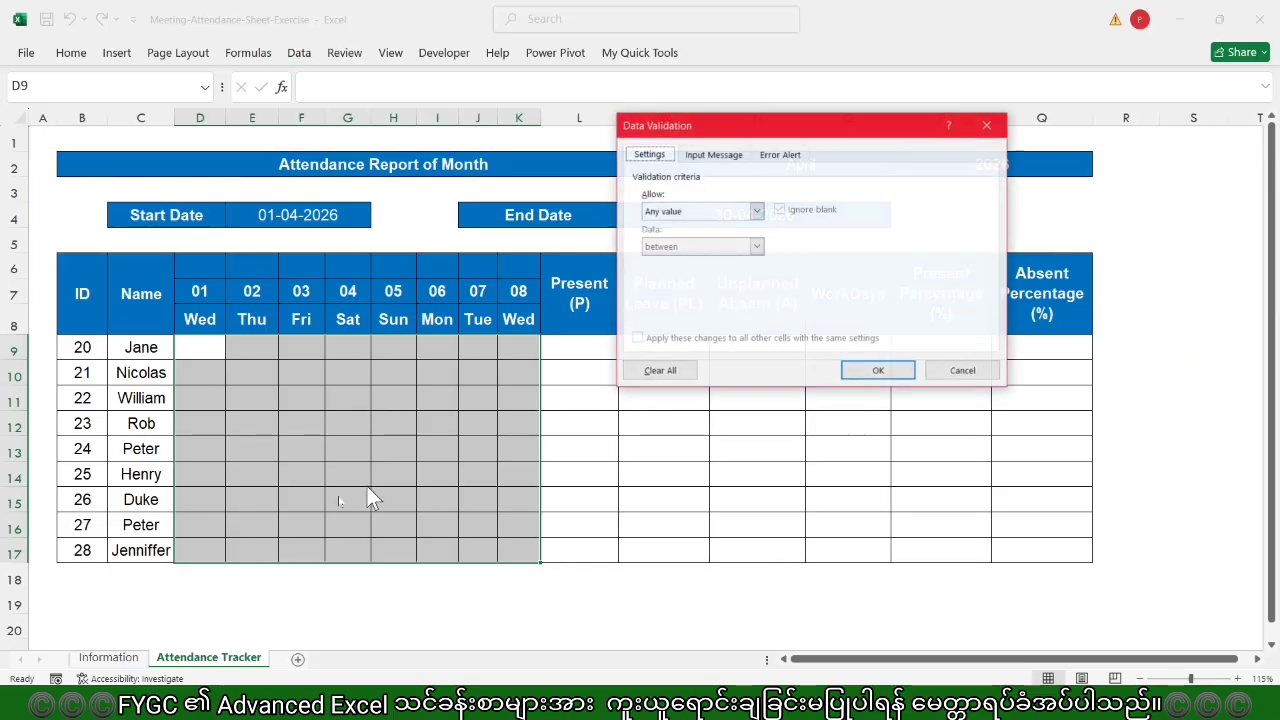
pyautogui.click(704, 214)
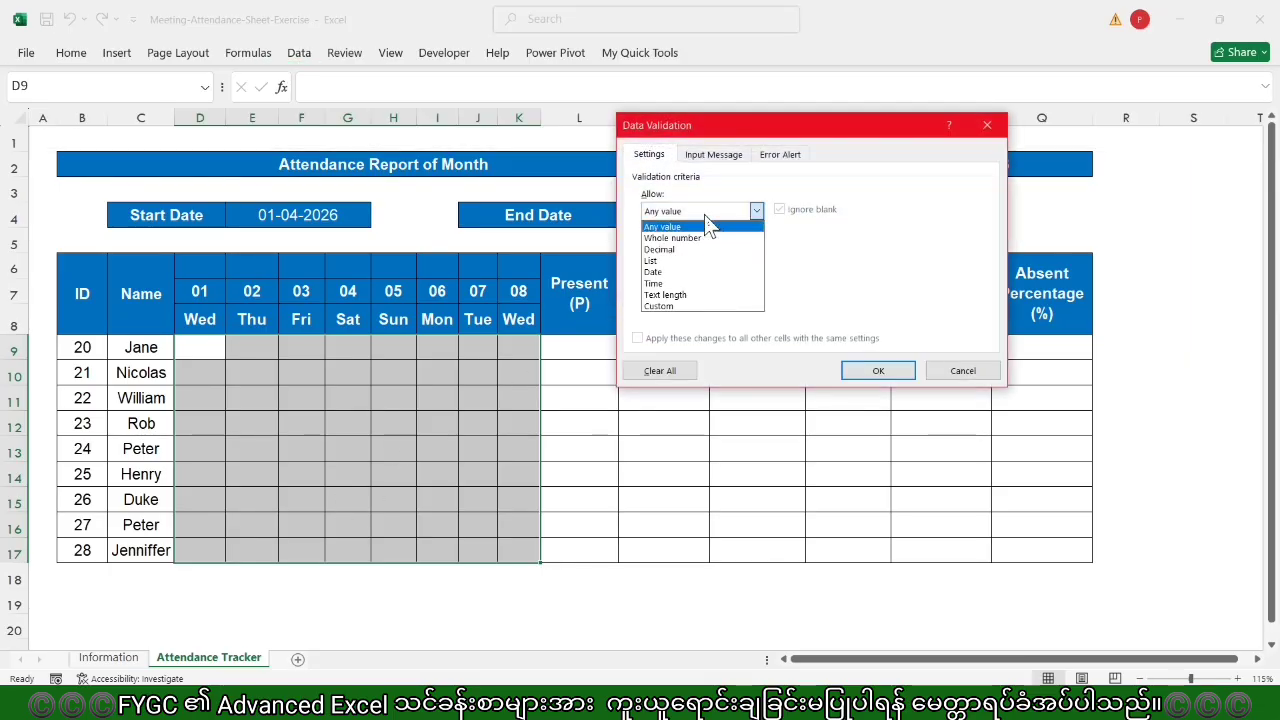
pyautogui.click(700, 264)
pyautogui.click(692, 281)
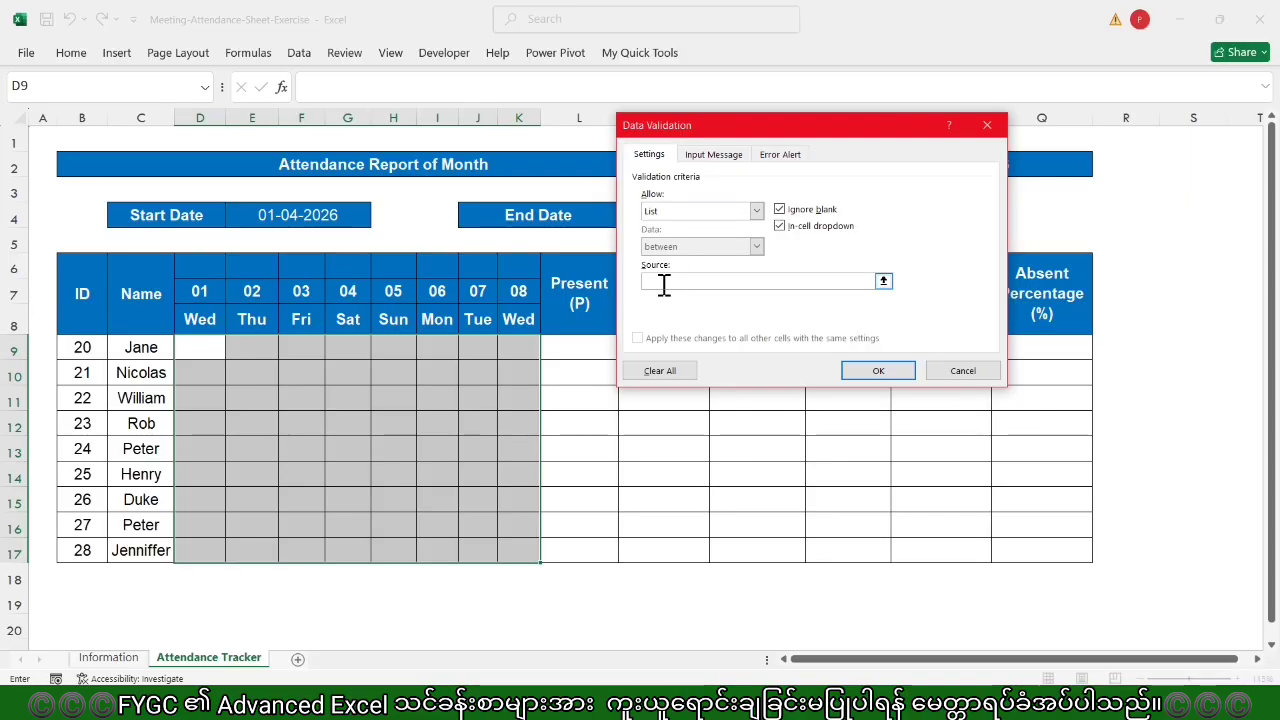
pyautogui.press('F3')
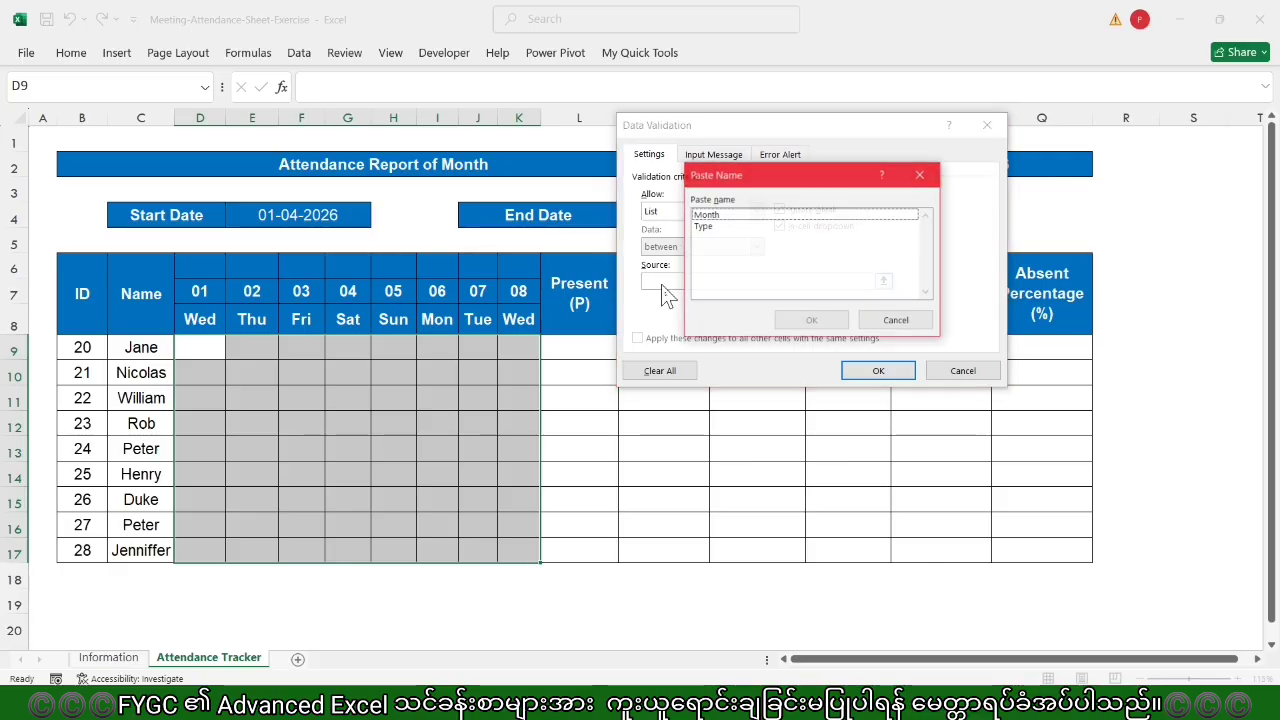
pyautogui.click(706, 228)
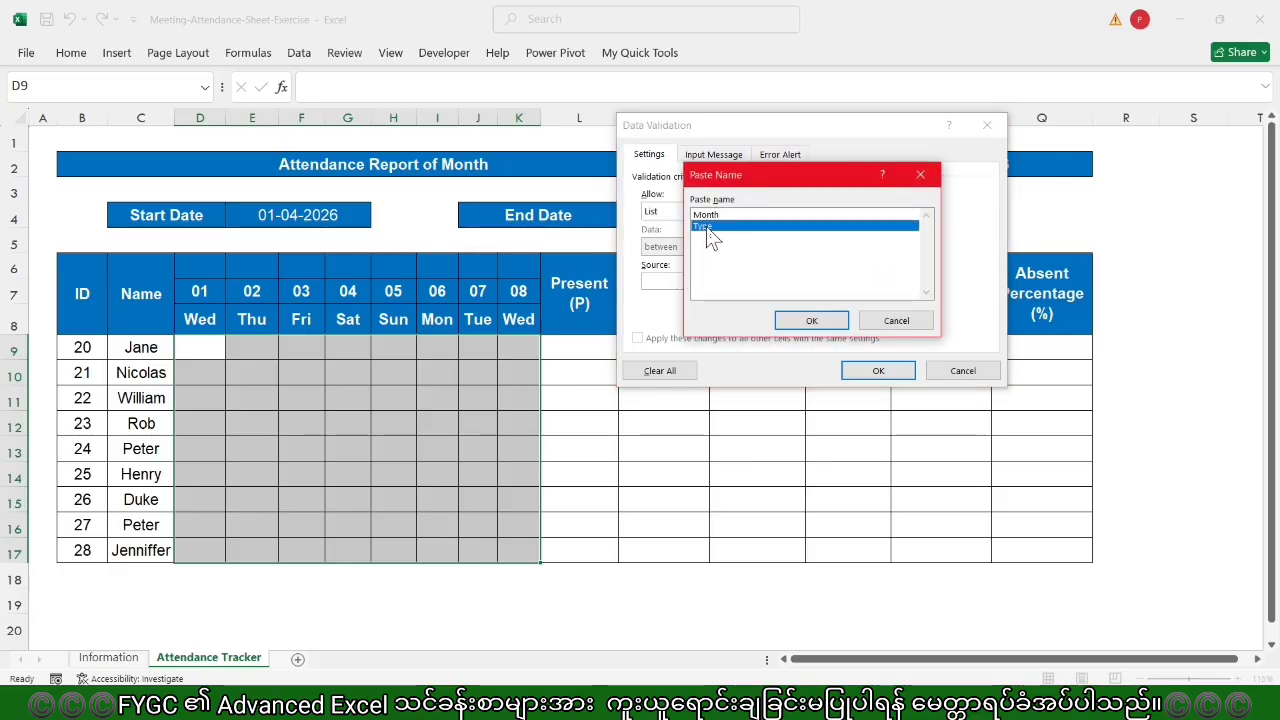
pyautogui.click(811, 321)
pyautogui.click(877, 370)
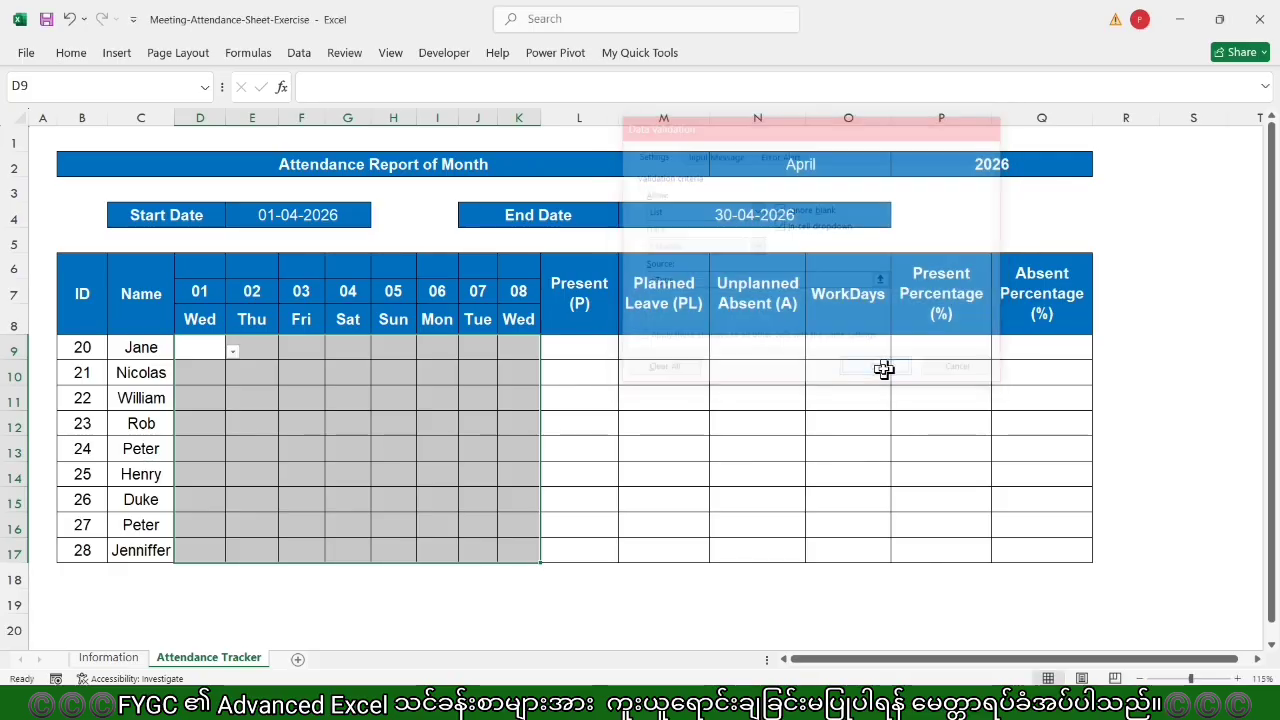
# Step: Choose the attendance codes P for day 01, PL for day 02 and A for day 03 in row 9
pyautogui.click(347, 424)
pyautogui.click(233, 365)
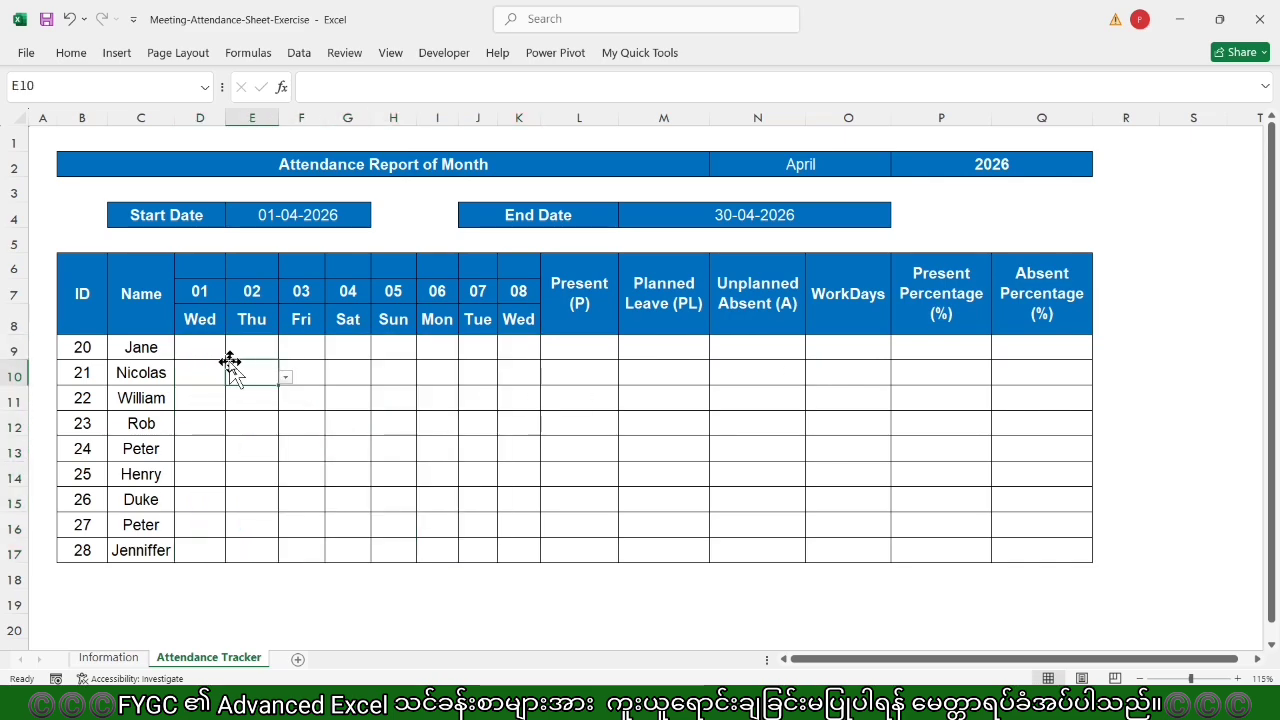
pyautogui.click(213, 348)
pyautogui.click(231, 353)
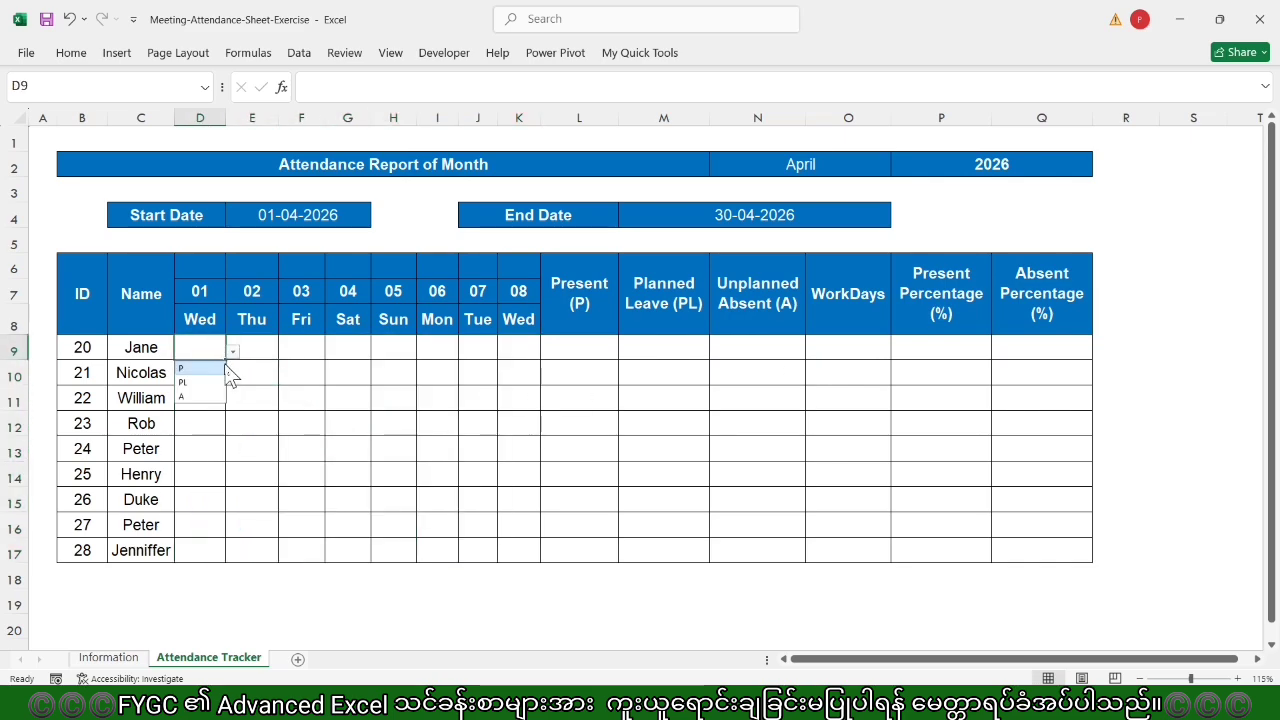
pyautogui.click(222, 366)
pyautogui.click(245, 354)
pyautogui.click(285, 352)
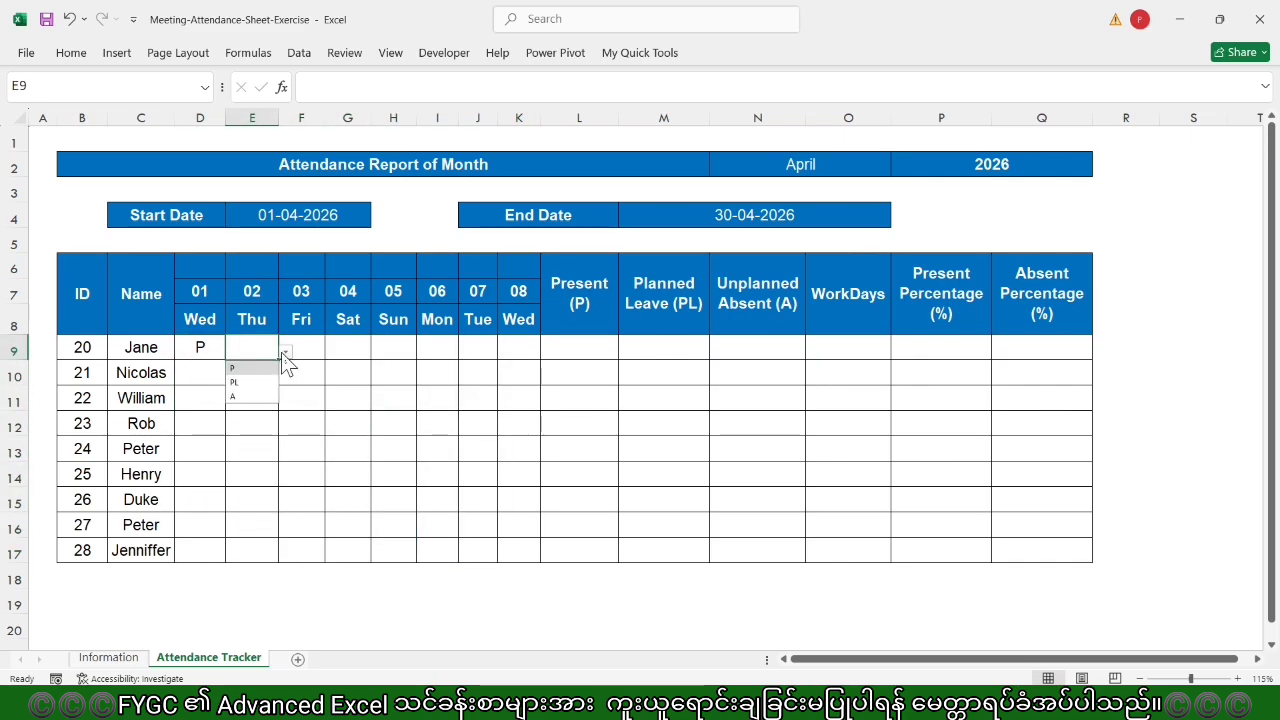
pyautogui.click(240, 382)
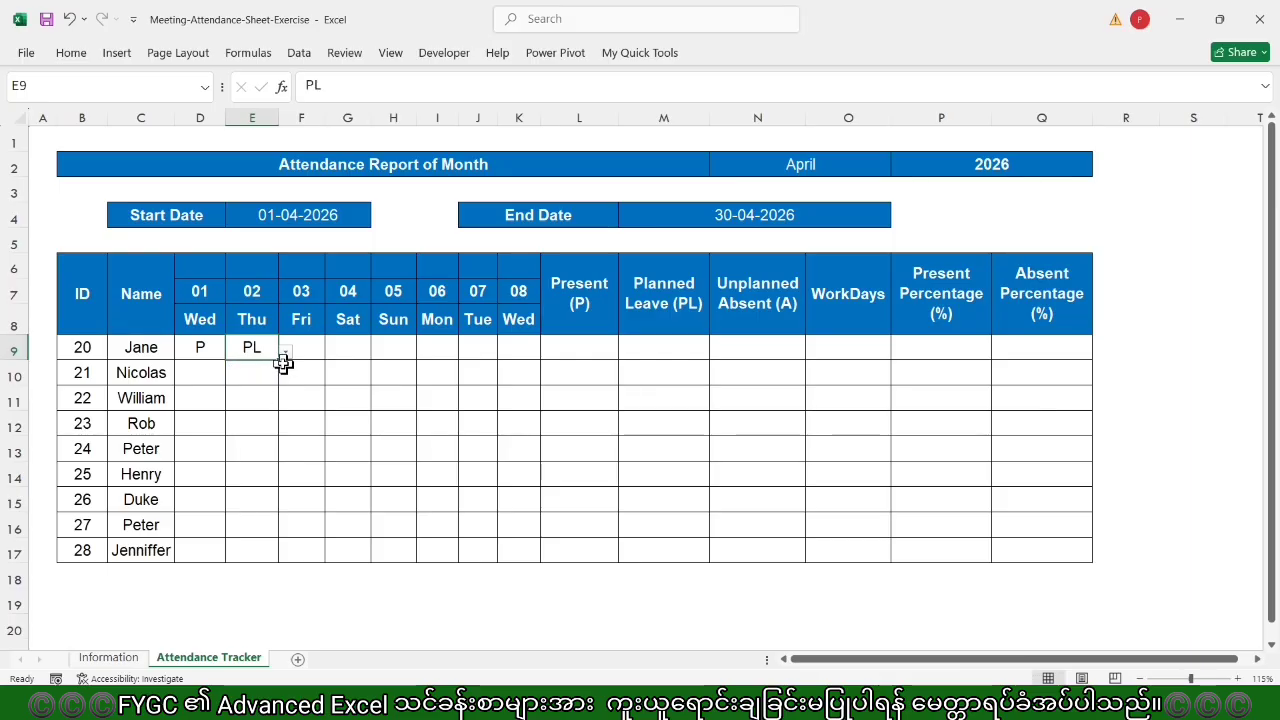
pyautogui.click(304, 353)
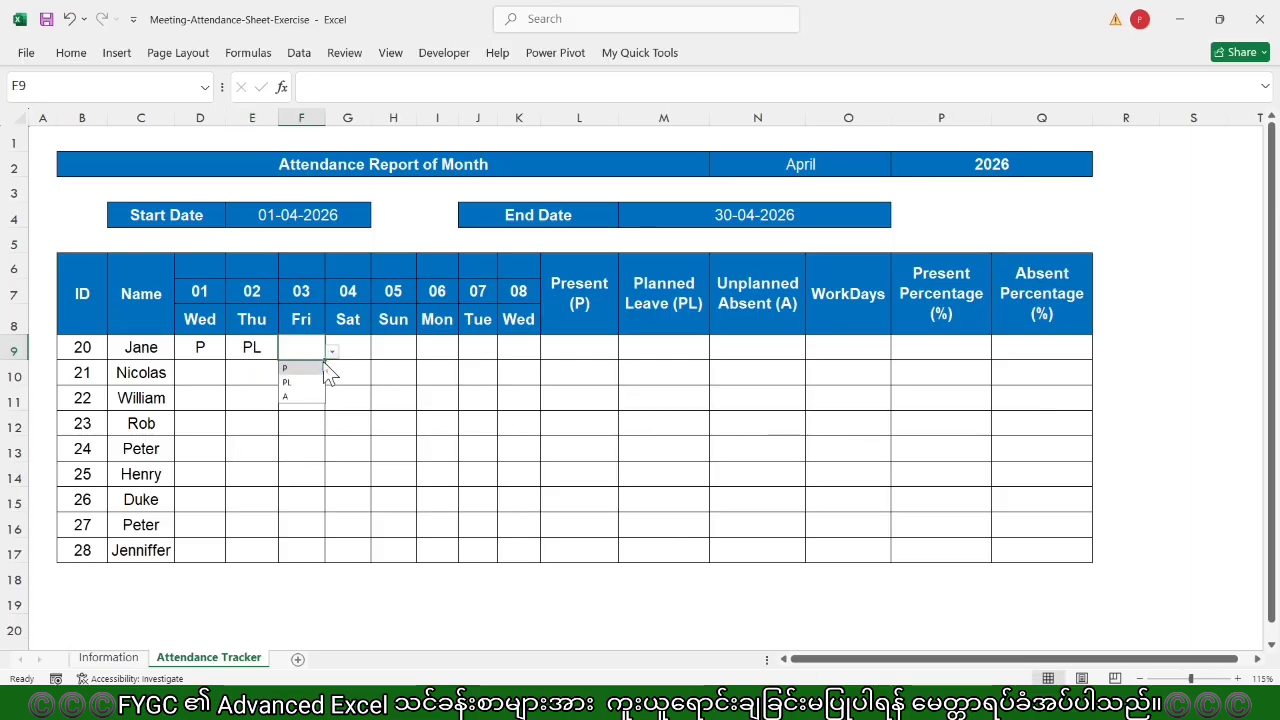
pyautogui.click(312, 395)
# Step: Choose the attendance code P for days 04, 05 and 06 in row 9
pyautogui.click(362, 350)
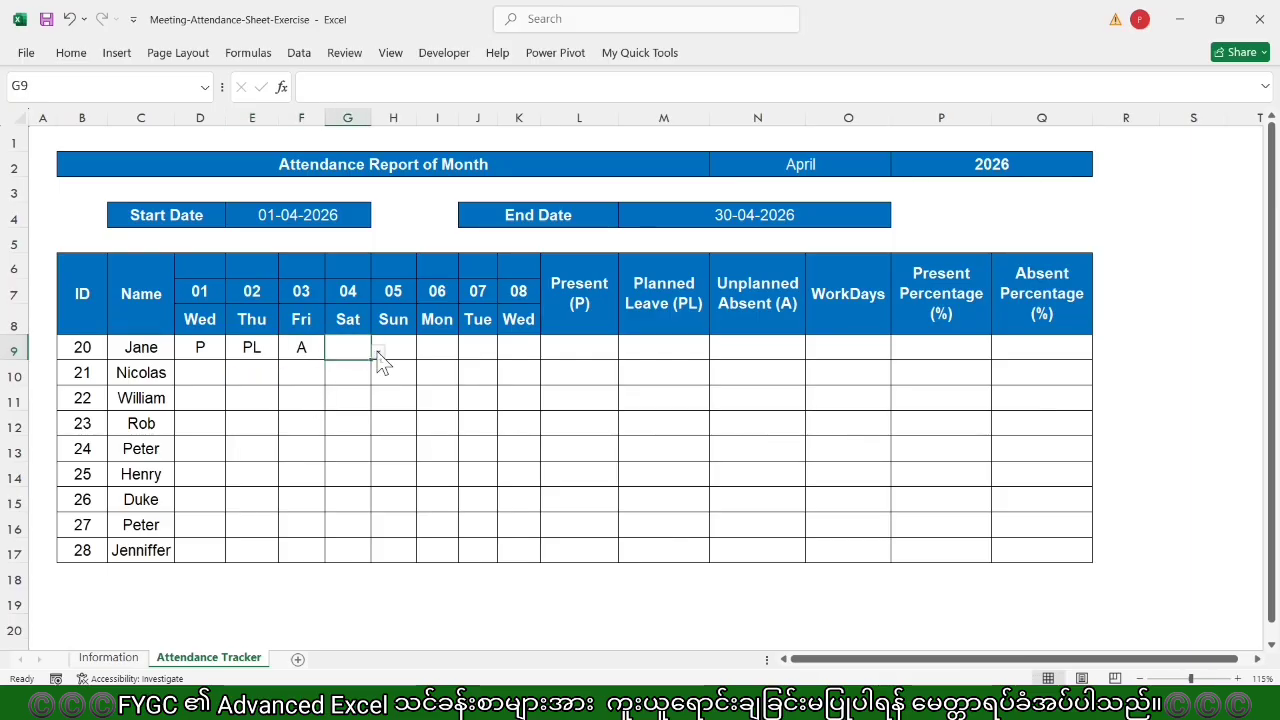
pyautogui.click(378, 353)
pyautogui.click(356, 366)
pyautogui.click(400, 349)
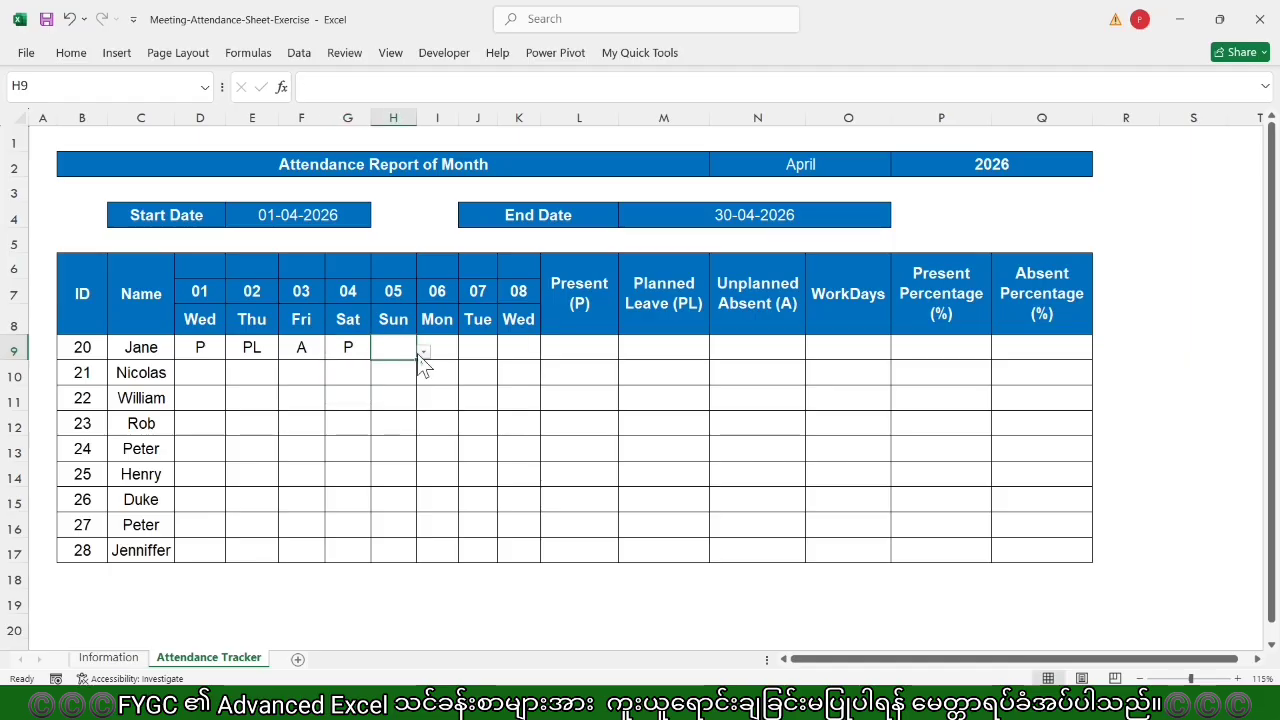
pyautogui.click(423, 353)
pyautogui.click(402, 367)
pyautogui.click(443, 348)
pyautogui.click(465, 352)
pyautogui.click(437, 367)
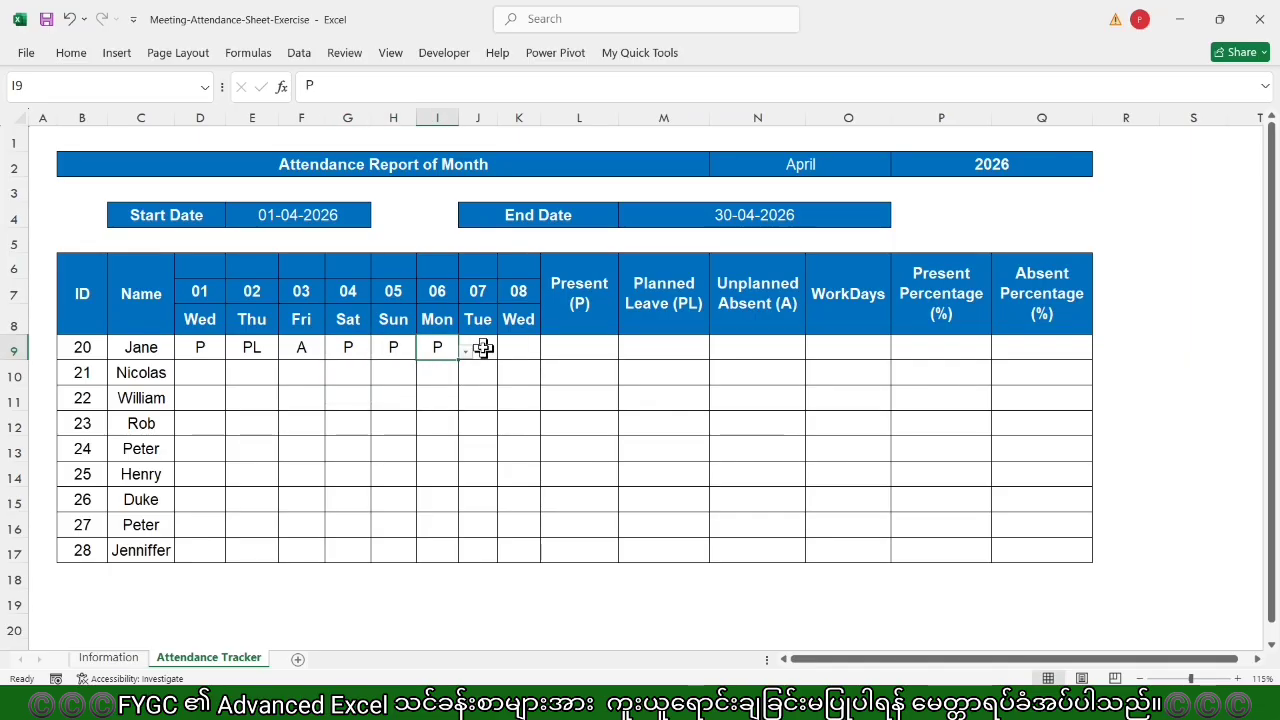
# Step: Complete row 9 with the attendance codes PL for day 07 and P for day 08
pyautogui.click(483, 347)
pyautogui.click(505, 352)
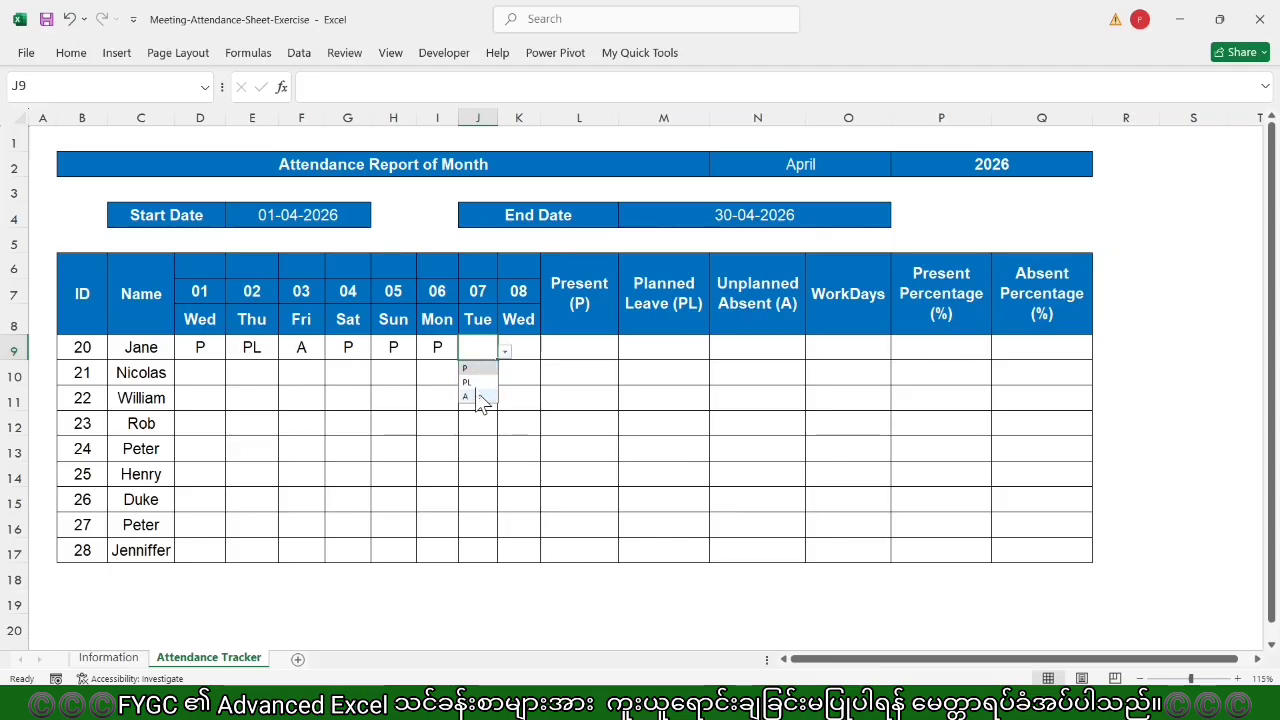
pyautogui.click(478, 383)
pyautogui.click(520, 348)
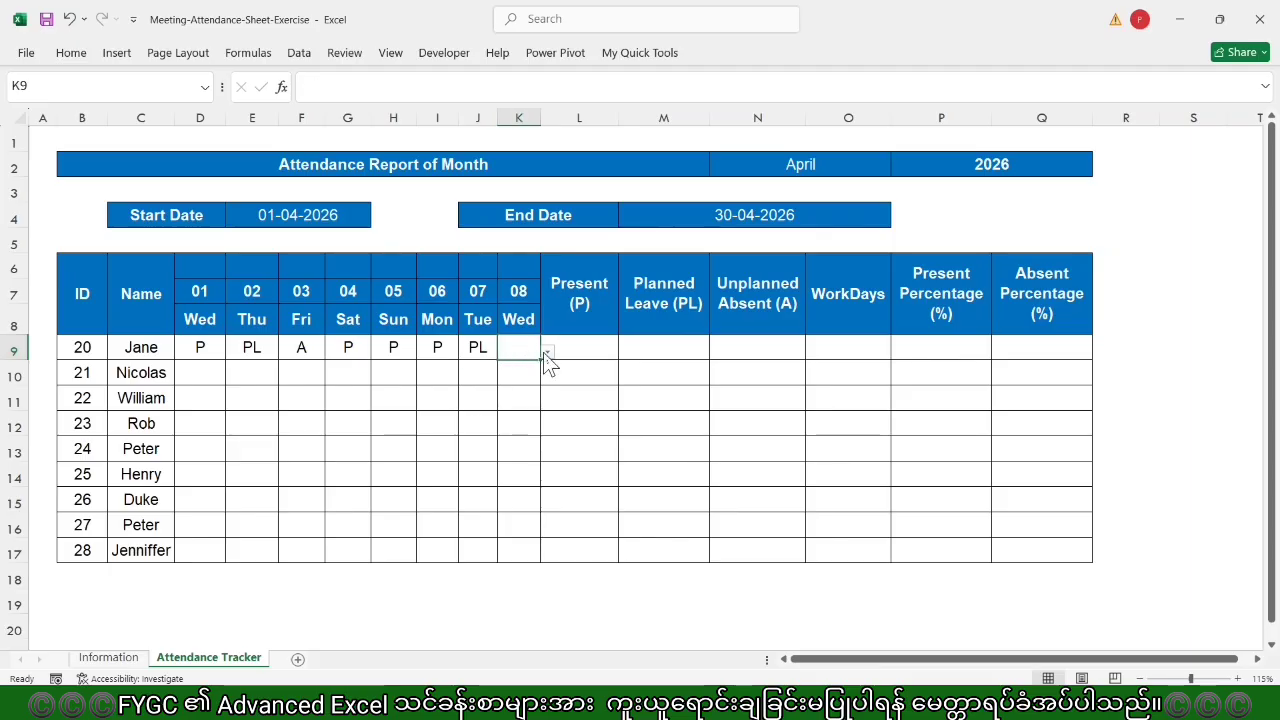
pyautogui.click(546, 354)
pyautogui.click(516, 368)
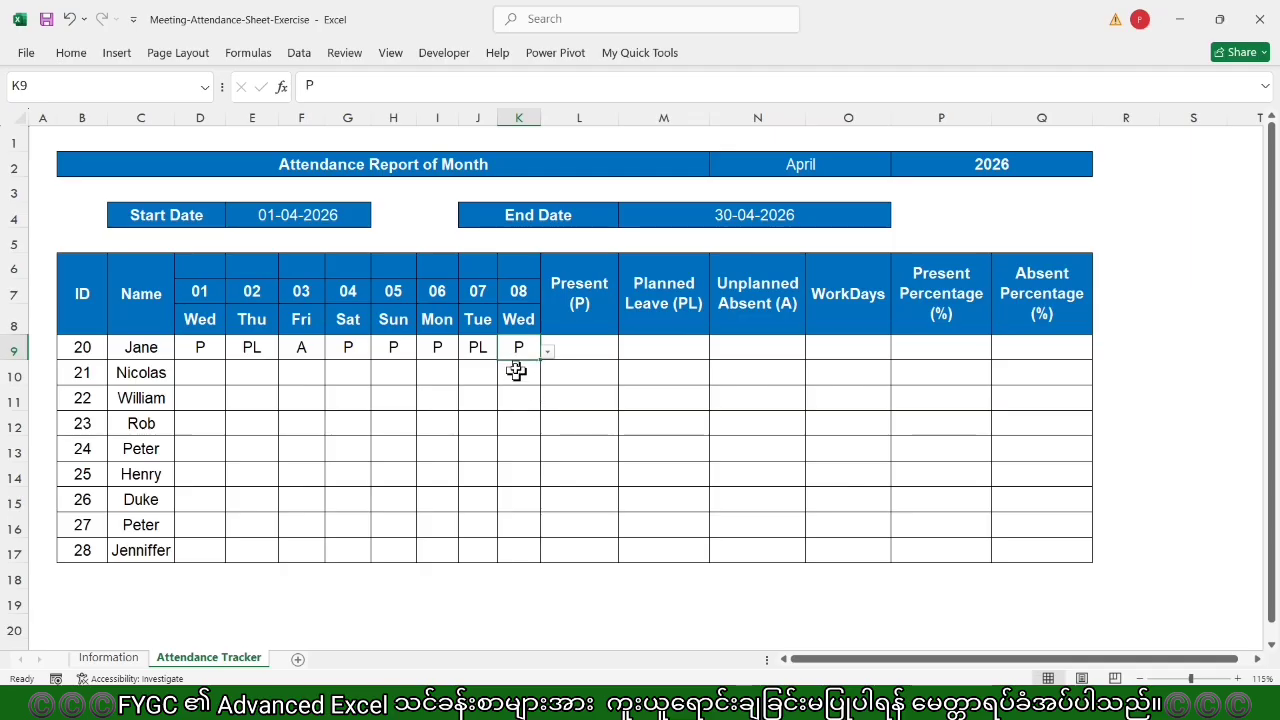
# Step: Choose the attendance code P for days 01, 02 and 03 in row 10
pyautogui.click(202, 378)
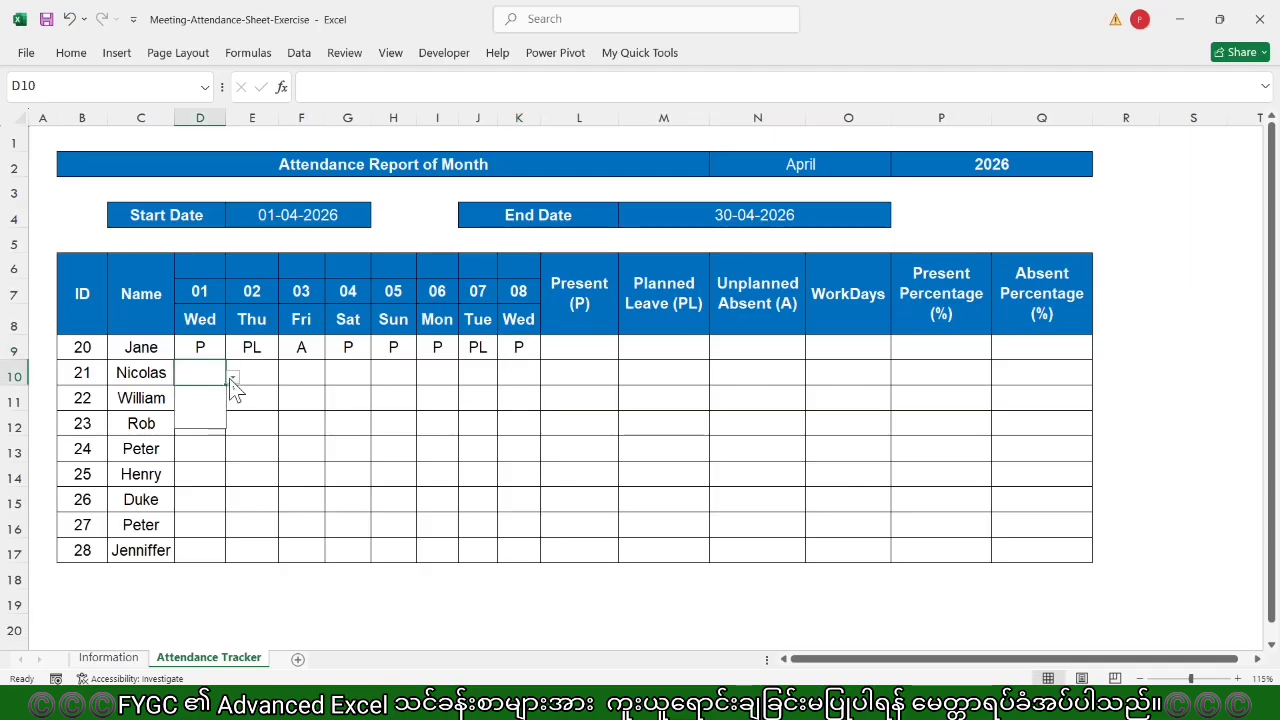
pyautogui.click(218, 393)
pyautogui.click(268, 372)
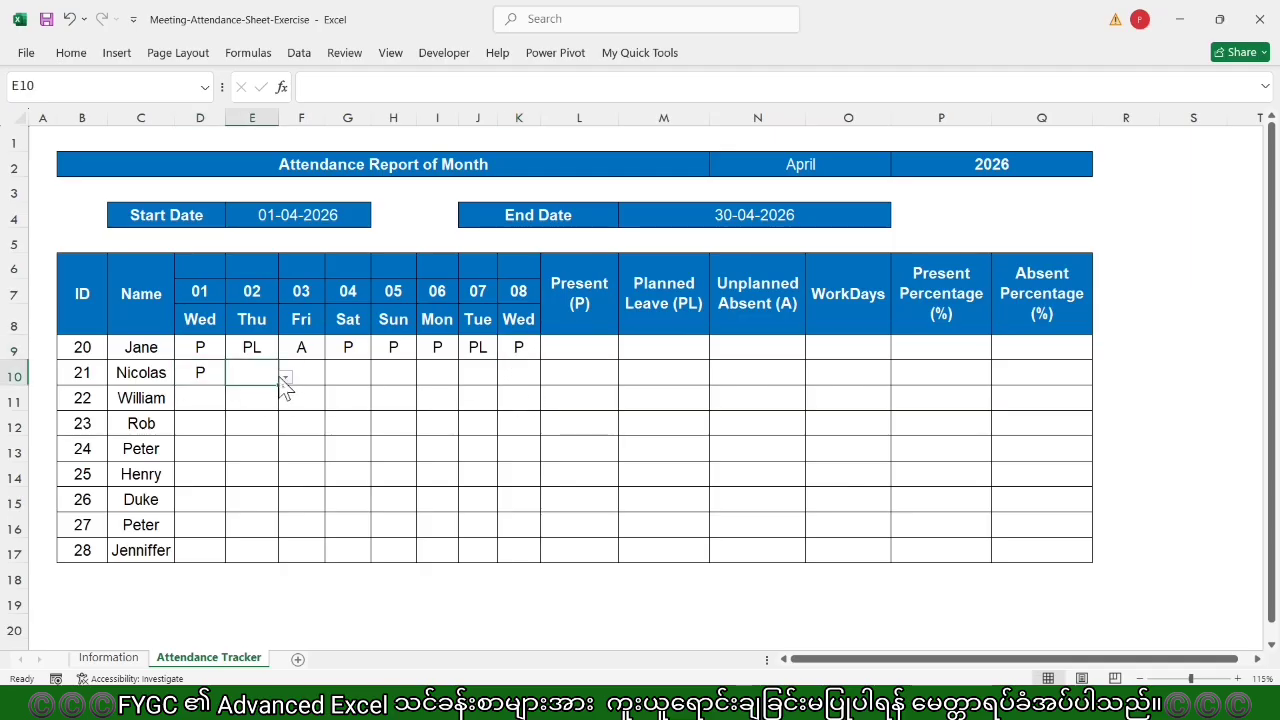
pyautogui.click(285, 378)
pyautogui.click(255, 392)
pyautogui.click(303, 374)
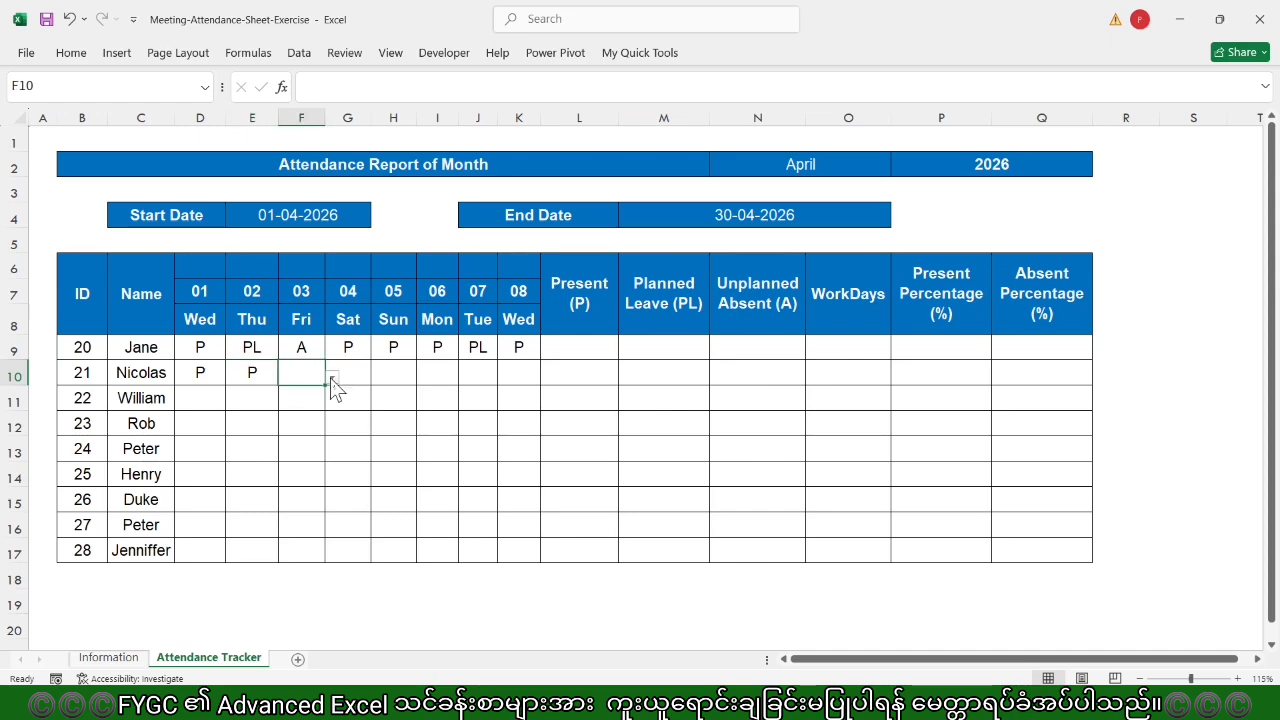
pyautogui.click(333, 385)
pyautogui.click(305, 393)
# Step: Choose the attendance codes PL for day 04, P for day 05 and A for day 06 in row 10
pyautogui.click(362, 379)
pyautogui.click(378, 384)
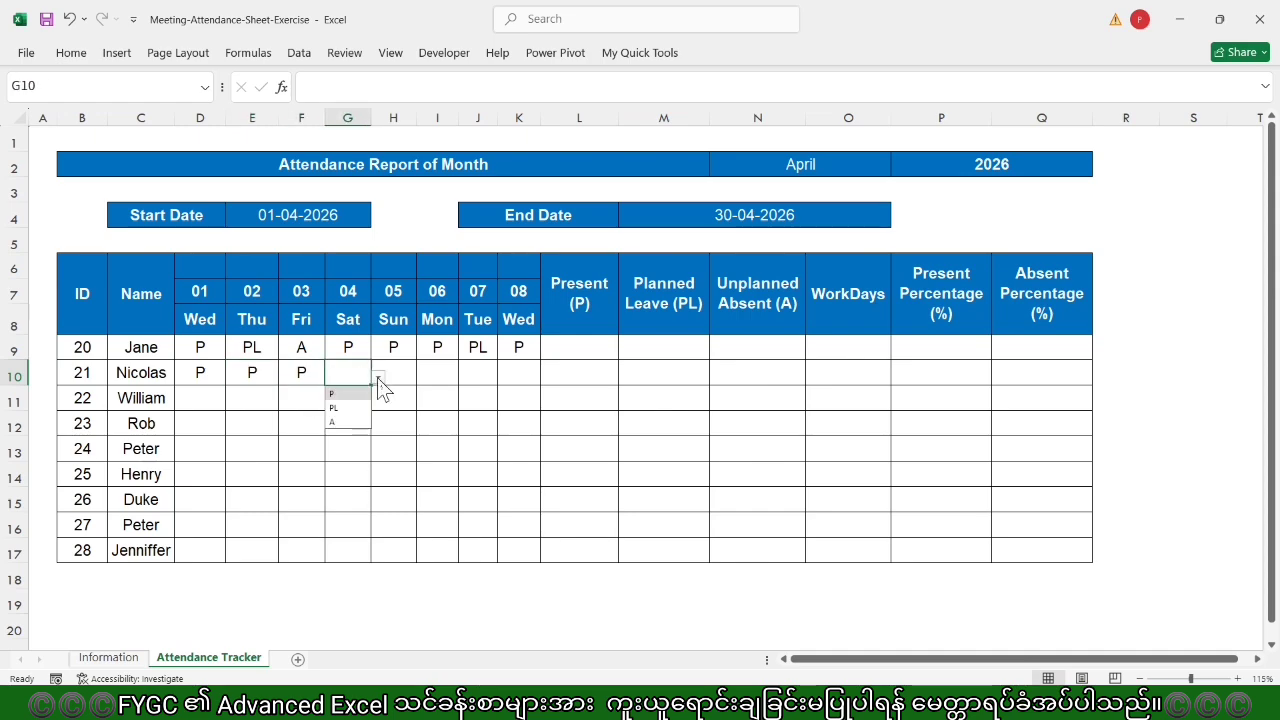
pyautogui.click(357, 409)
pyautogui.click(398, 379)
pyautogui.click(423, 378)
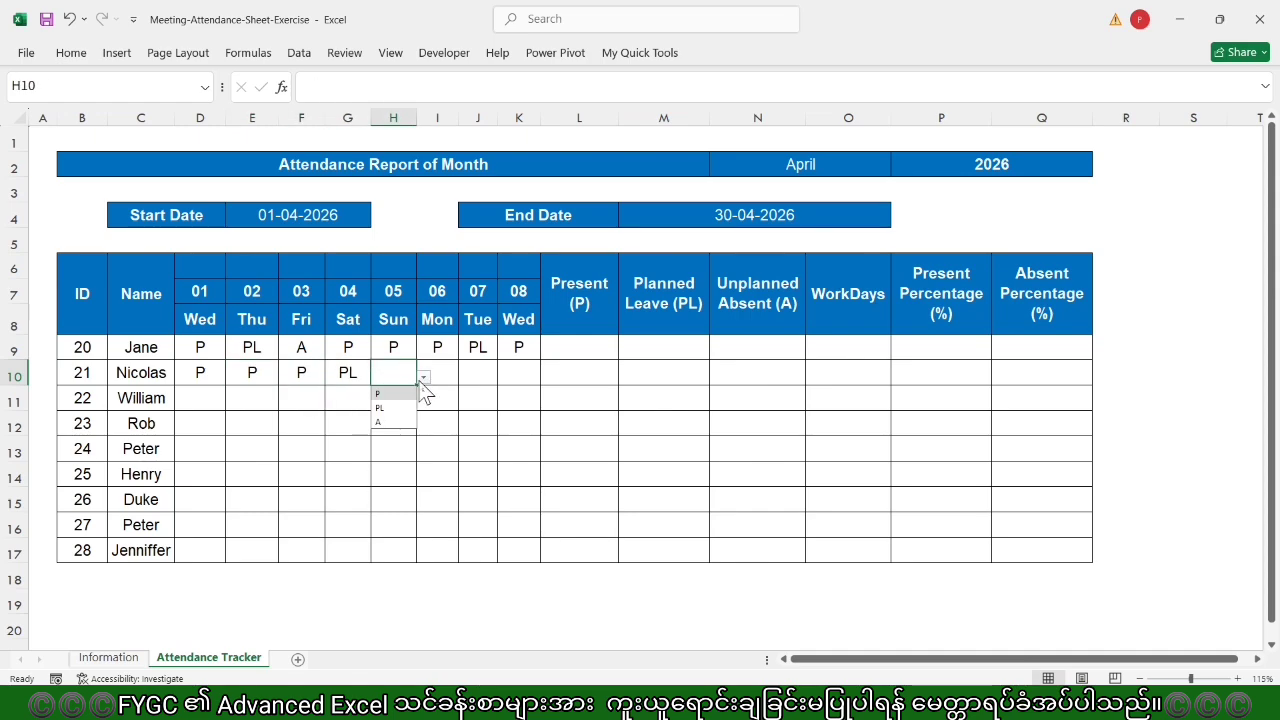
pyautogui.click(408, 395)
pyautogui.click(444, 375)
pyautogui.click(465, 378)
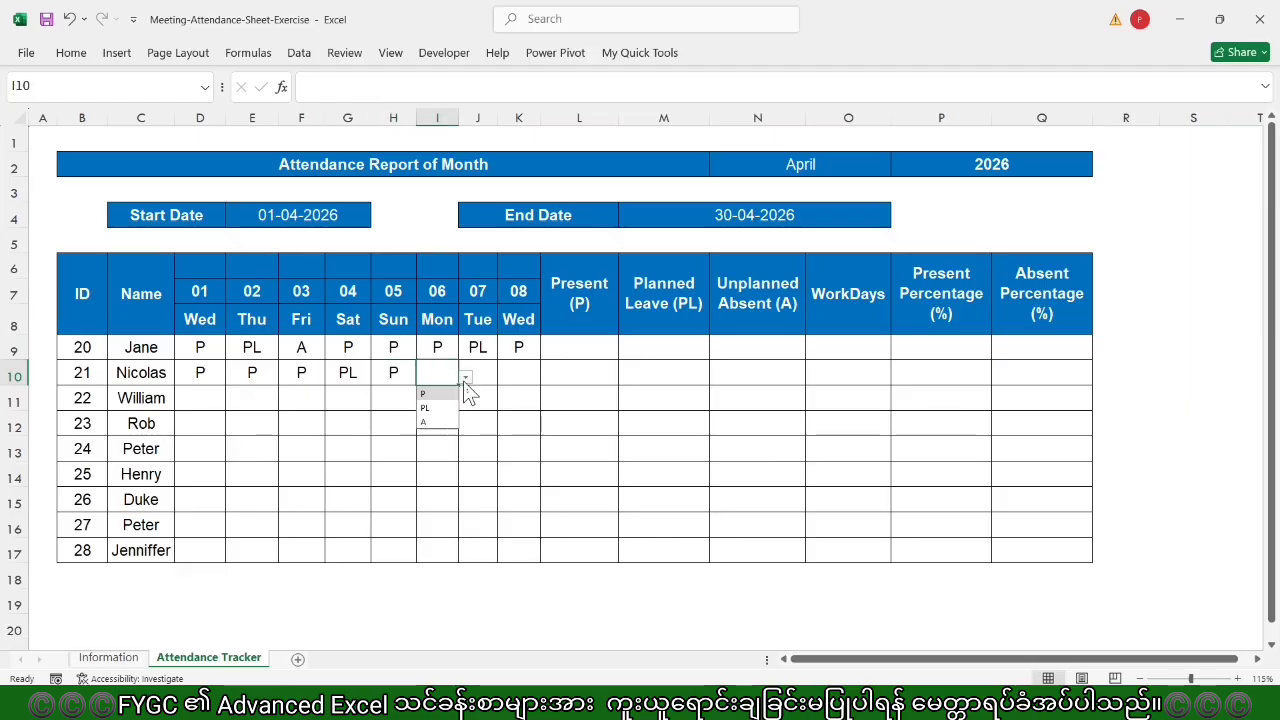
pyautogui.click(441, 423)
# Step: Complete row 10 with the attendance code P for days 07 and 08
pyautogui.click(483, 378)
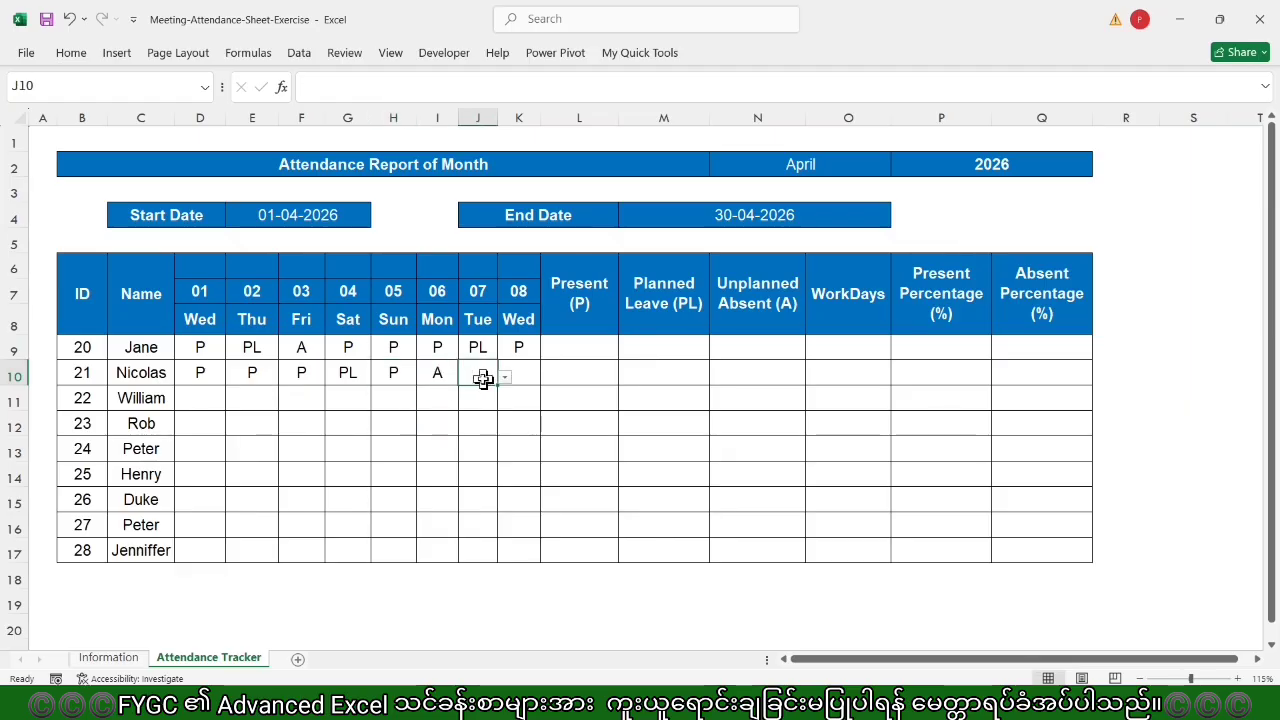
pyautogui.click(505, 380)
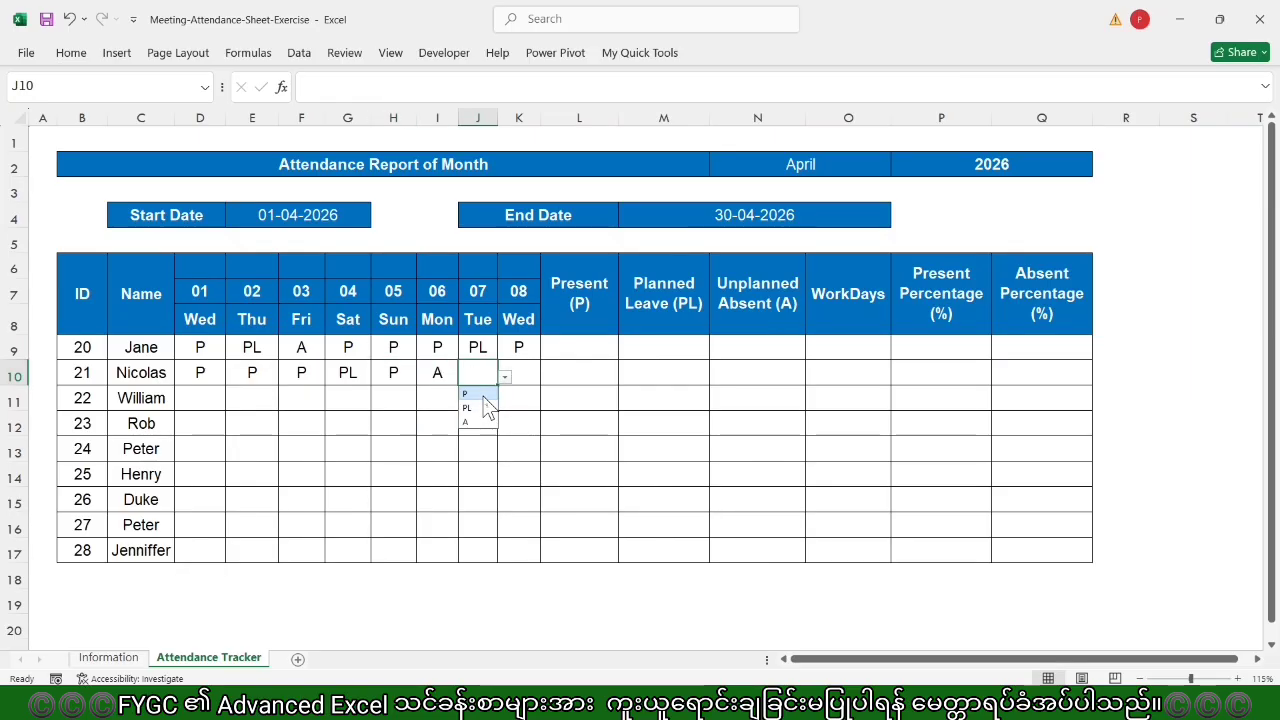
pyautogui.click(478, 393)
pyautogui.click(516, 375)
pyautogui.click(548, 378)
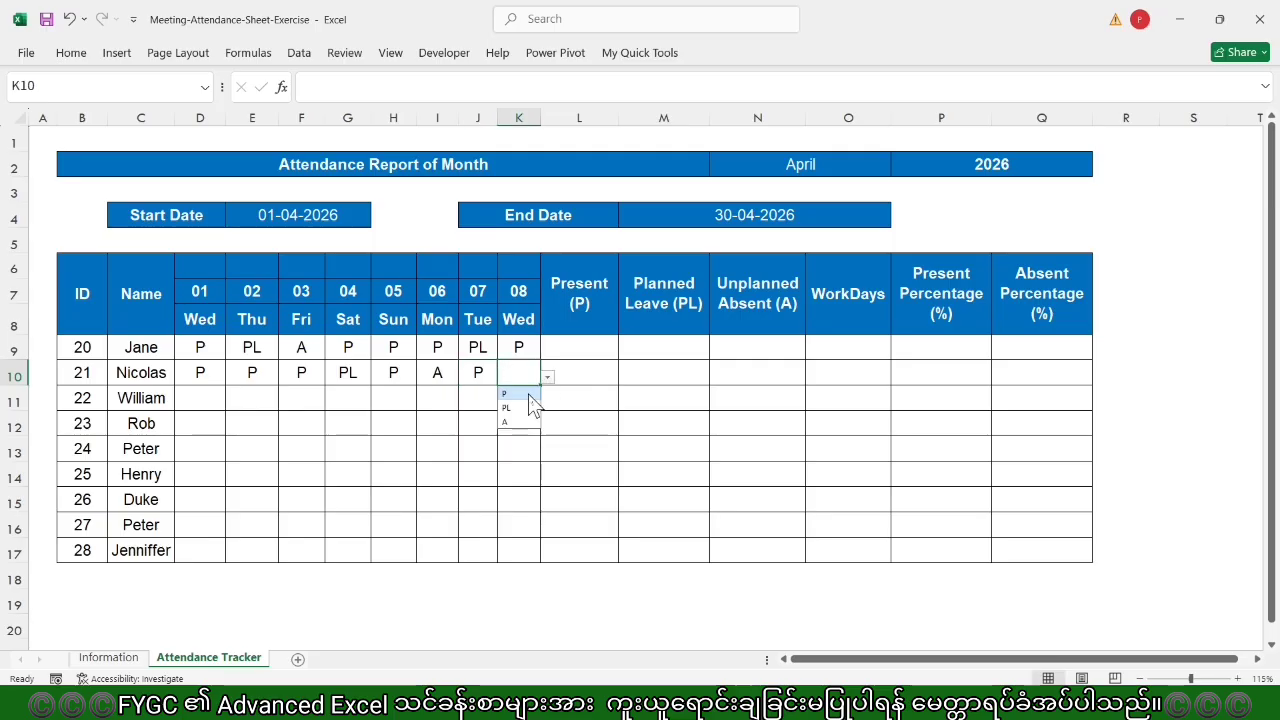
pyautogui.click(528, 394)
# Step: Enter the formula =COUNTIF(D9:K9,"P") in L9 to count the present days of row 9
pyautogui.click(600, 347)
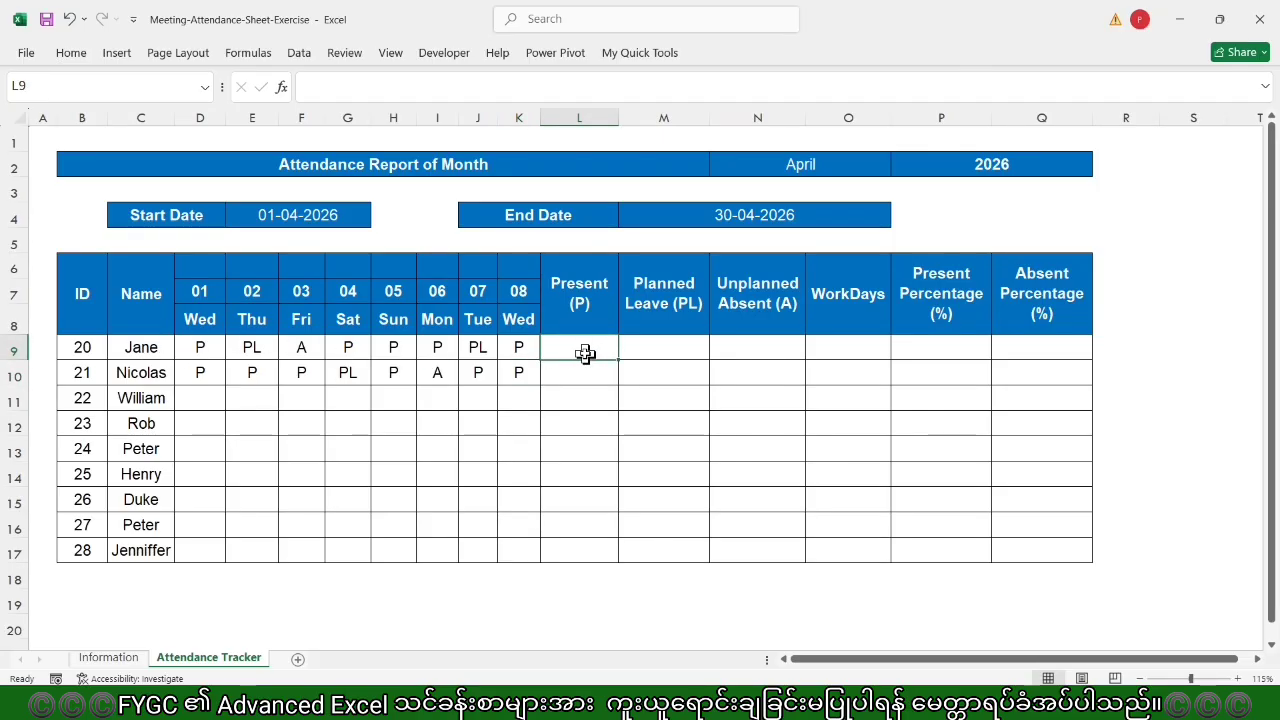
pyautogui.write('=')
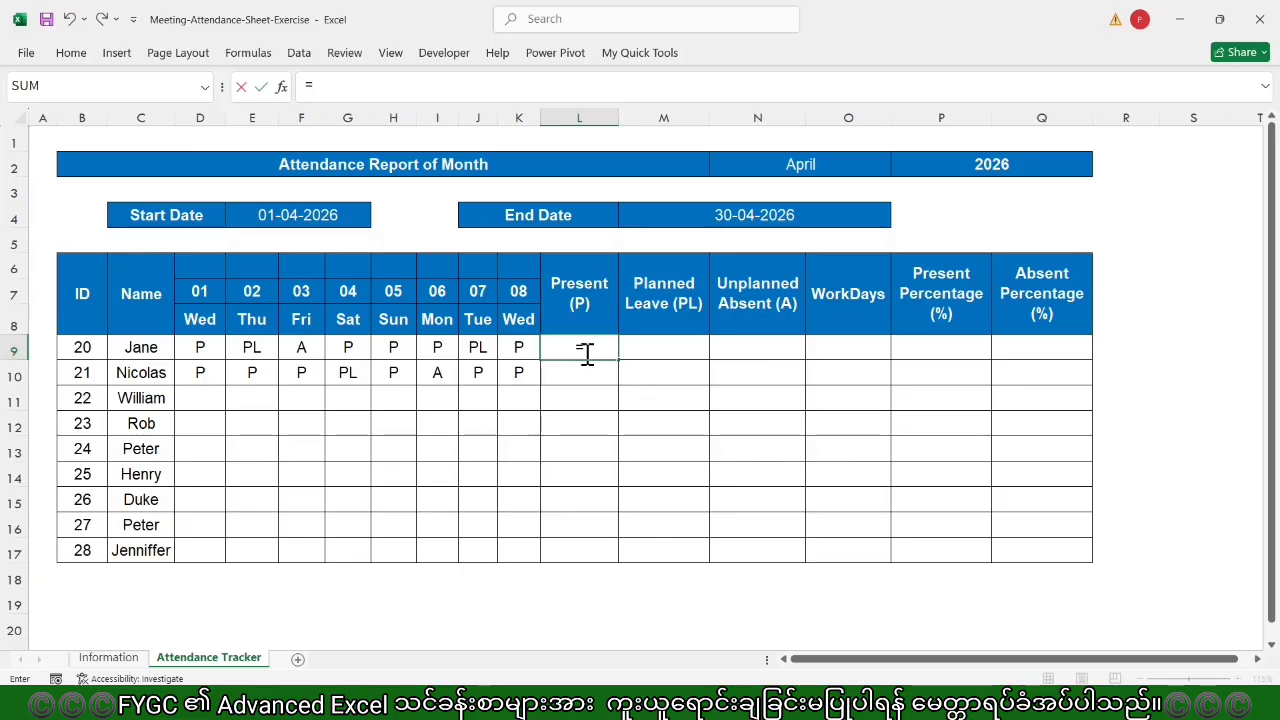
pyautogui.write('co')
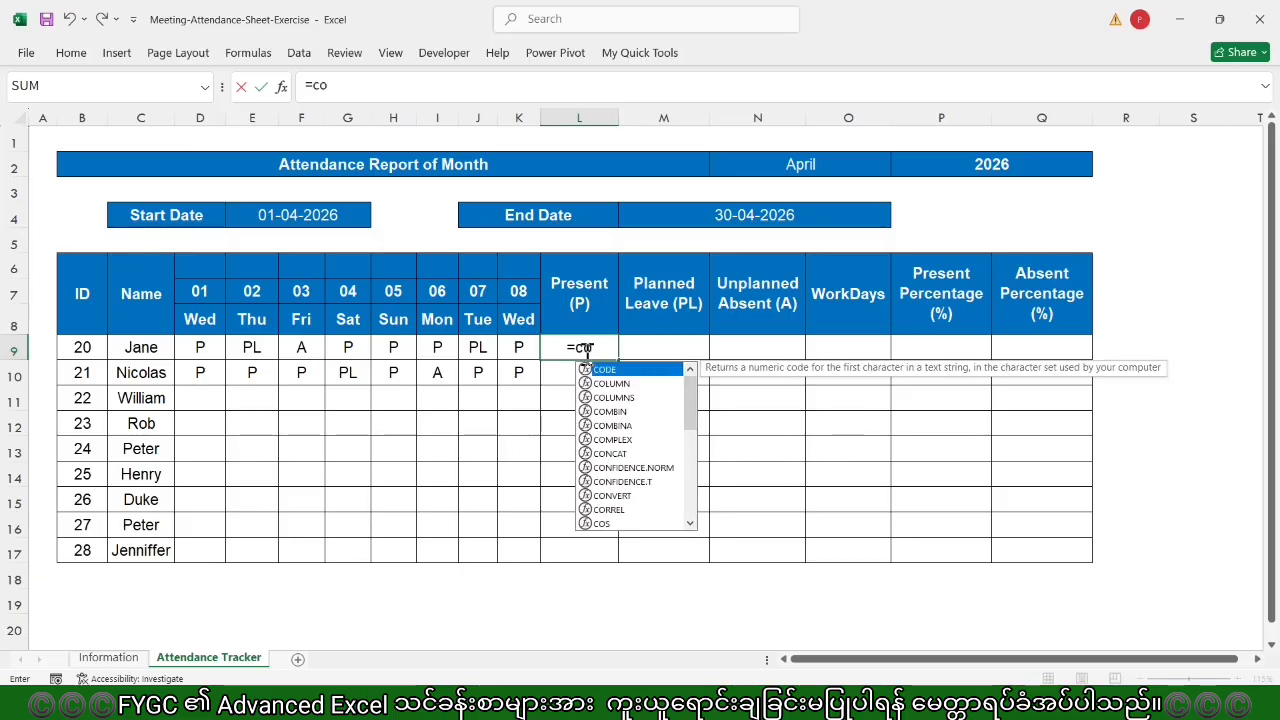
pyautogui.write('unt')
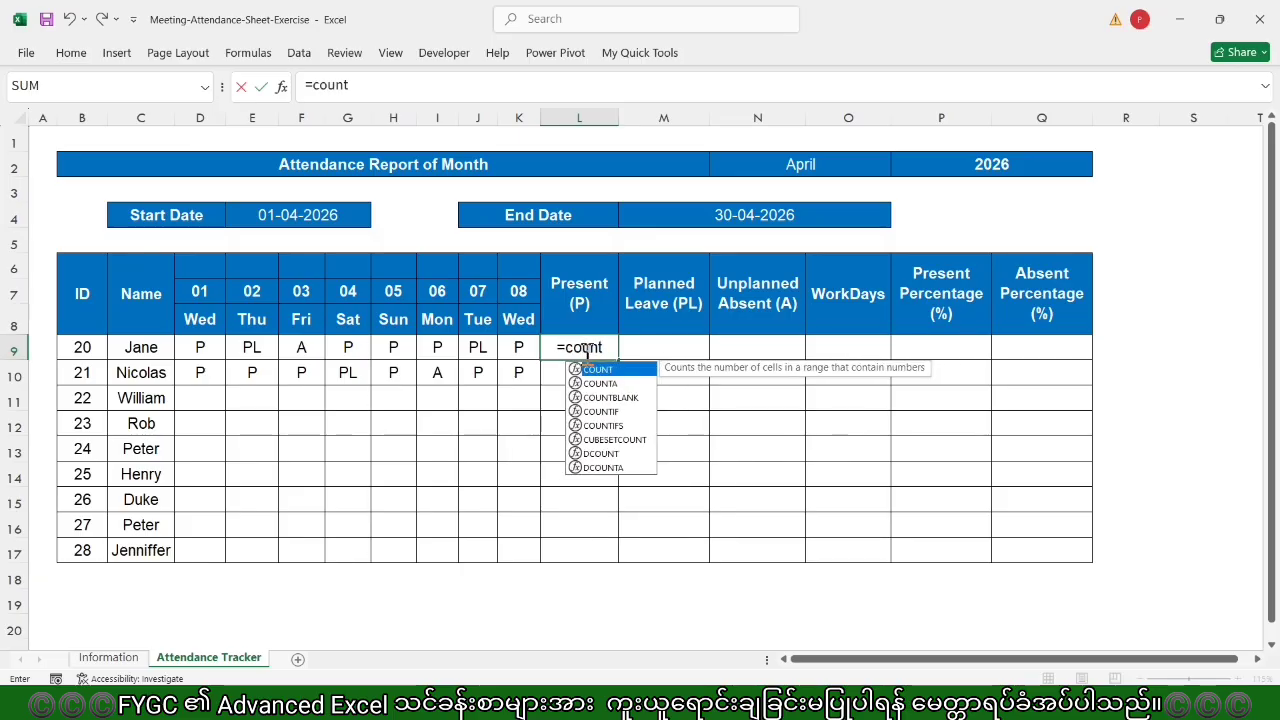
pyautogui.write('if(')
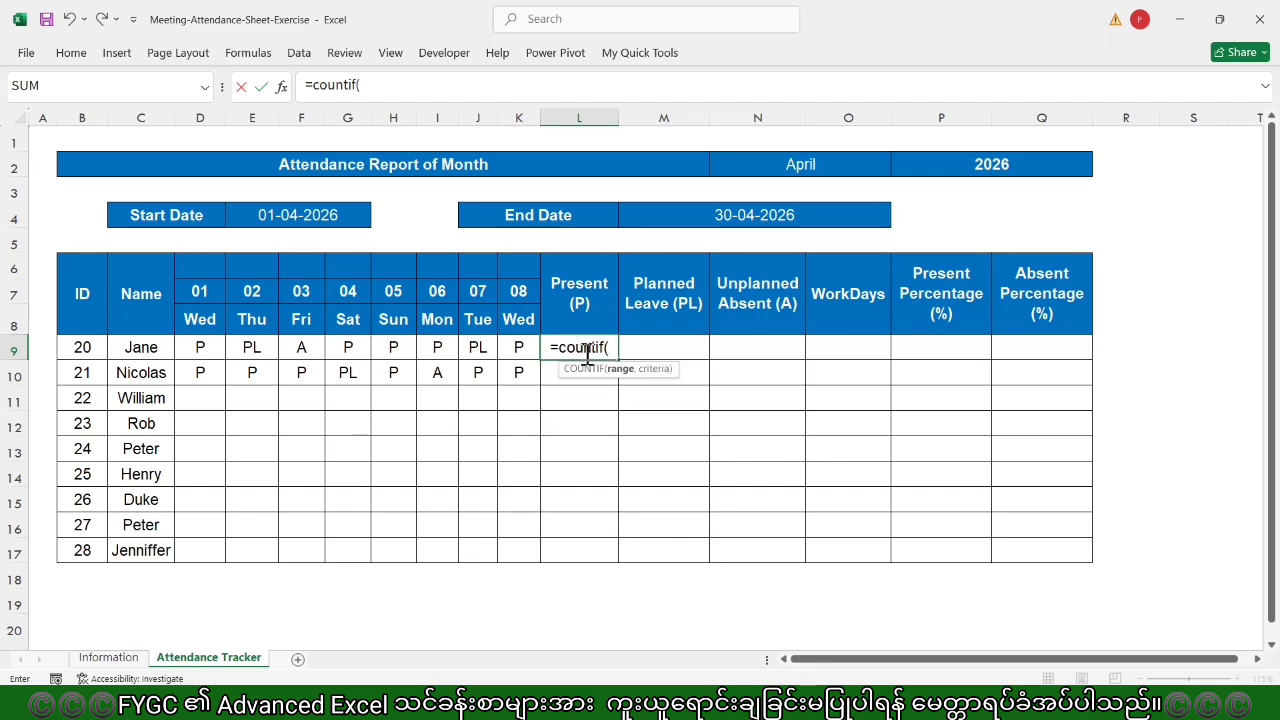
pyautogui.moveTo(200, 347); pyautogui.dragTo(514, 346)
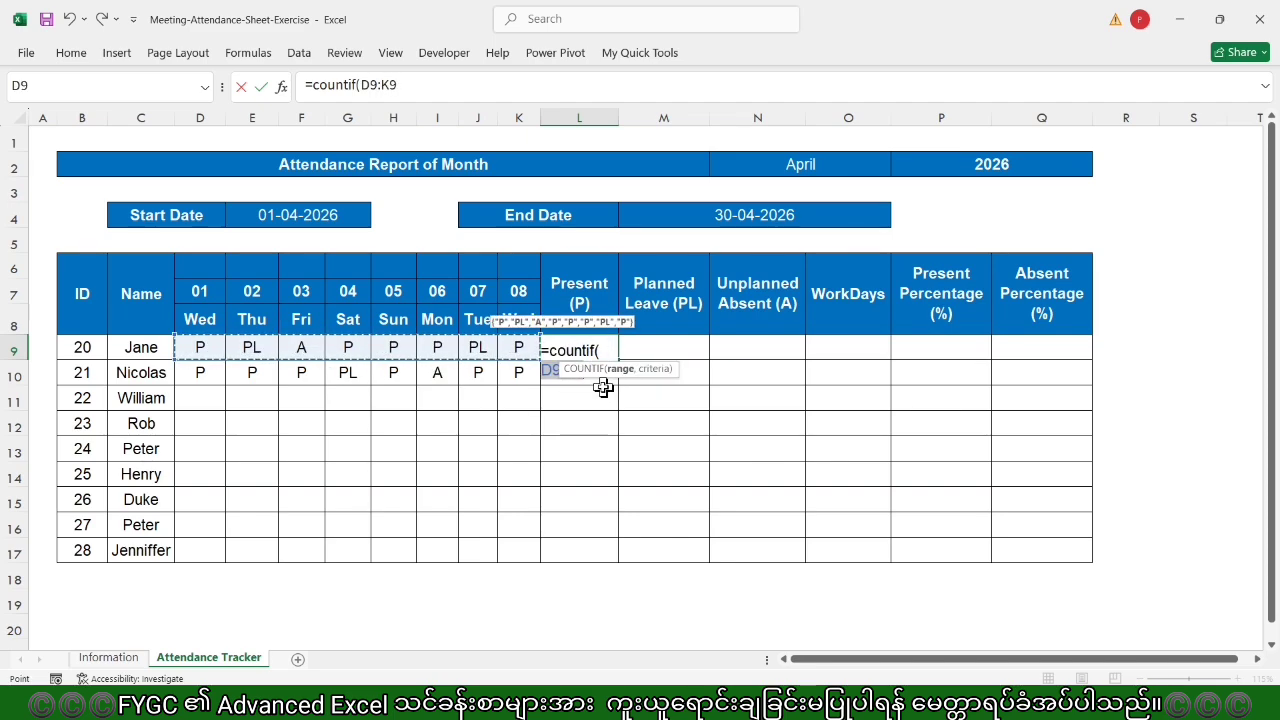
pyautogui.click(418, 85)
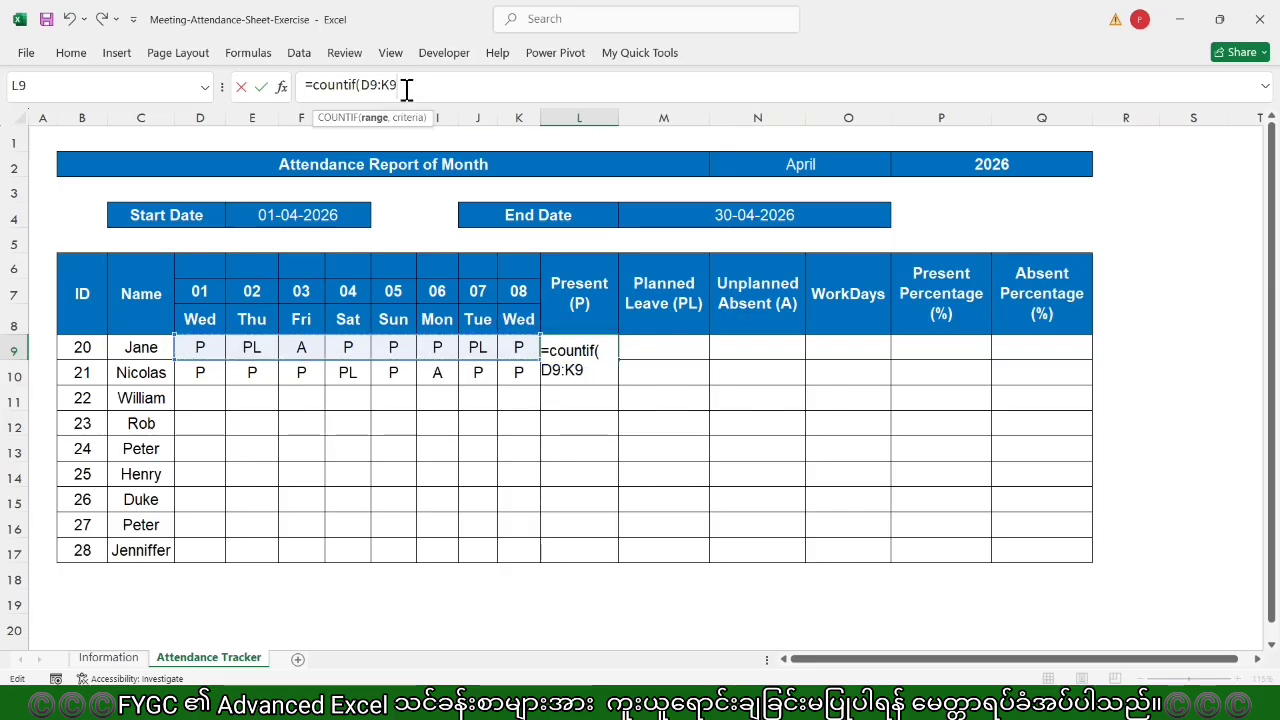
pyautogui.write(',"P')
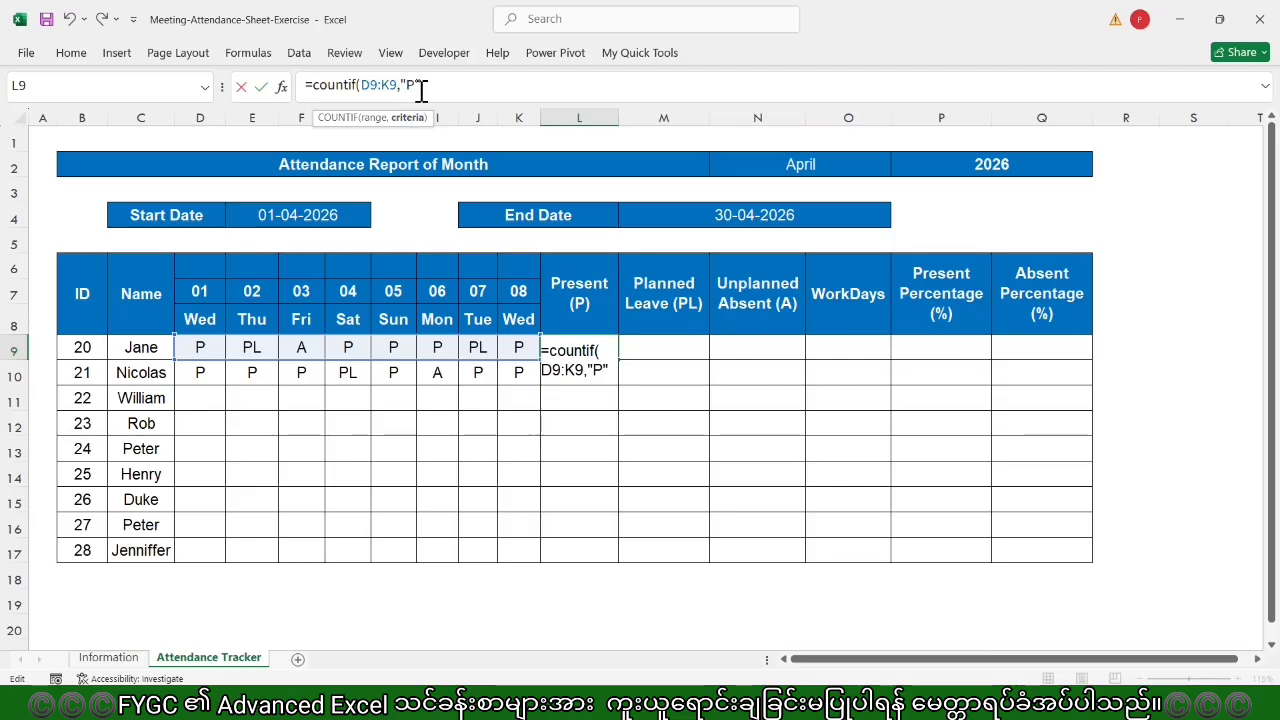
pyautogui.write('")')
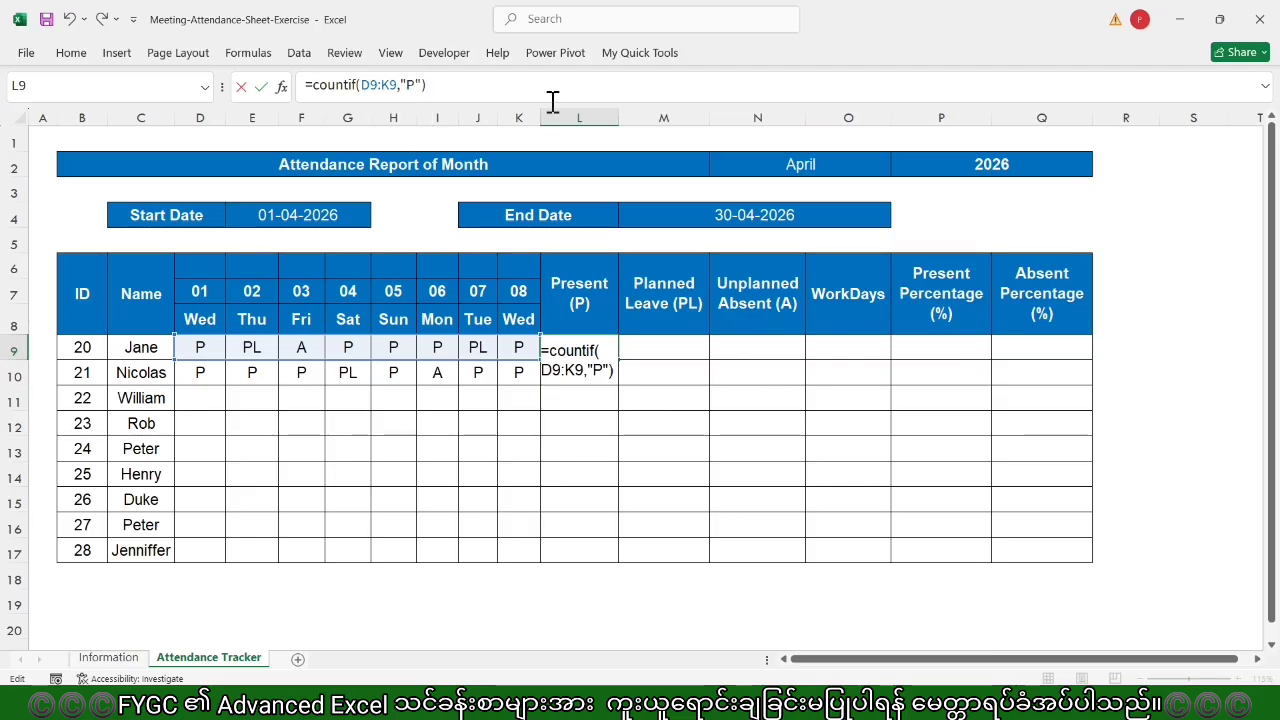
pyautogui.press('Return')
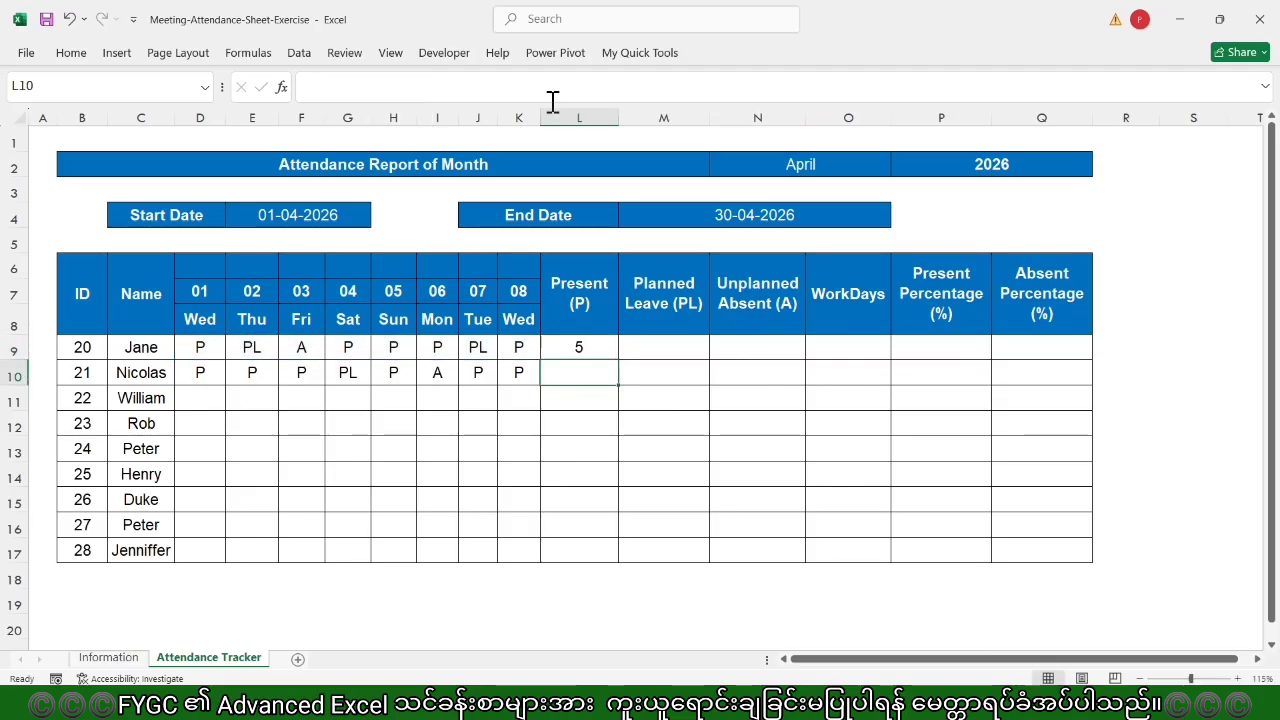
# Step: Enter the formula =COUNTIF(D9:K9,"PL") in M9 to count the planned leave days of row 9
pyautogui.click(674, 344)
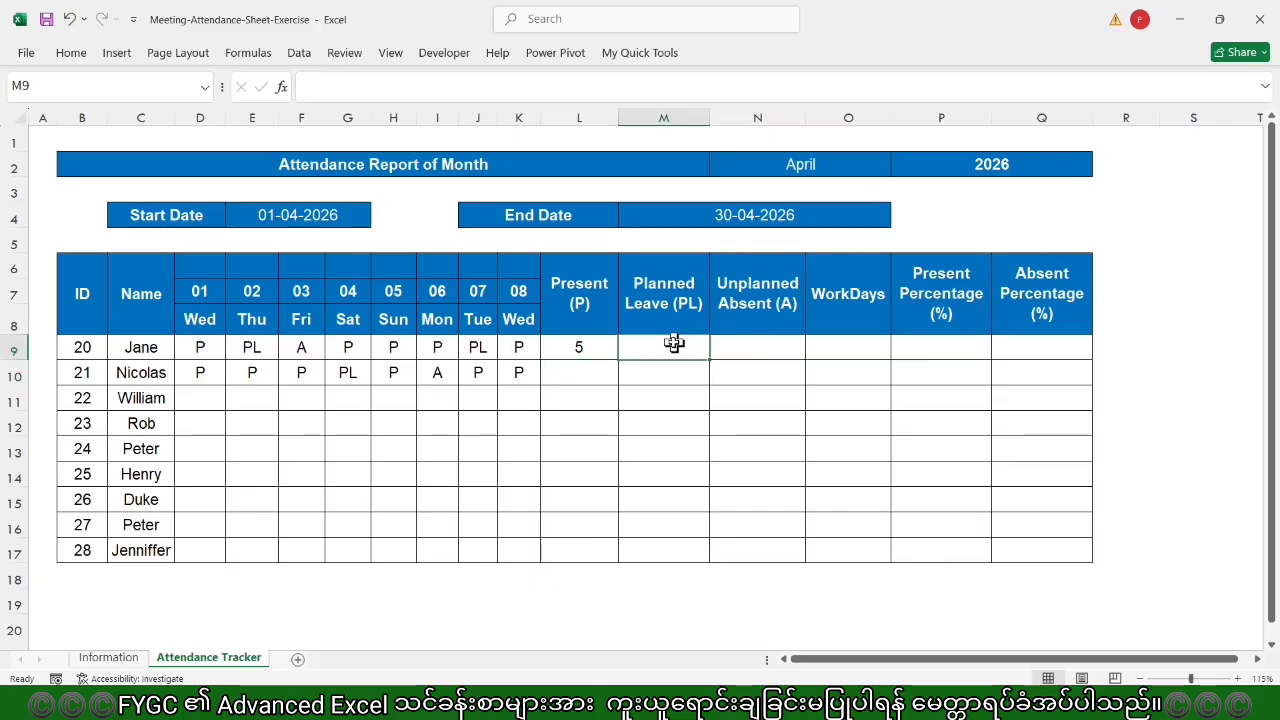
pyautogui.write('=')
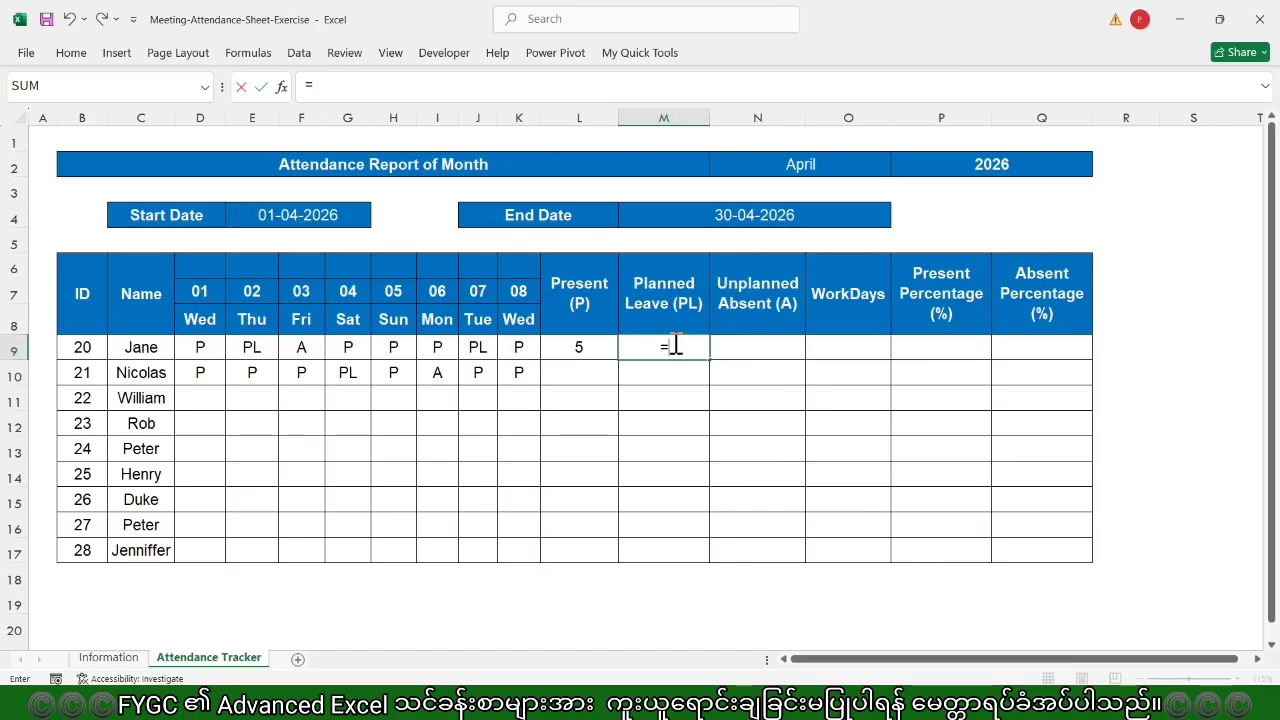
pyautogui.write('count')
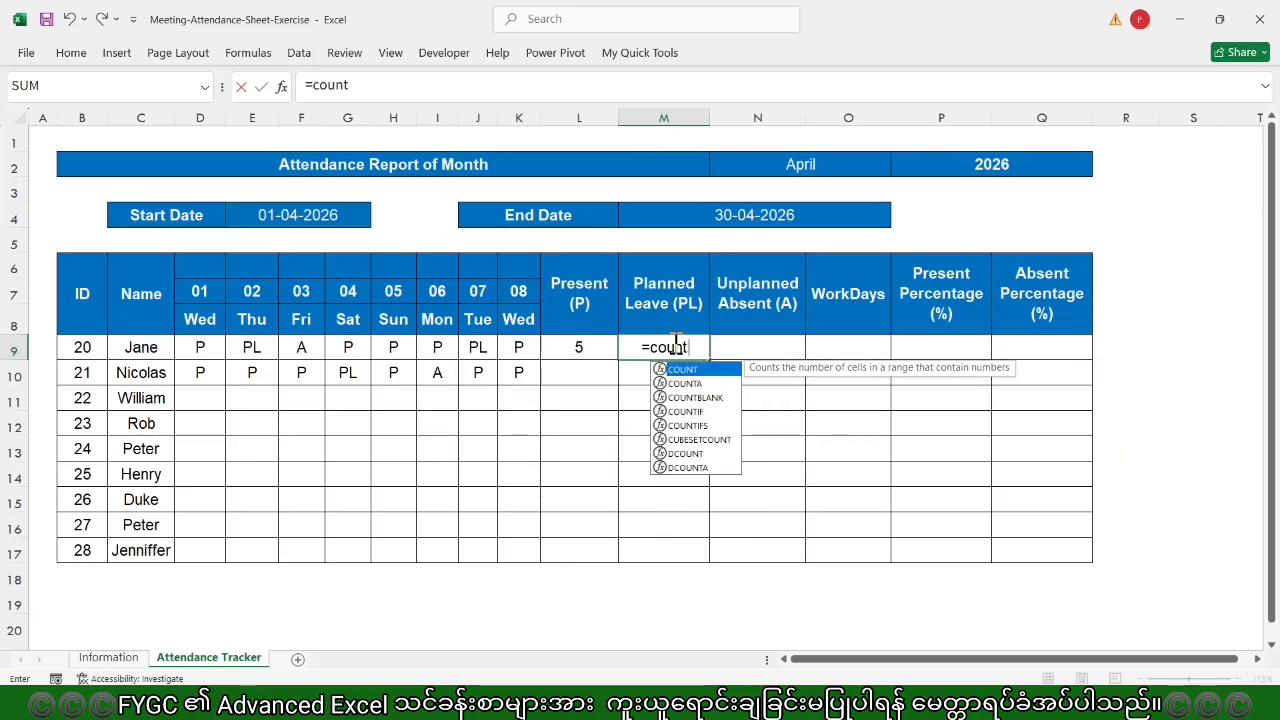
pyautogui.write('if(')
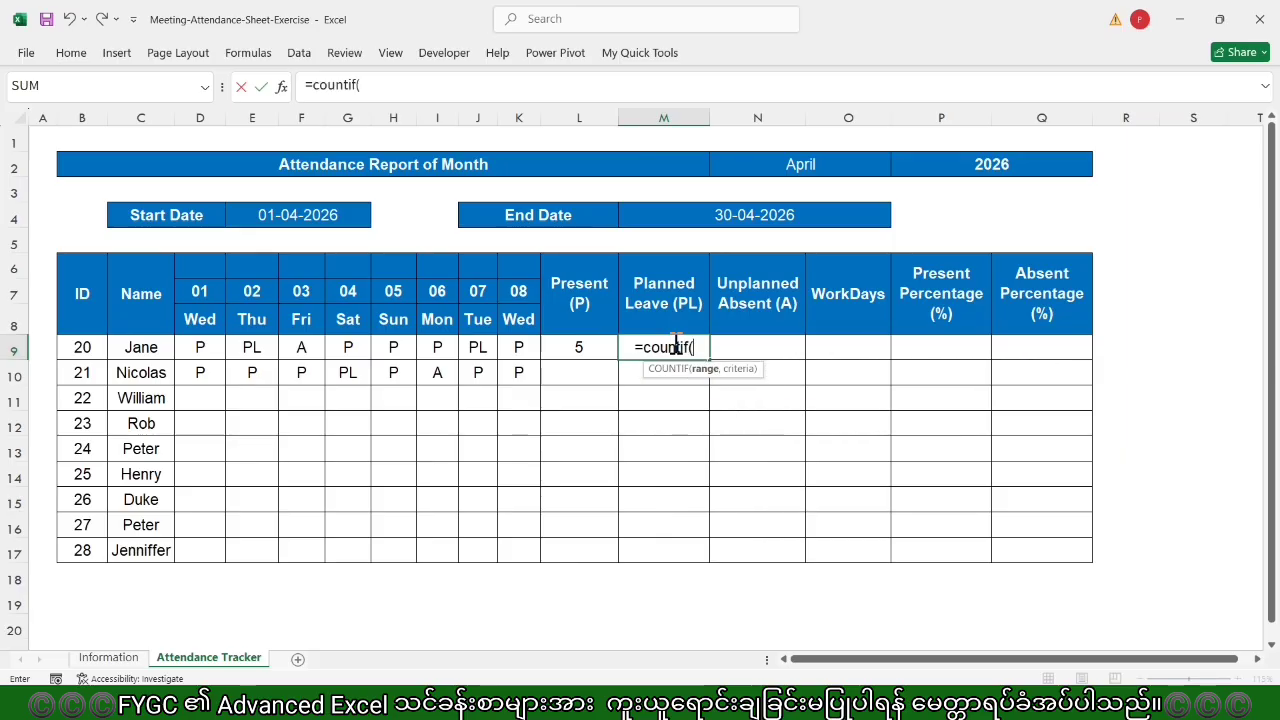
pyautogui.moveTo(200, 347); pyautogui.dragTo(516, 348)
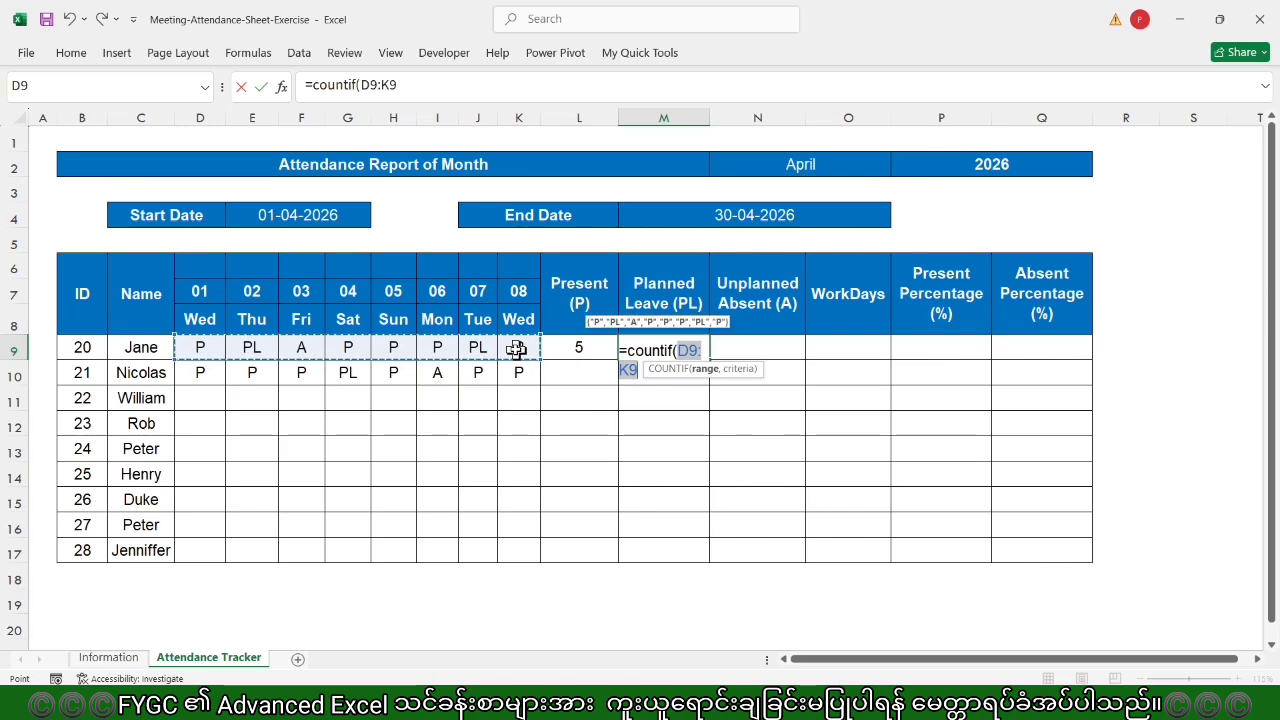
pyautogui.write(',')
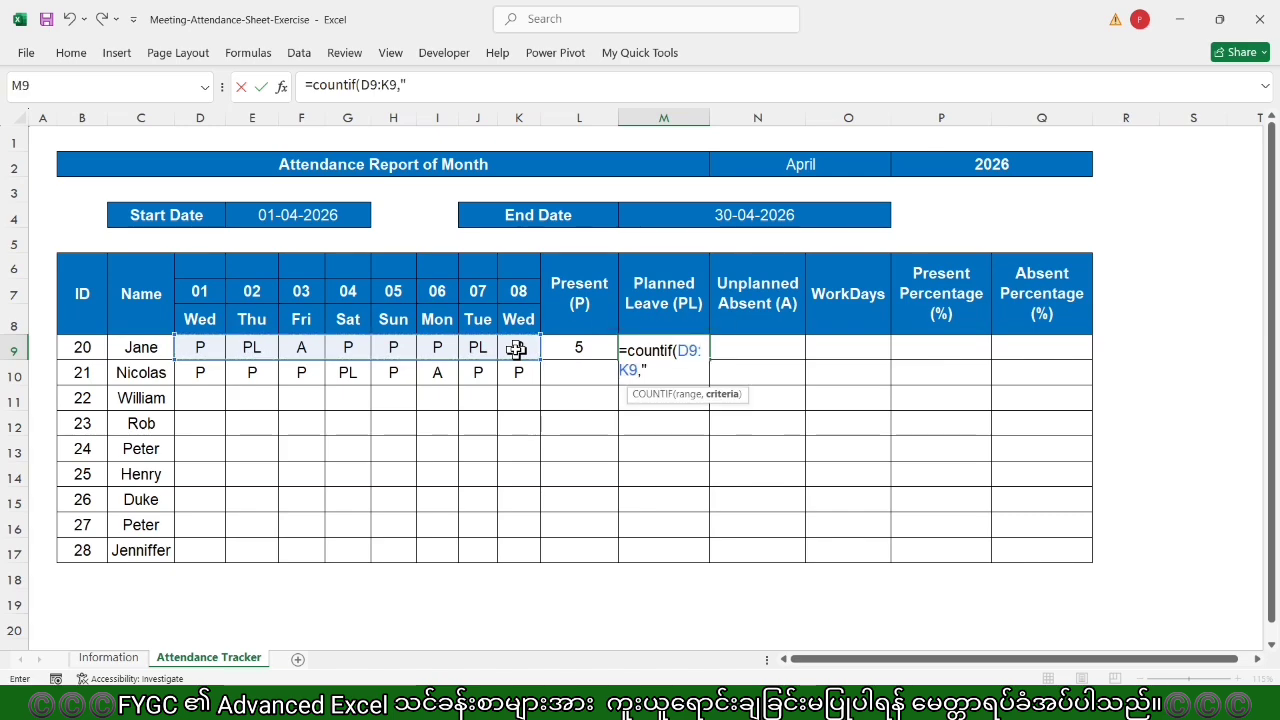
pyautogui.write('"PL")')
pyautogui.press('Return')
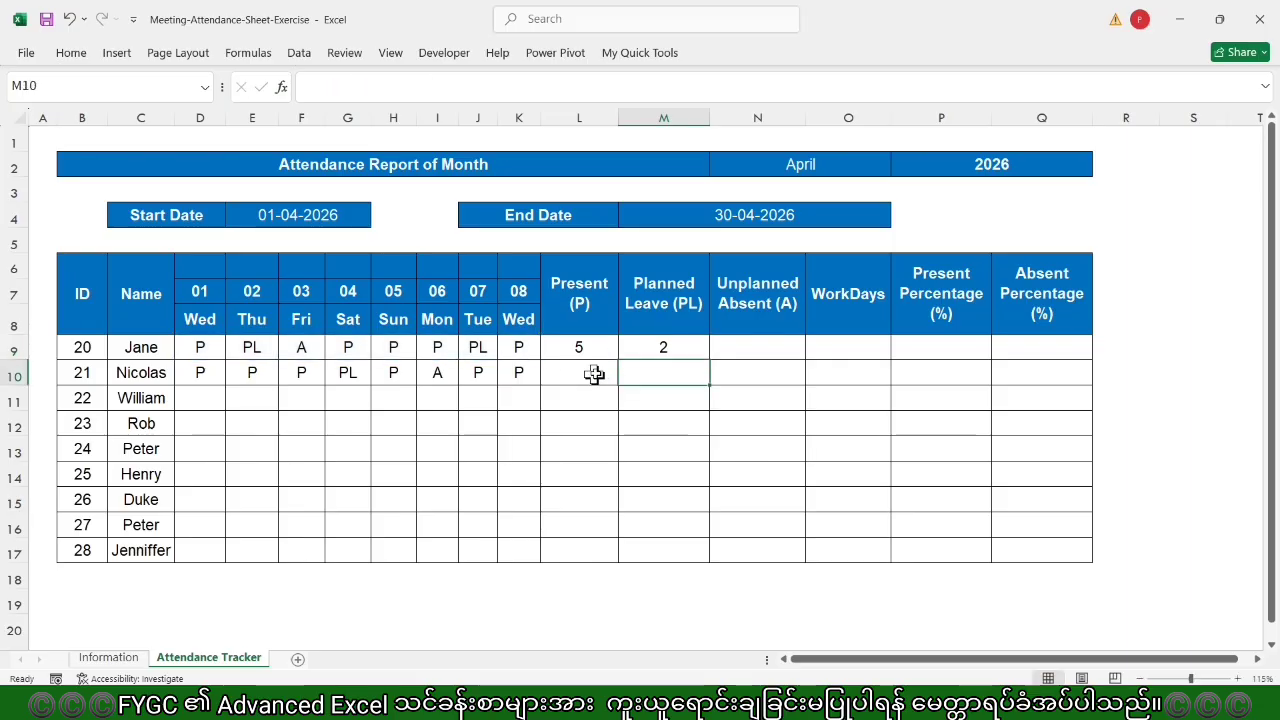
# Step: Enter the formula =COUNTIF(D9:K9,"A") in N9 to count the unplanned absences of row 9
pyautogui.click(755, 346)
pyautogui.write('=')
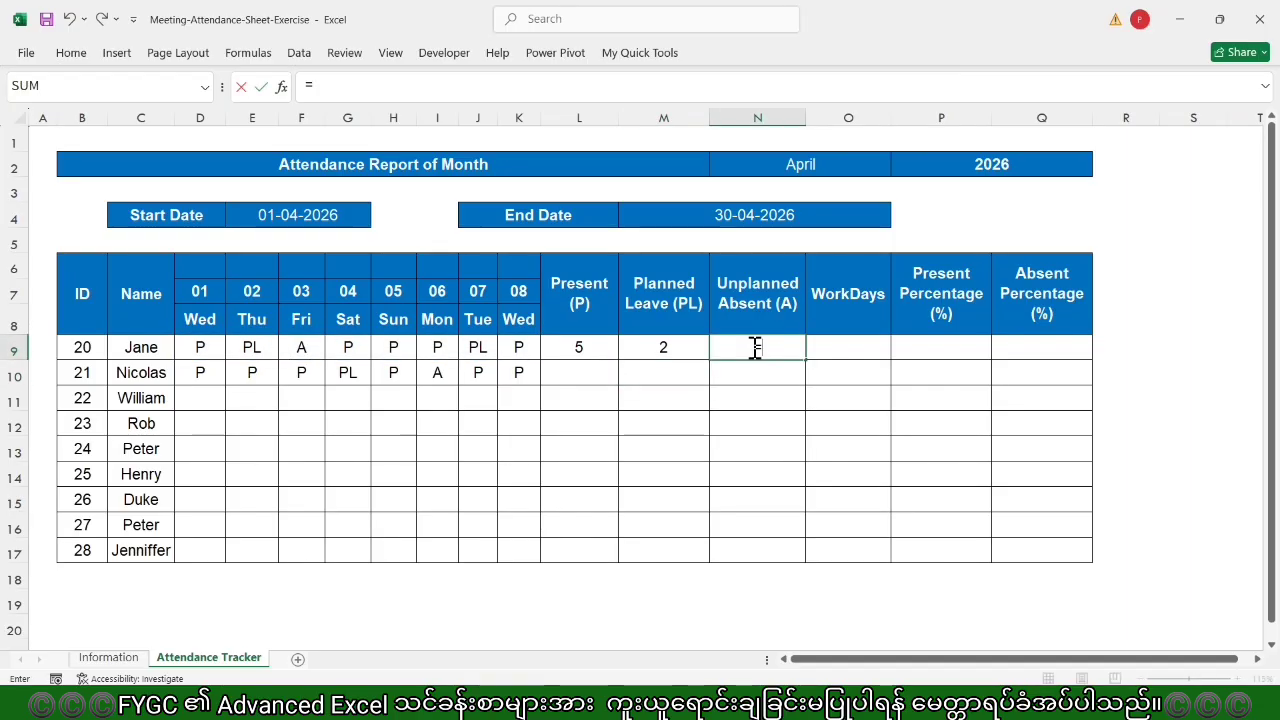
pyautogui.write('countif(')
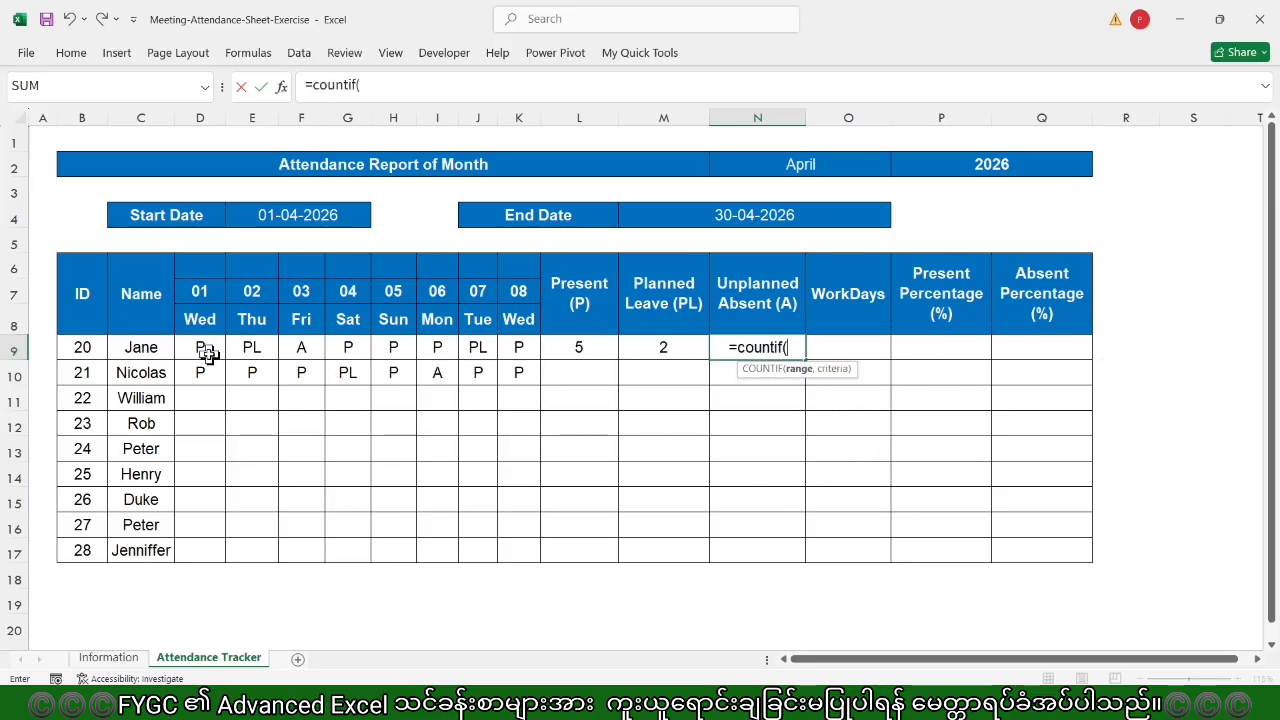
pyautogui.moveTo(200, 347); pyautogui.dragTo(527, 346)
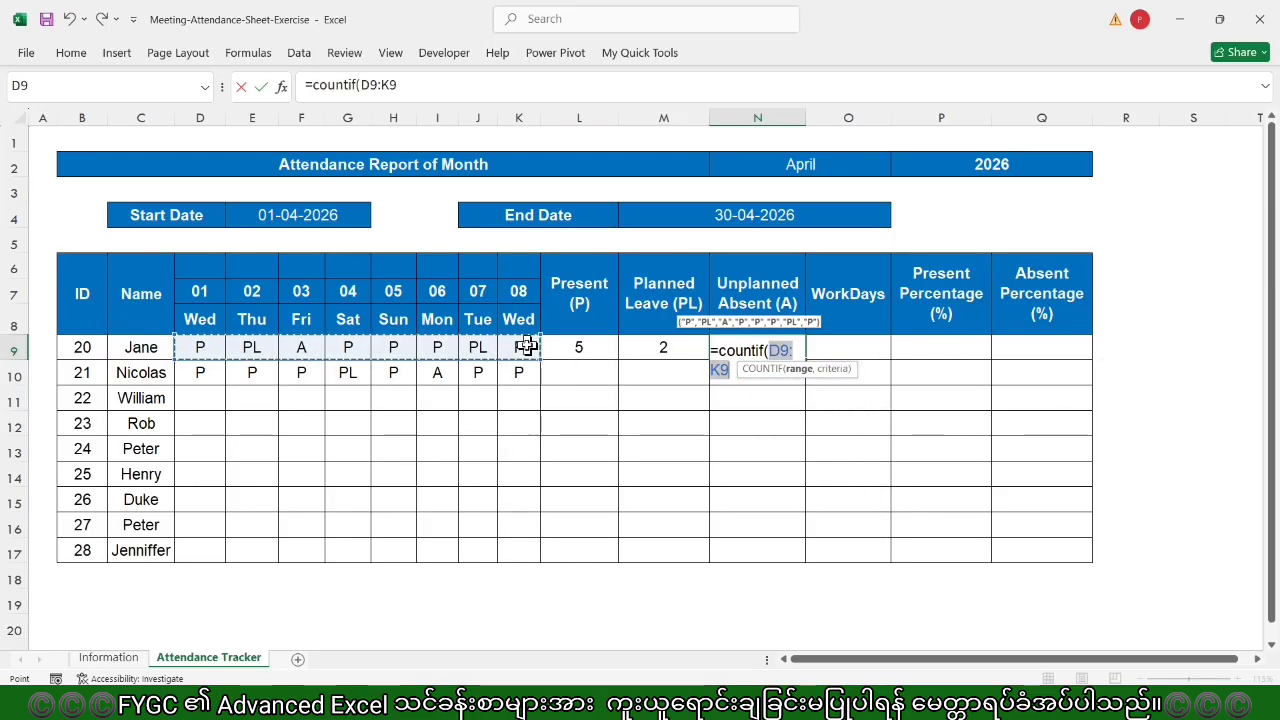
pyautogui.write(',')
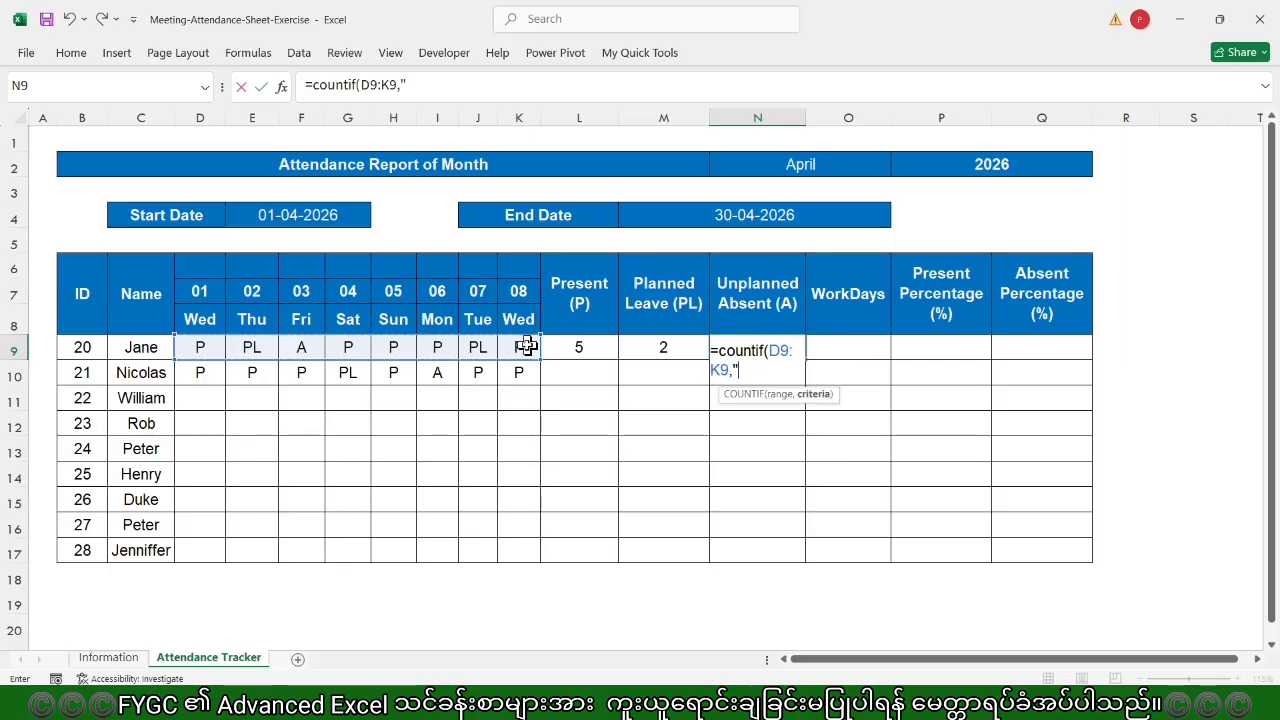
pyautogui.write('"A")')
pyautogui.press('Return')
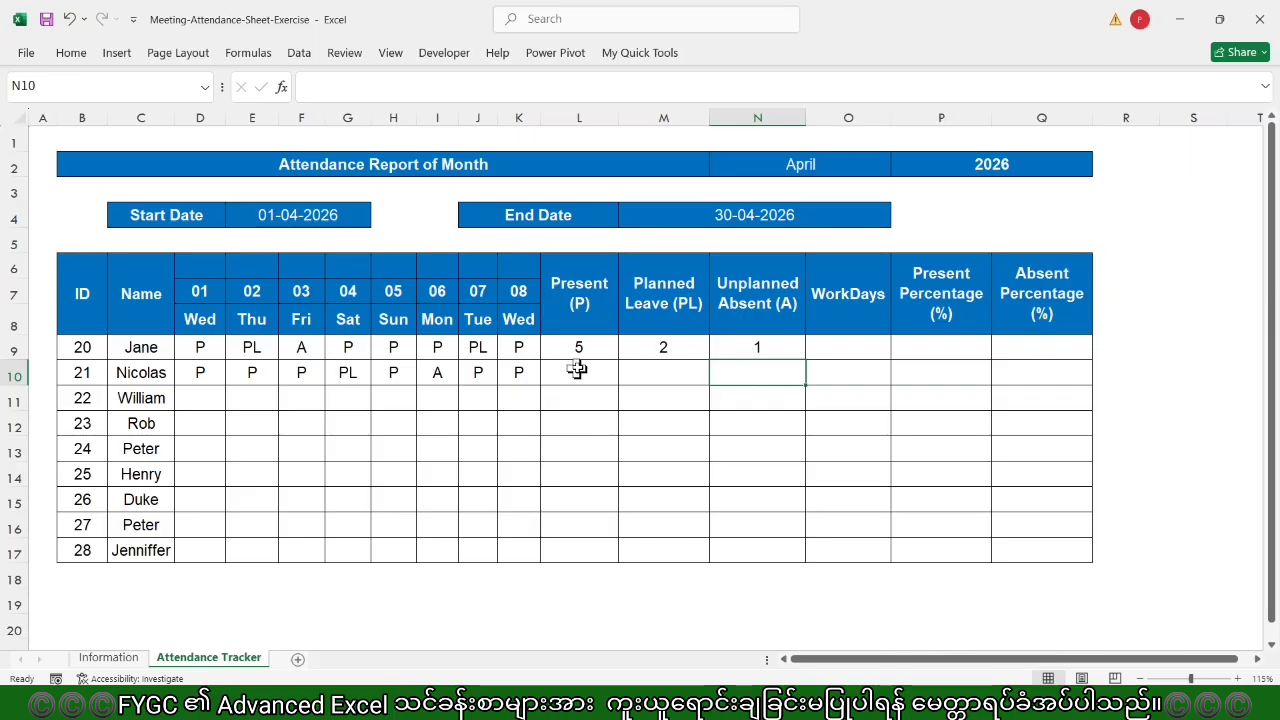
# Step: Fill the Present, Planned Leave and Unplanned Absent formulas from row 9 down to row 17
pyautogui.click(600, 349)
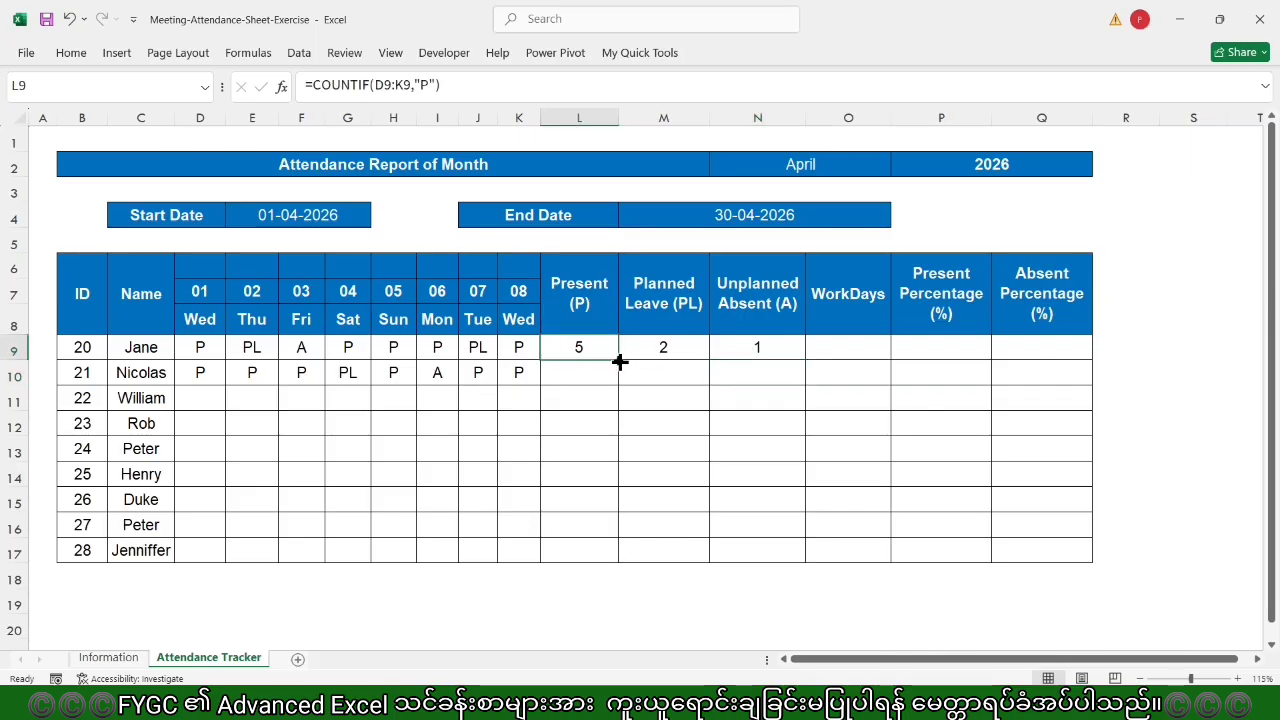
pyautogui.moveTo(618, 362); pyautogui.dragTo(614, 551)
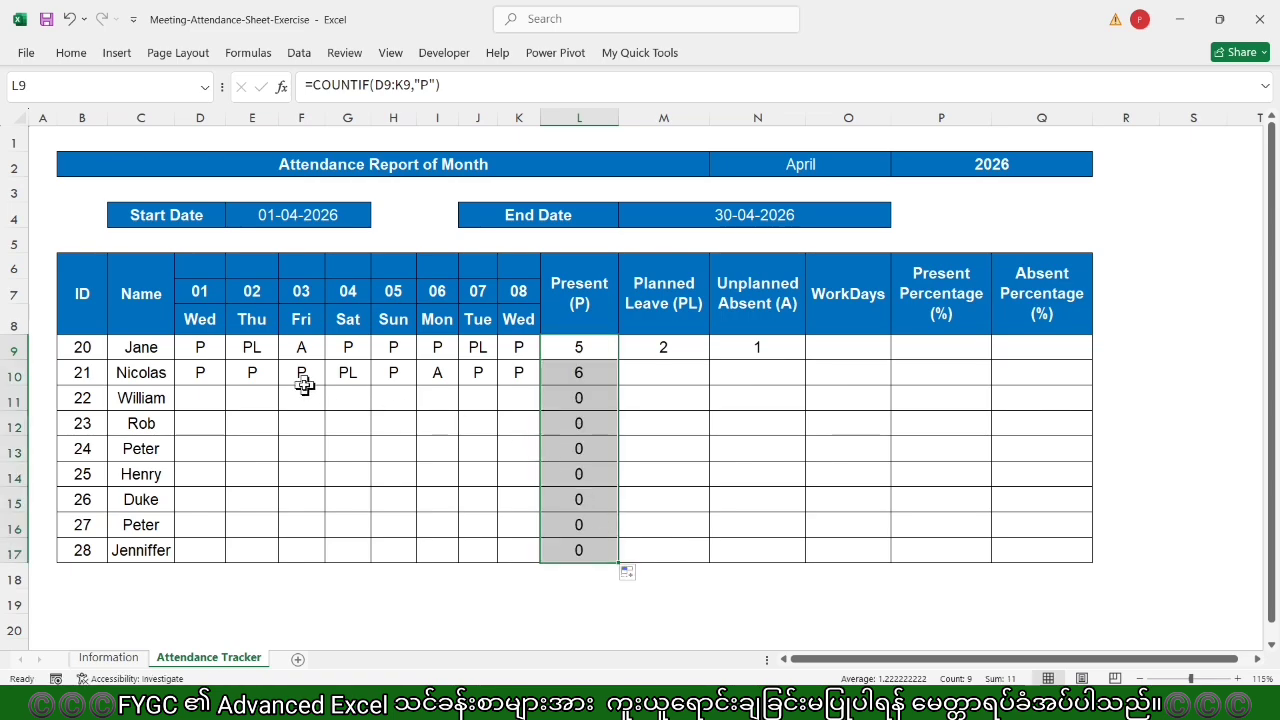
pyautogui.click(588, 402)
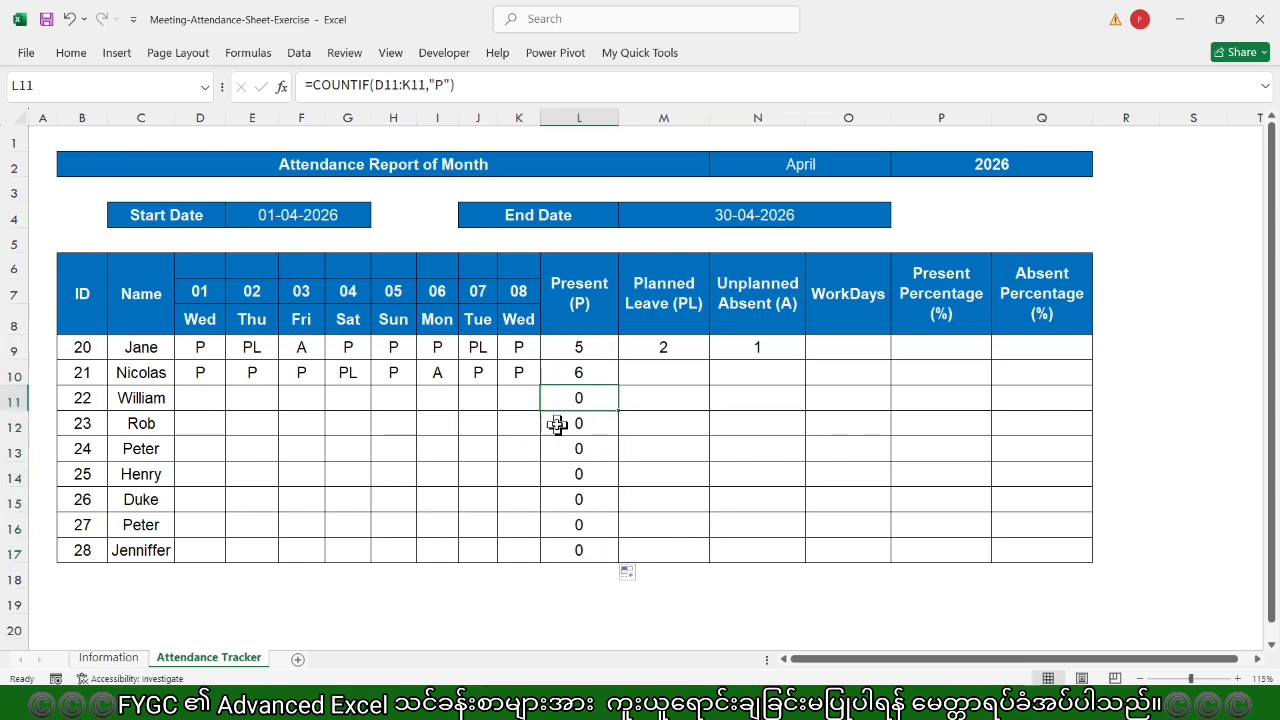
pyautogui.click(690, 350)
pyautogui.moveTo(710, 360); pyautogui.dragTo(706, 548)
pyautogui.click(789, 348)
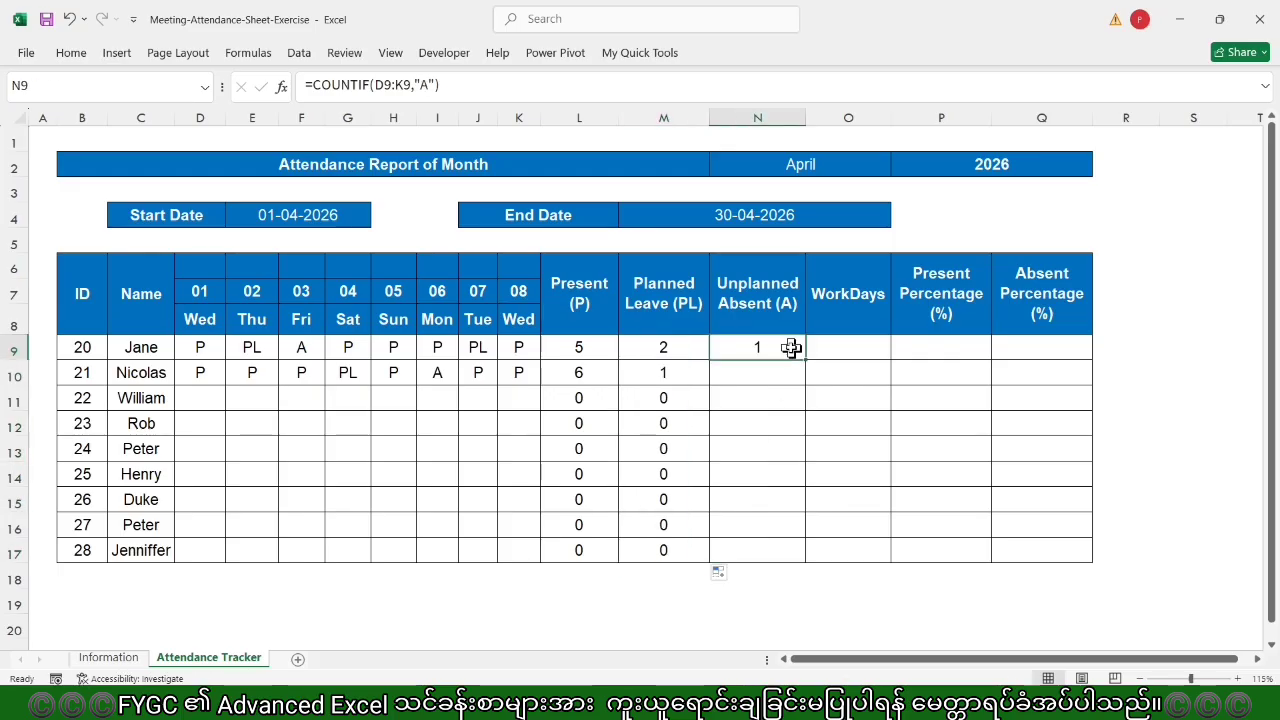
pyautogui.moveTo(805, 360); pyautogui.dragTo(751, 543)
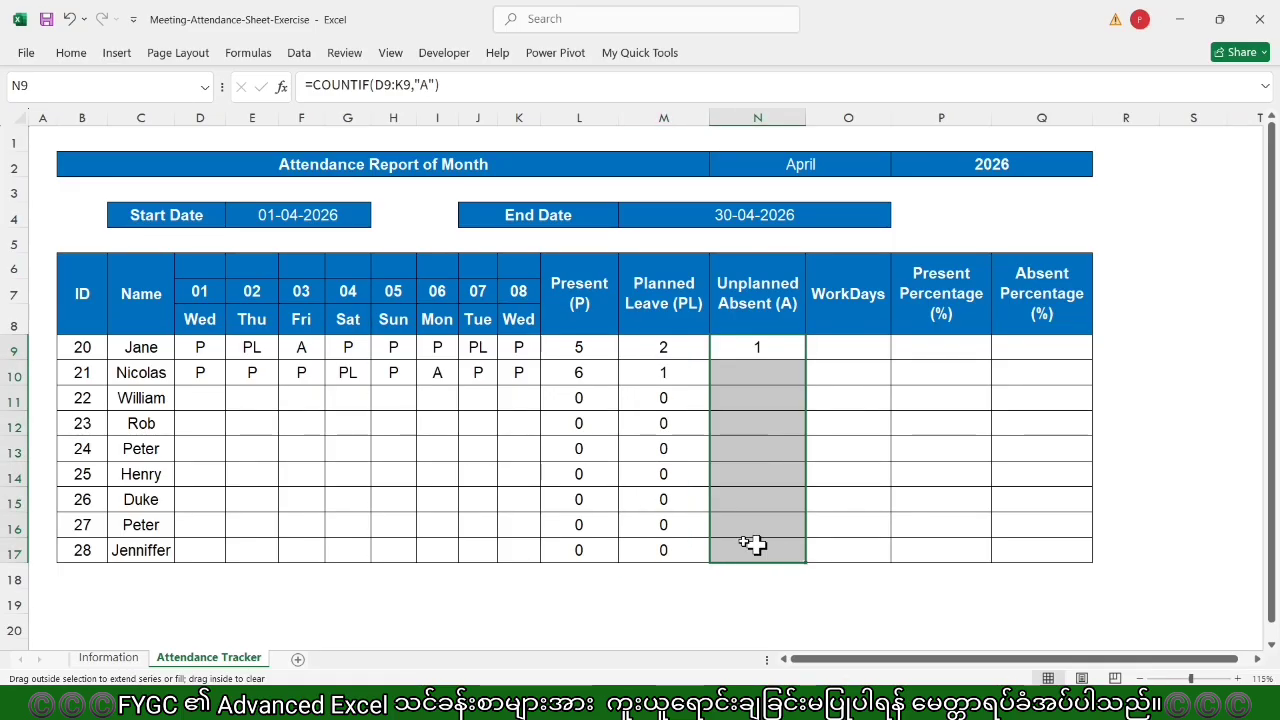
# Step: Choose the attendance code P for day 01 in row 11
pyautogui.click(203, 398)
pyautogui.click(233, 403)
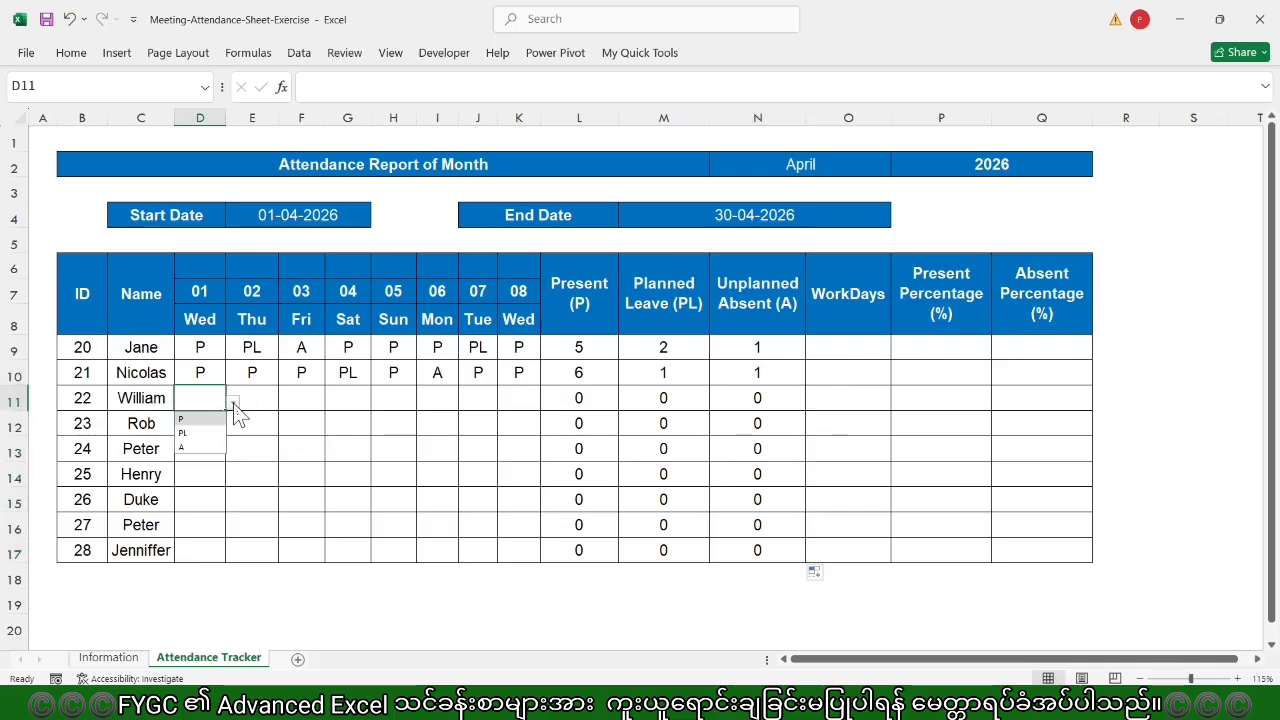
pyautogui.click(190, 419)
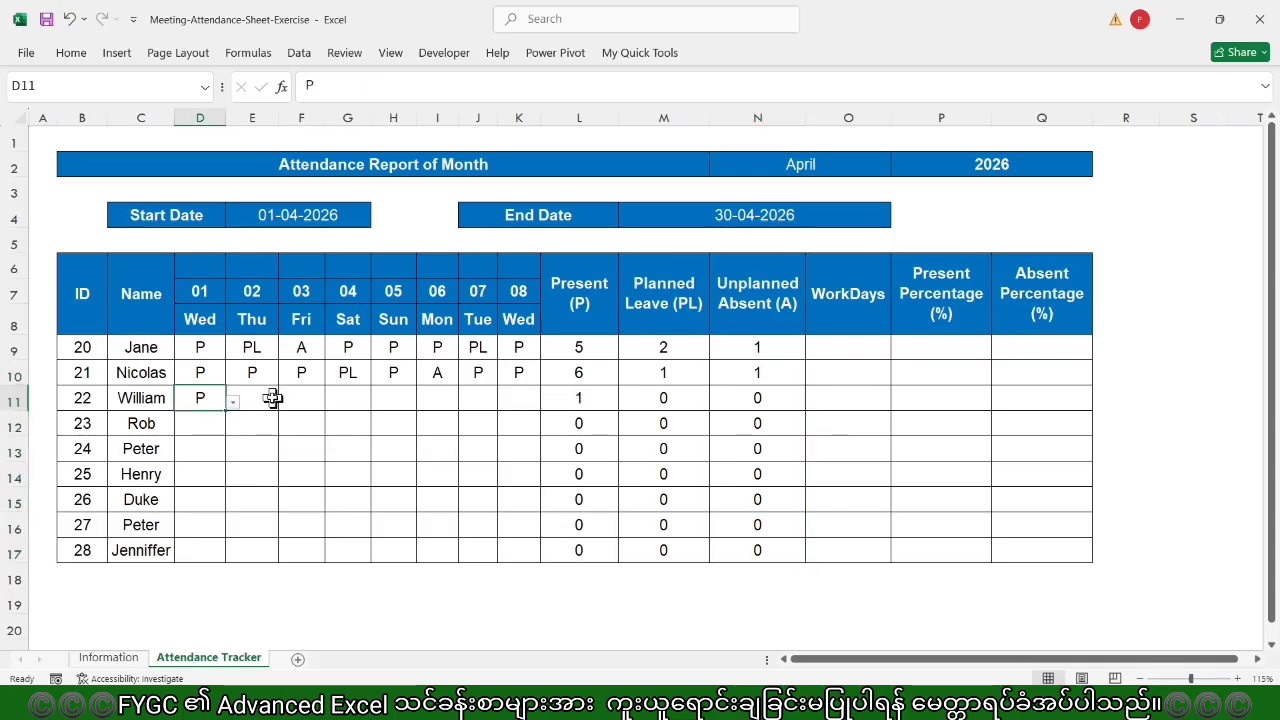
# Step: Choose the attendance codes PL, P and P for days 02, 03 and 04 in row 11
pyautogui.click(272, 399)
pyautogui.click(285, 403)
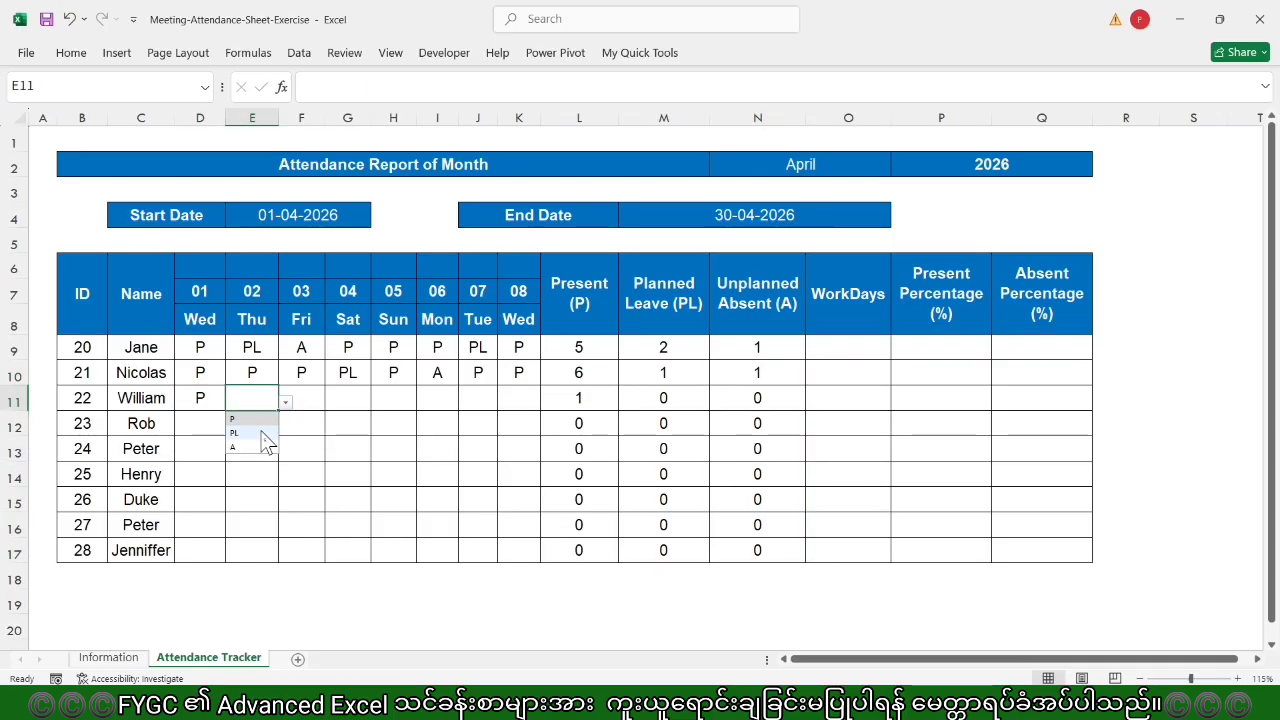
pyautogui.click(262, 430)
pyautogui.click(321, 402)
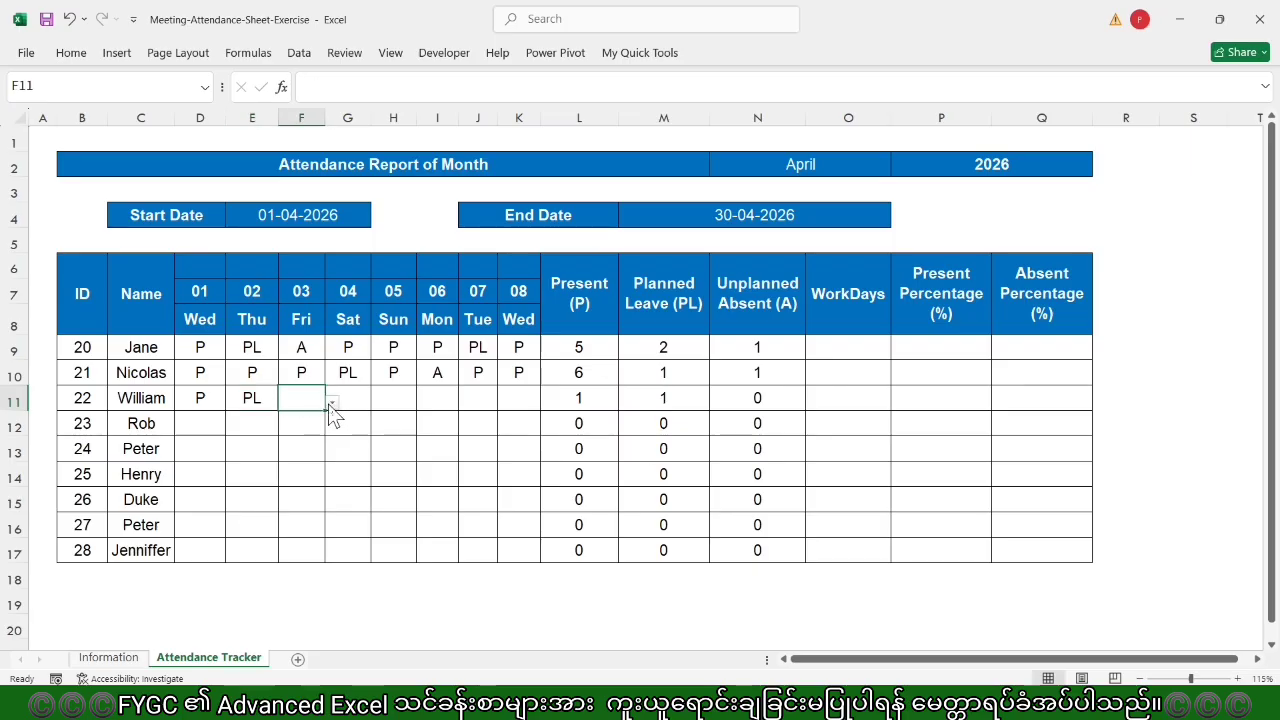
pyautogui.click(331, 402)
pyautogui.click(320, 420)
pyautogui.click(348, 405)
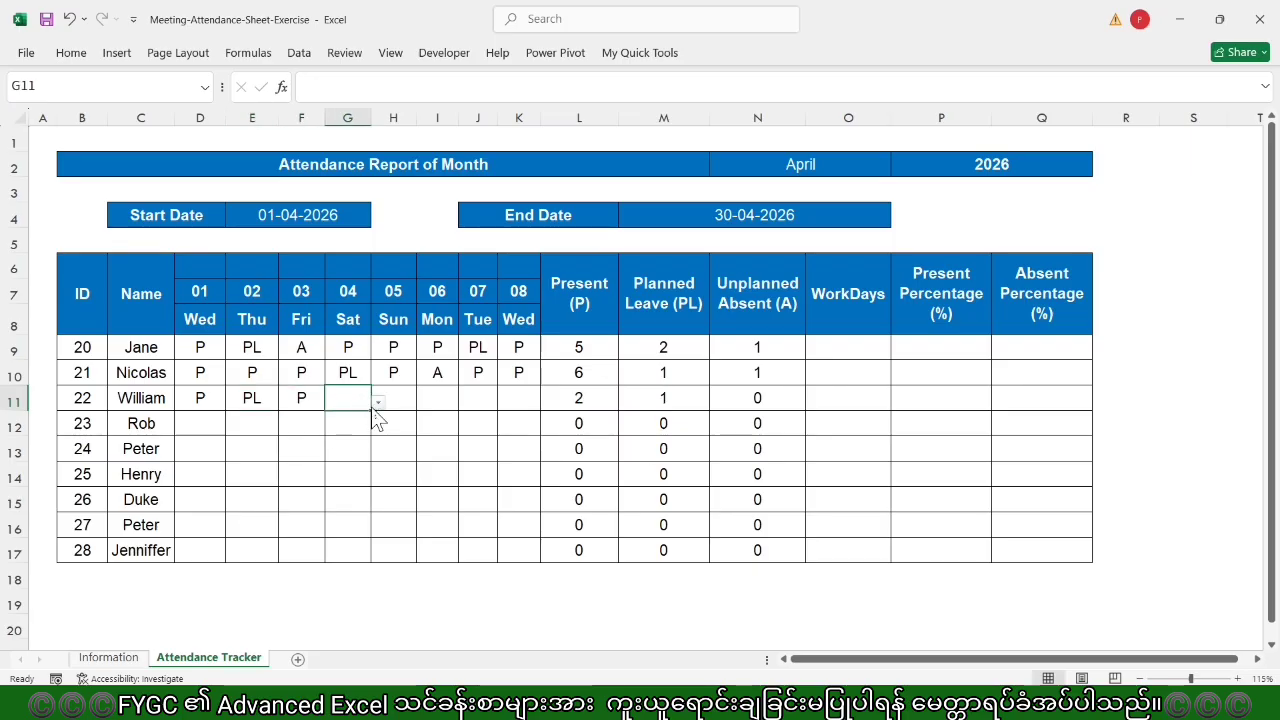
pyautogui.click(377, 403)
pyautogui.click(362, 420)
# Step: Choose the attendance codes P, P, A and P for days 05 to 08 in row 11
pyautogui.click(403, 396)
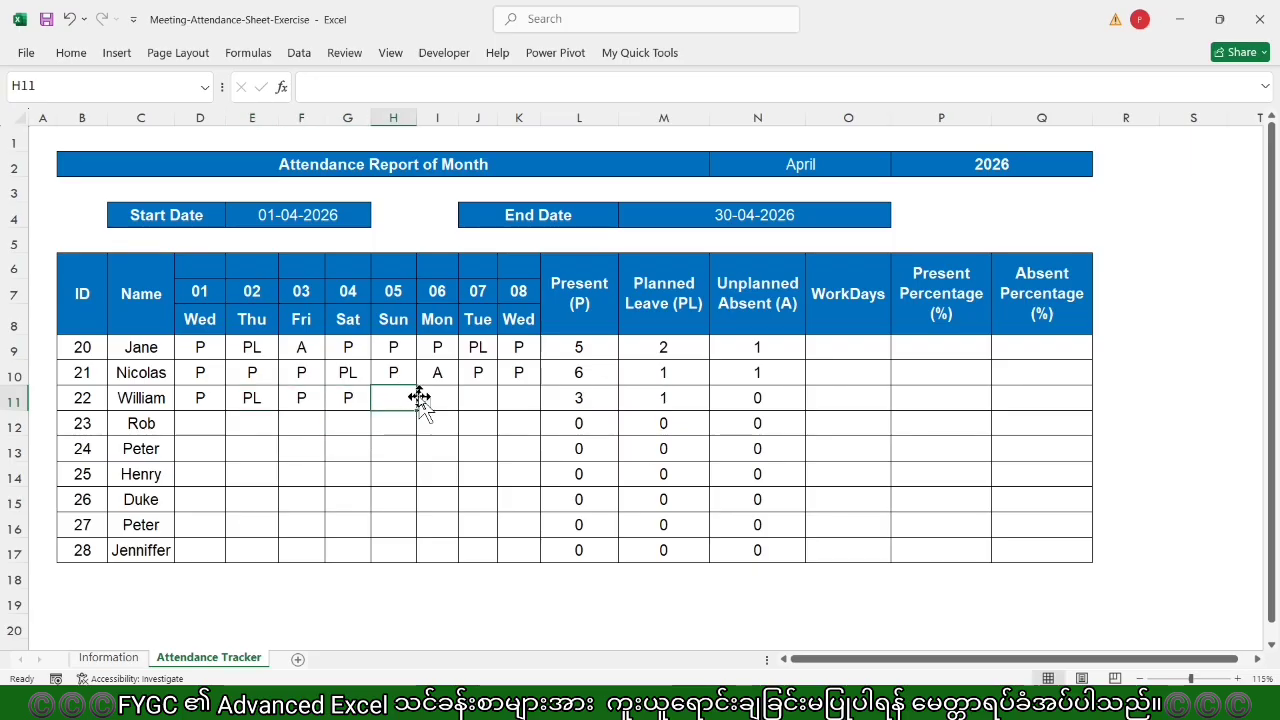
pyautogui.click(424, 402)
pyautogui.click(394, 421)
pyautogui.click(449, 400)
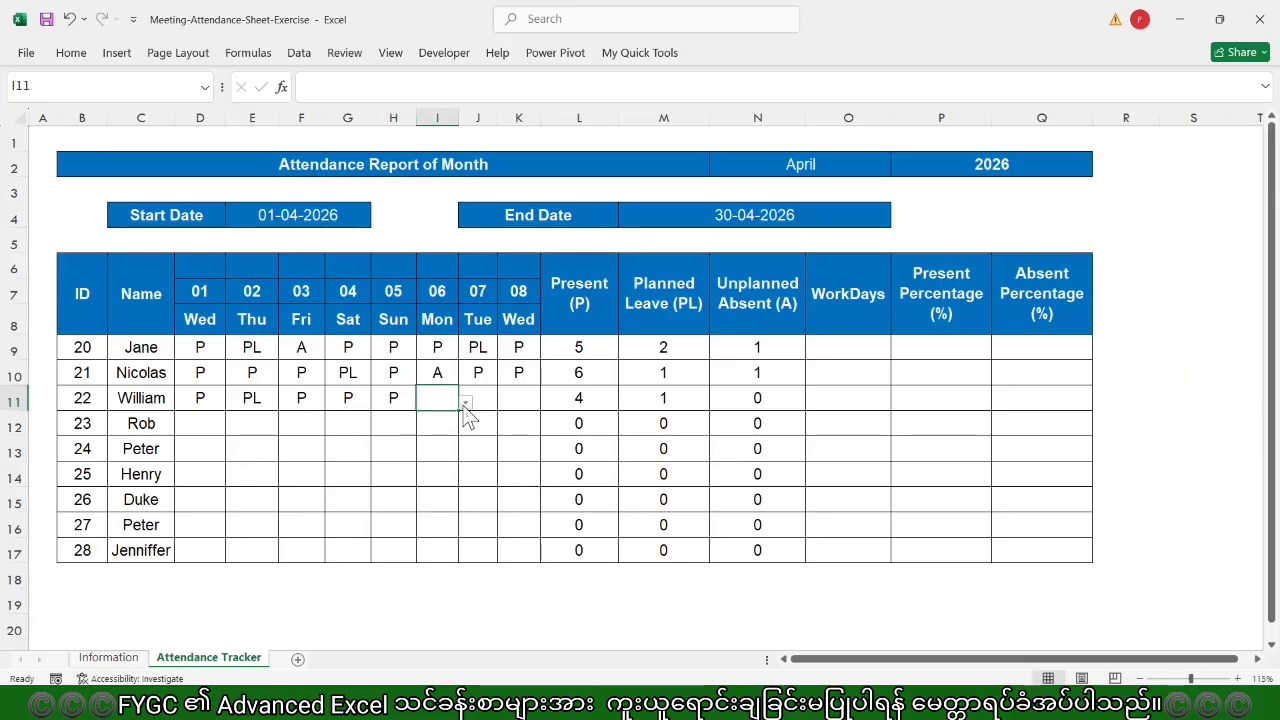
pyautogui.click(465, 402)
pyautogui.click(447, 421)
pyautogui.click(490, 400)
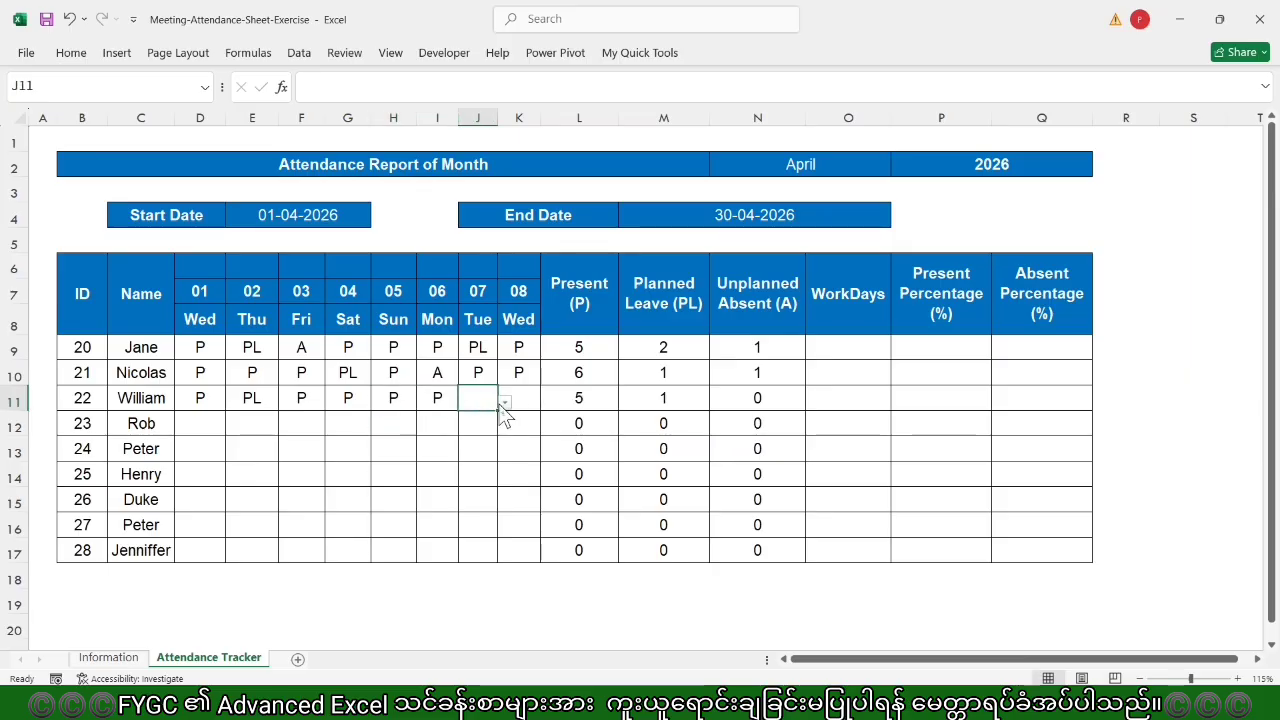
pyautogui.click(505, 402)
pyautogui.click(483, 448)
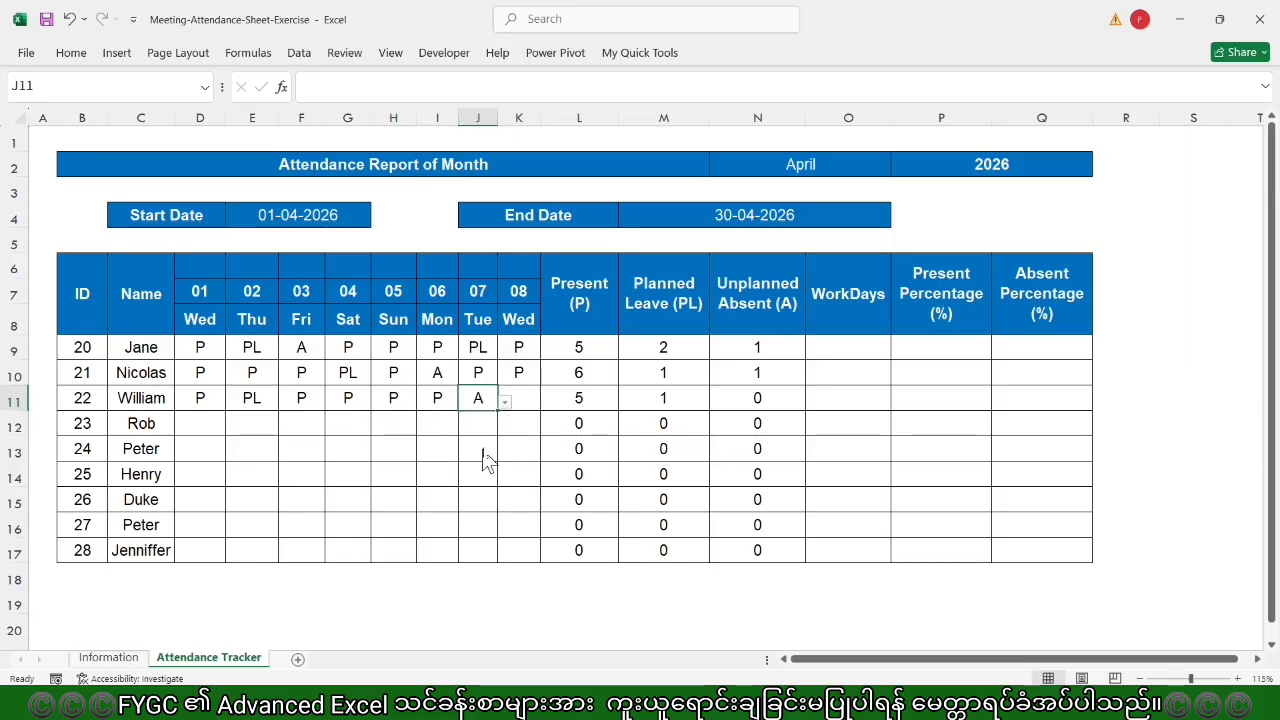
pyautogui.click(524, 404)
pyautogui.click(547, 402)
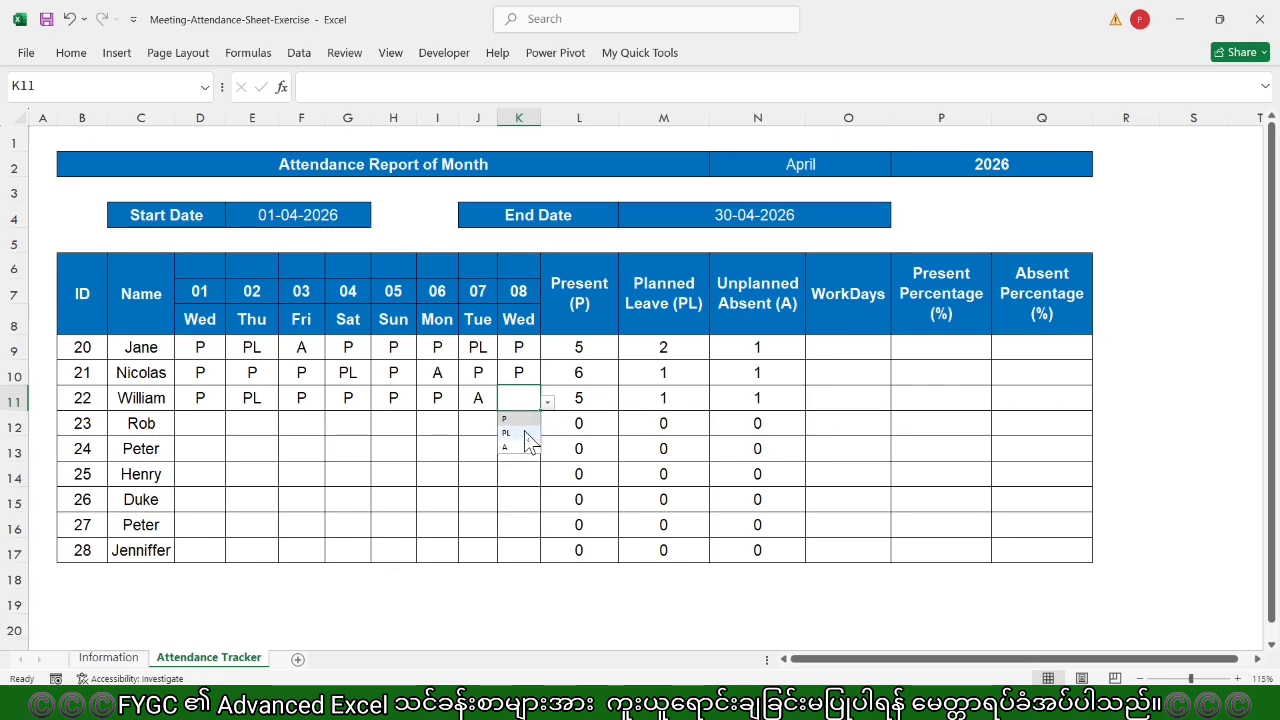
pyautogui.click(523, 420)
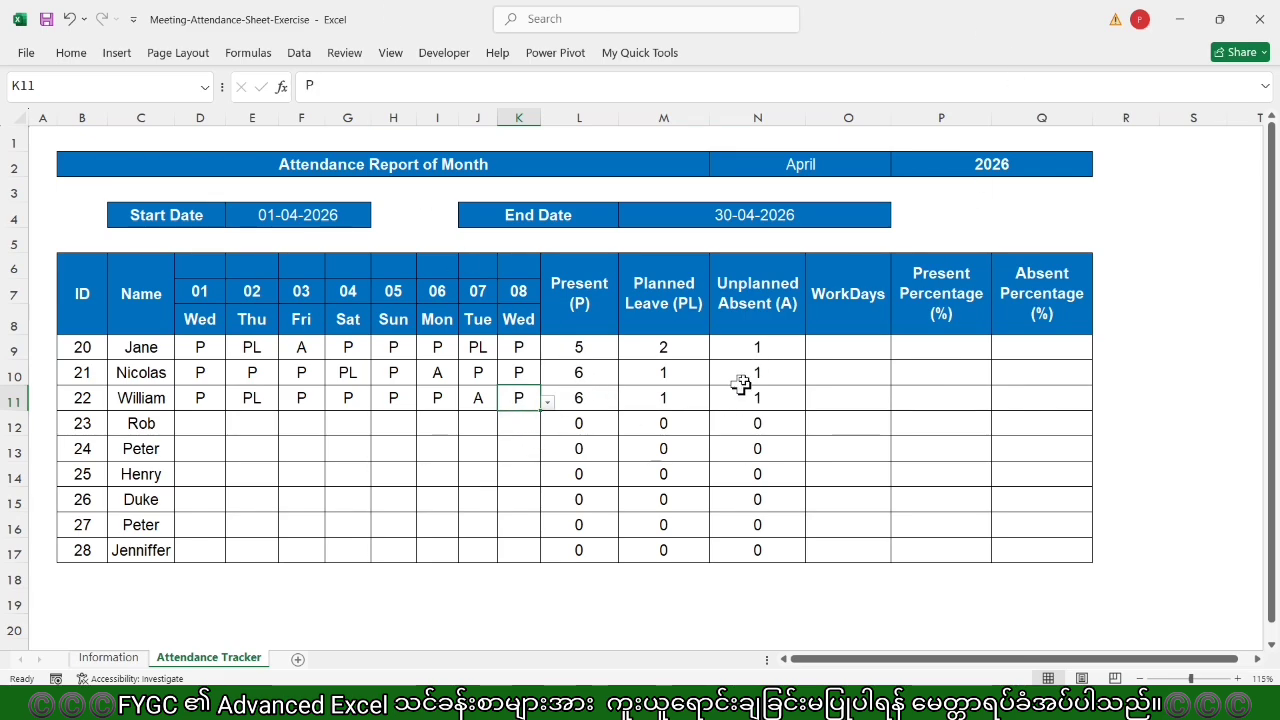
# Step: Enter 8 as the WorkDays value in O9, O10 and O11
pyautogui.click(849, 350)
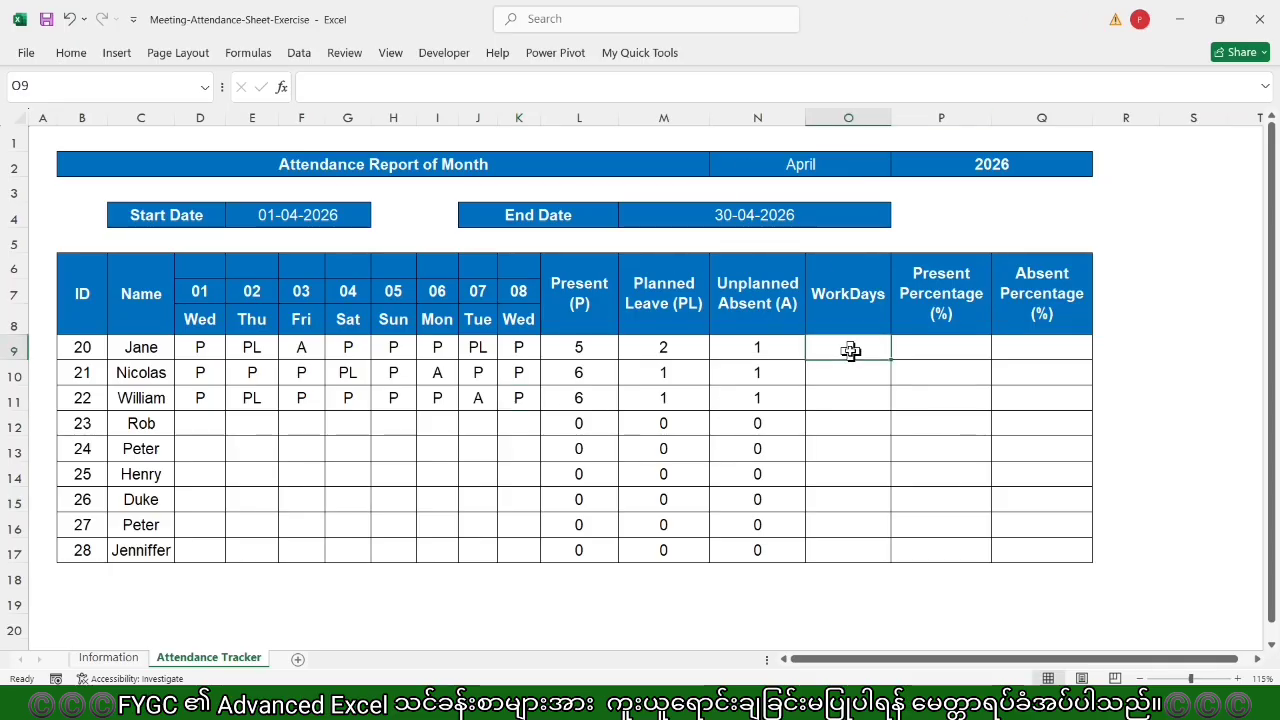
pyautogui.press('Return')
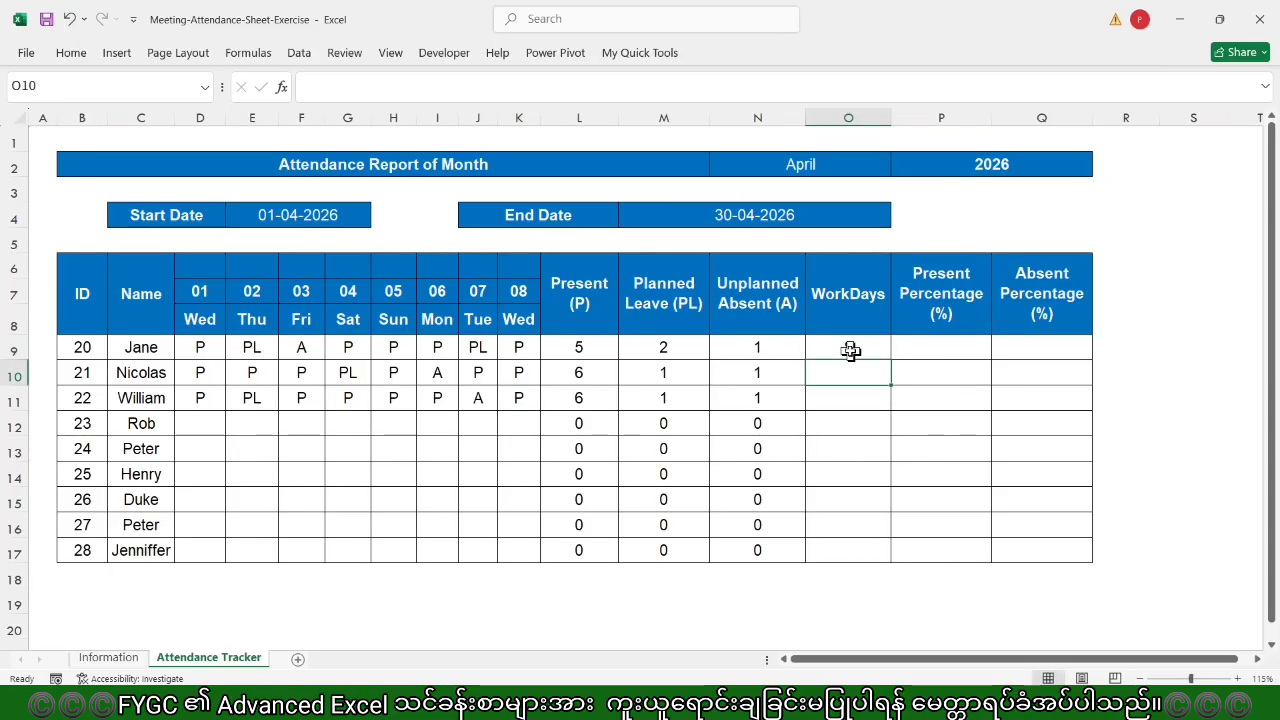
pyautogui.write('8')
pyautogui.press('Return')
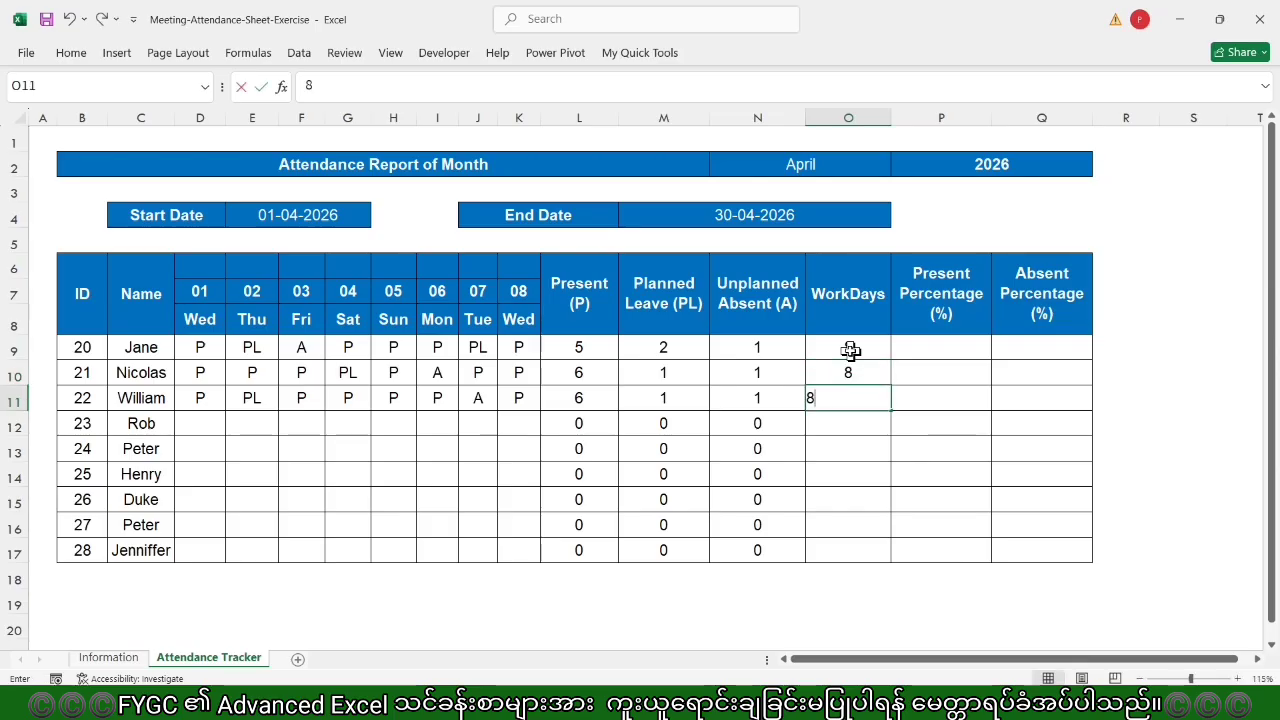
pyautogui.press('Return')
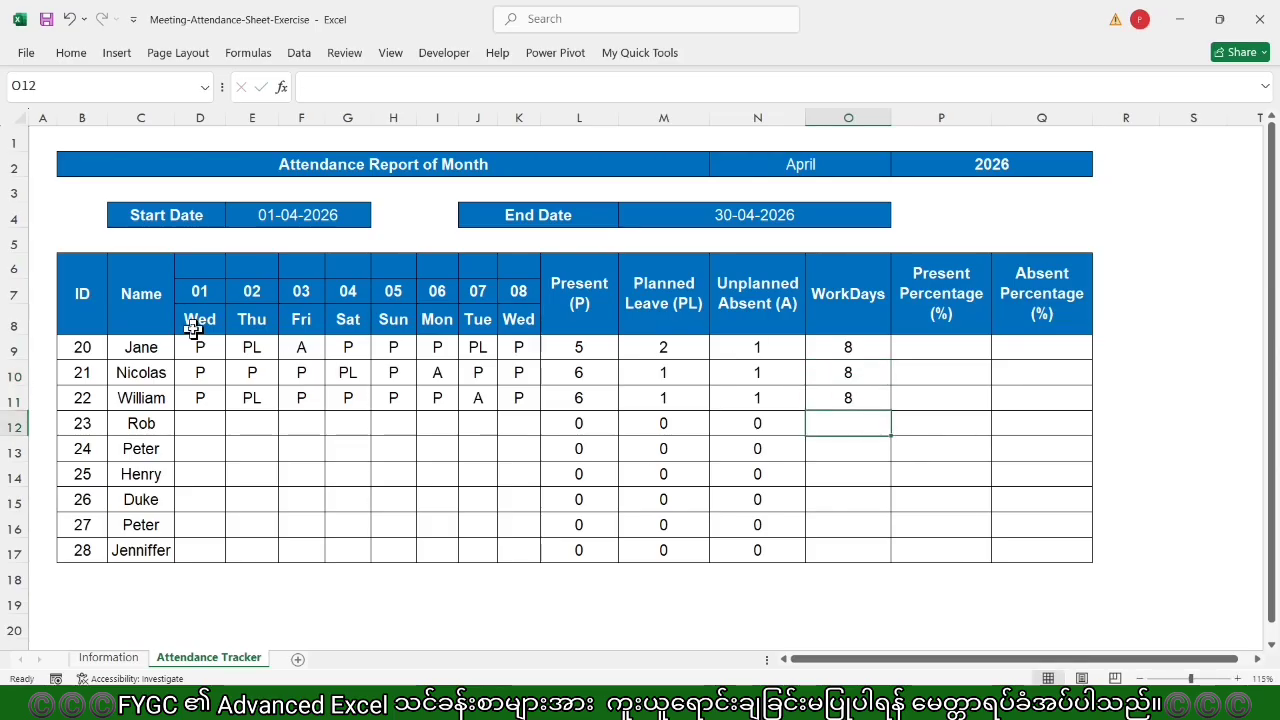
# Step: Format the Present and Absent Percentage cells P9:Q17 as Percentage with 0 decimal places
pyautogui.click(957, 354)
pyautogui.moveTo(957, 354); pyautogui.dragTo(1040, 550)
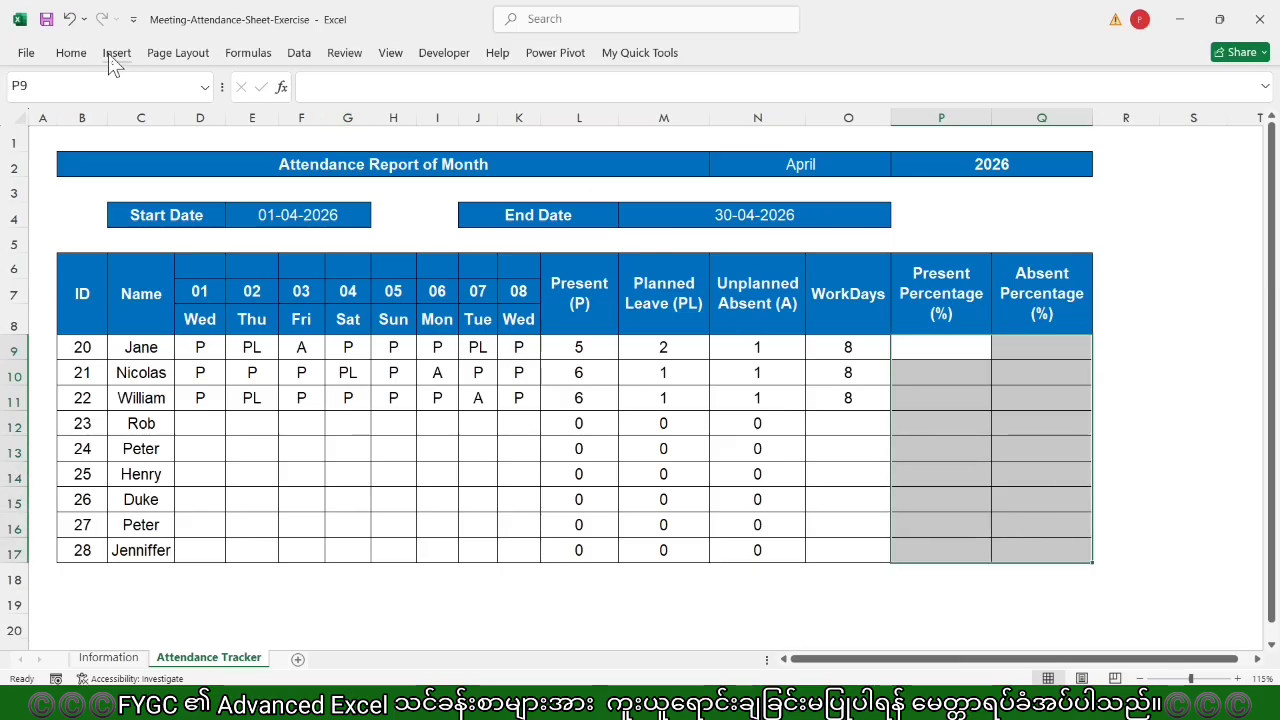
pyautogui.click(69, 52)
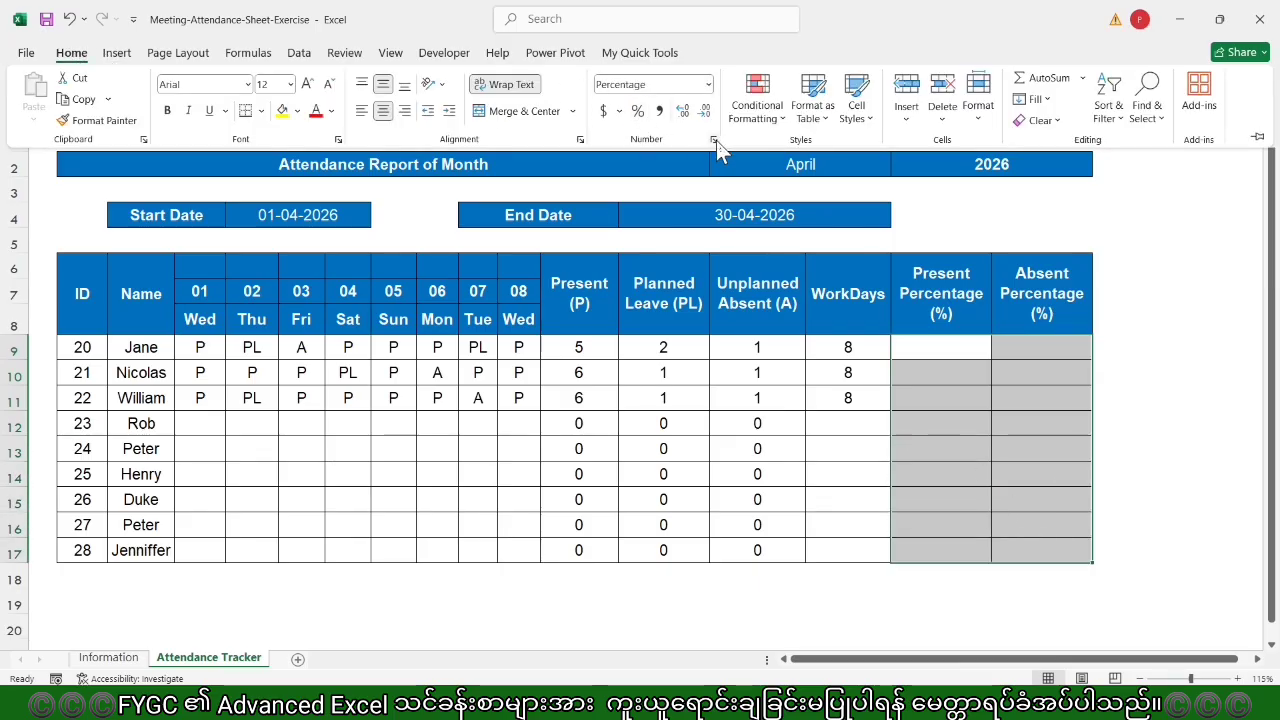
pyautogui.hotkey('ctrl', '1')
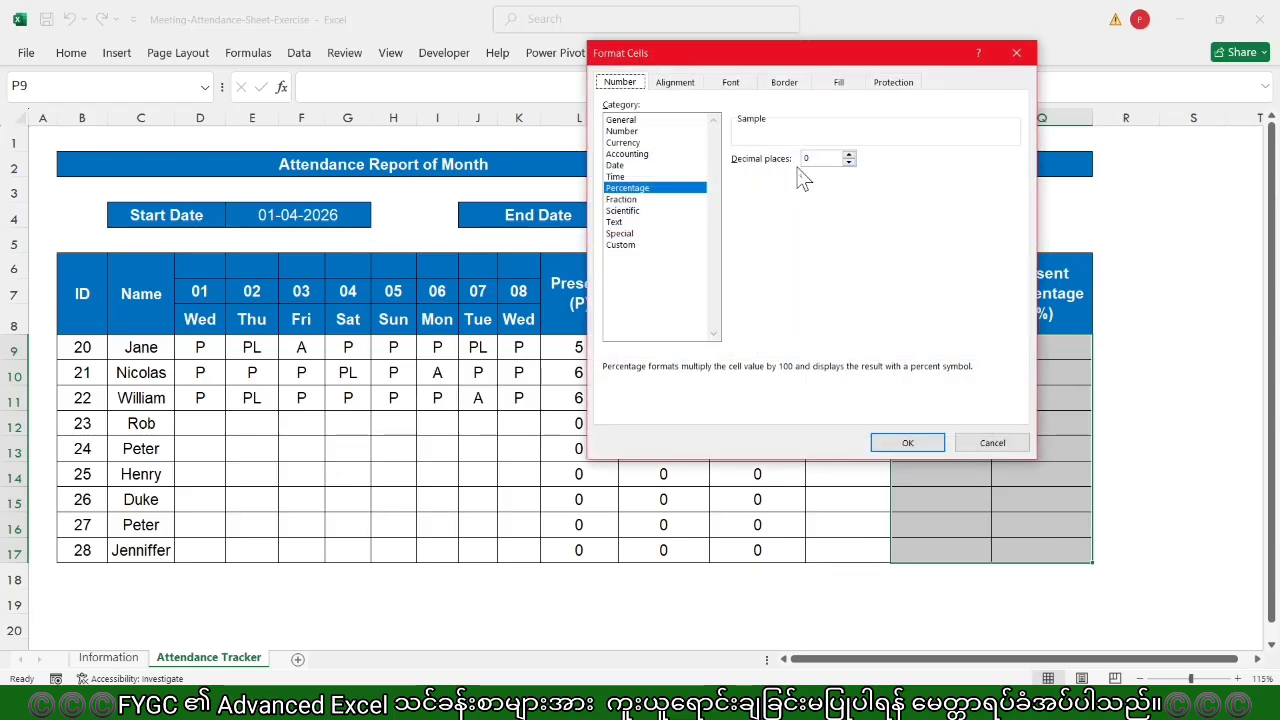
pyautogui.click(891, 445)
# Step: Enter the formula =L9/O9 in P9 to calculate the present percentage of row 9
pyautogui.click(948, 346)
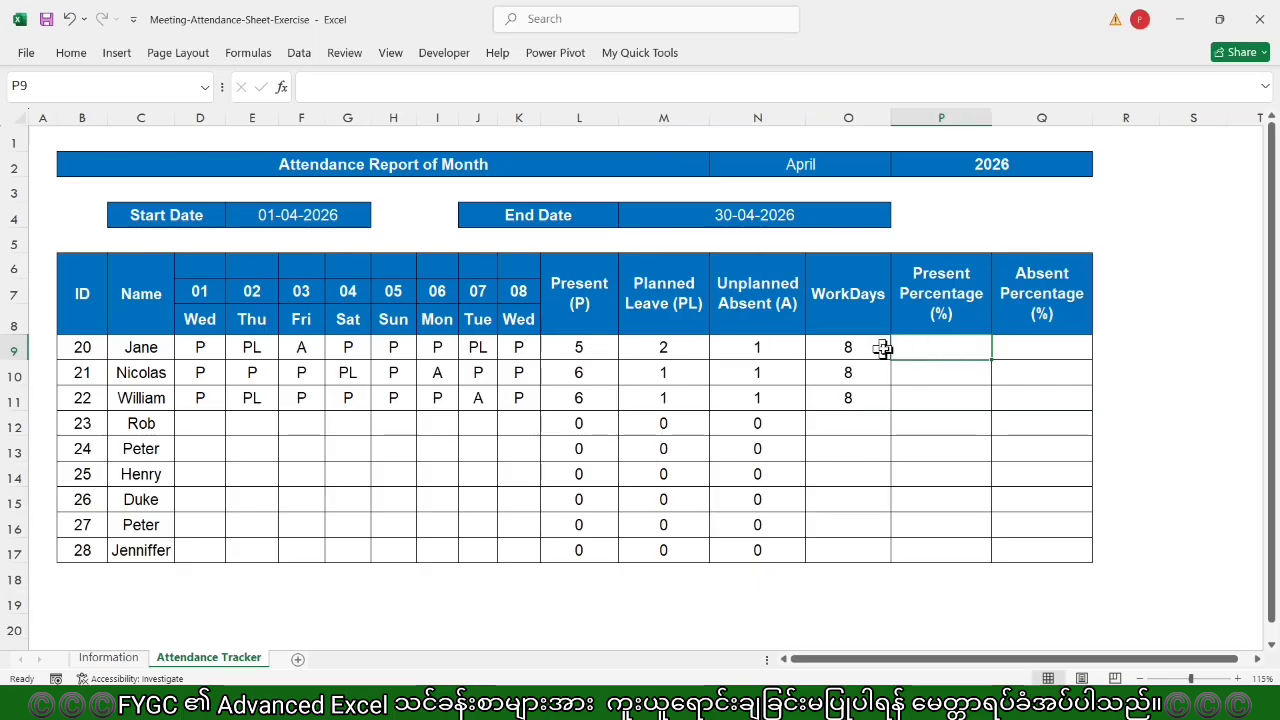
pyautogui.write('=')
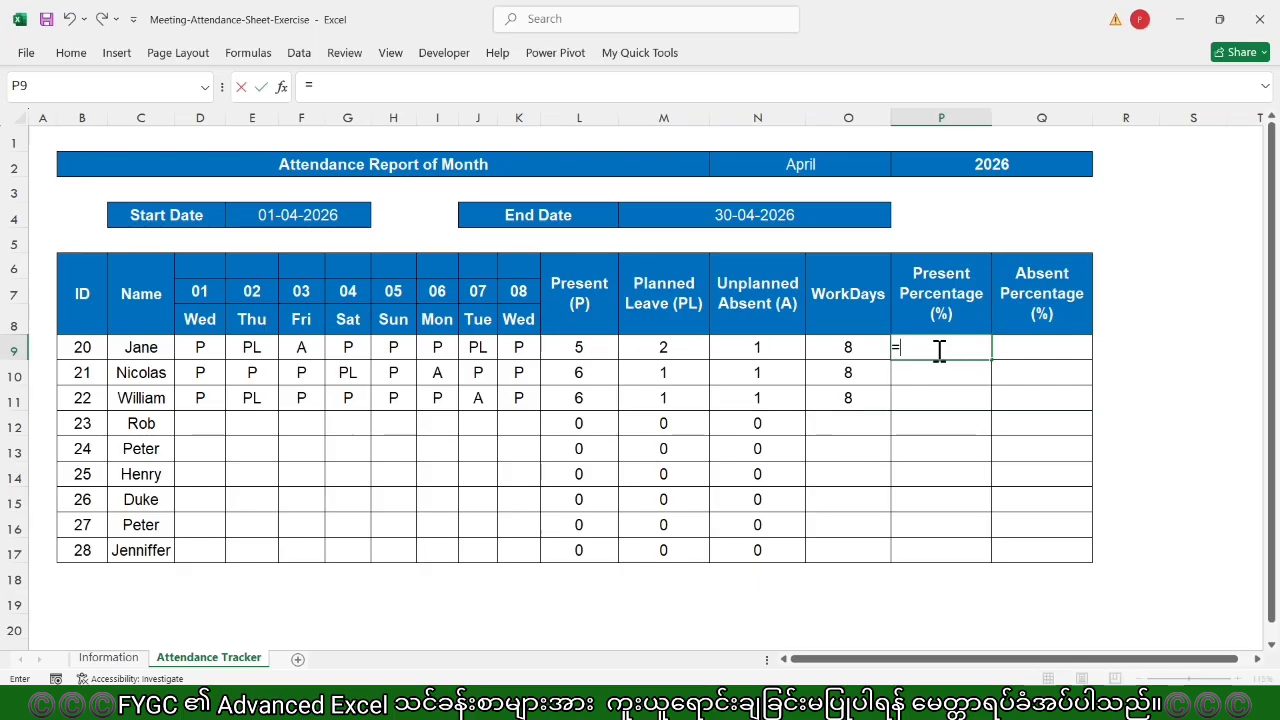
pyautogui.click(578, 347)
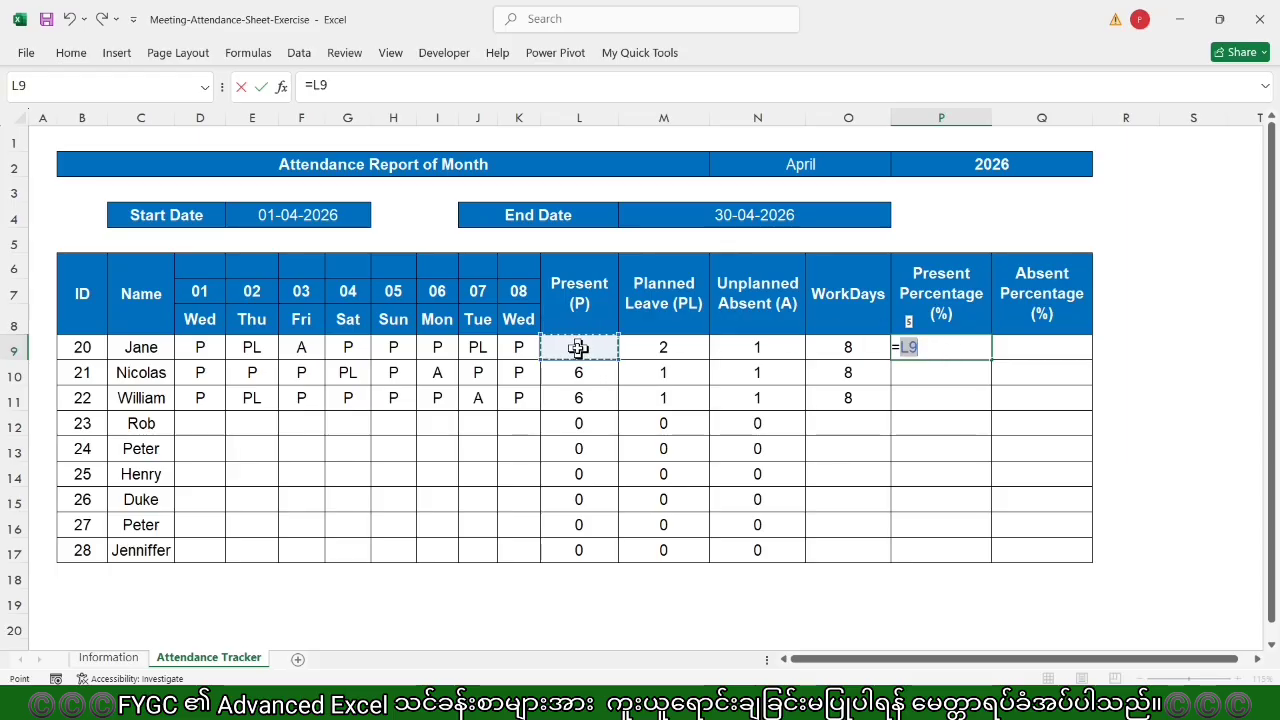
pyautogui.write('/')
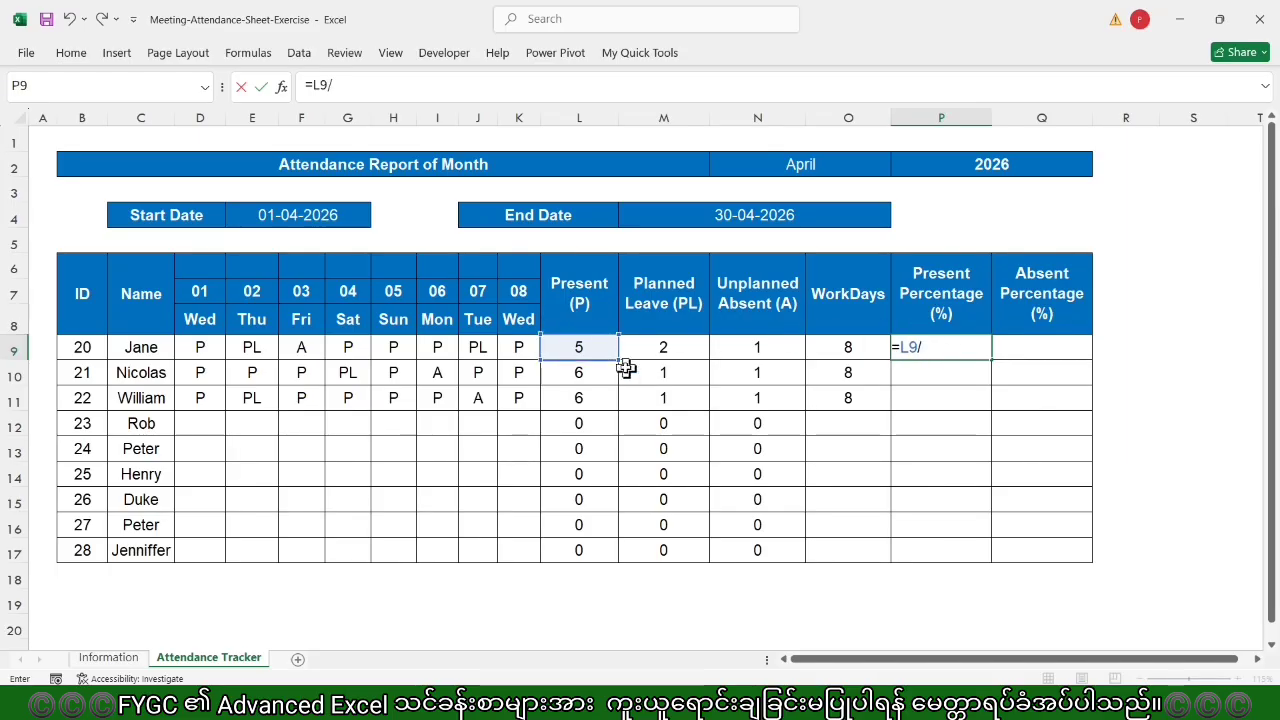
pyautogui.click(846, 350)
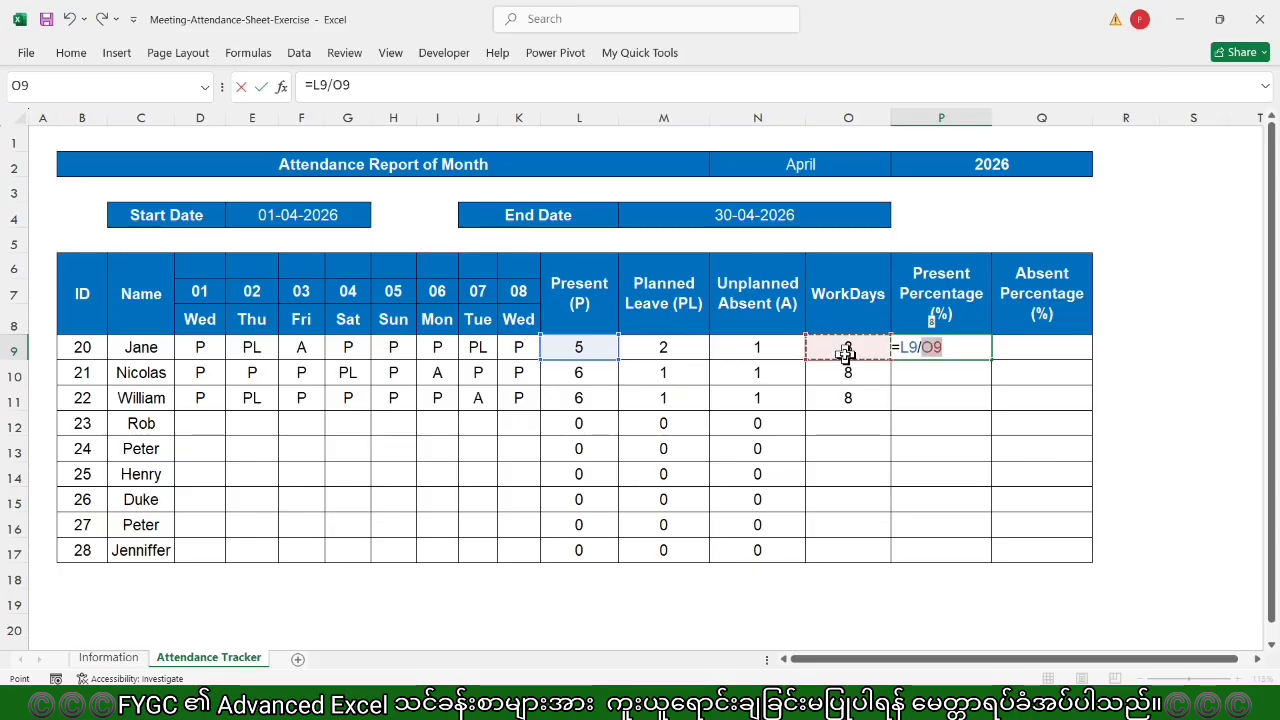
pyautogui.press('Return')
pyautogui.click(962, 348)
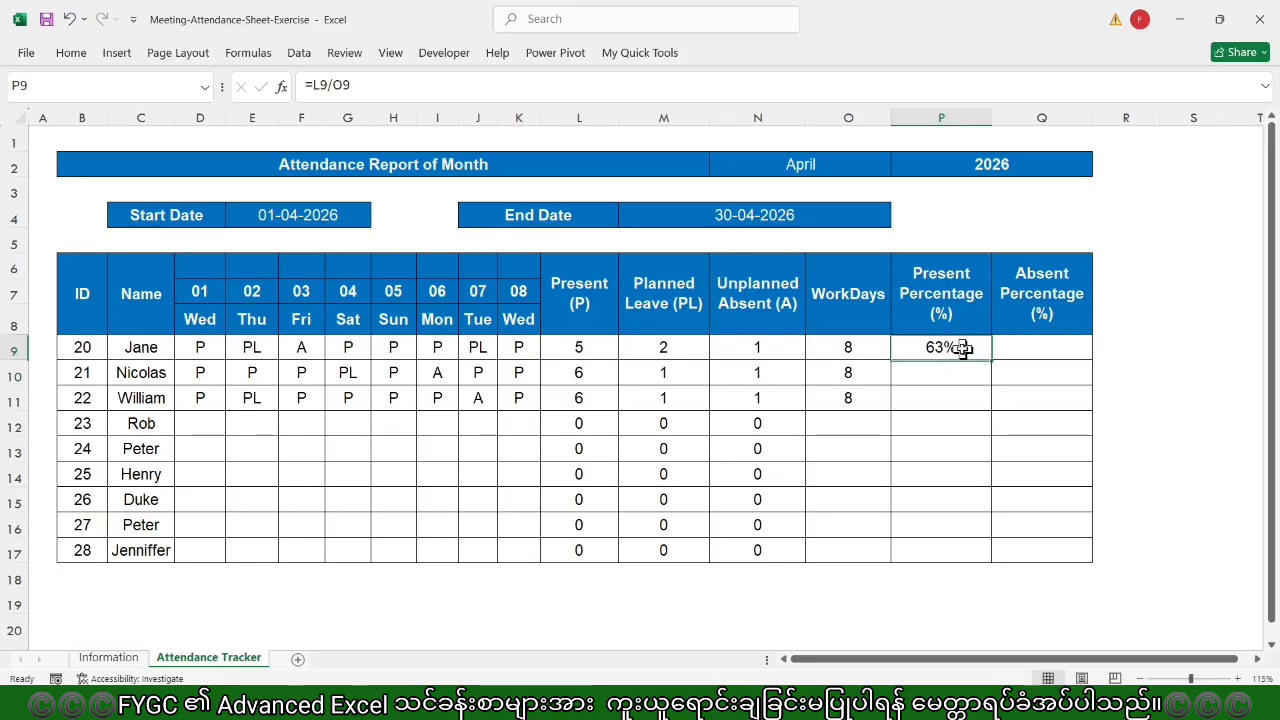
# Step: Enter the formula =(M9+N9)/O9 in Q9 to calculate the absent percentage of row 9
pyautogui.click(1023, 352)
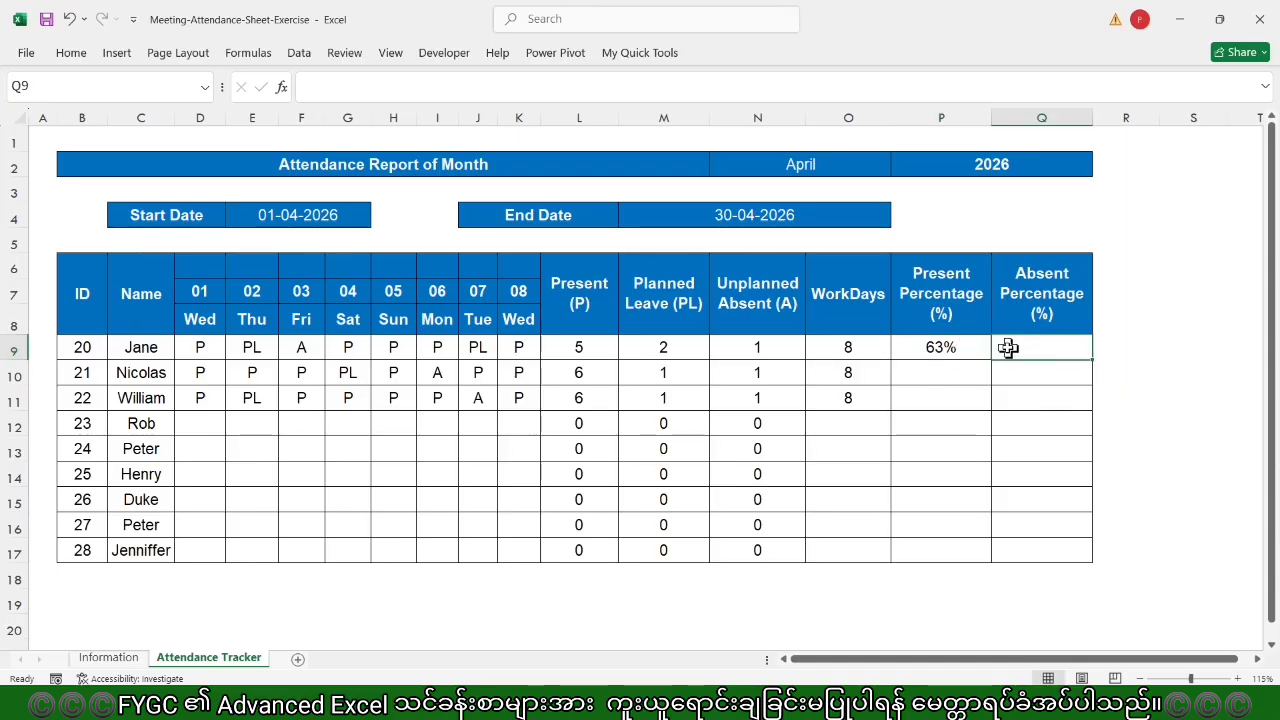
pyautogui.write('=(')
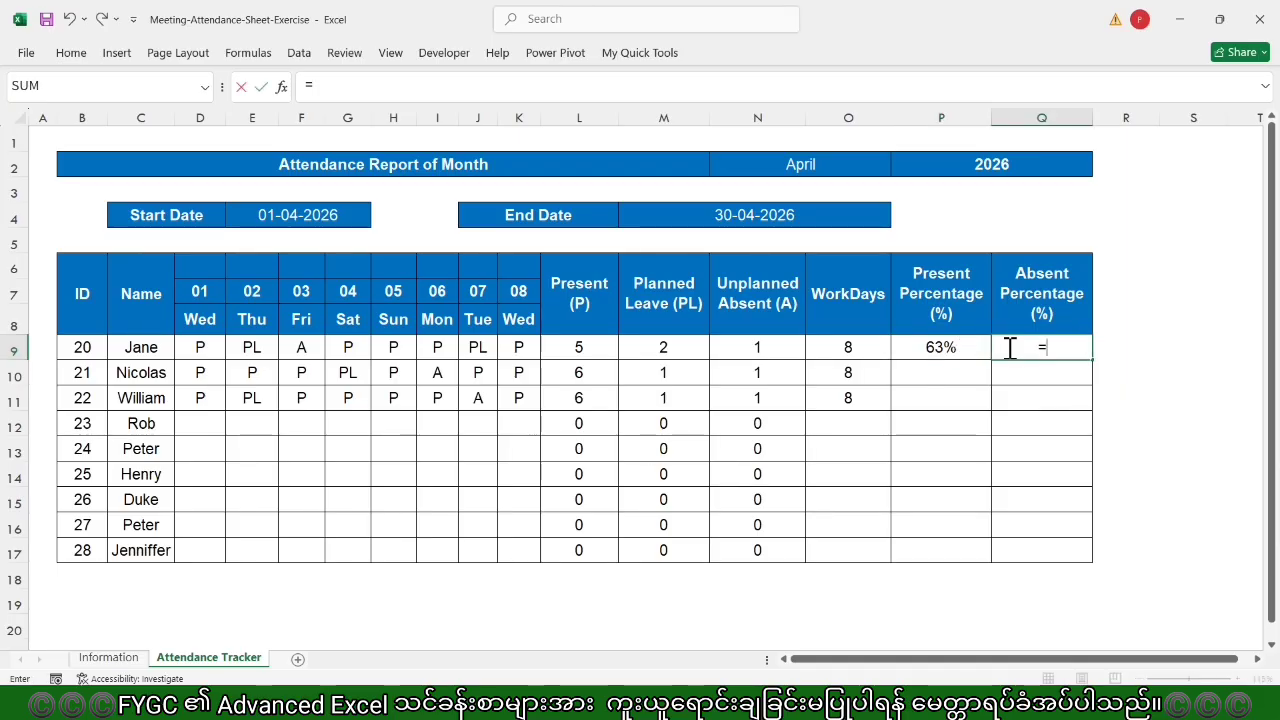
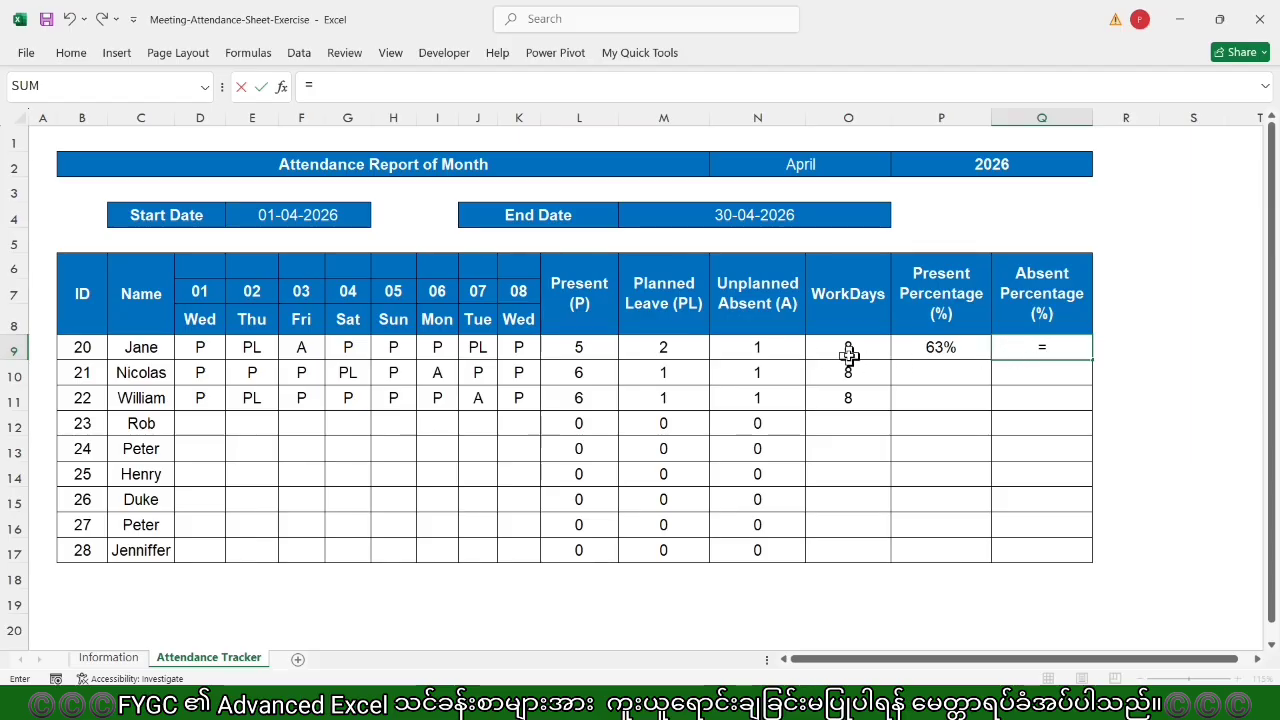
pyautogui.write('(')
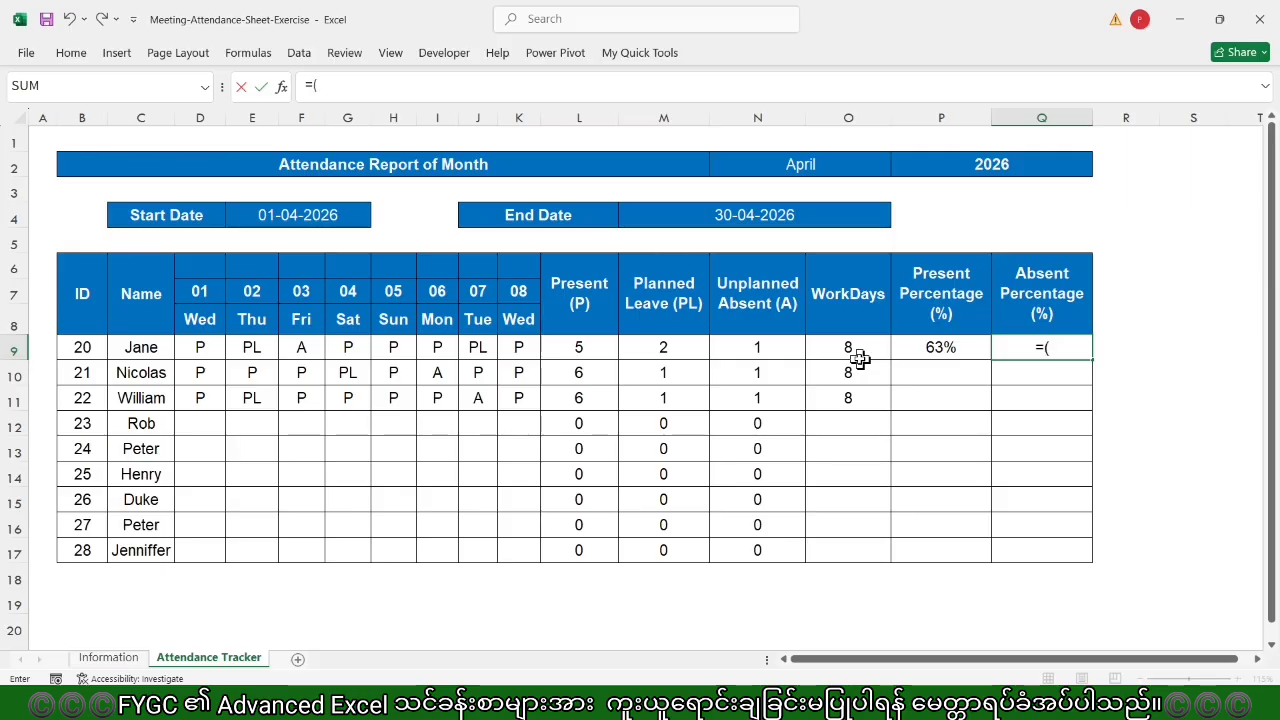
pyautogui.click(665, 348)
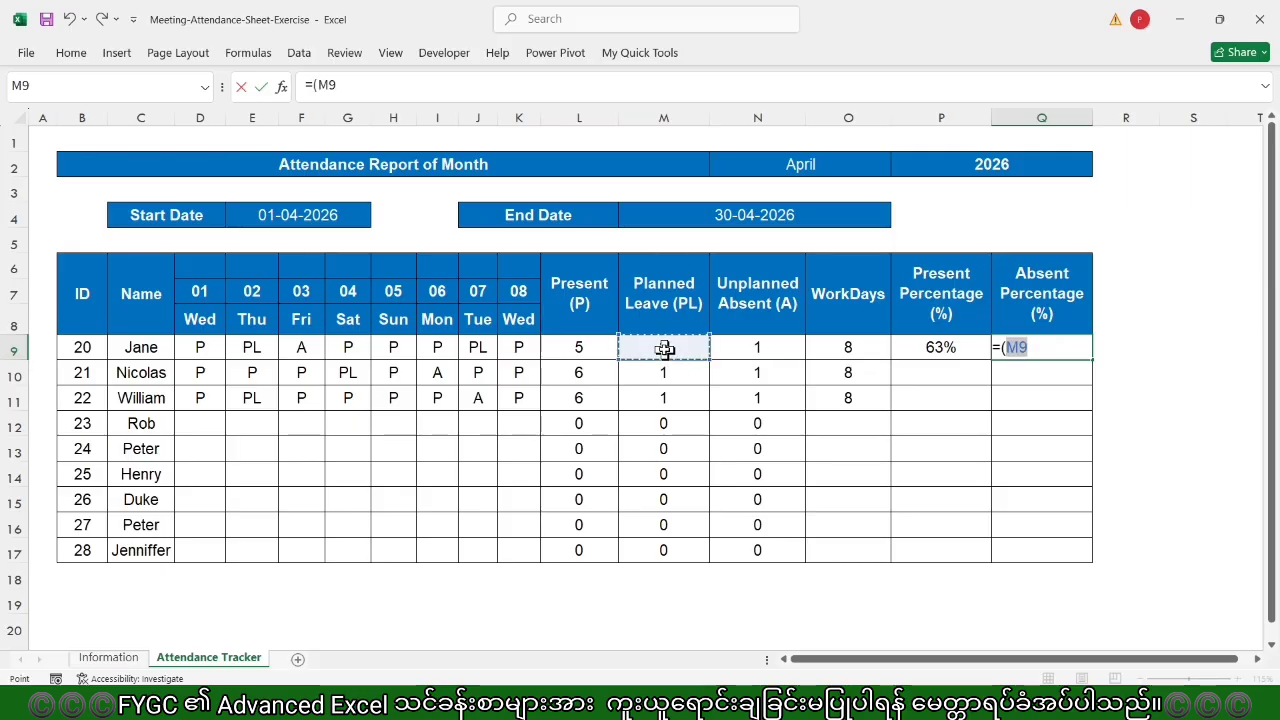
pyautogui.write('+')
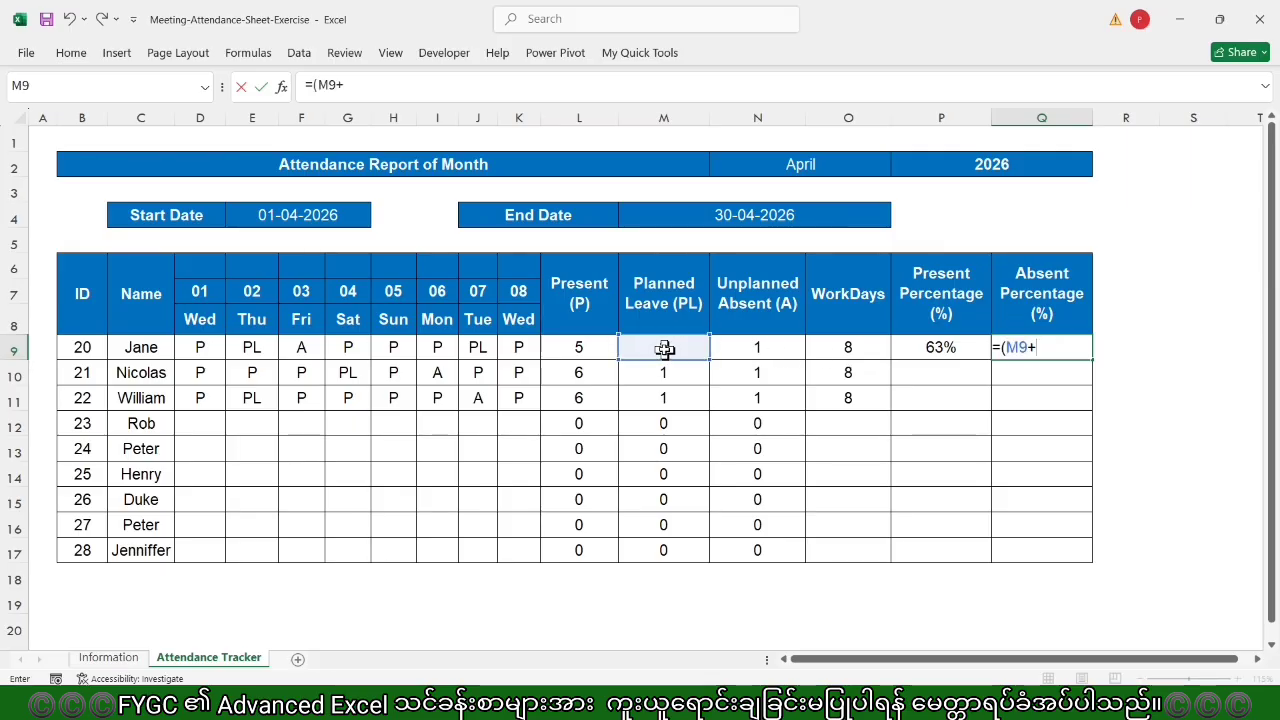
pyautogui.click(764, 350)
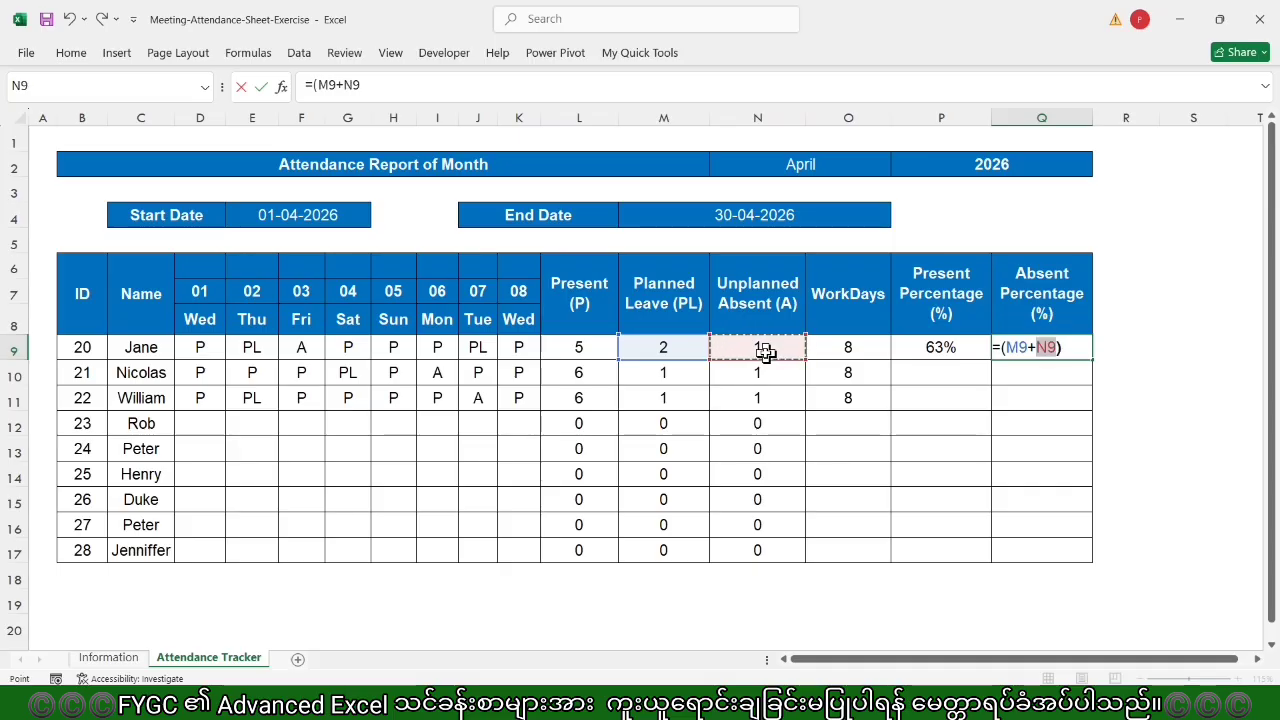
pyautogui.write(')')
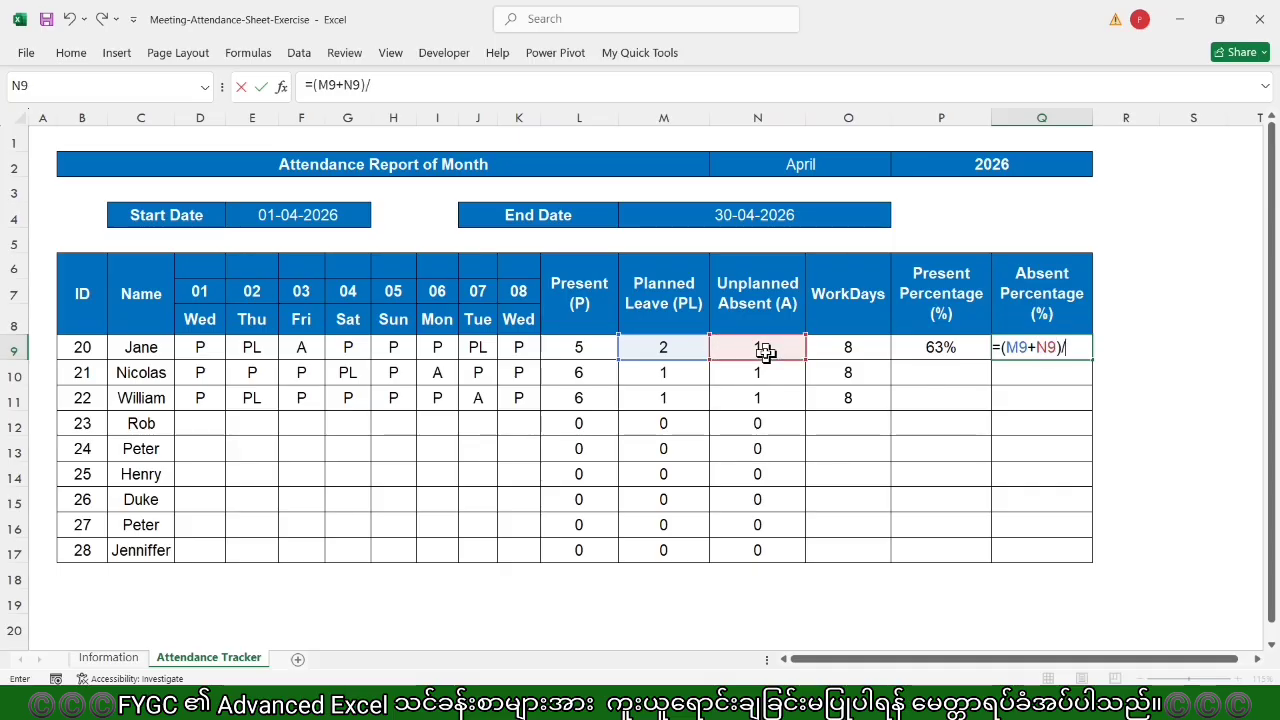
pyautogui.write('/')
pyautogui.click(840, 347)
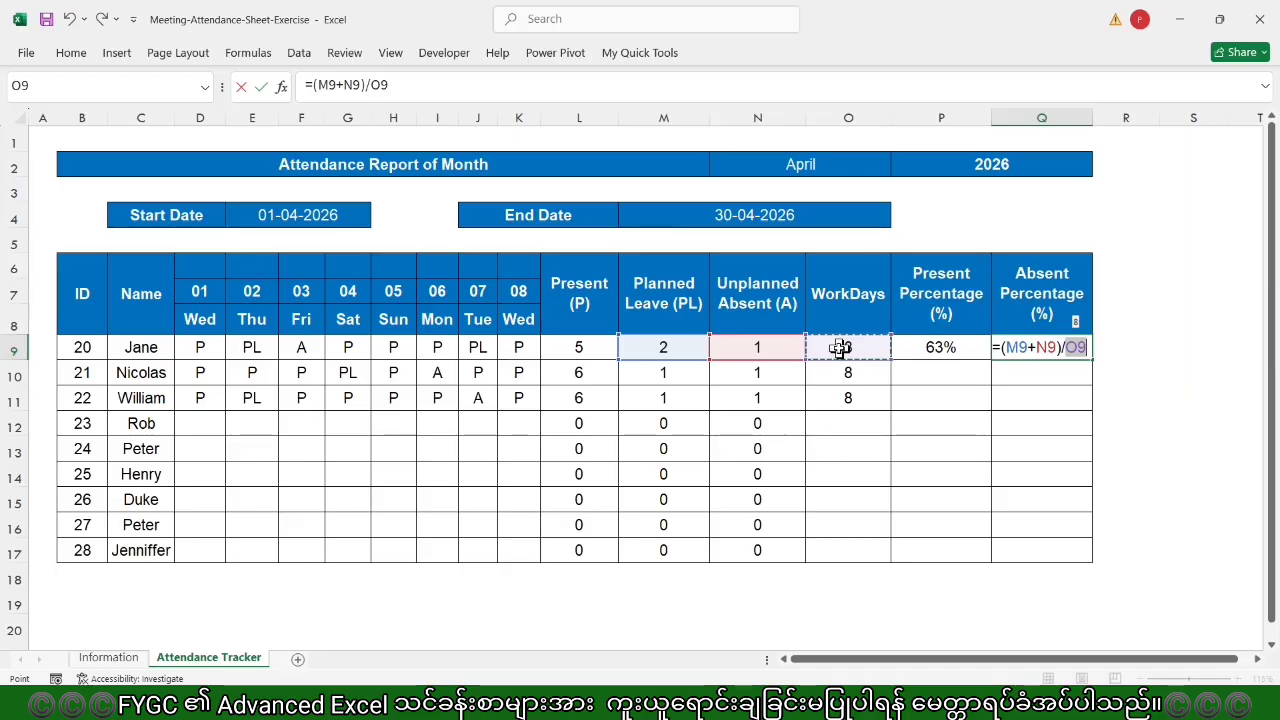
pyautogui.press('Return')
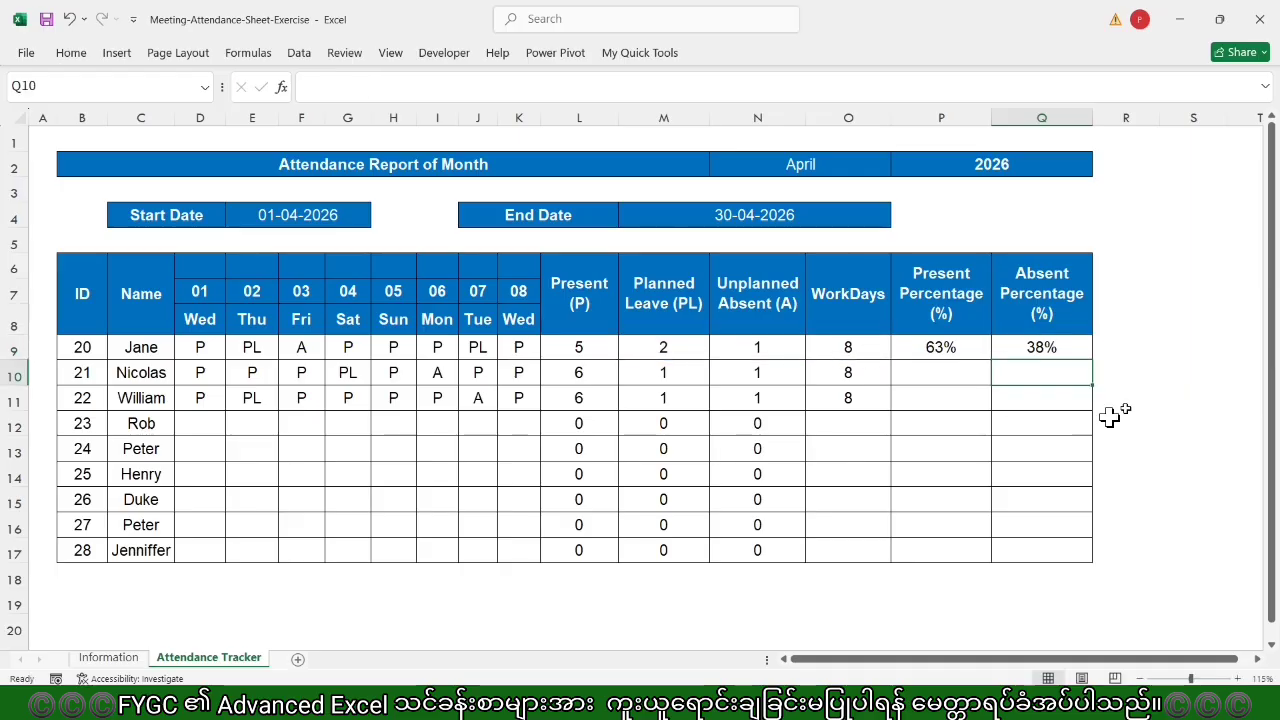
# Step: Fill the Present Percentage and Absent Percentage formulas from row 9 down to row 17
pyautogui.click(966, 352)
pyautogui.moveTo(990, 361); pyautogui.dragTo(990, 554)
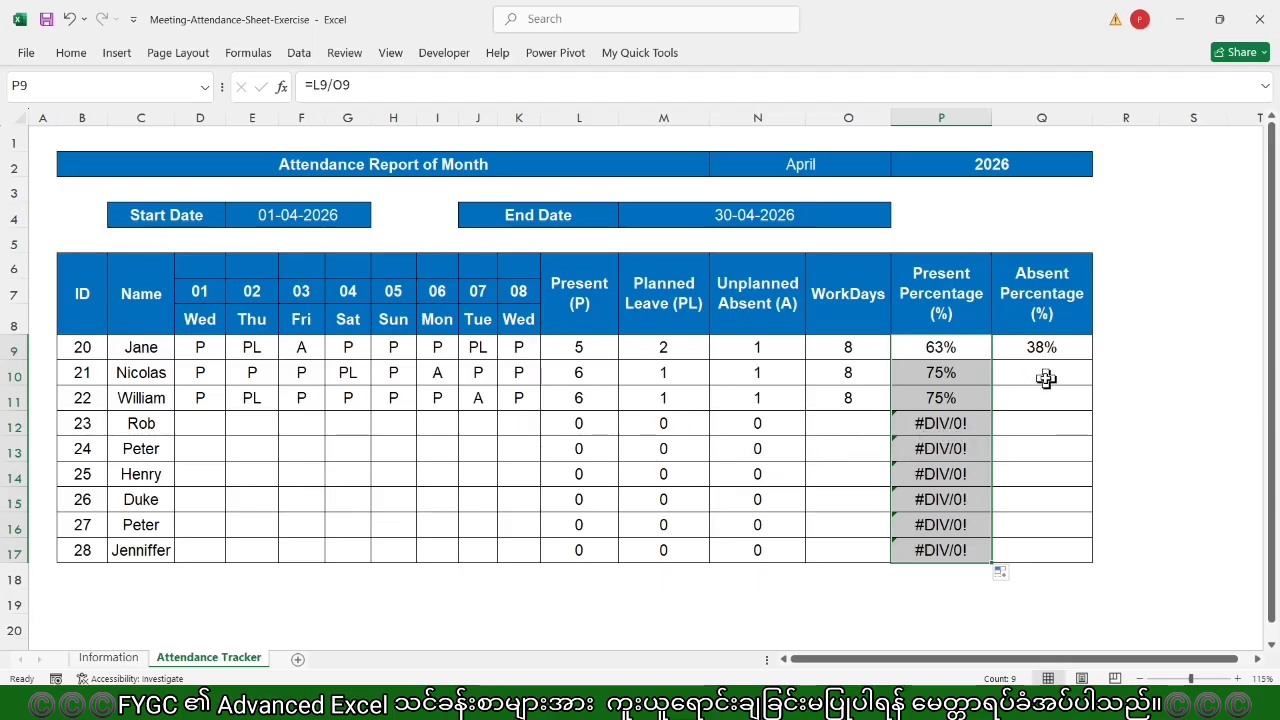
pyautogui.click(1045, 347)
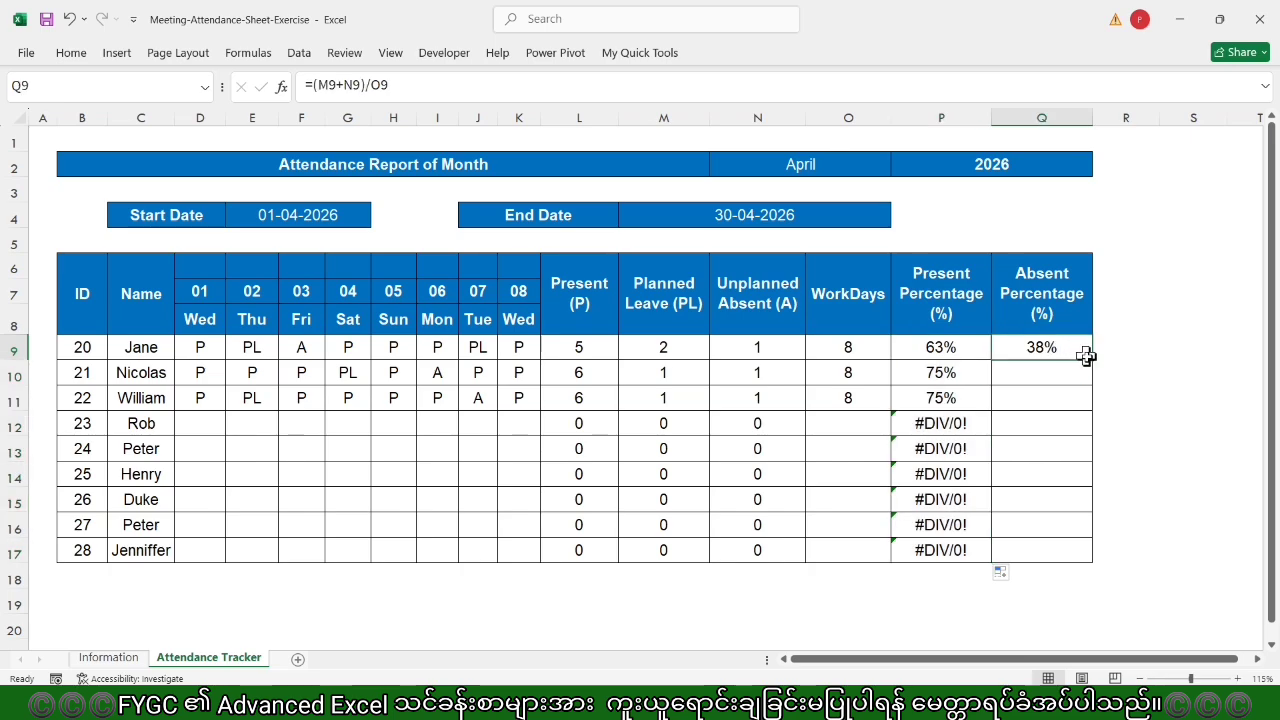
pyautogui.moveTo(1091, 359); pyautogui.dragTo(1094, 560)
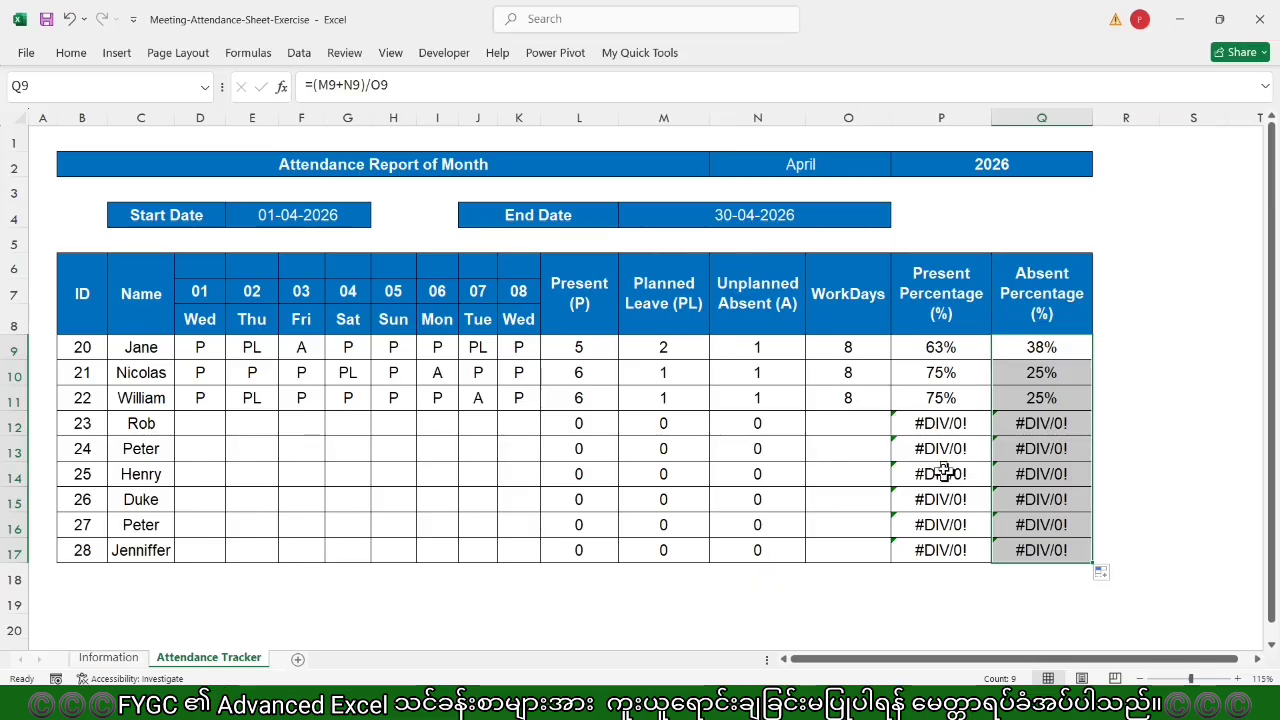
# Step: Change the present percentage formula in P9 to =IFERROR(L9/O9,"") and fill it down to row 17
pyautogui.click(927, 347)
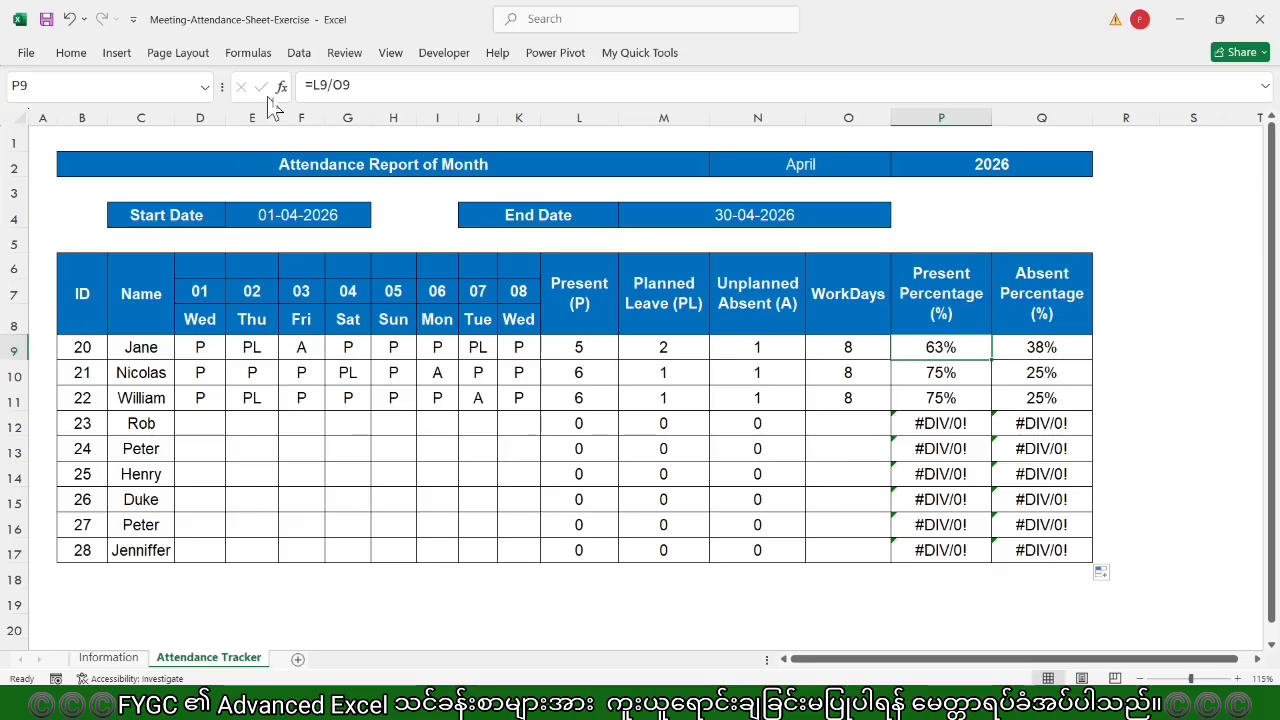
pyautogui.click(314, 85)
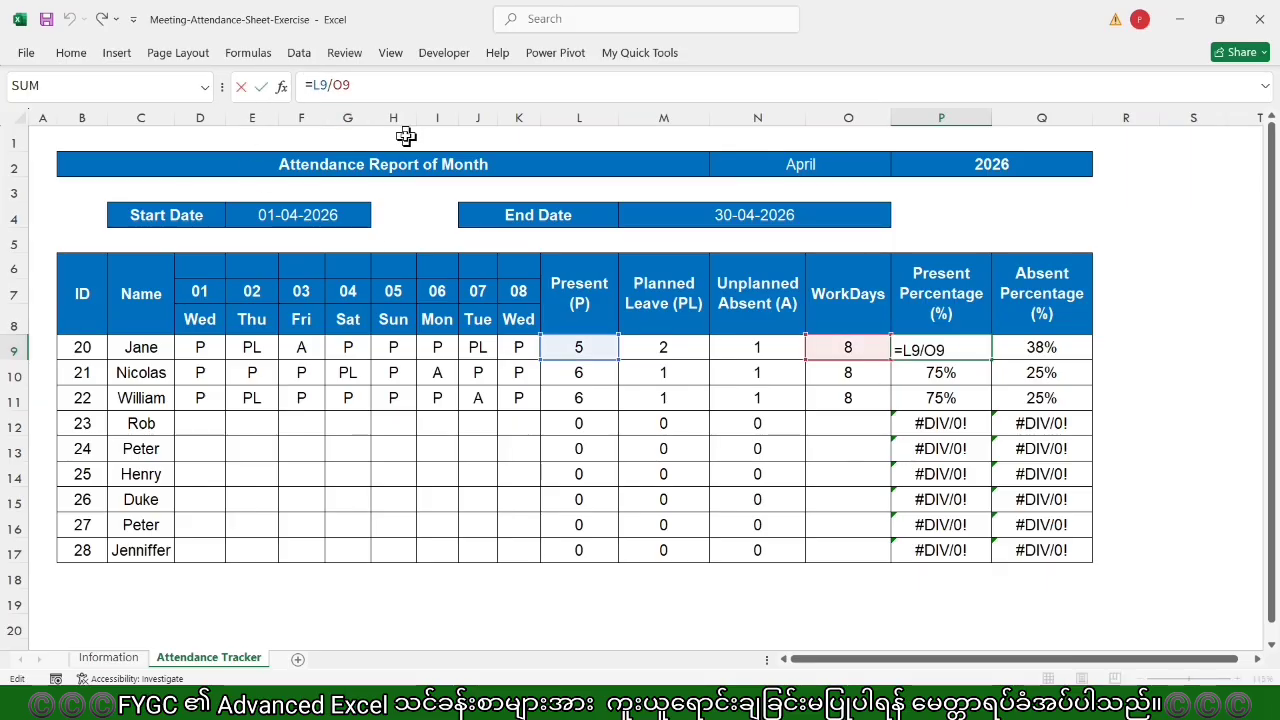
pyautogui.write('if')
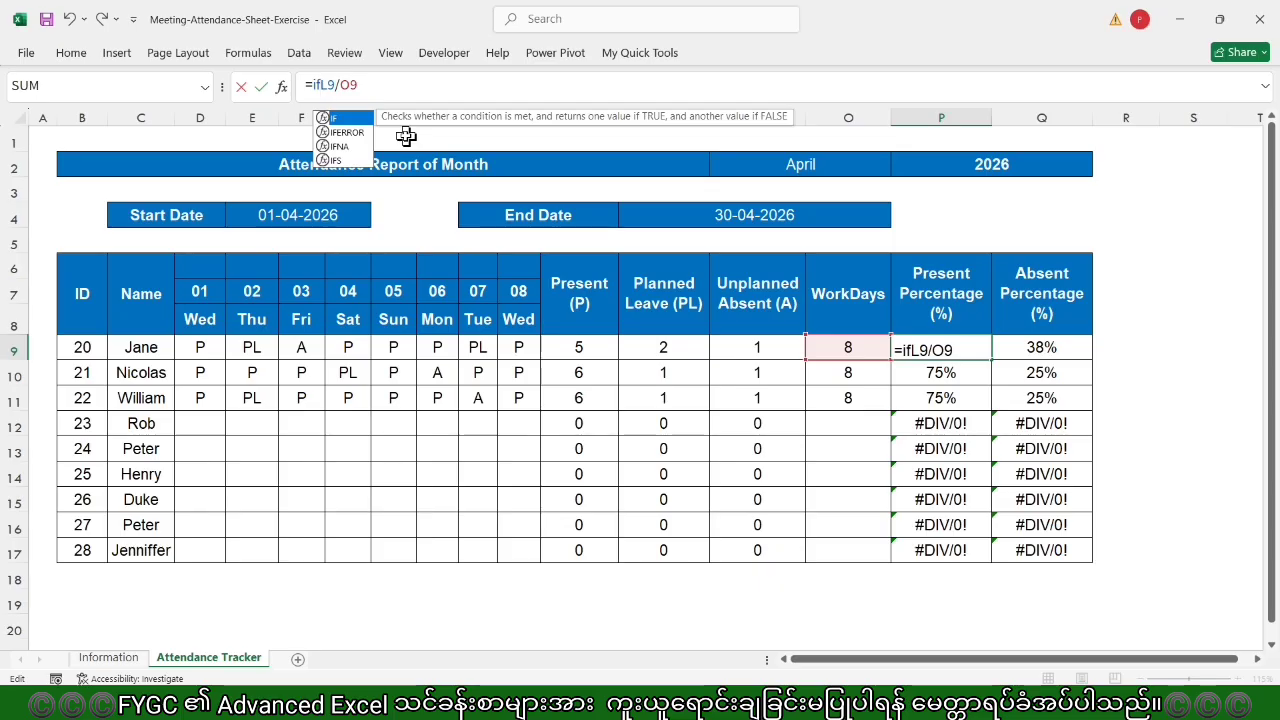
pyautogui.write('error(')
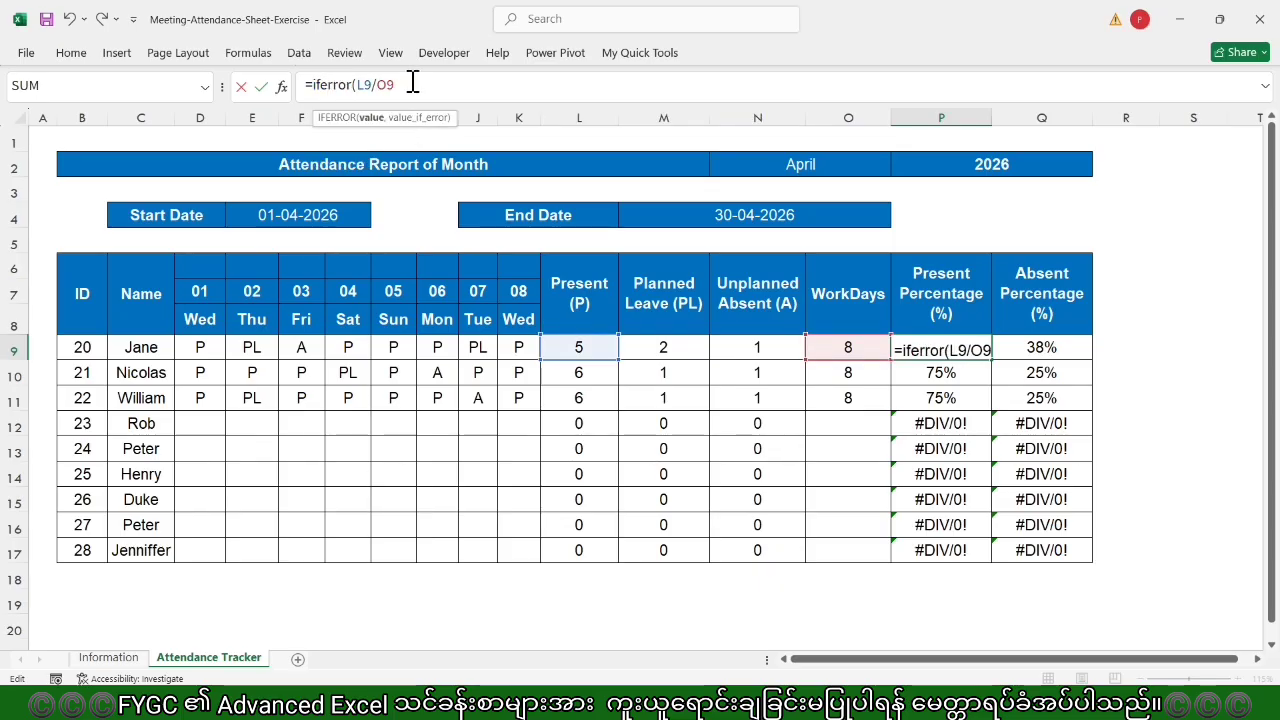
pyautogui.write(',')
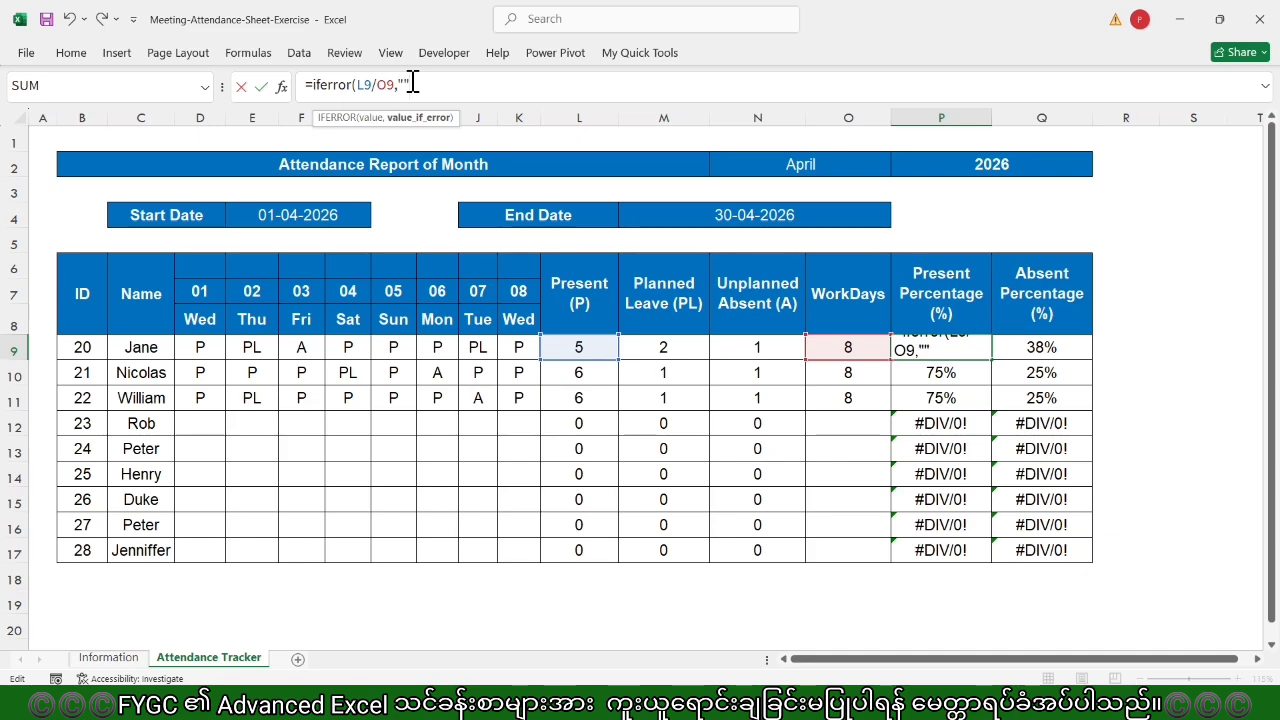
pyautogui.write('"")')
pyautogui.press('Return')
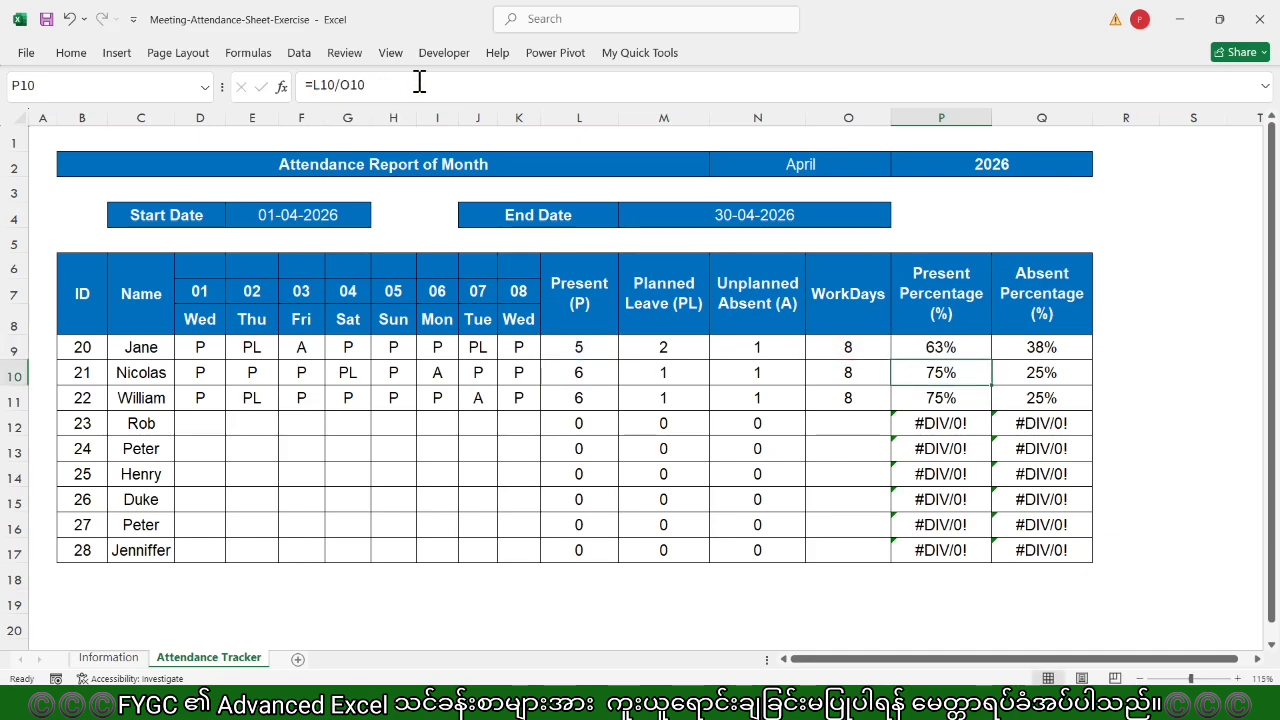
pyautogui.click(968, 346)
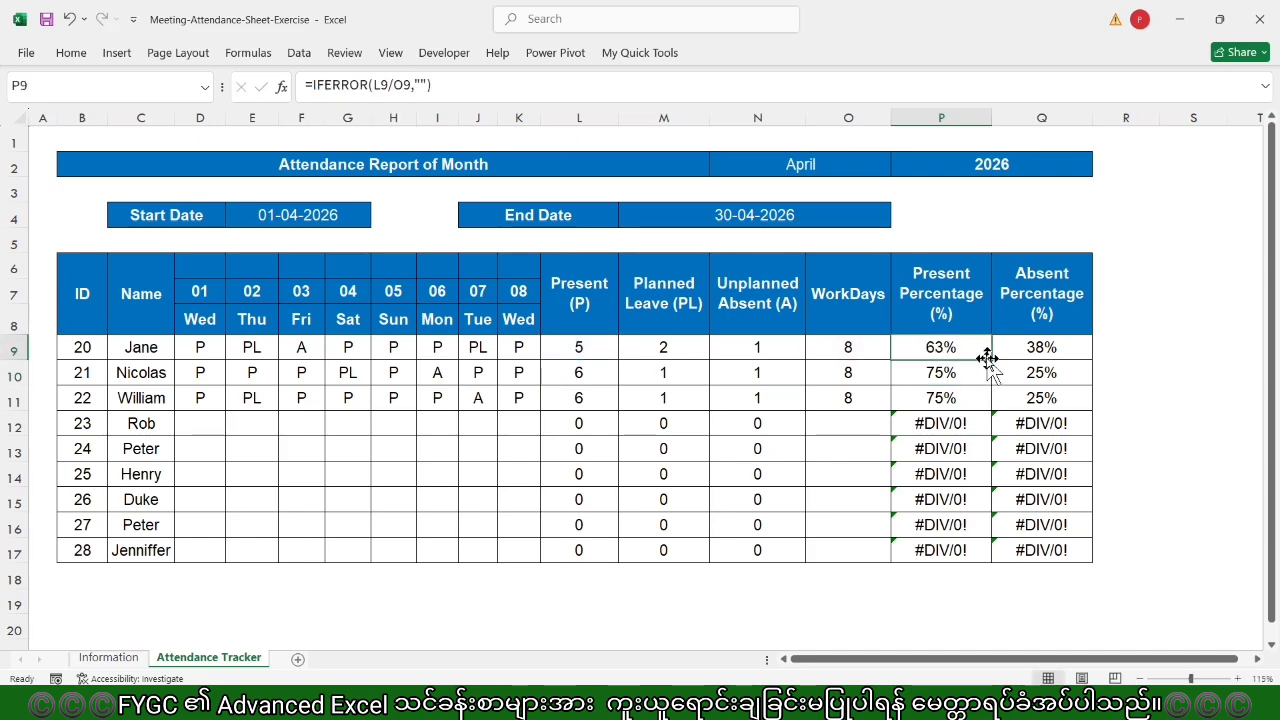
pyautogui.moveTo(991, 360); pyautogui.dragTo(993, 558)
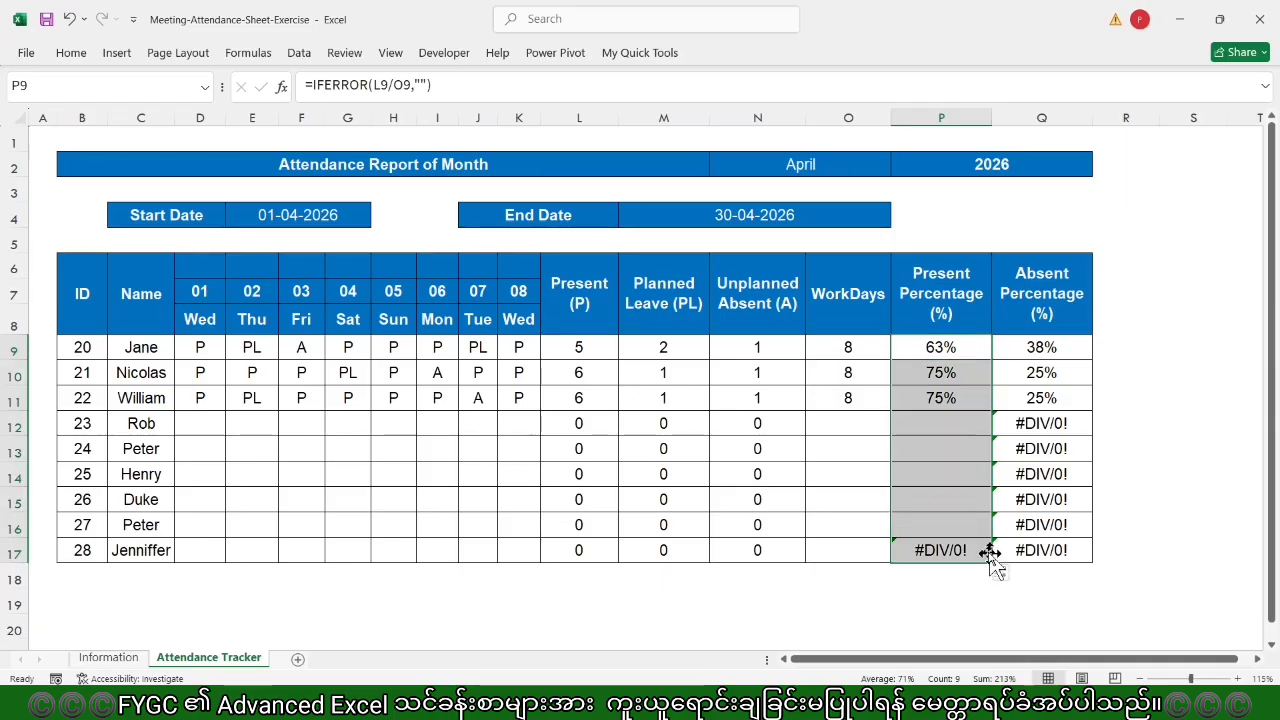
# Step: Change the absent percentage formula in Q9 to =IFERROR((M9+N9)/O9,"") and fill it down to row 17
pyautogui.click(1036, 350)
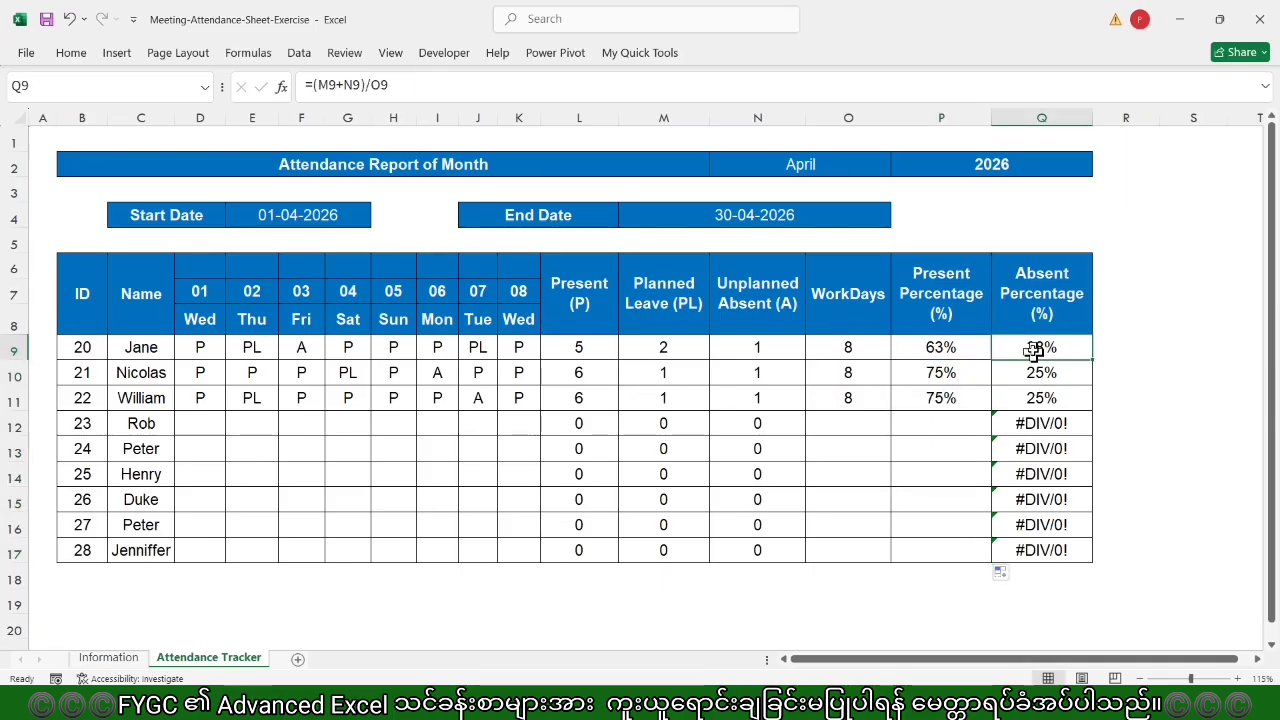
pyautogui.click(315, 85)
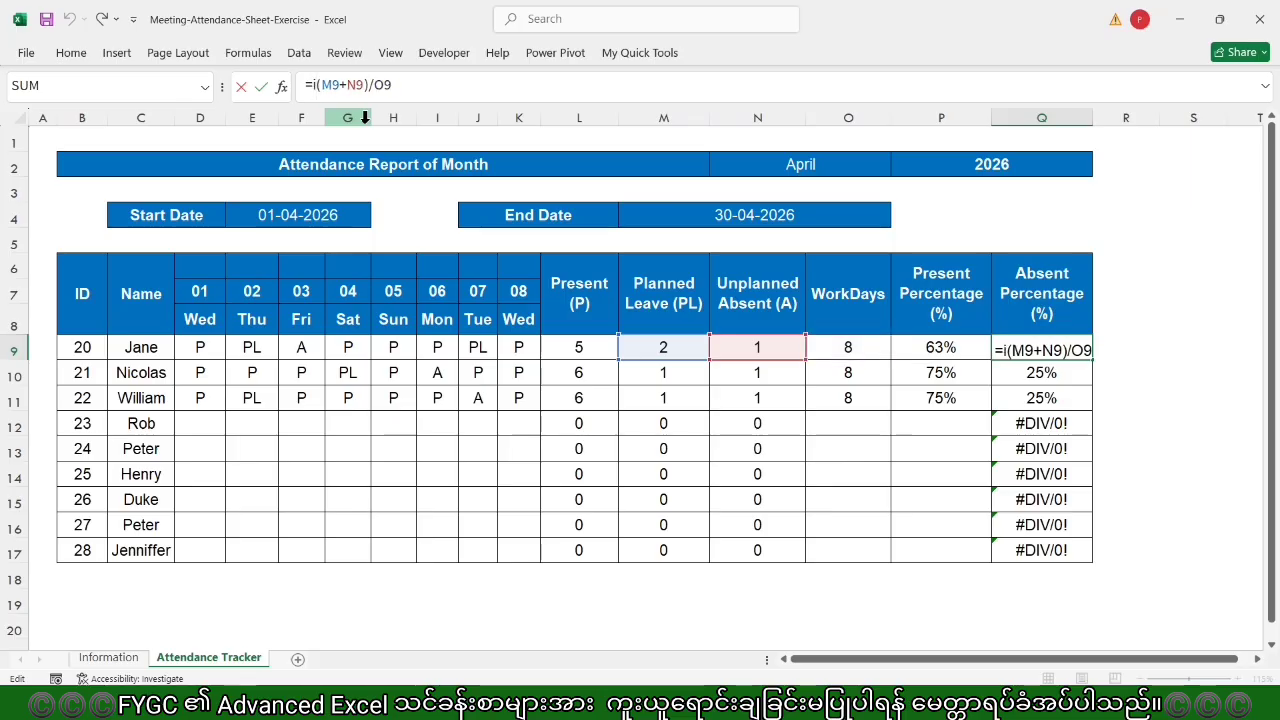
pyautogui.write('iferror')
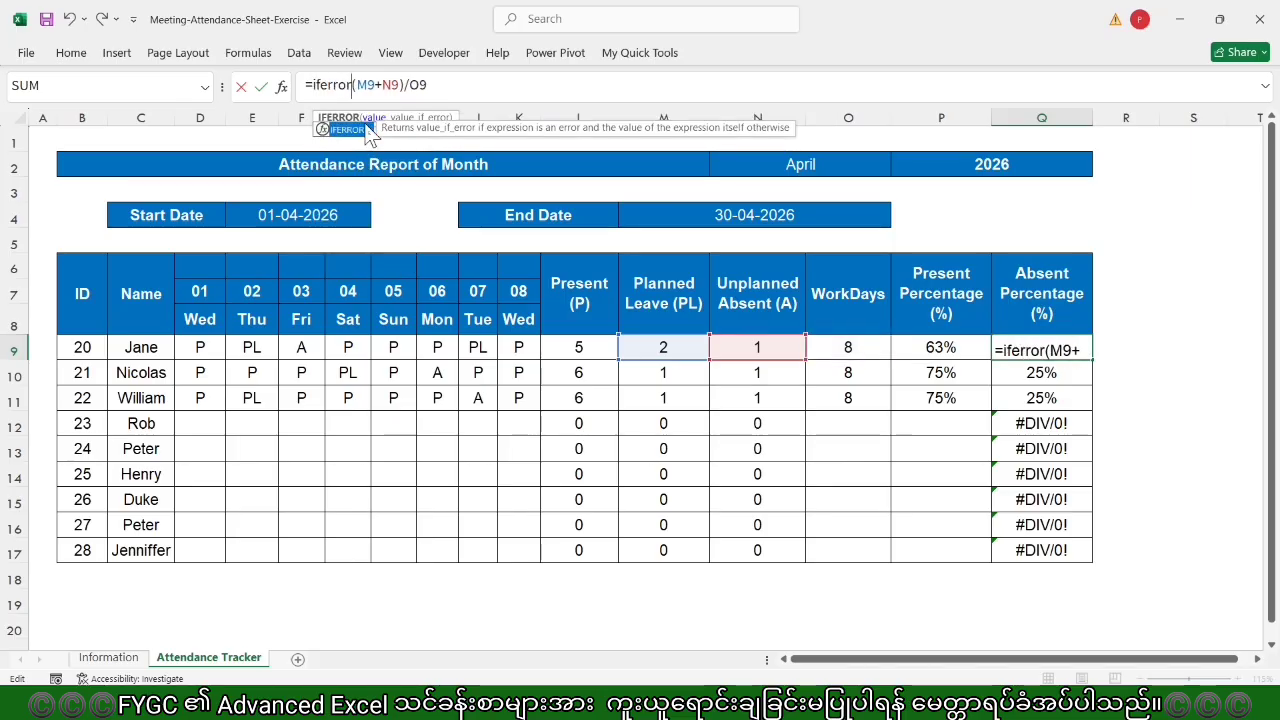
pyautogui.write('(')
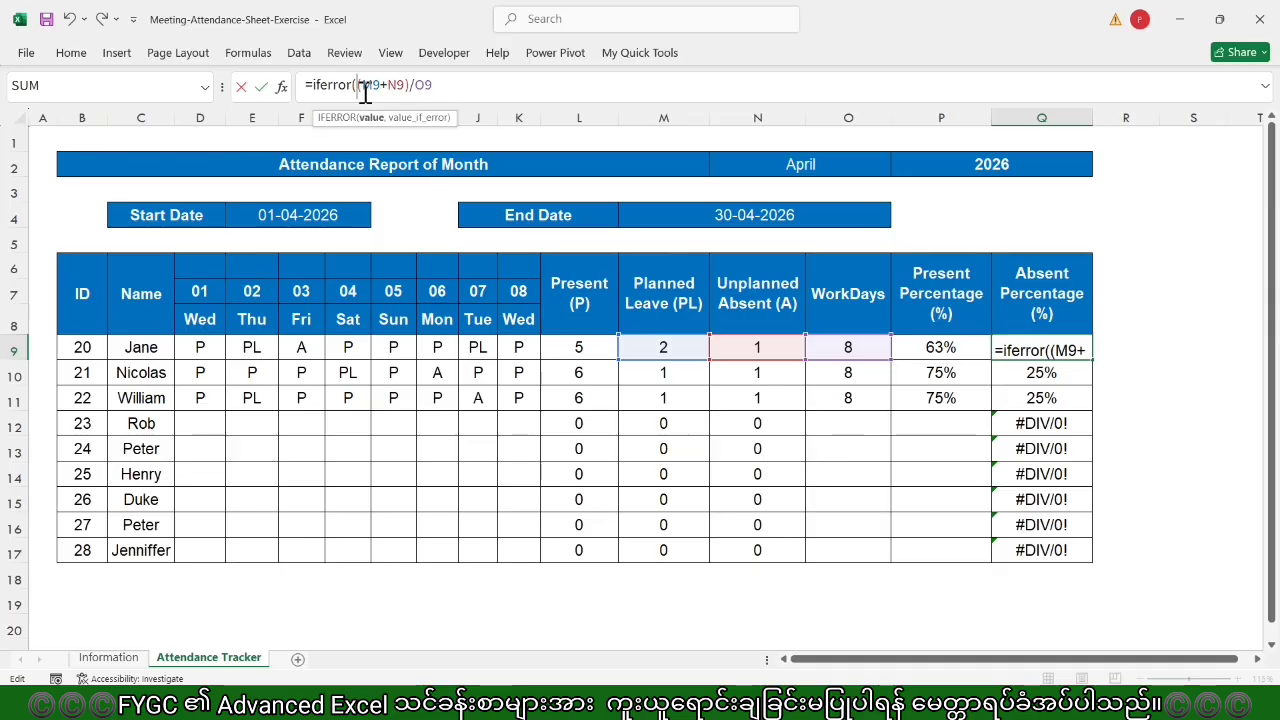
pyautogui.click(437, 88)
pyautogui.write(',"")')
pyautogui.press('Return')
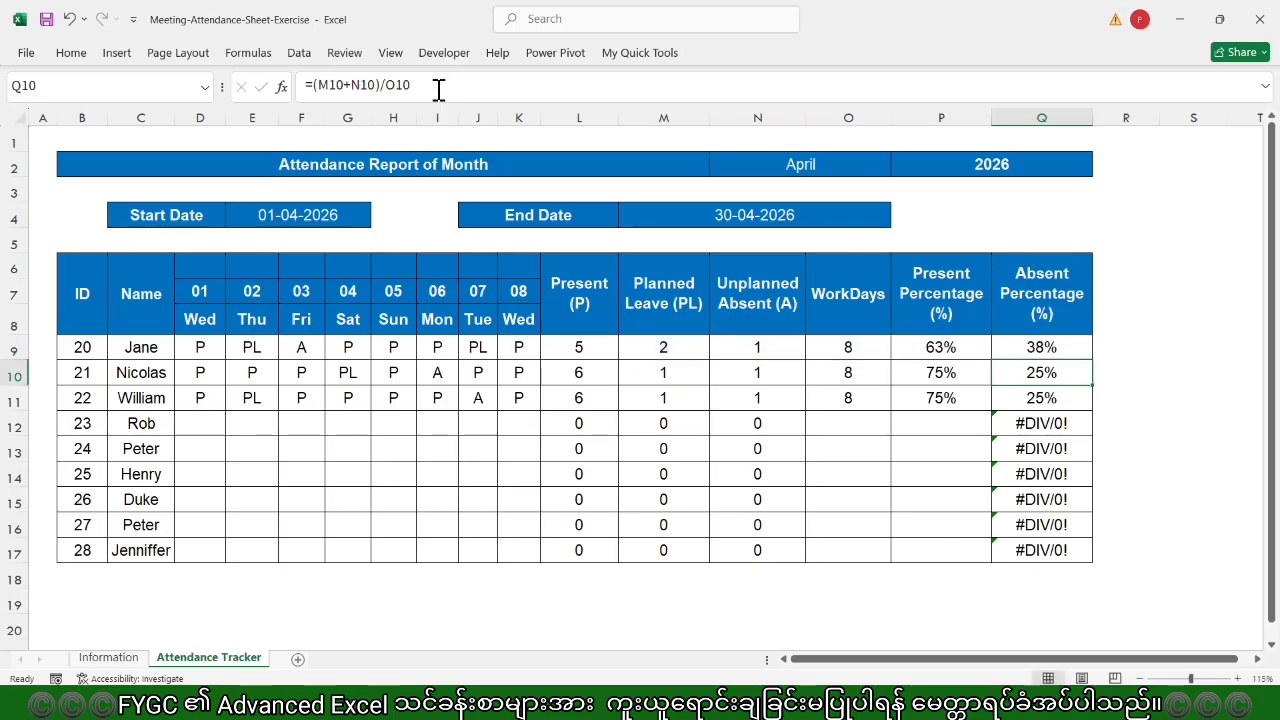
pyautogui.click(1082, 353)
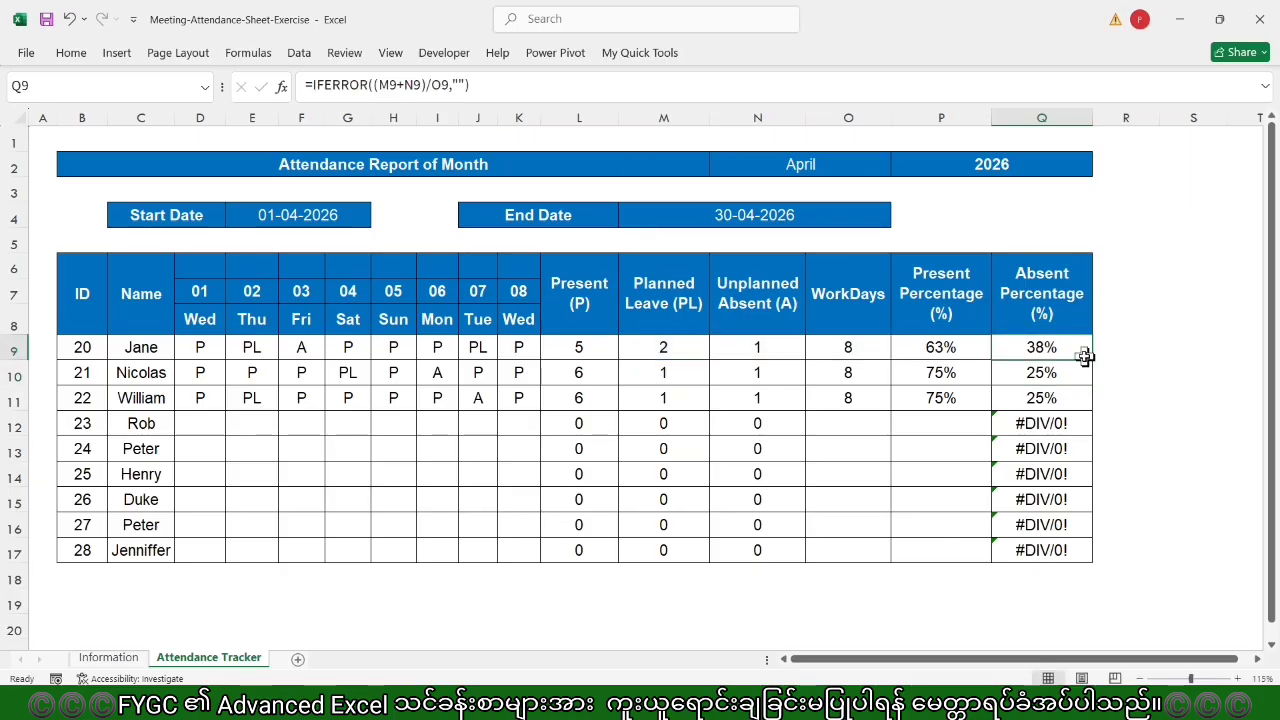
pyautogui.moveTo(1094, 361); pyautogui.dragTo(1094, 553)
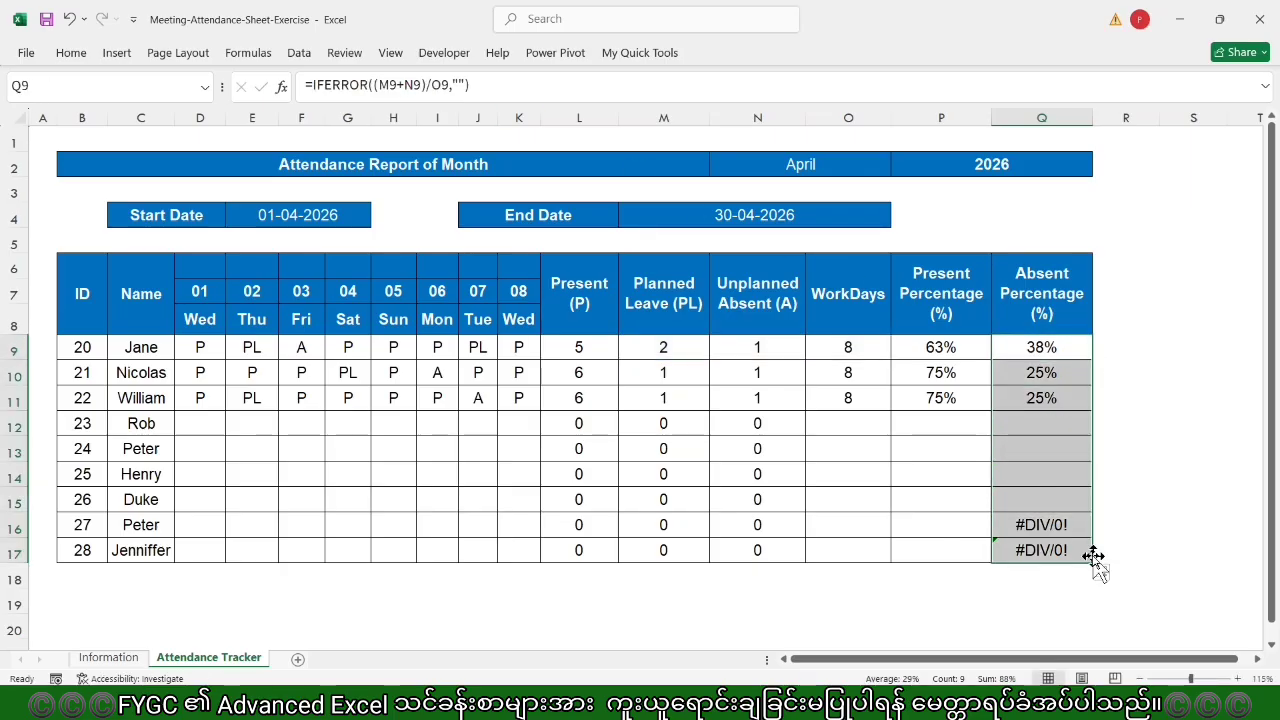
pyautogui.click(1150, 470)
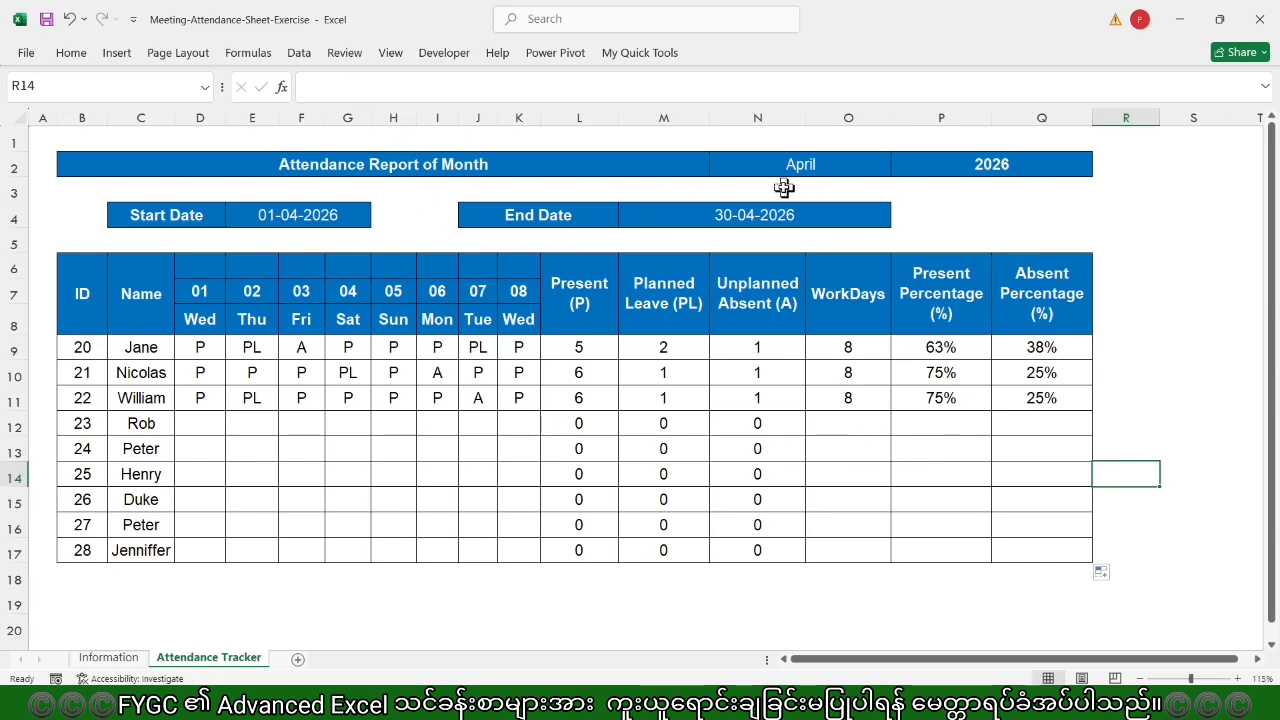
# Step: Set the report month in N2 to January using its list of months
pyautogui.click(834, 166)
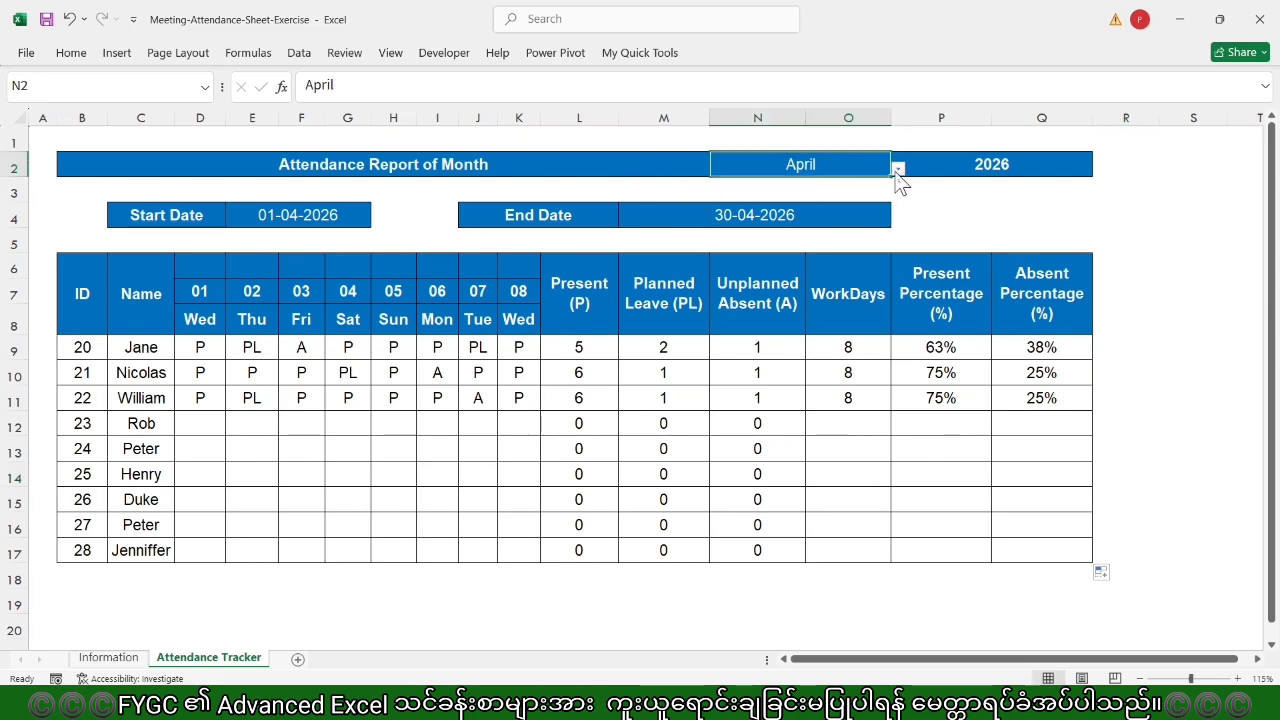
pyautogui.click(898, 169)
pyautogui.click(865, 187)
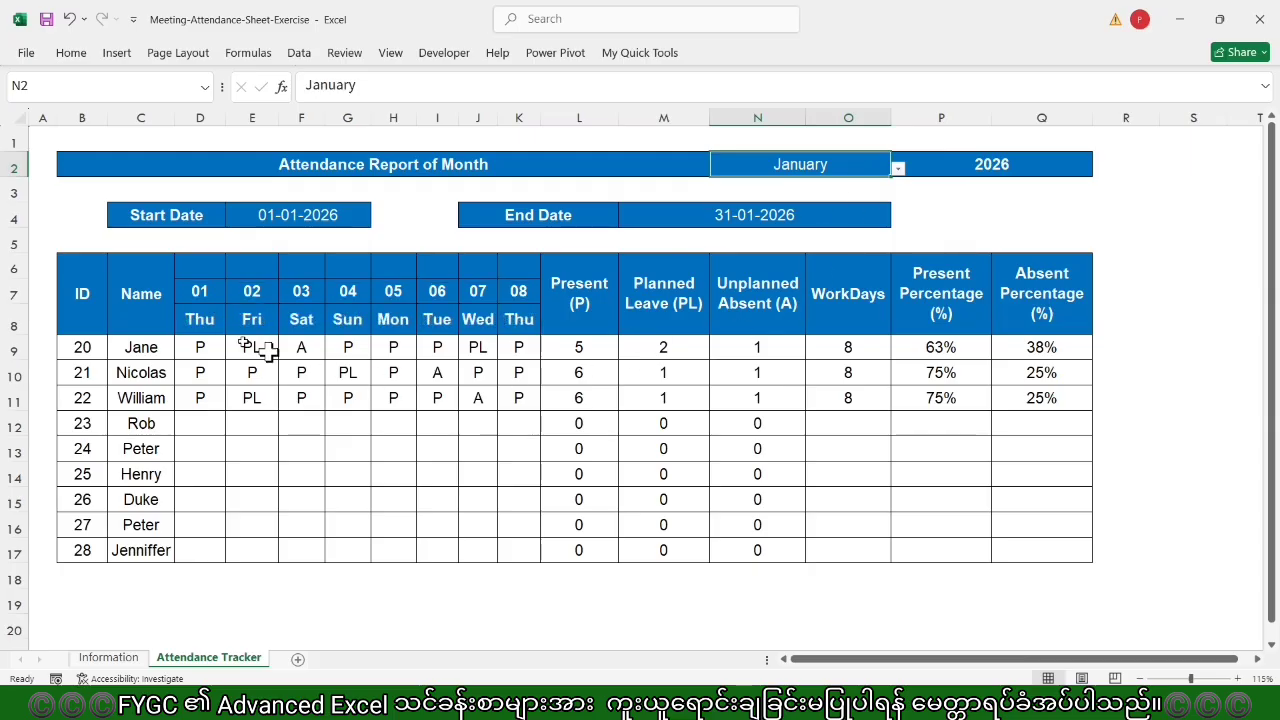